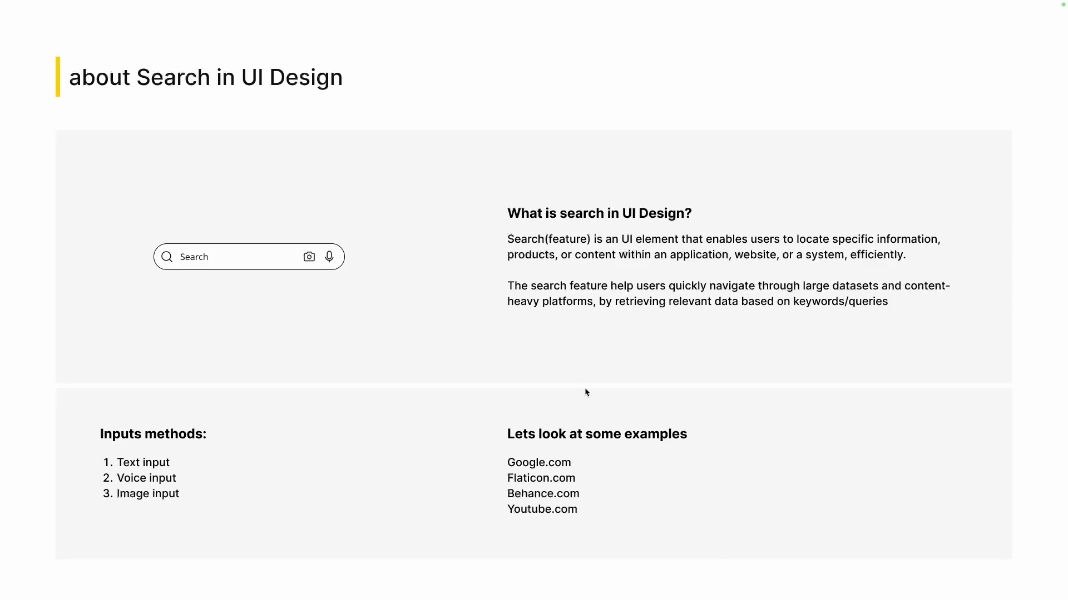
- Review the slides on what search is in UI design, its input methods and the example websites
scroll(586, 389, "down", 5)
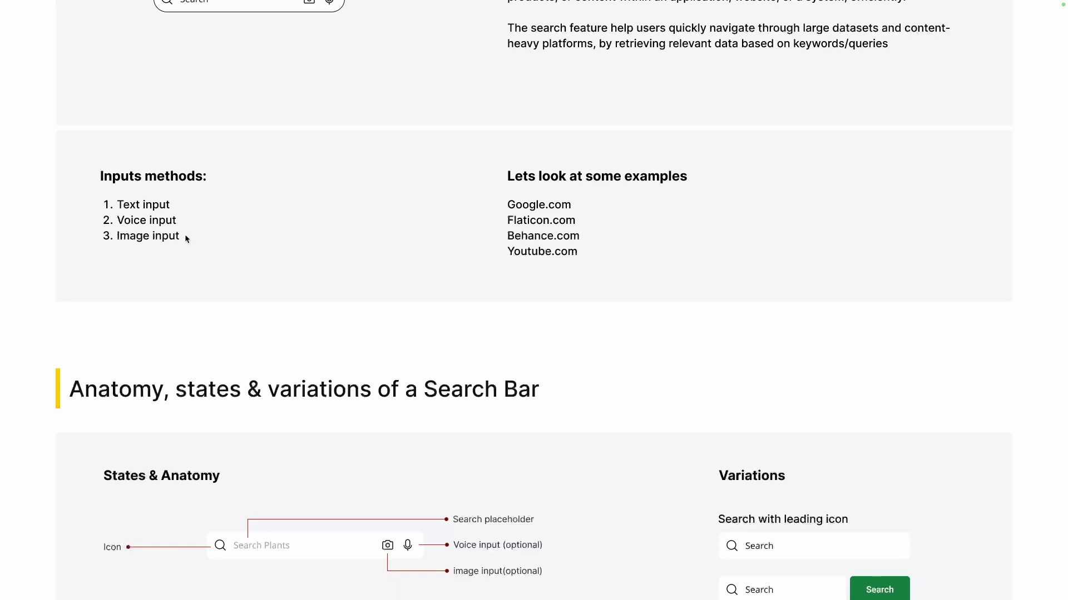
scroll(185, 238, "up", 4)
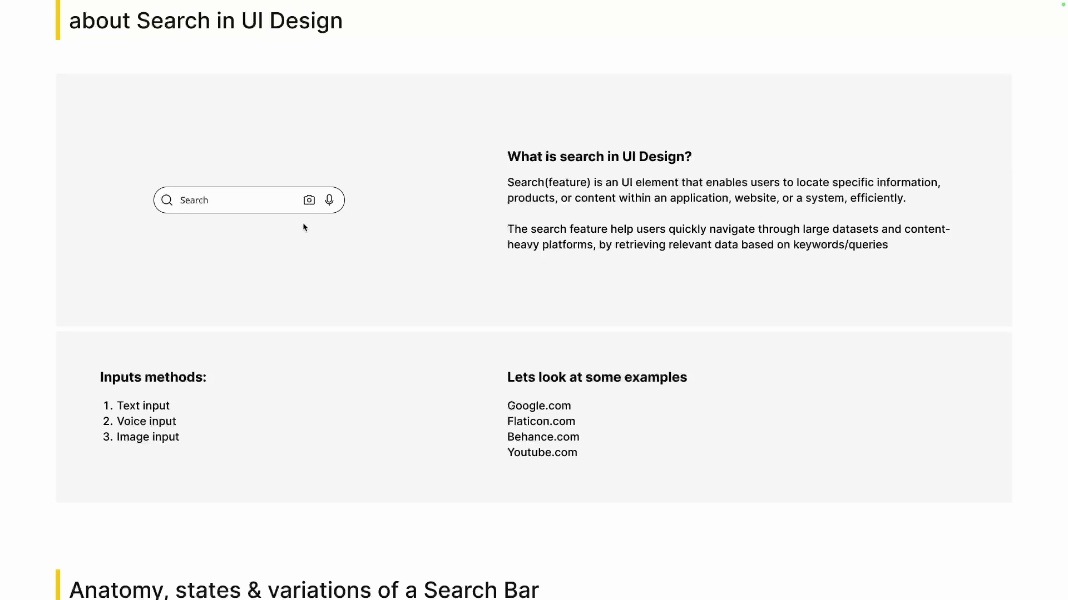
scroll(359, 378, "down", 2)
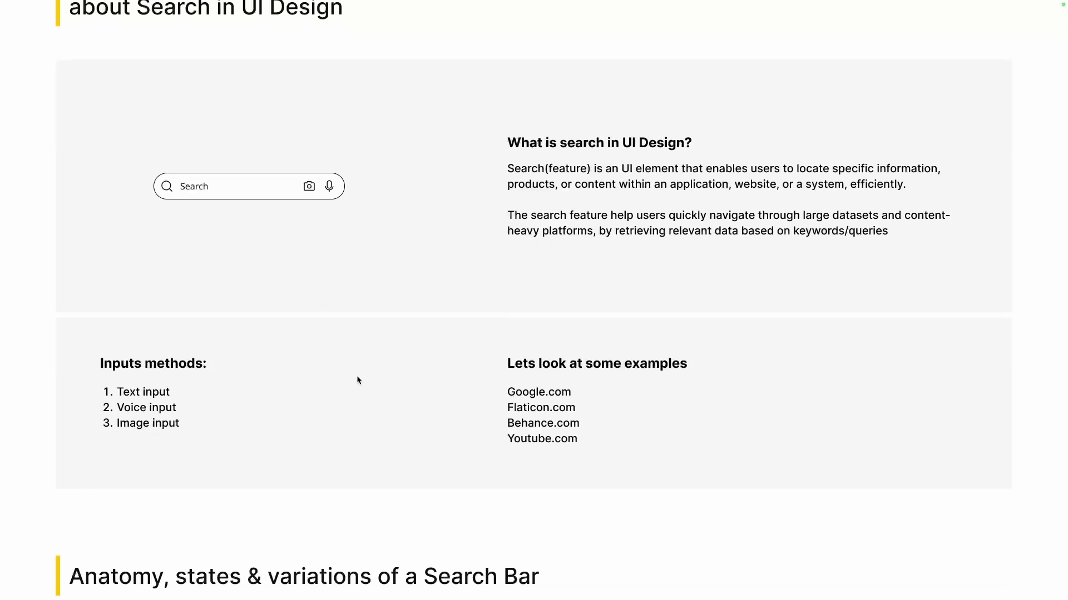
scroll(357, 378, "up", 1)
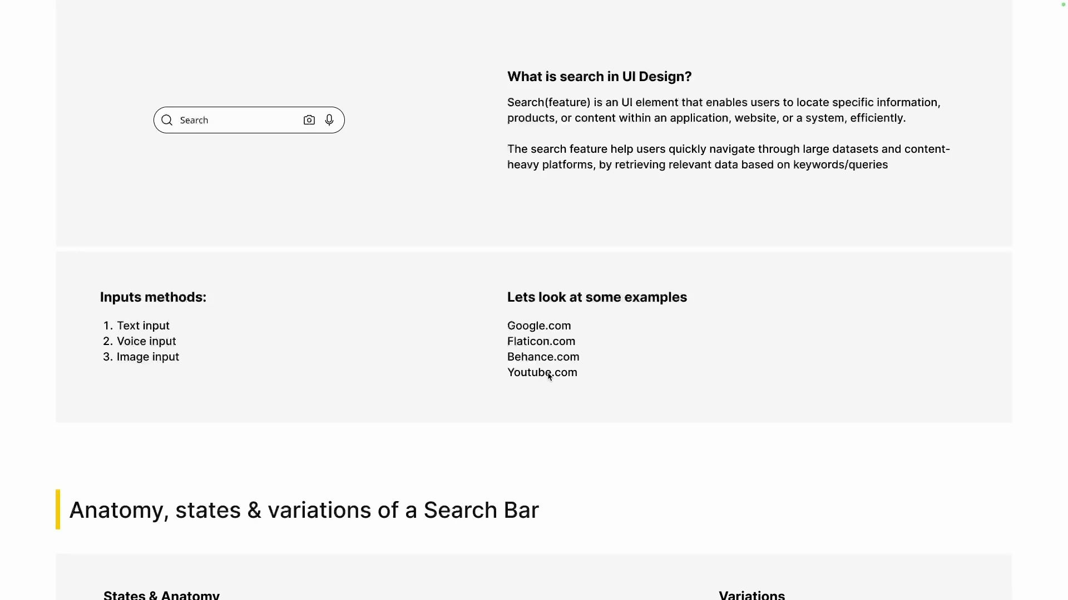
scroll(548, 376, "up", 4)
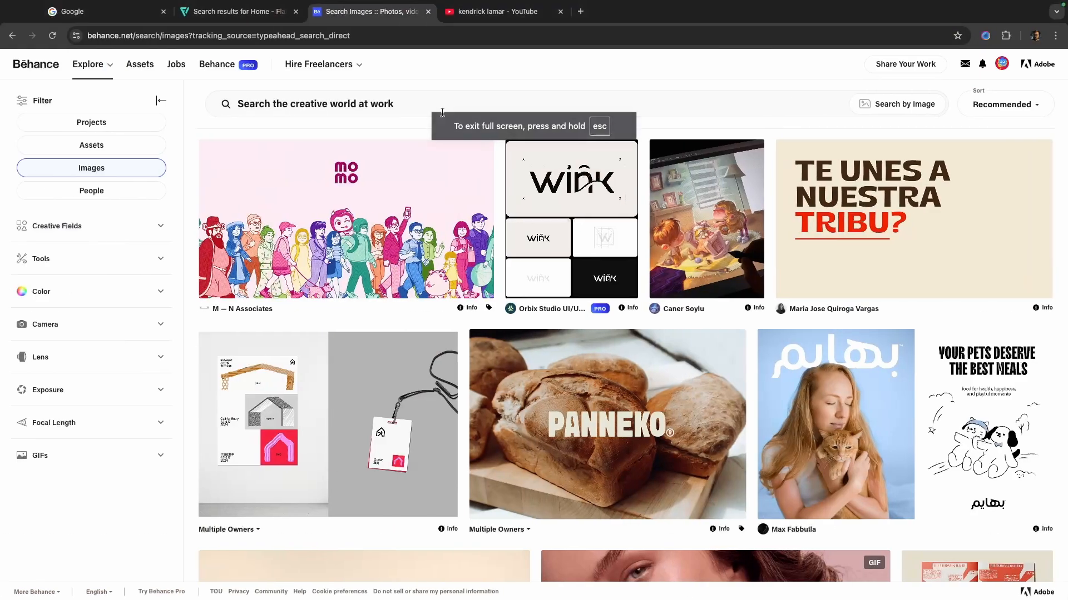
- Switch to Google in the browser, run a text search for "gif" and return to the Google home page
left_click(111, 12)
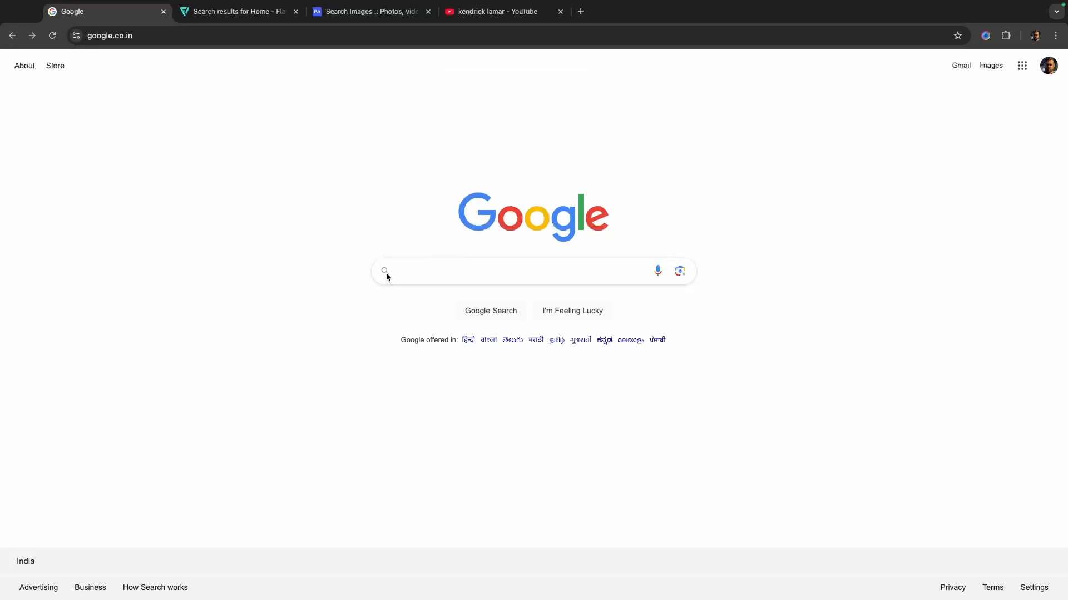
left_click(497, 275)
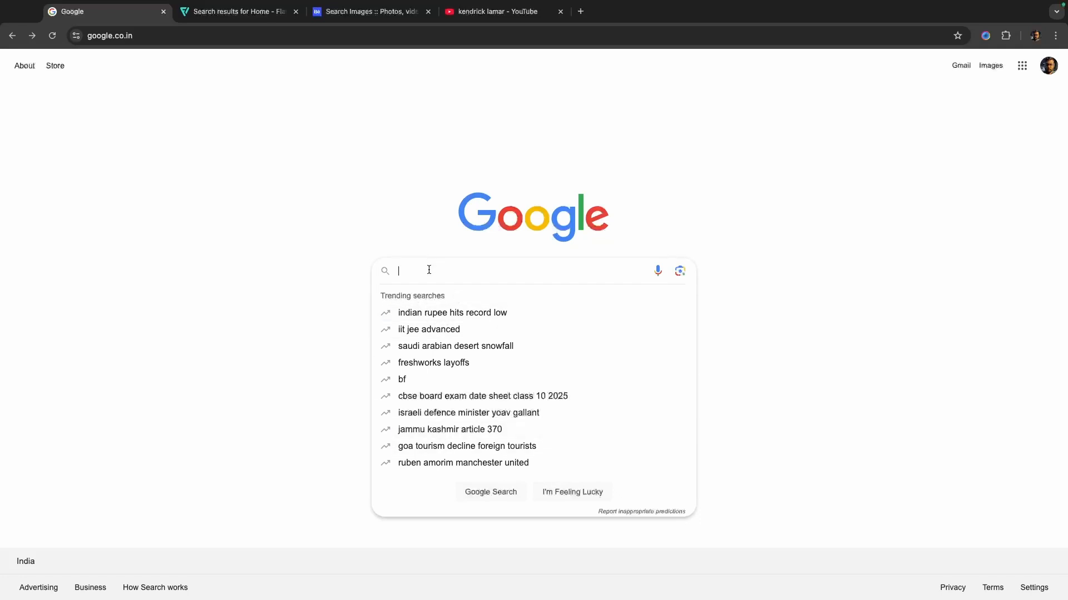
type("gif")
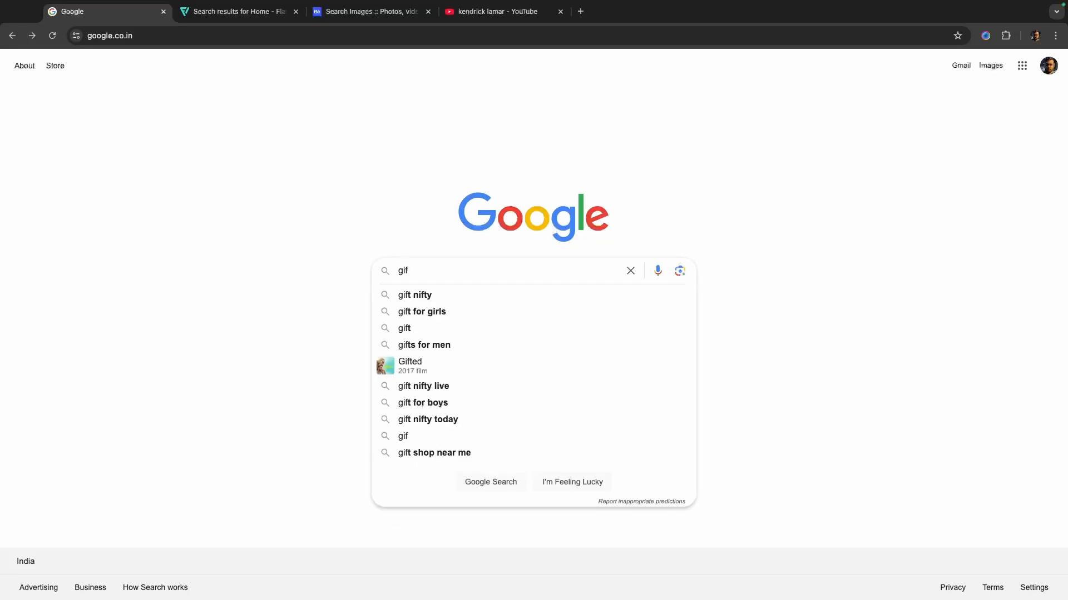
key("Return")
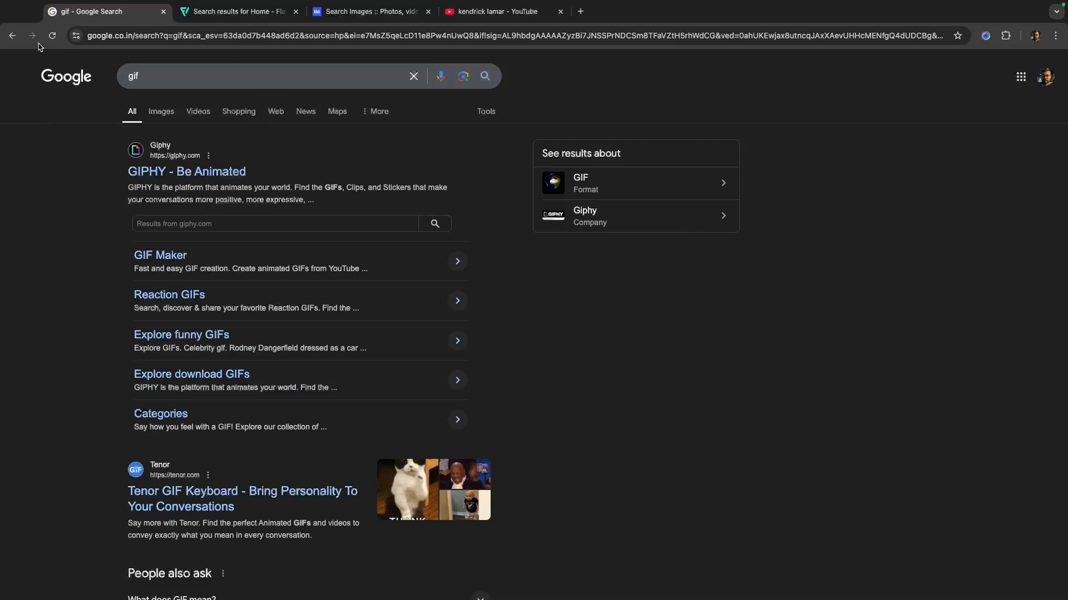
left_click(12, 35)
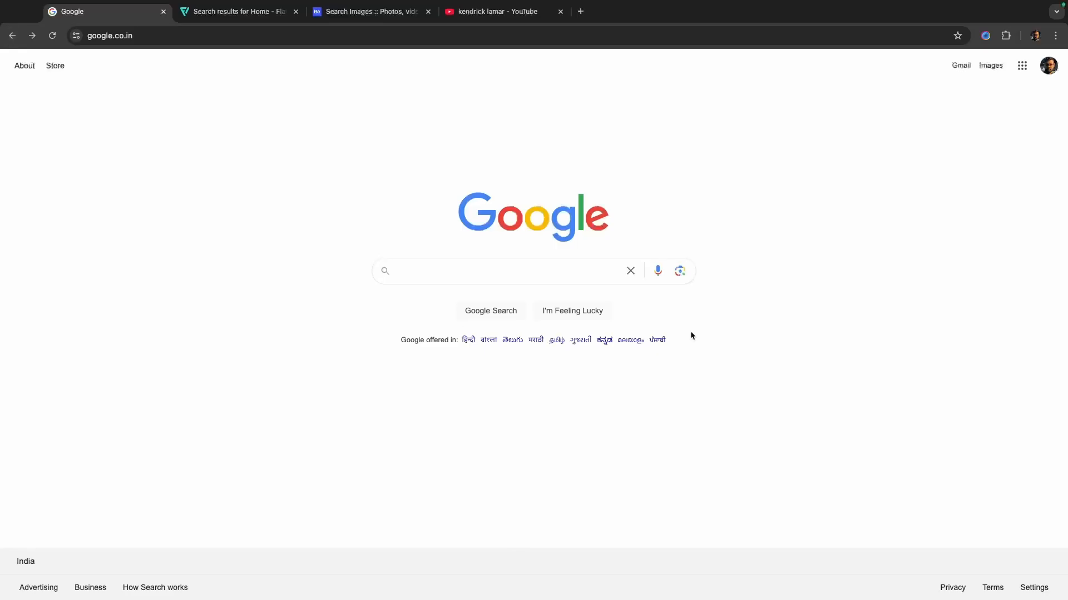
- Run a Google voice search for "and I want to search about text field" and return to the home page
left_click(630, 272)
left_click(659, 272)
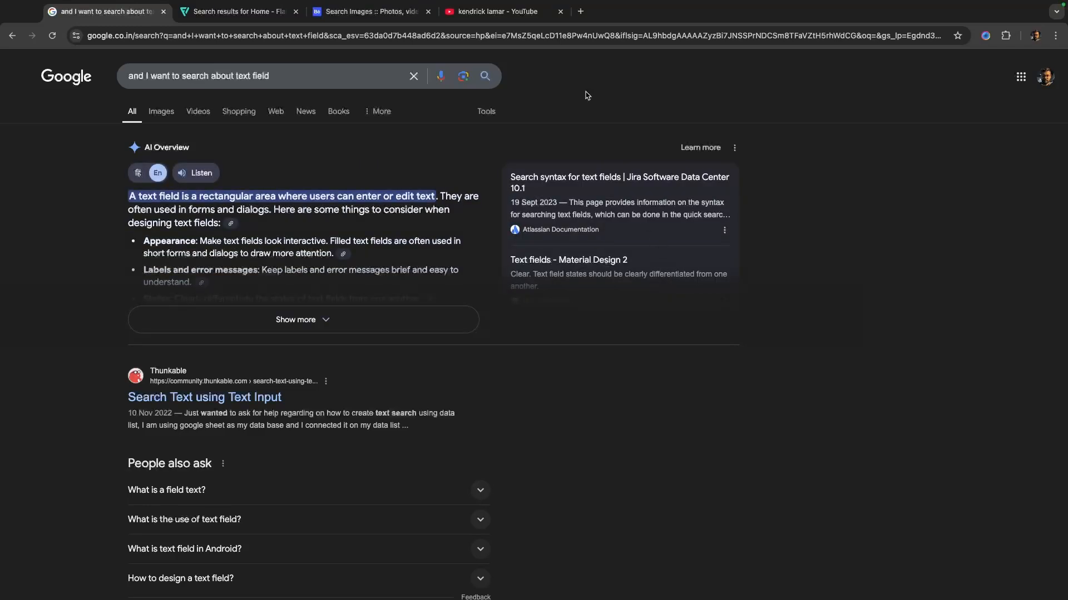
left_click(12, 36)
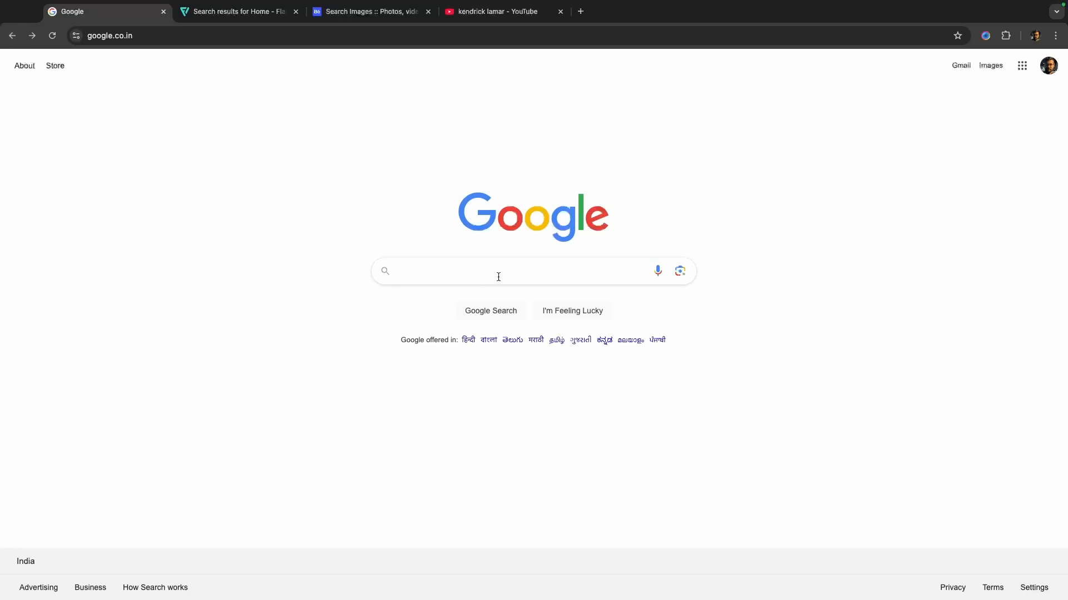
- Search Google by image with the accordion player photo -s-19798-min-compress.jpg from Downloads, and return to the home page
left_click(679, 272)
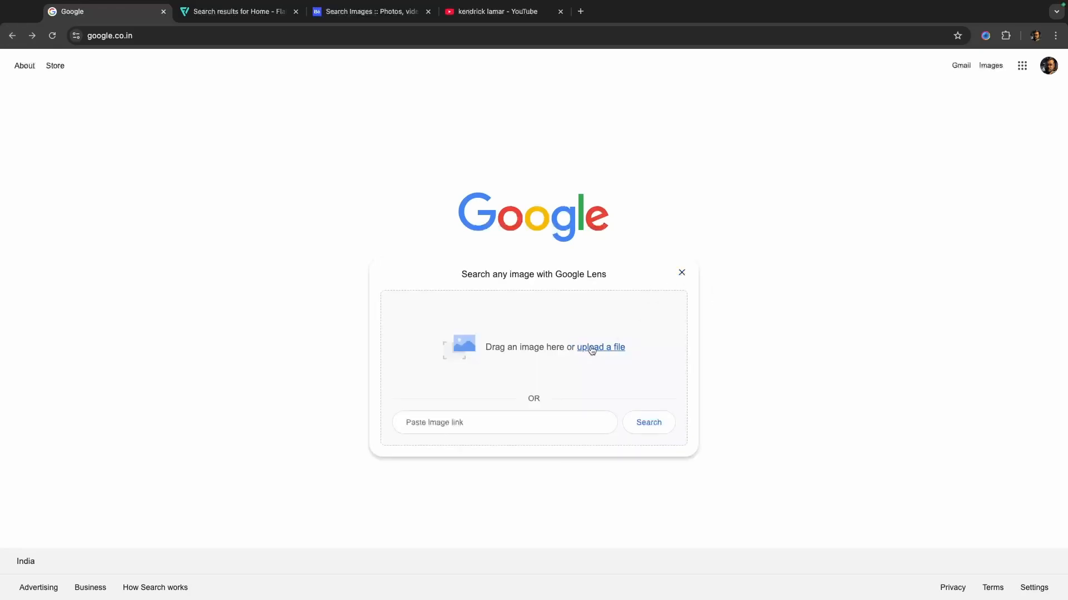
left_click(592, 349)
scroll(459, 347, "down", 3)
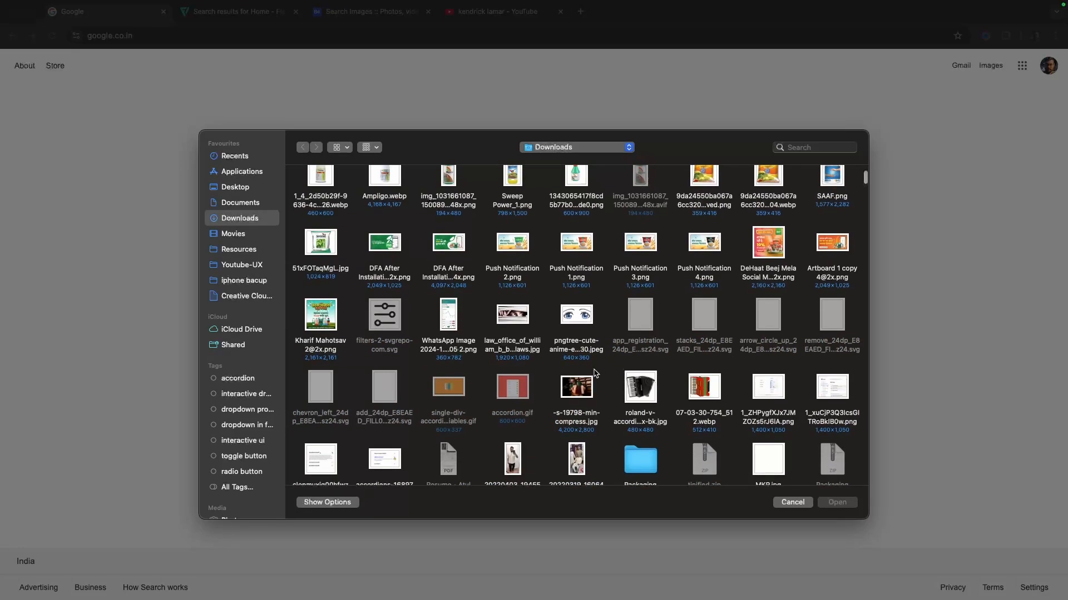
left_click(574, 390)
left_click(835, 503)
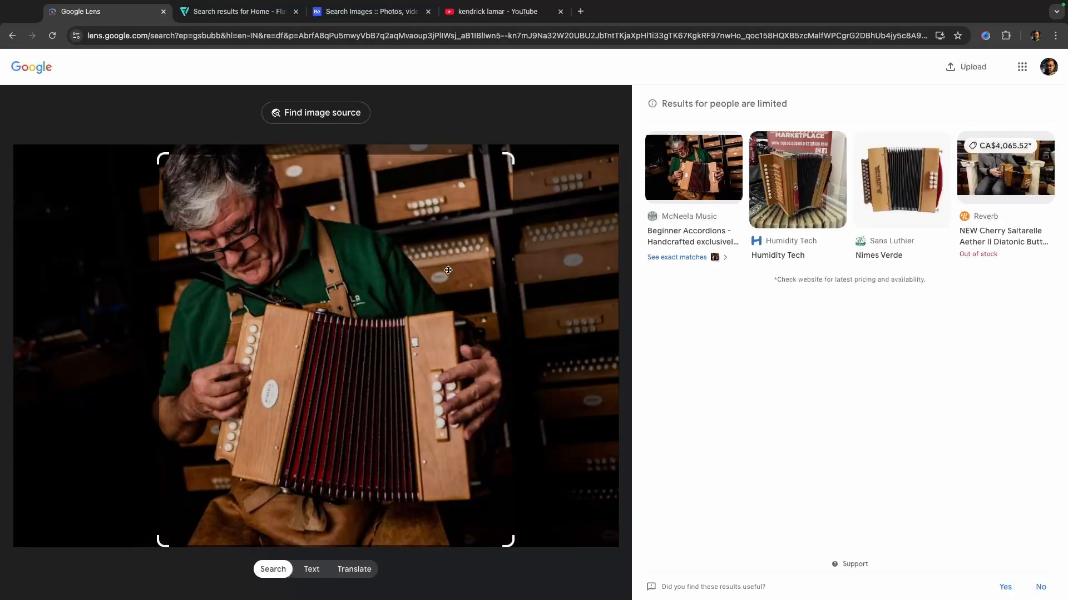
left_click(12, 36)
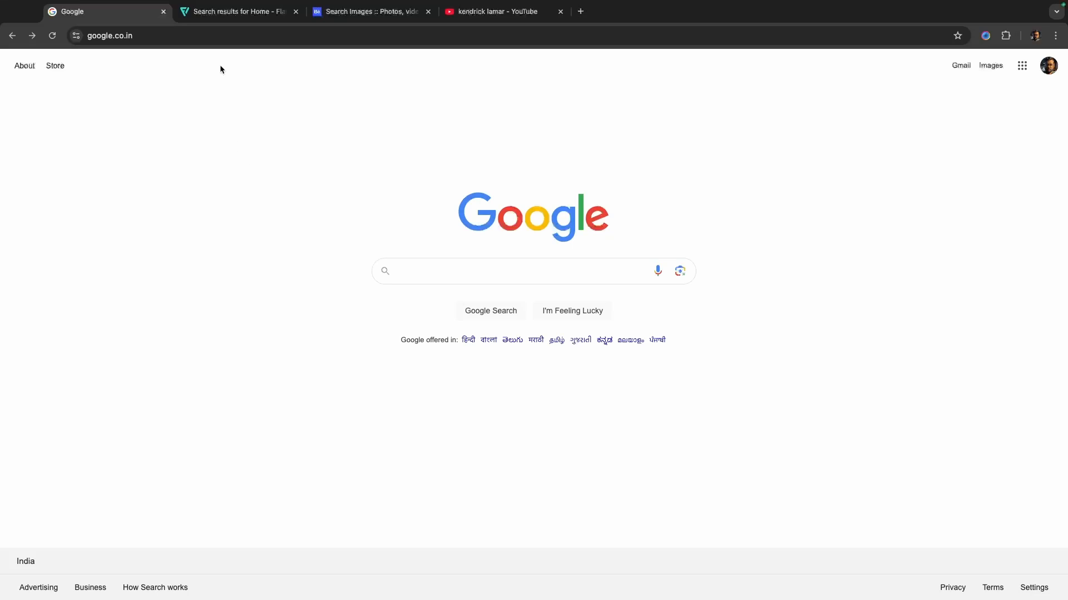
- Go to the Flaticon home page and dismiss the Google sign-in prompt
left_click(219, 12)
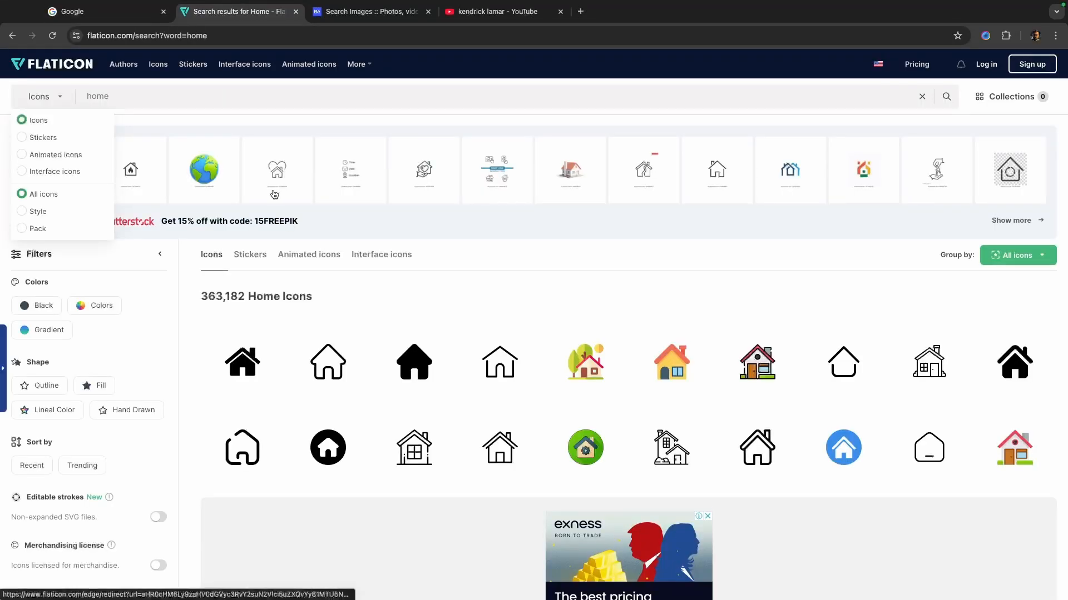
left_click(13, 35)
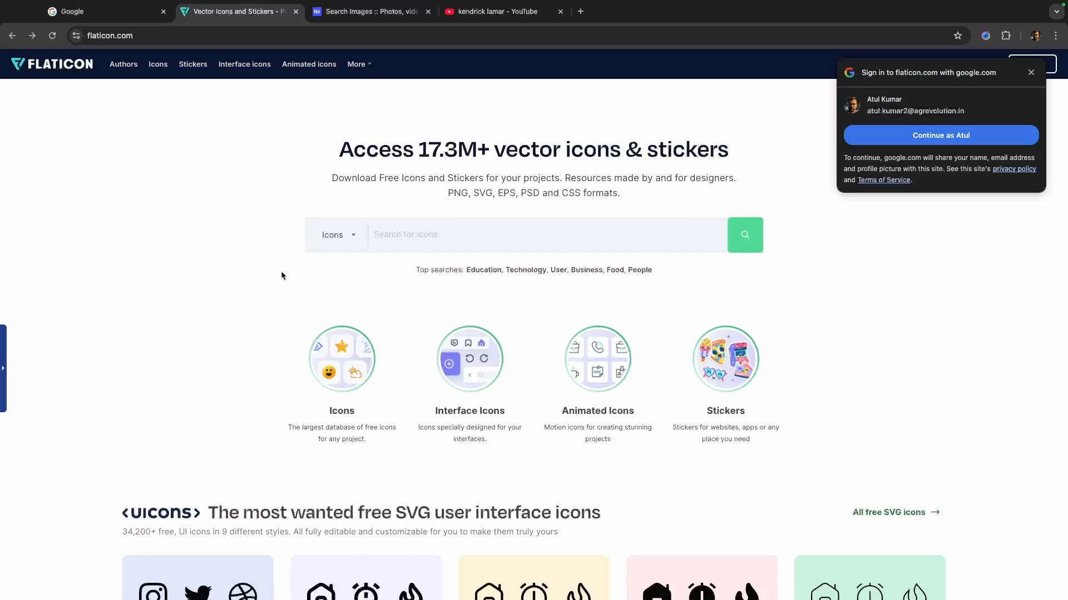
left_click(1031, 72)
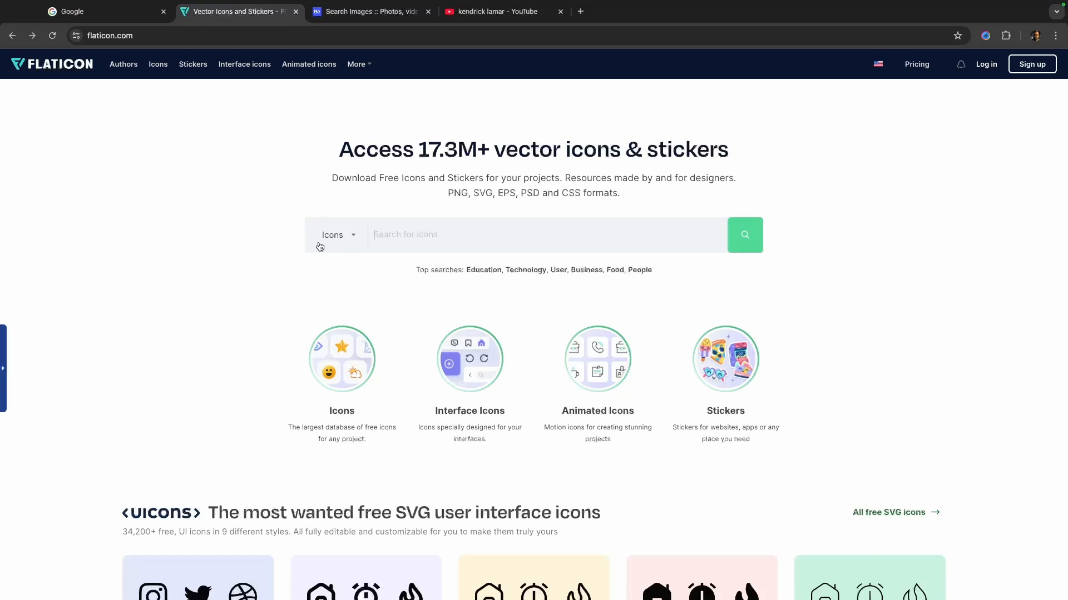
- View the search category options, and search Flaticon icons for "home" and browse the results
left_click(344, 244)
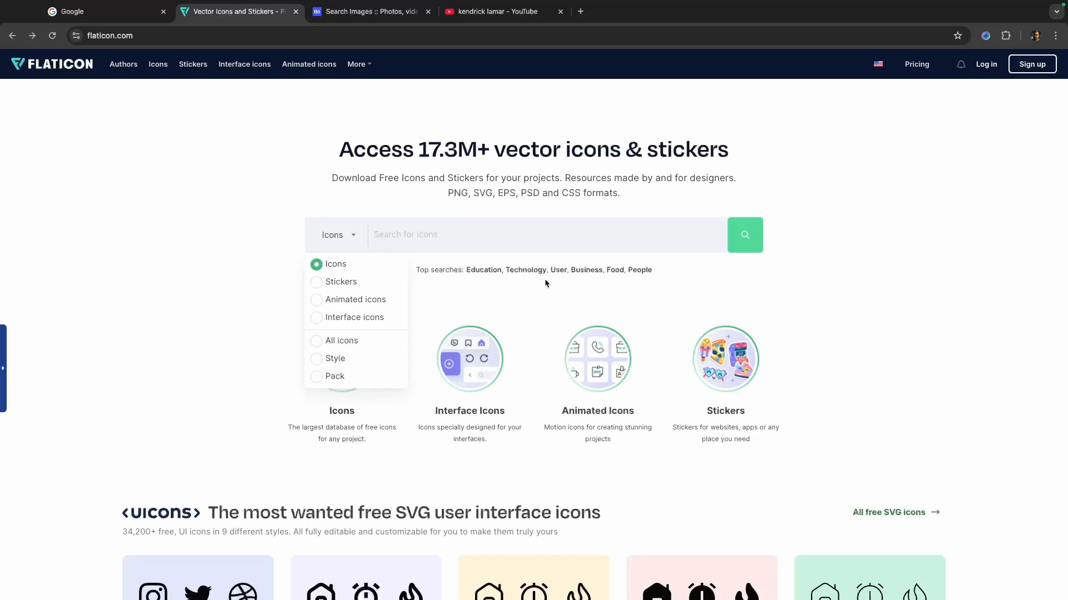
left_click(401, 234)
type("home")
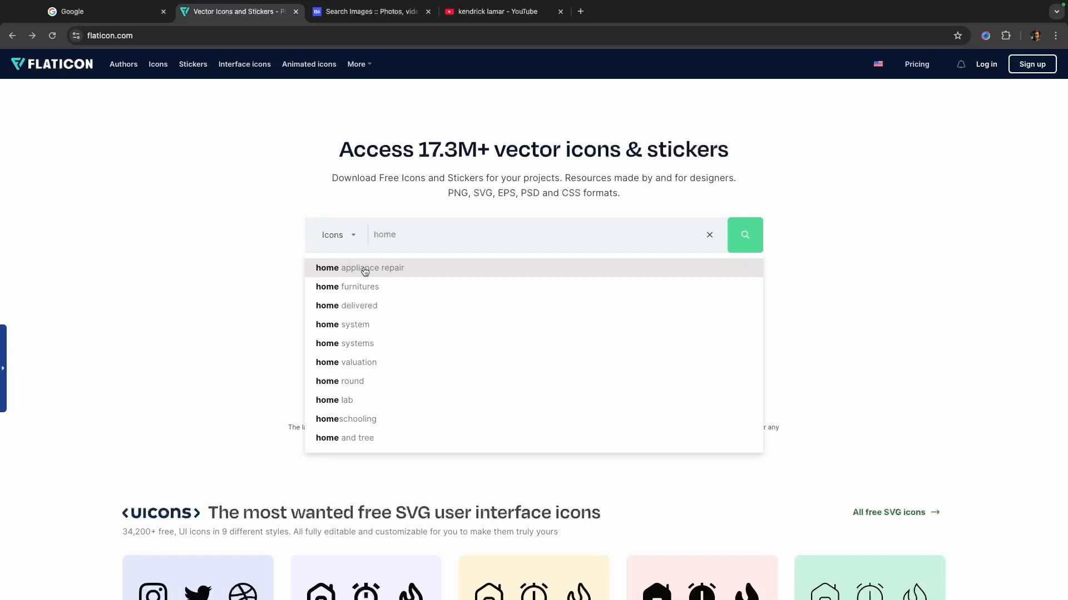
left_click(749, 238)
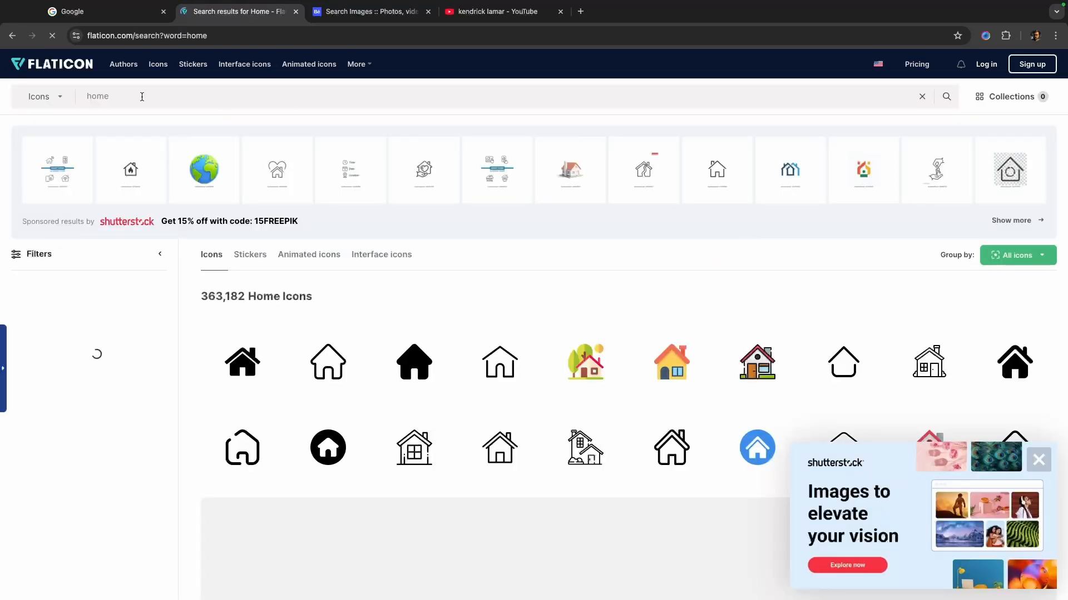
scroll(344, 334, "down", 5)
scroll(343, 334, "down", 6)
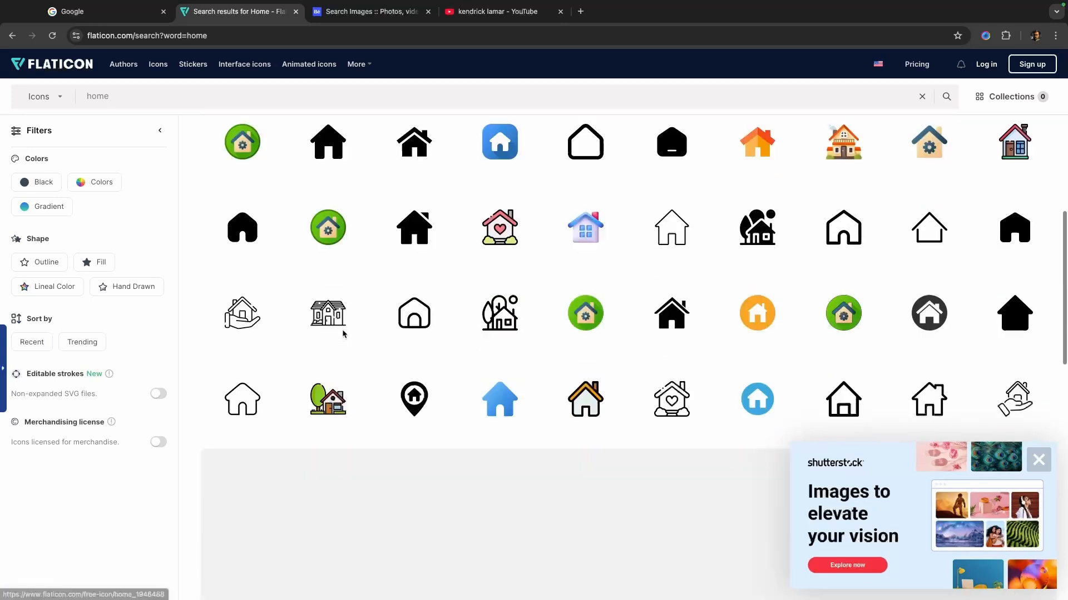
scroll(343, 334, "up", 11)
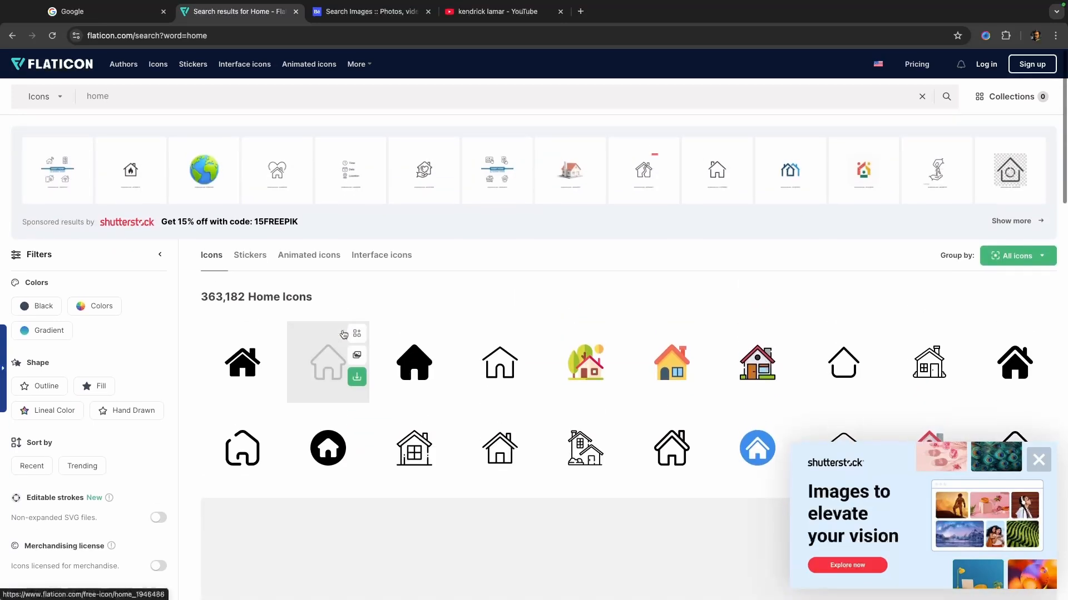
- Replace the Flaticon search term with "feed" and browse the resulting icons
key("BackSpace")
key("BackSpace")
key("BackSpace")
key("BackSpace")
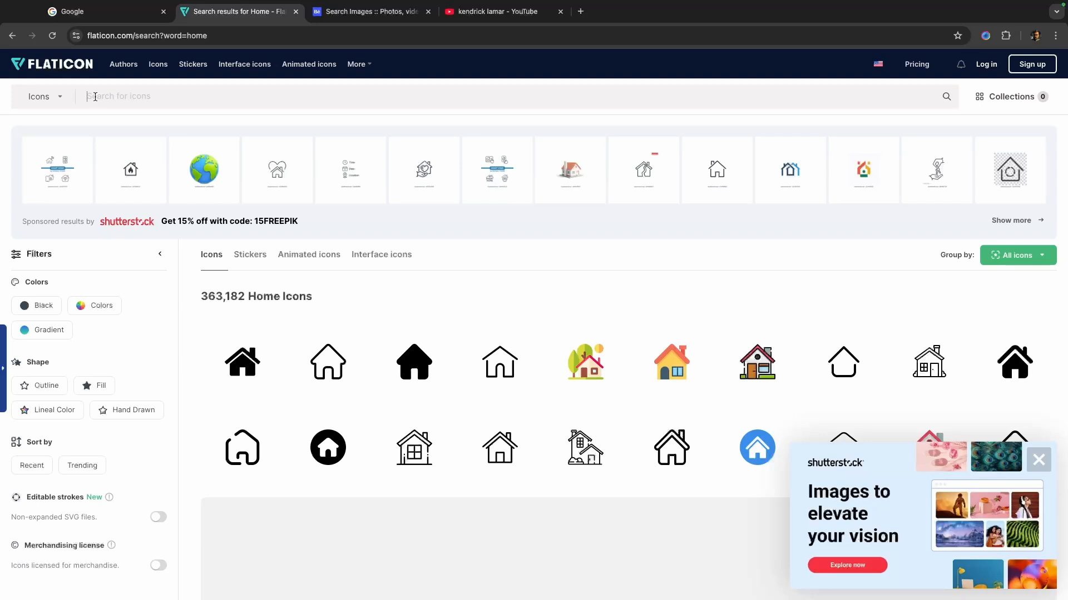
type("feed")
key("Return")
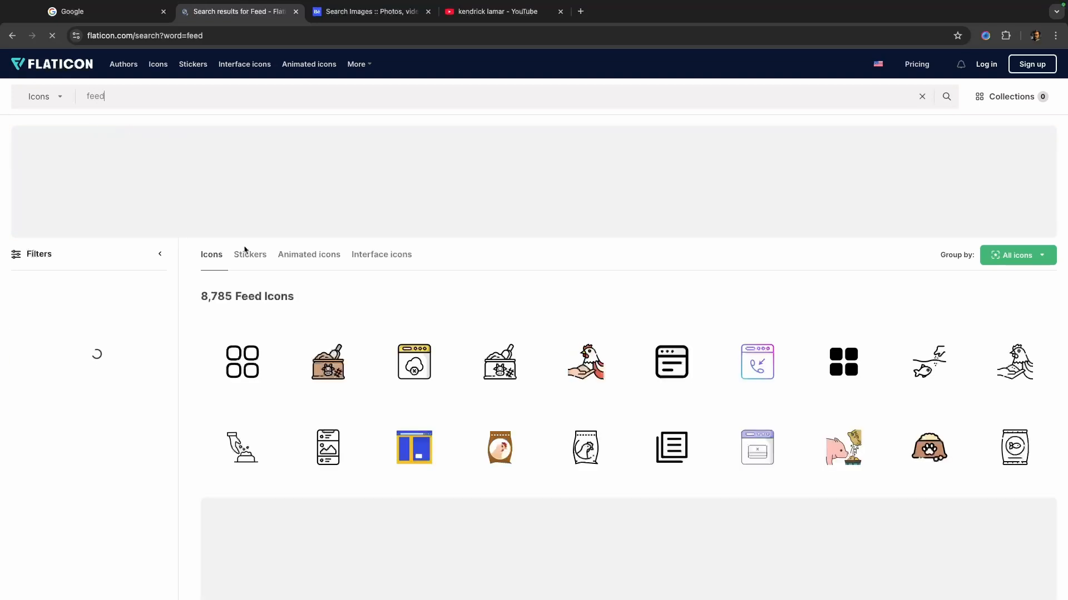
scroll(410, 334, "down", 4)
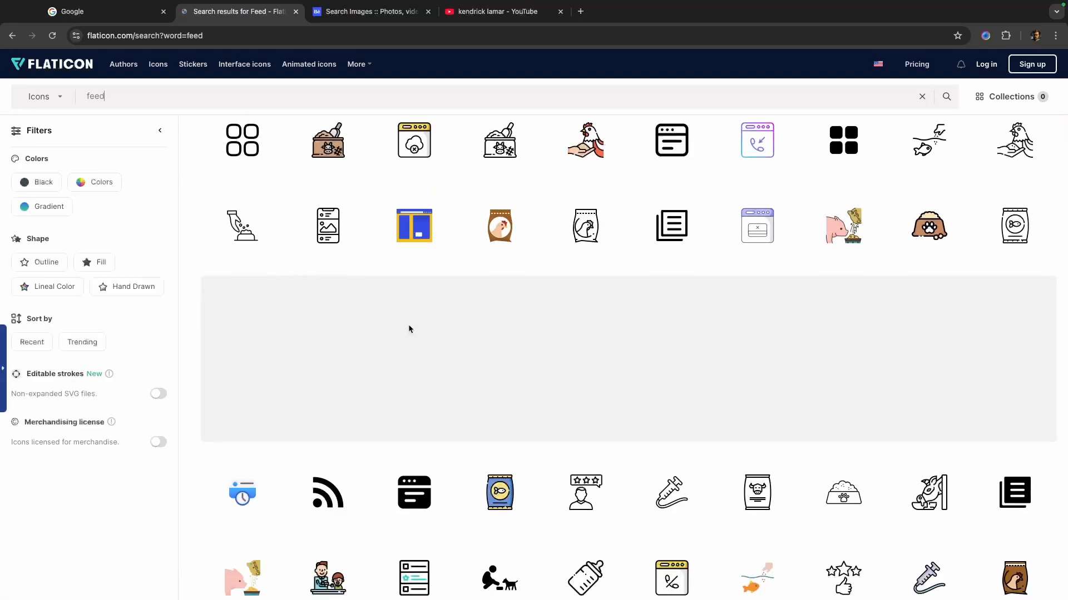
mouse_move(311, 227)
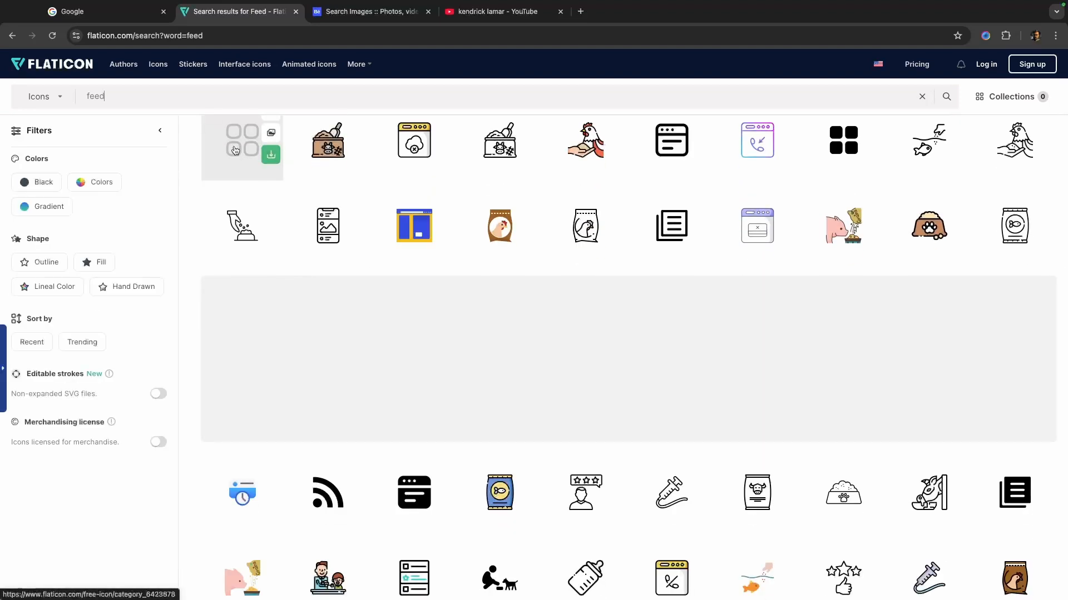
scroll(660, 294, "down", 1)
scroll(660, 293, "down", 3)
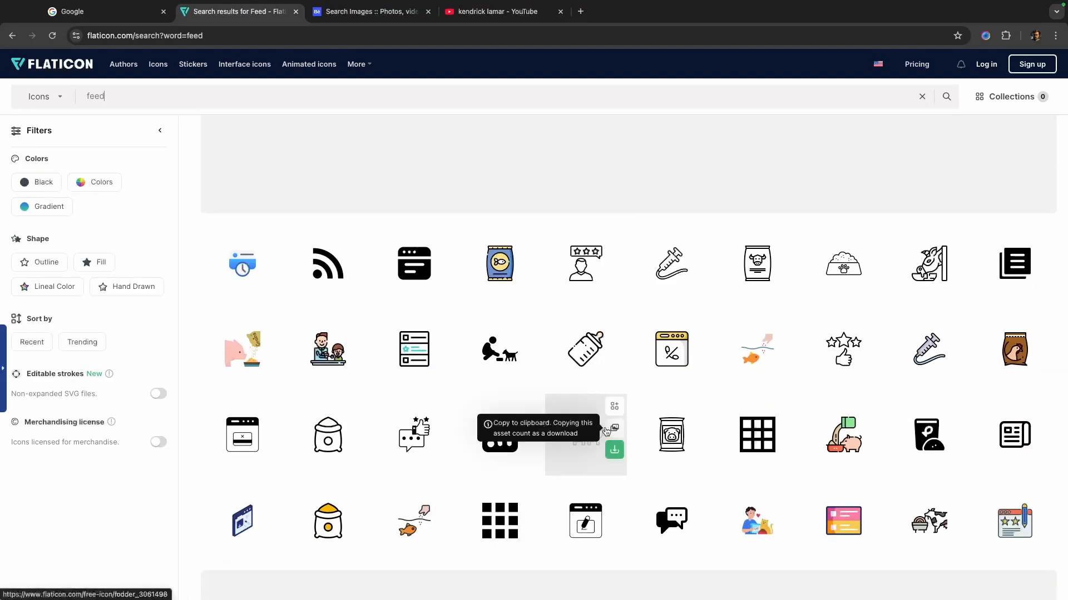
scroll(617, 411, "up", 8)
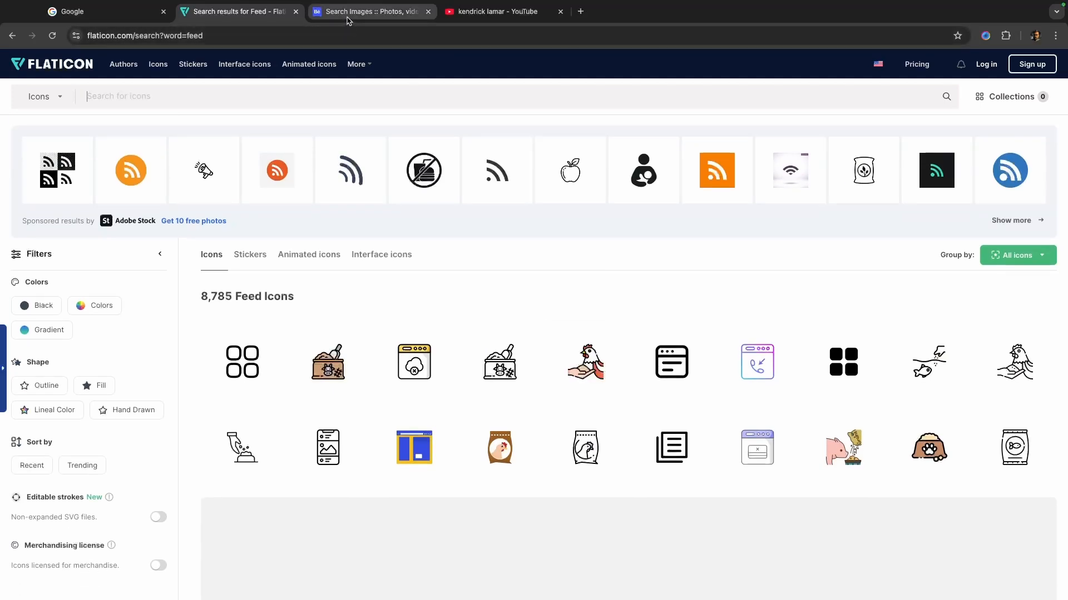
- Go to Behance's For You home page and view the search box's recent searches and filter options
left_click(356, 12)
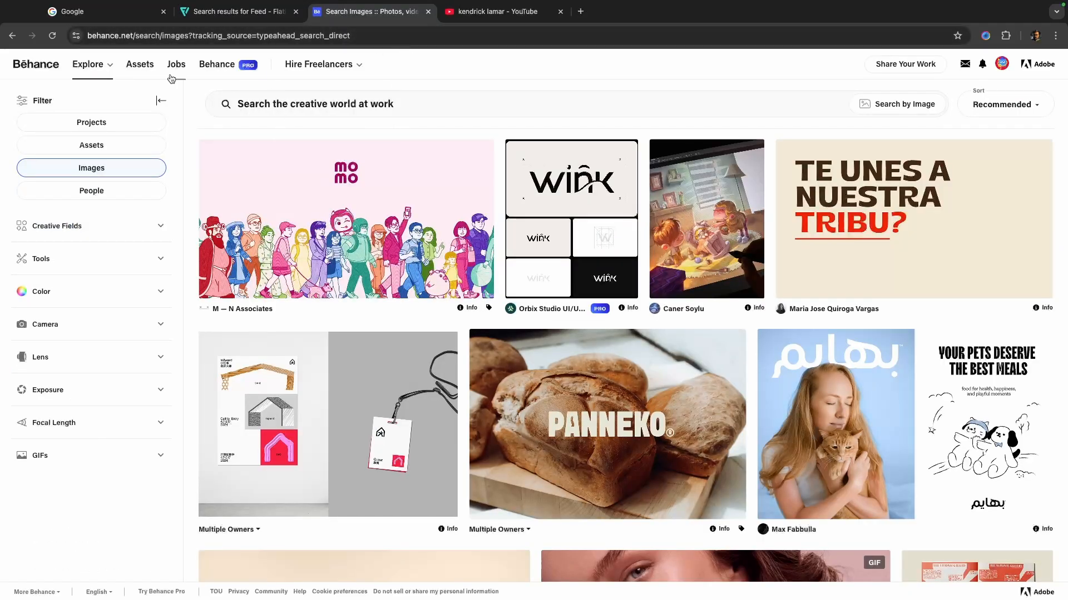
left_click(12, 36)
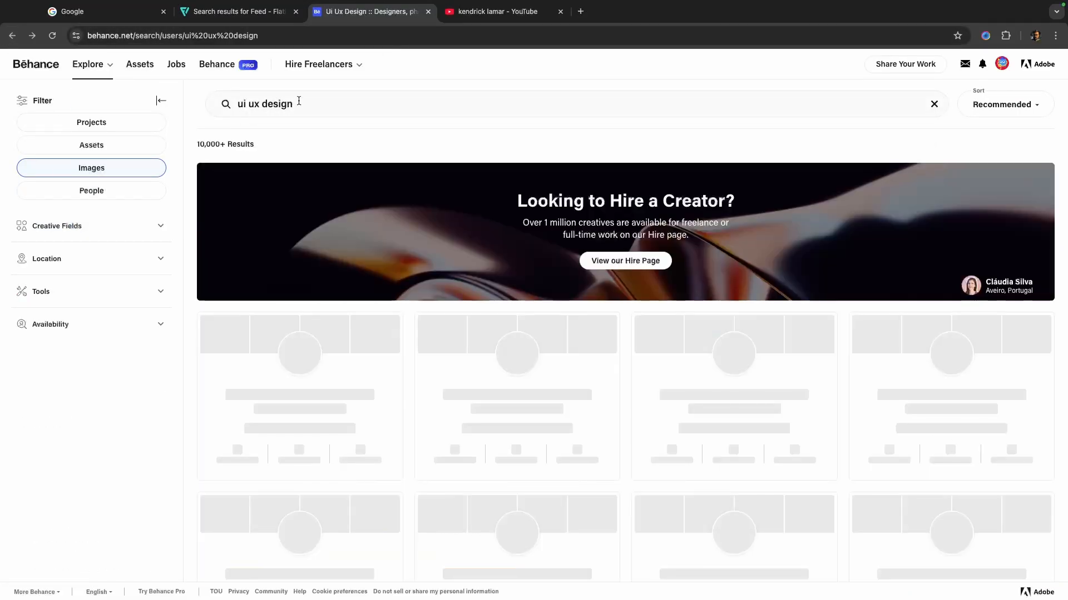
left_click(11, 36)
left_click(25, 66)
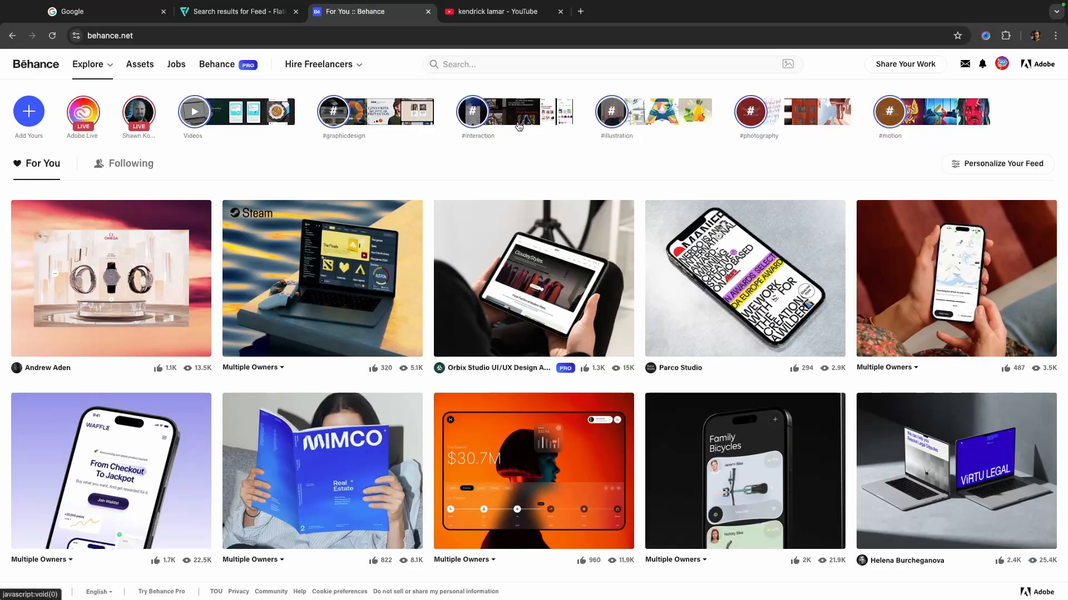
left_click(490, 62)
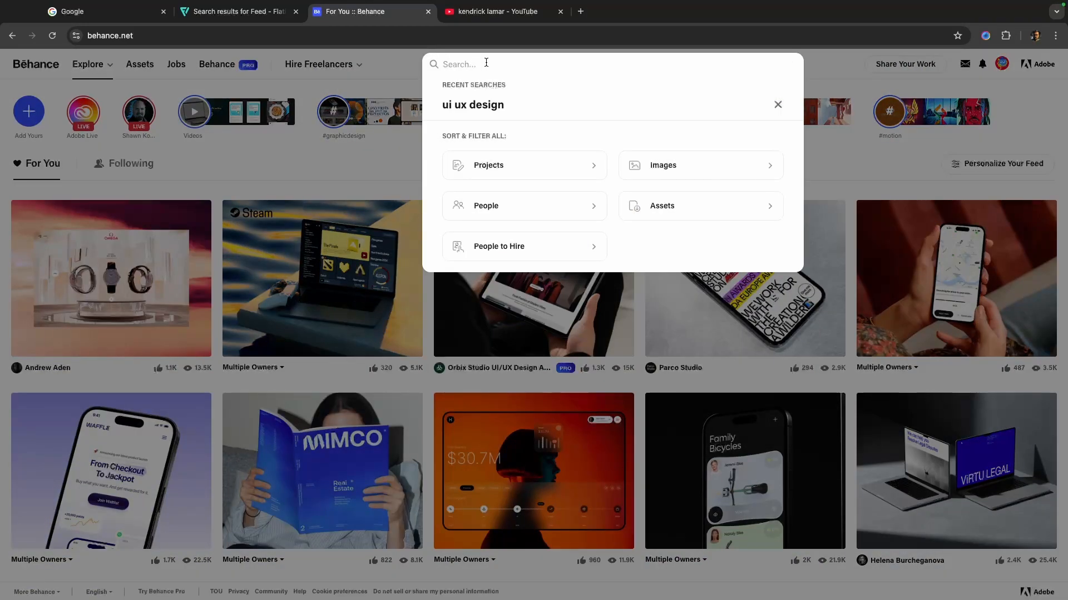
left_click(422, 66)
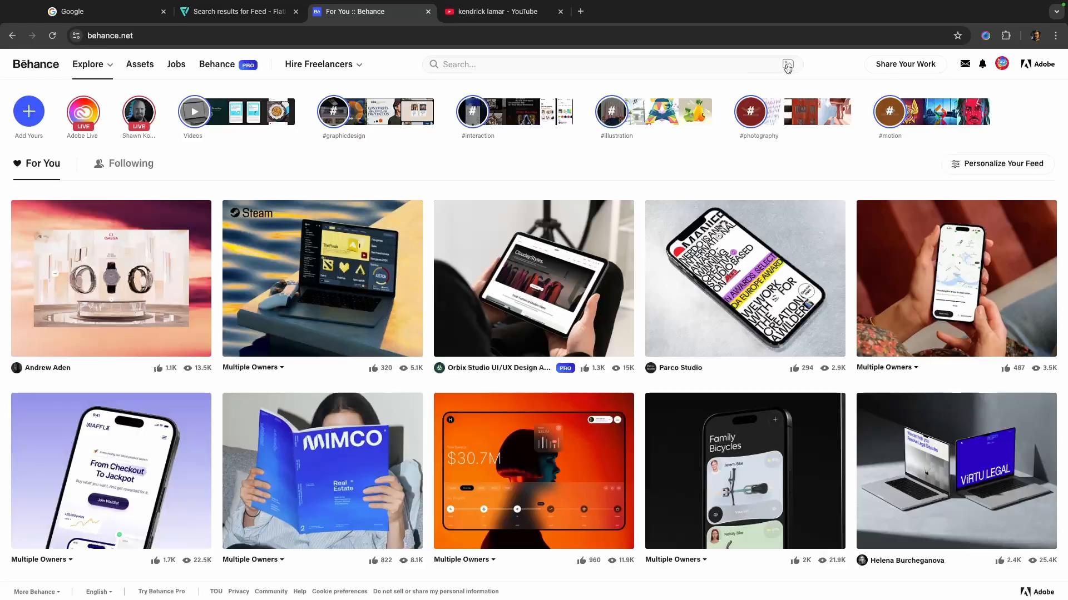
- Search Behance projects for "branding"
left_click(522, 61)
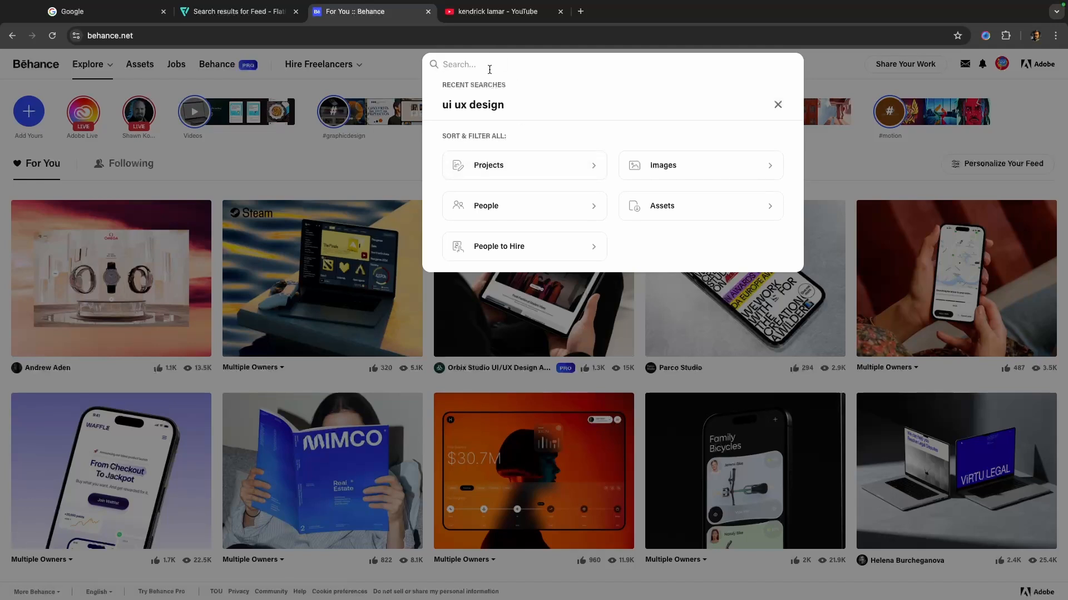
type("branf")
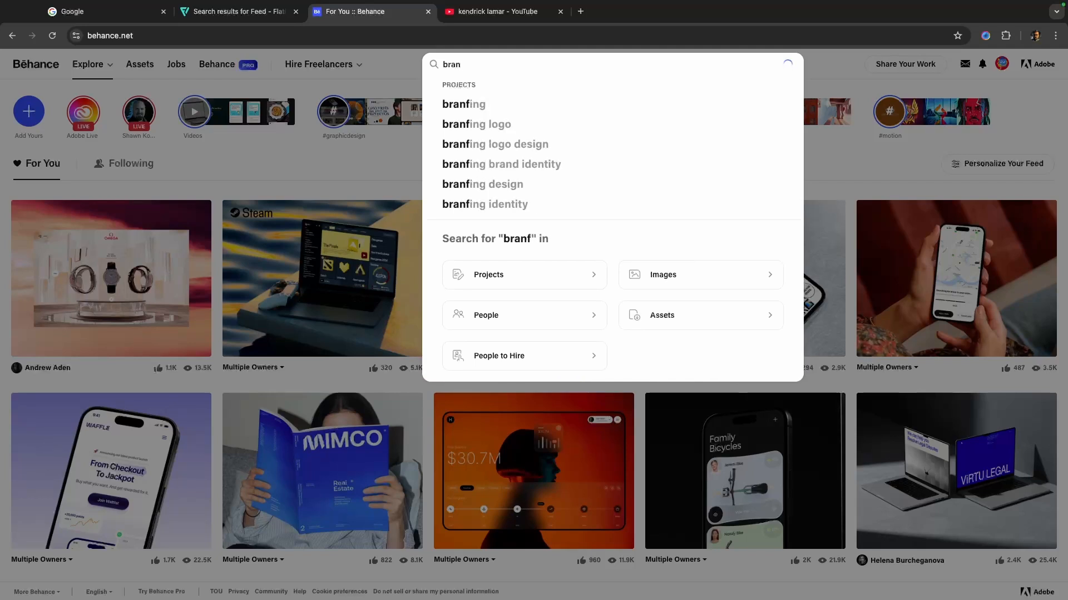
key("BackSpace")
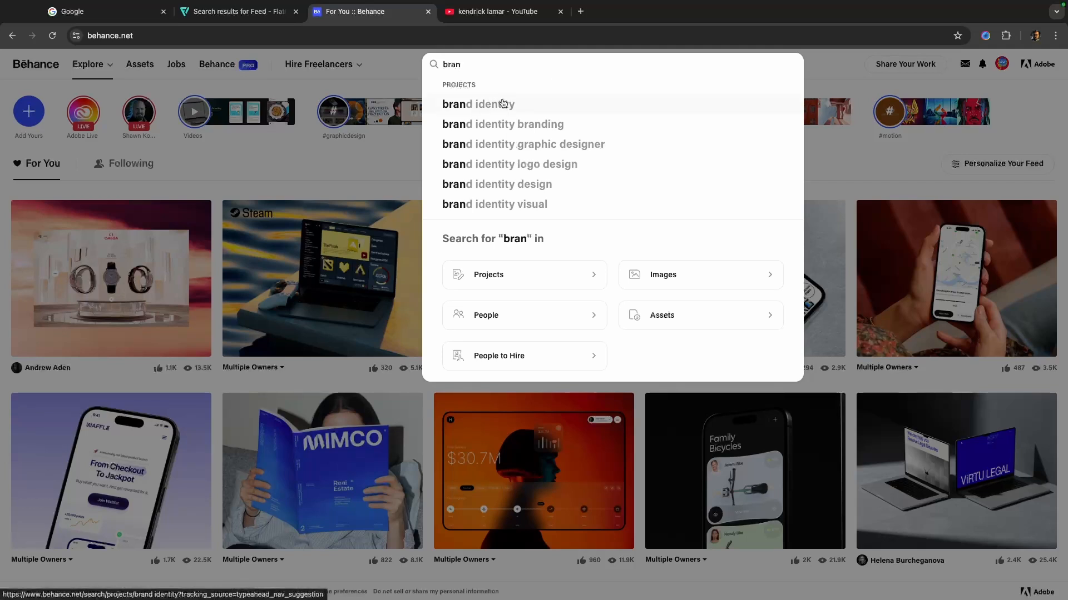
type("ding")
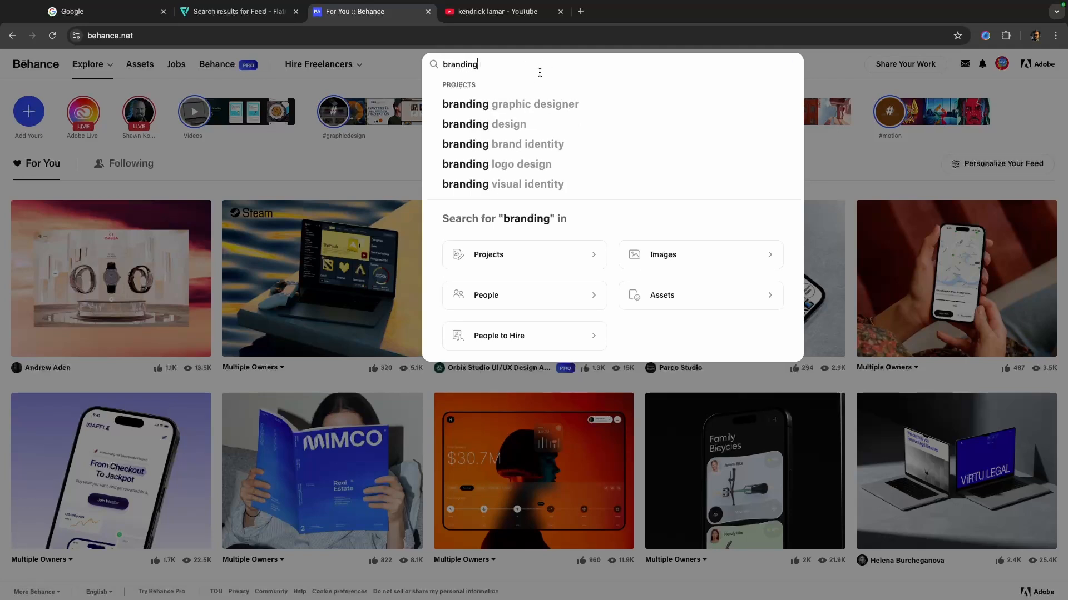
key("Return")
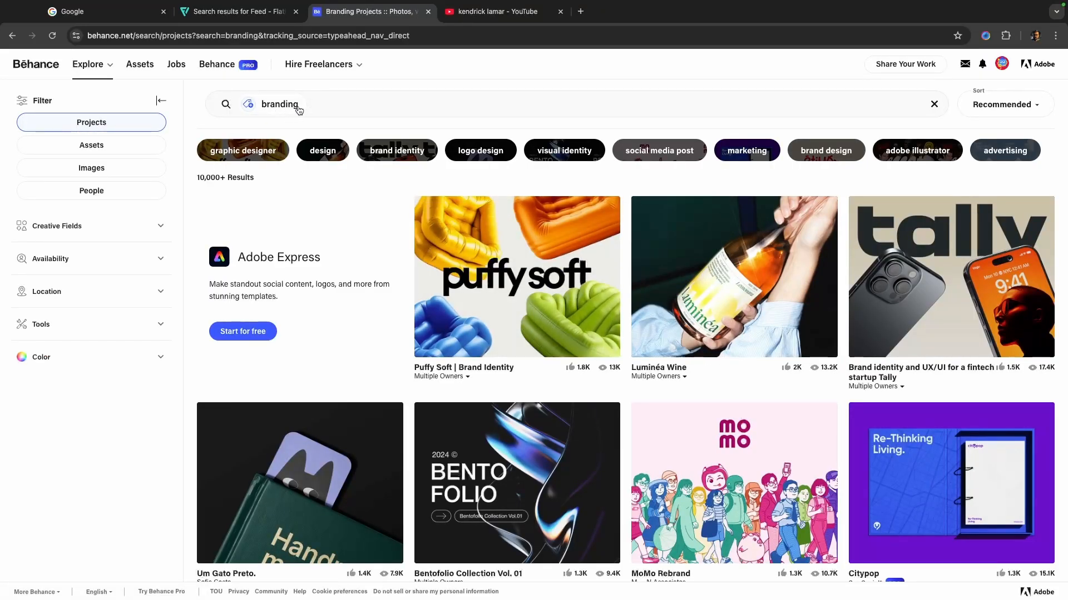
- View the sort options for the branding results, and switch the result type from Projects to Assets
left_click(1023, 109)
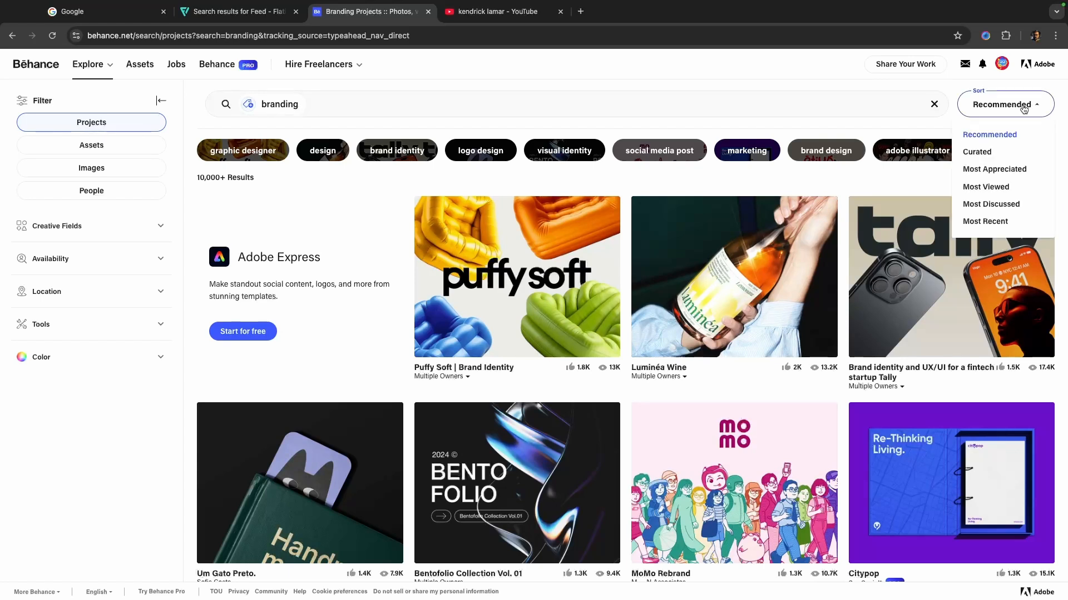
left_click(1058, 91)
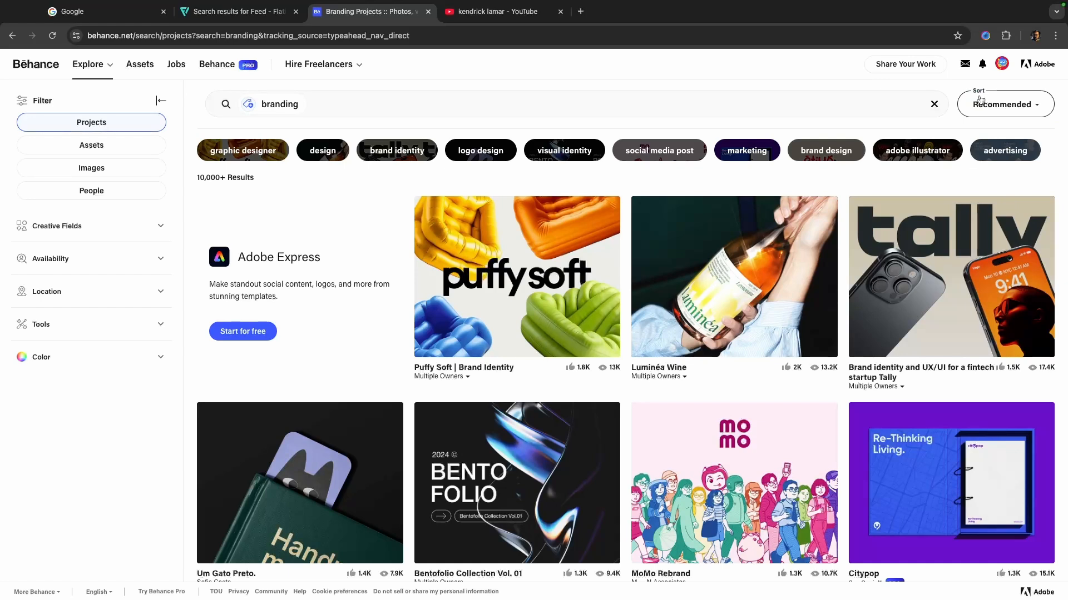
left_click(101, 146)
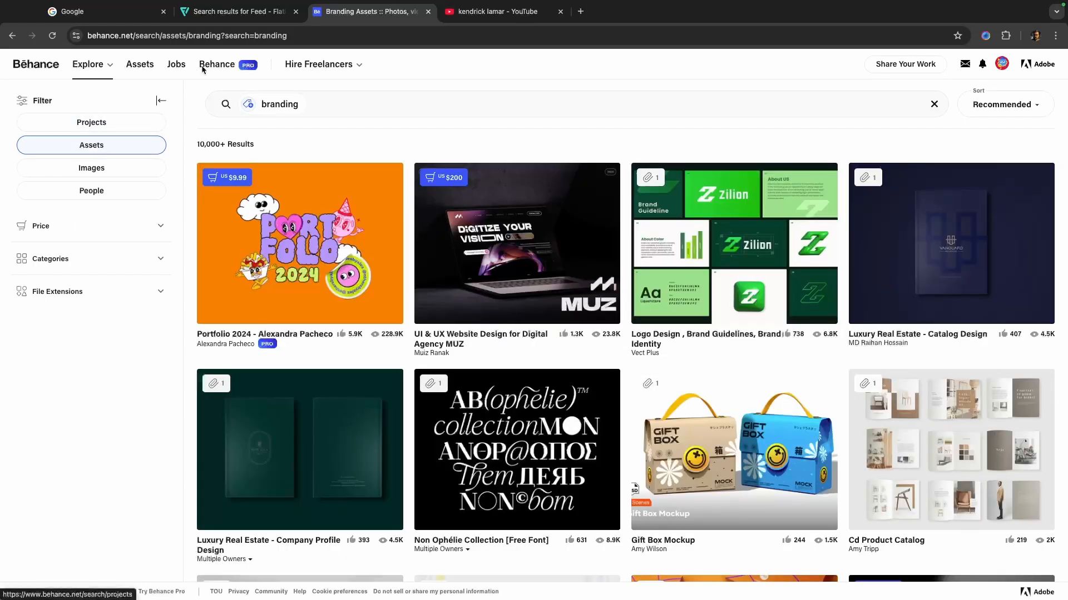
- Revisit Flaticon to look at its search category selector, and return to Behance's search suggestions
left_click(228, 18)
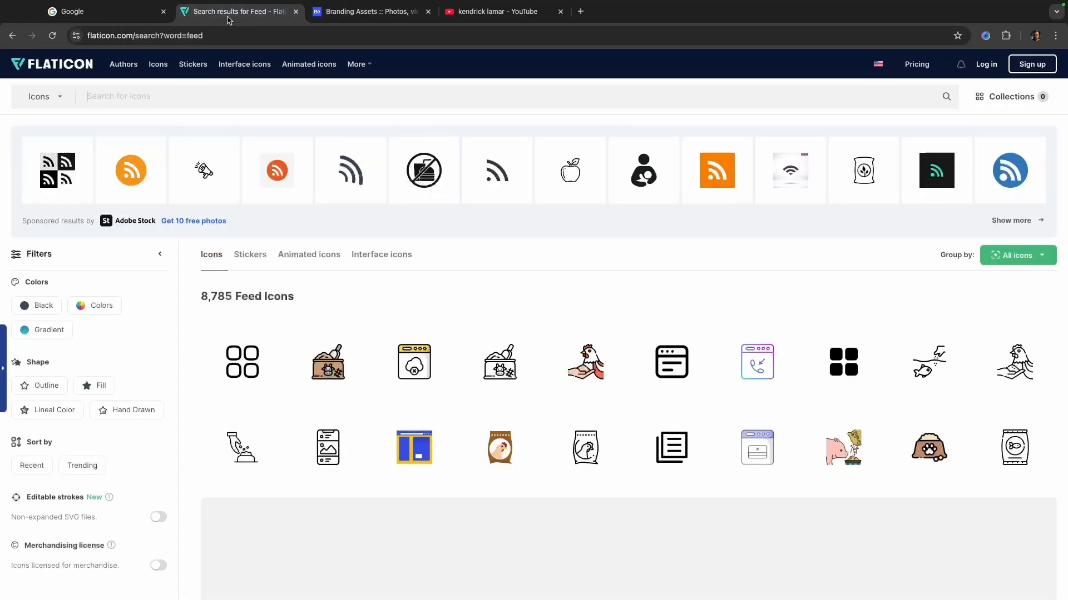
left_click(48, 97)
left_click(342, 18)
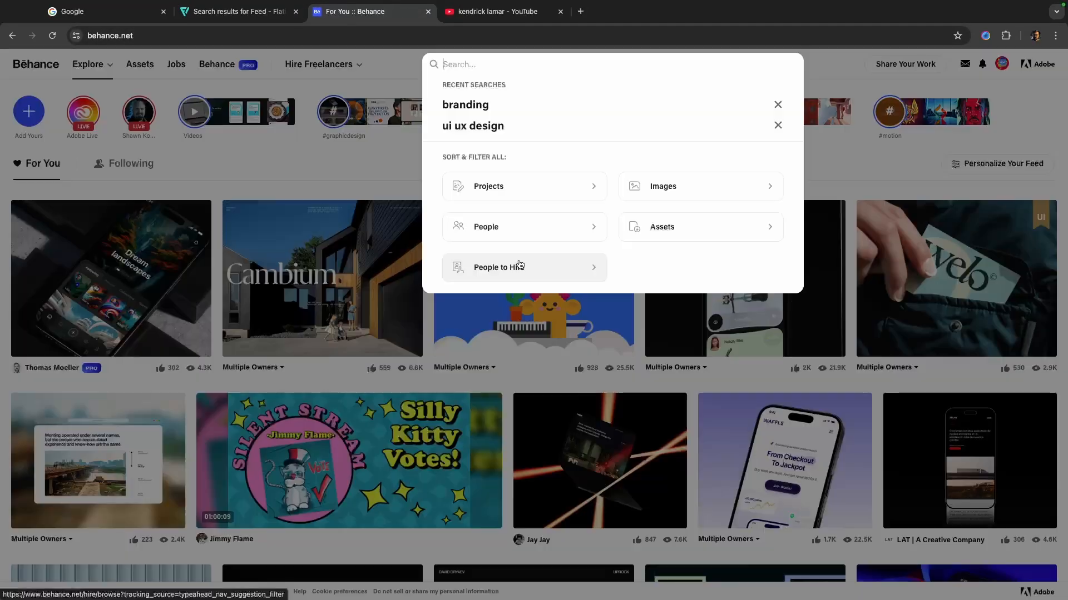
- Switch to YouTube, go back to its home page, and clear the search term to view the default suggestions
left_click(498, 11)
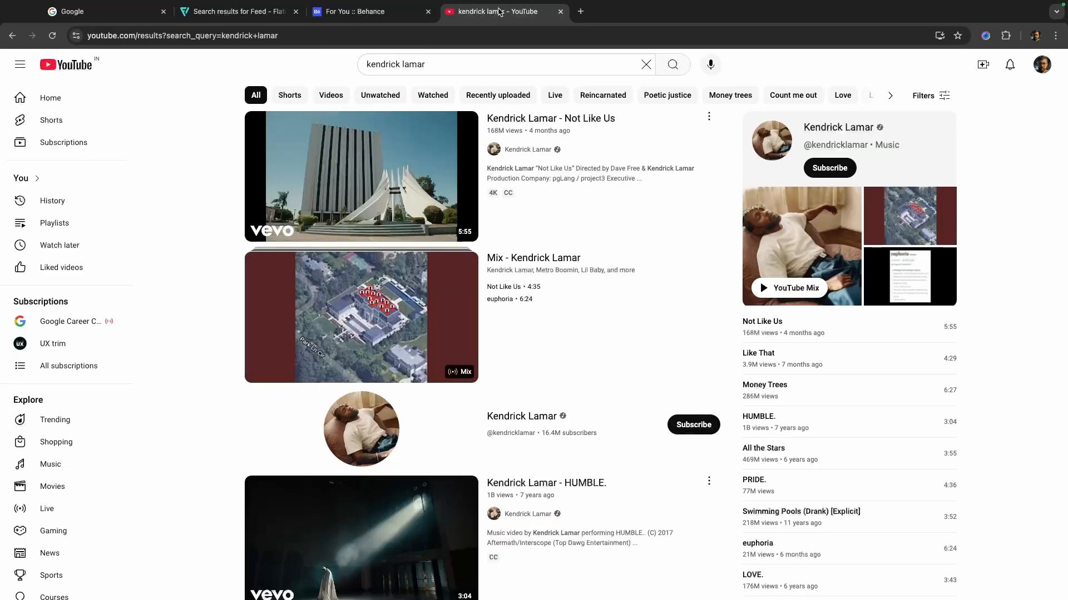
left_click(11, 36)
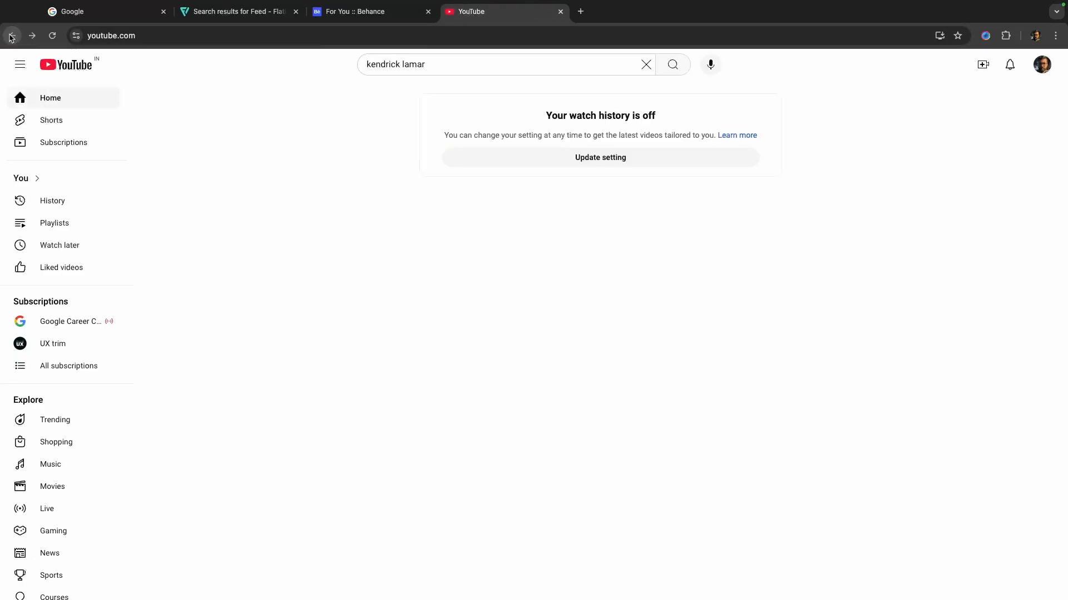
left_click(469, 66)
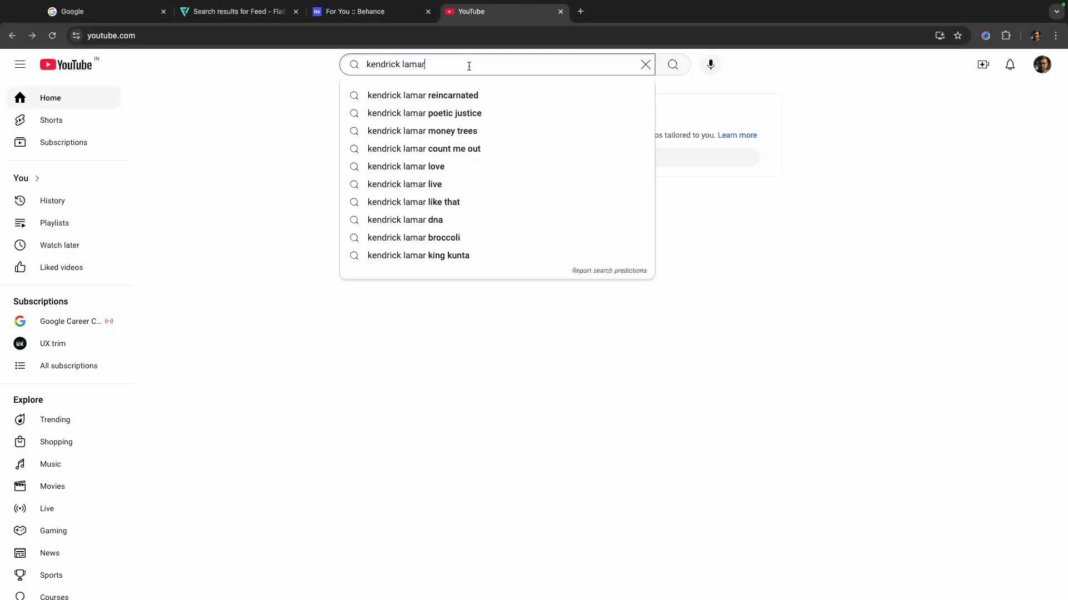
left_click(645, 65)
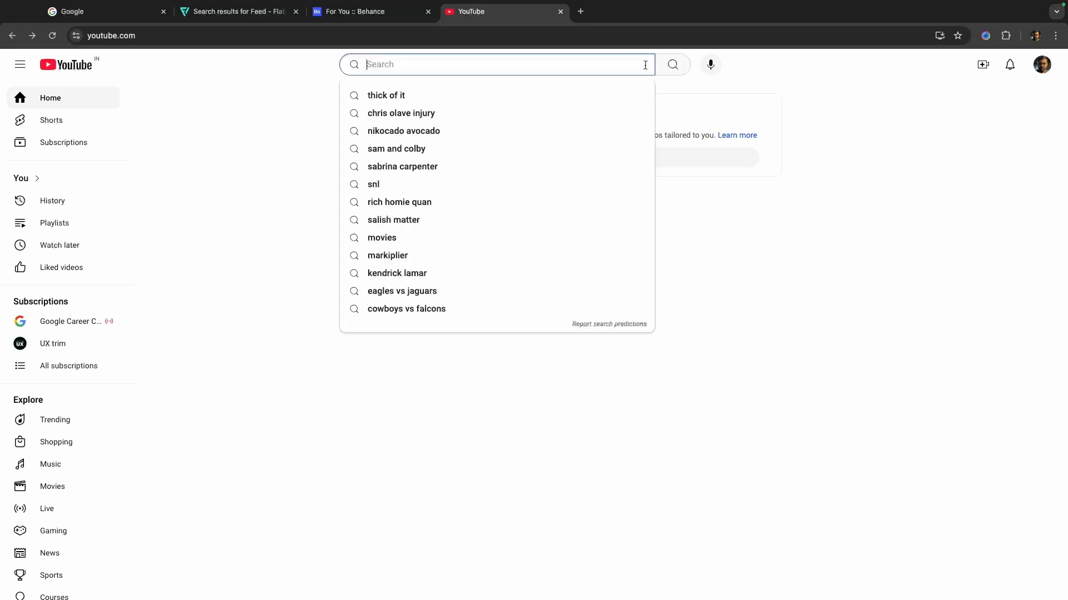
left_click(263, 132)
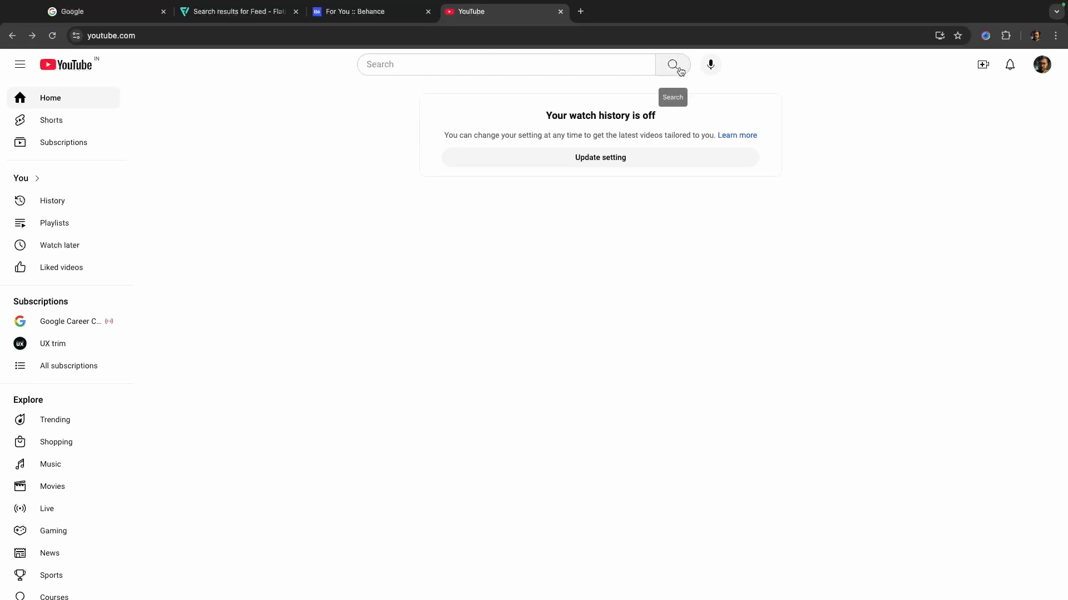
- Search YouTube using the suggested query "kendrick lamar", and view the available search filters
left_click(384, 66)
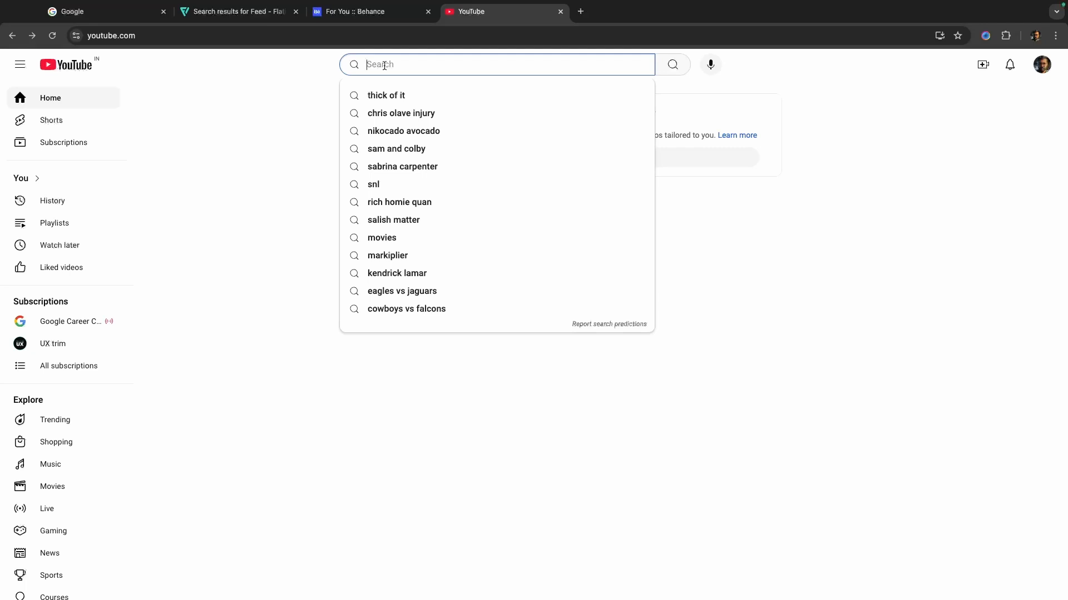
left_click(401, 274)
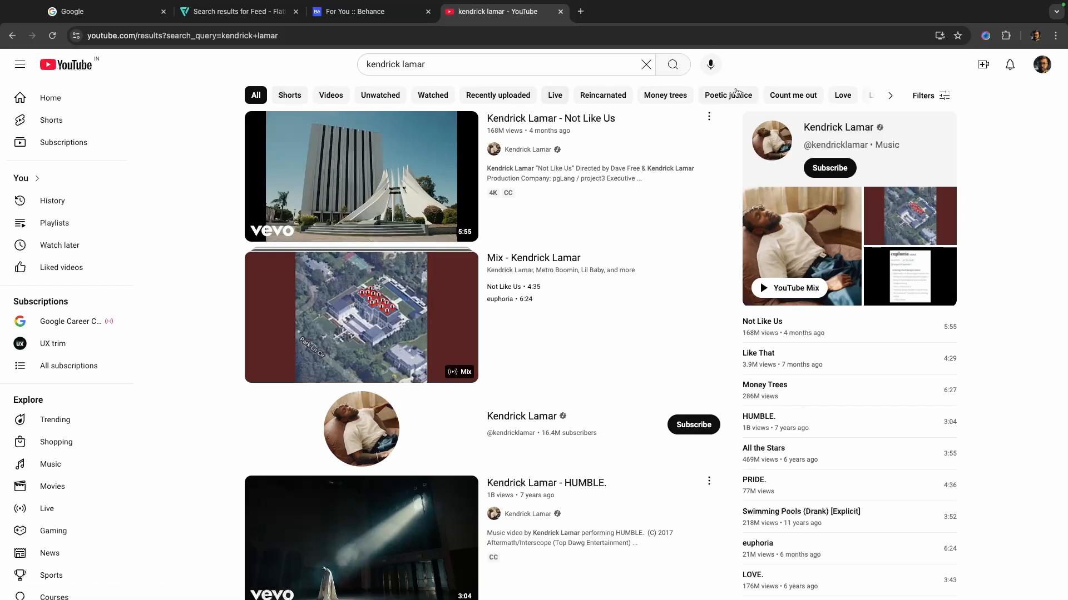
left_click(940, 95)
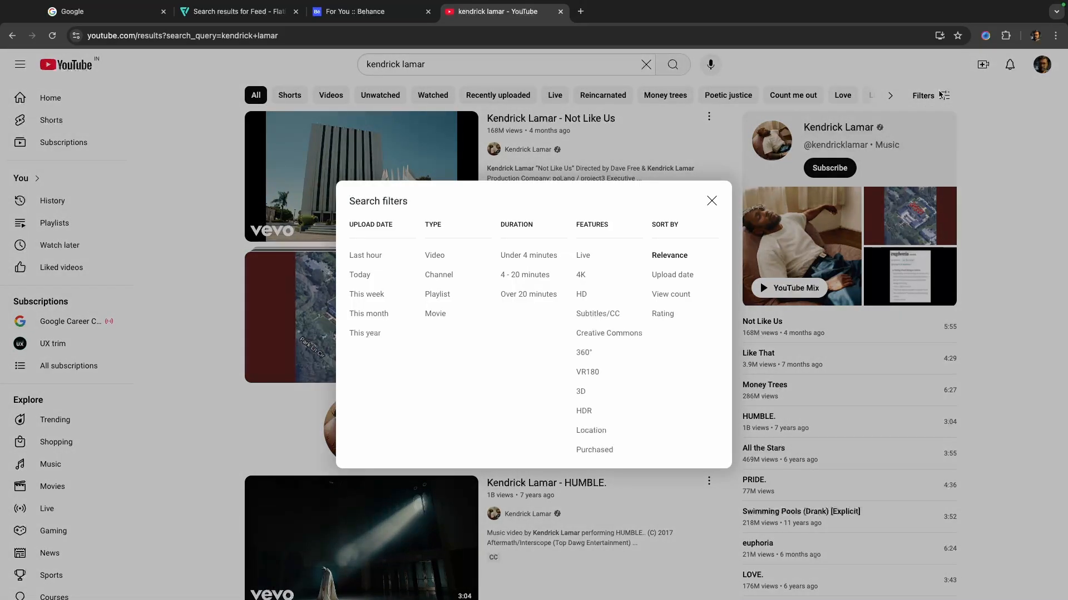
left_click(712, 201)
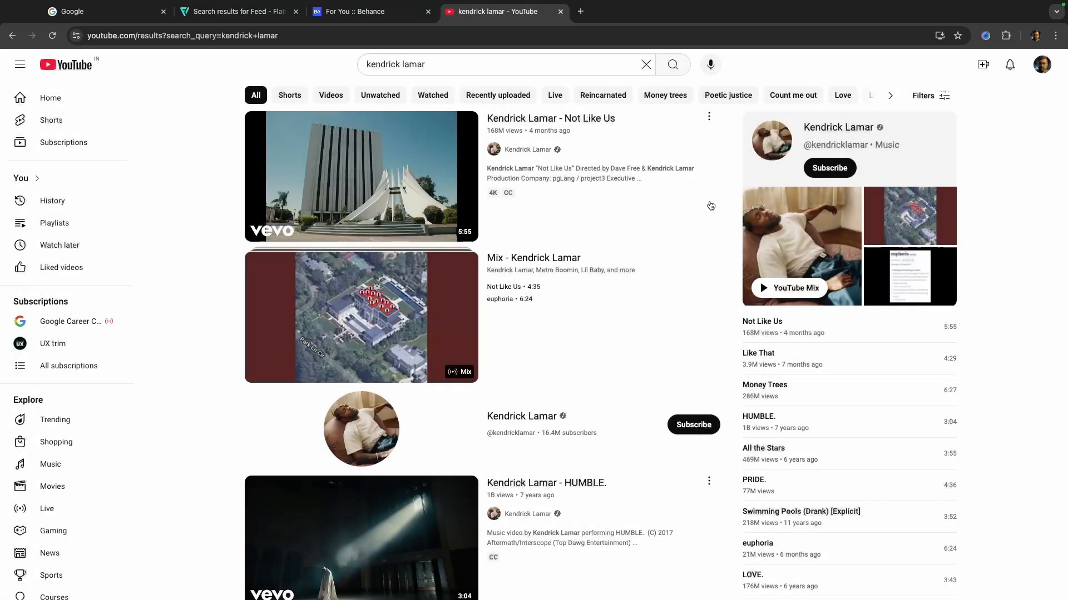
- Clear the YouTube search term, and revisit Behance to look at the image search option in its search bar
left_click(454, 65)
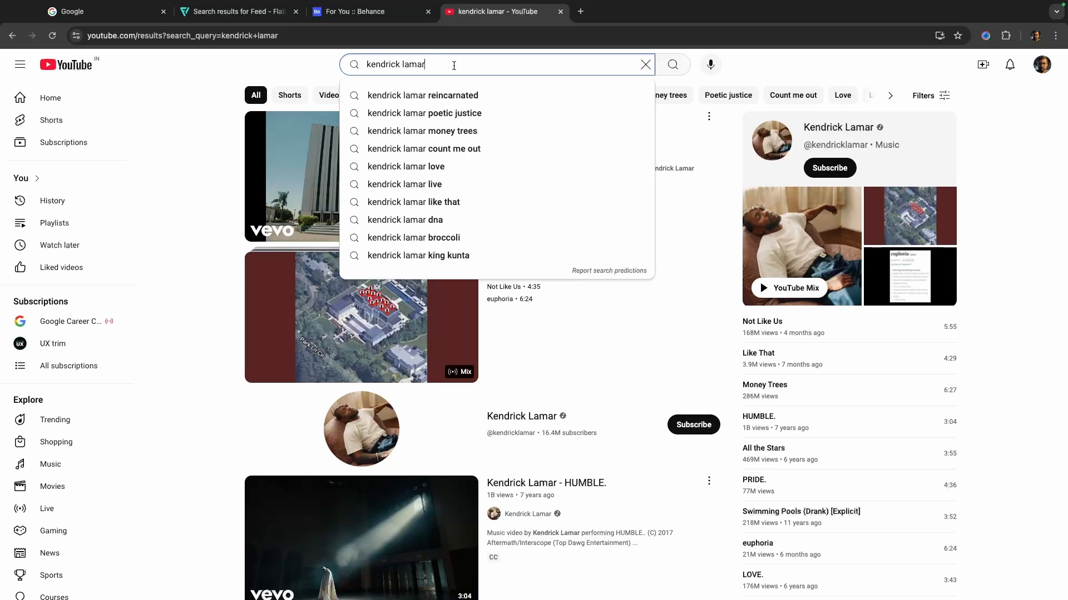
left_click(645, 63)
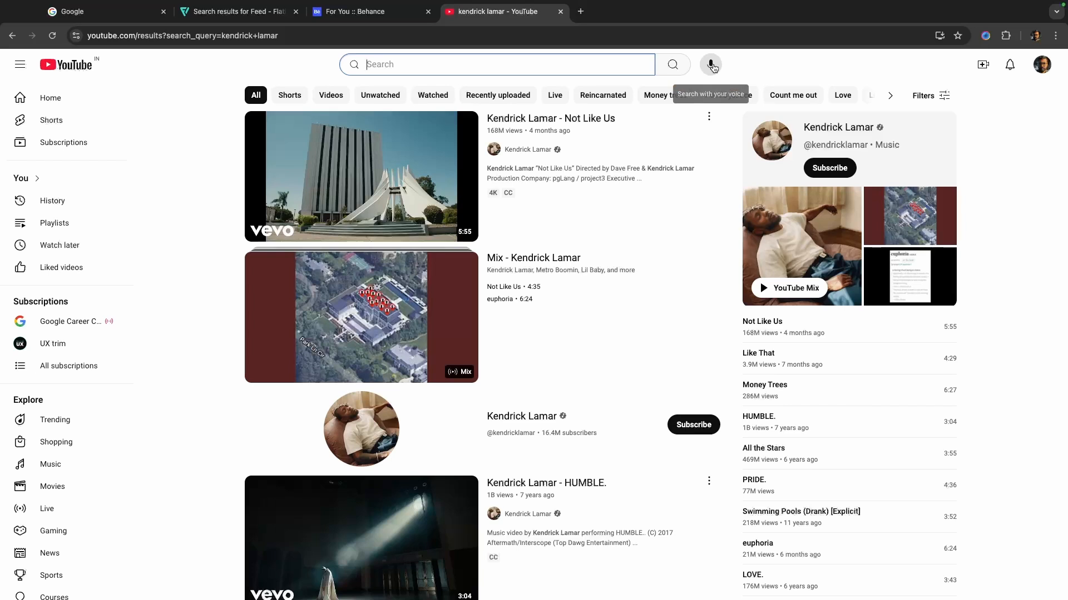
left_click(361, 24)
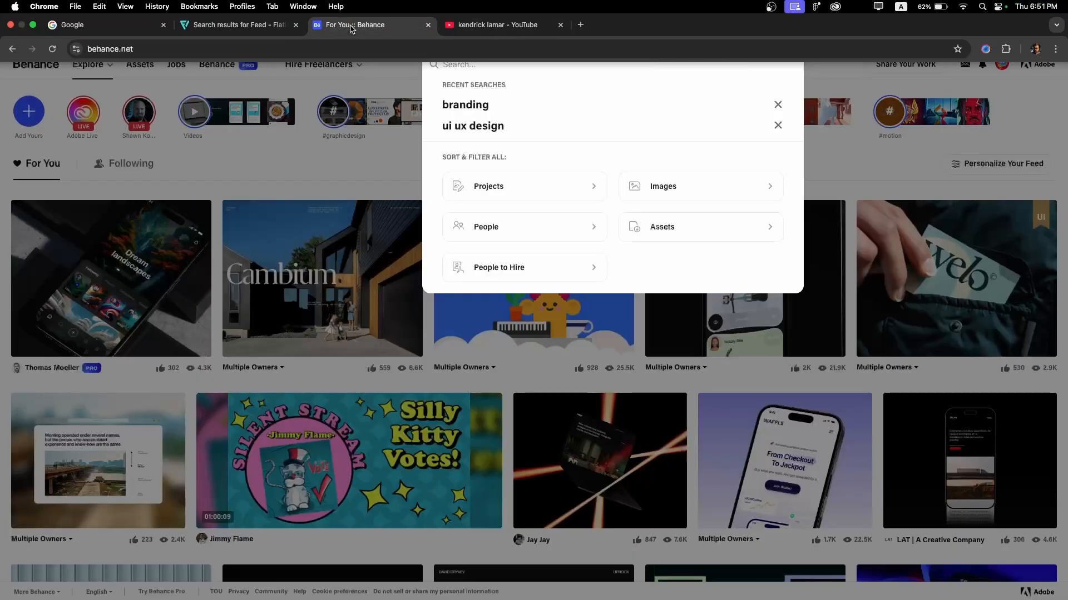
left_click(853, 68)
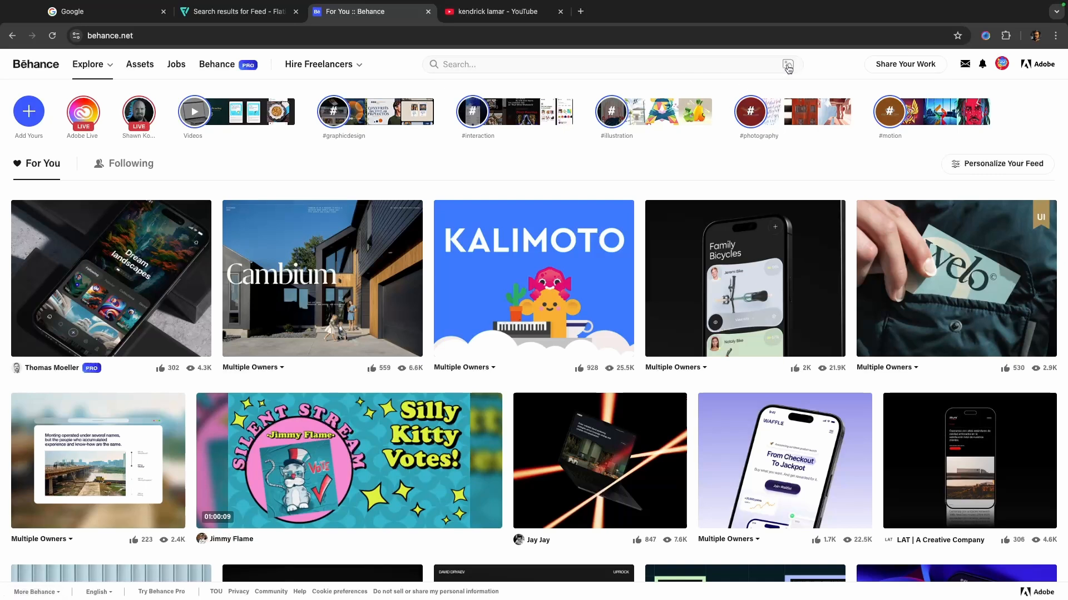
left_click(105, 12)
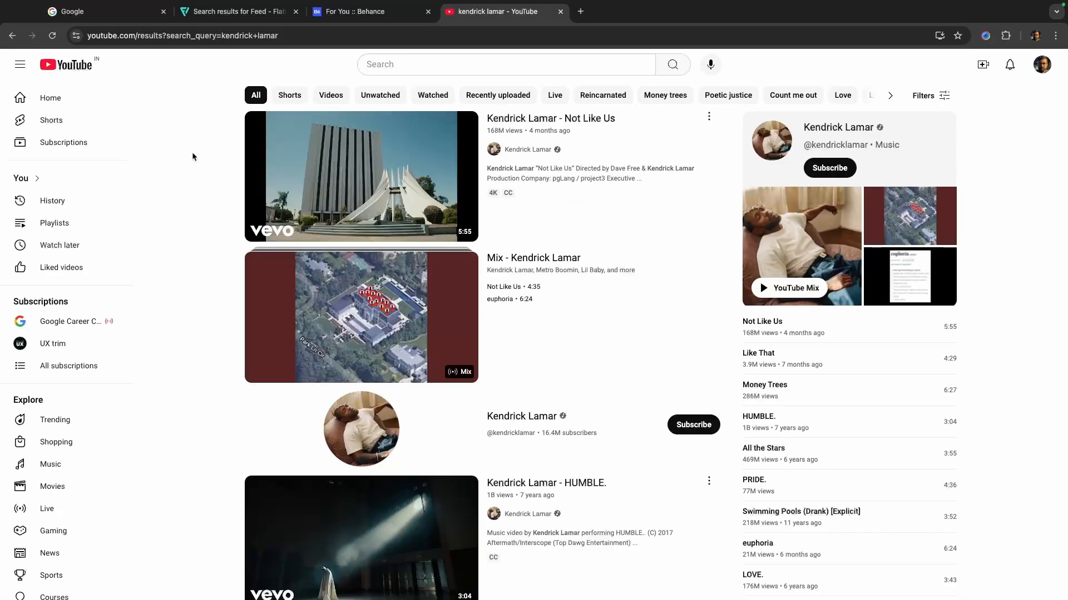
- Switch to the Figma presentation and examine the default search bar's anatomy: icon, placeholder, voice input and image input
key("ctrl+Right")
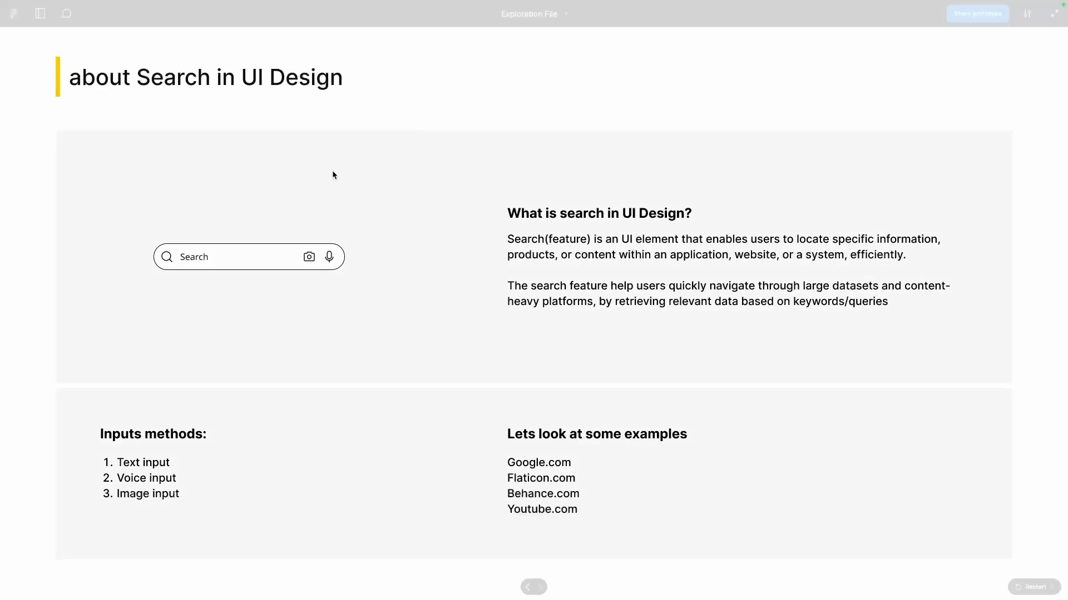
scroll(331, 170, "down", 5)
scroll(352, 184, "down", 3)
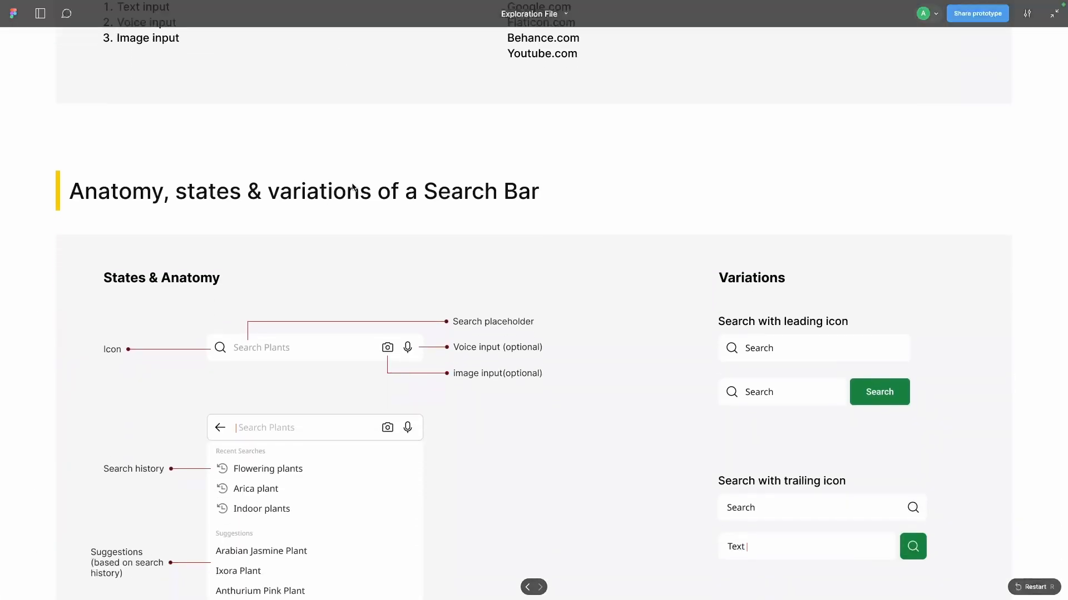
scroll(376, 128, "down", 3)
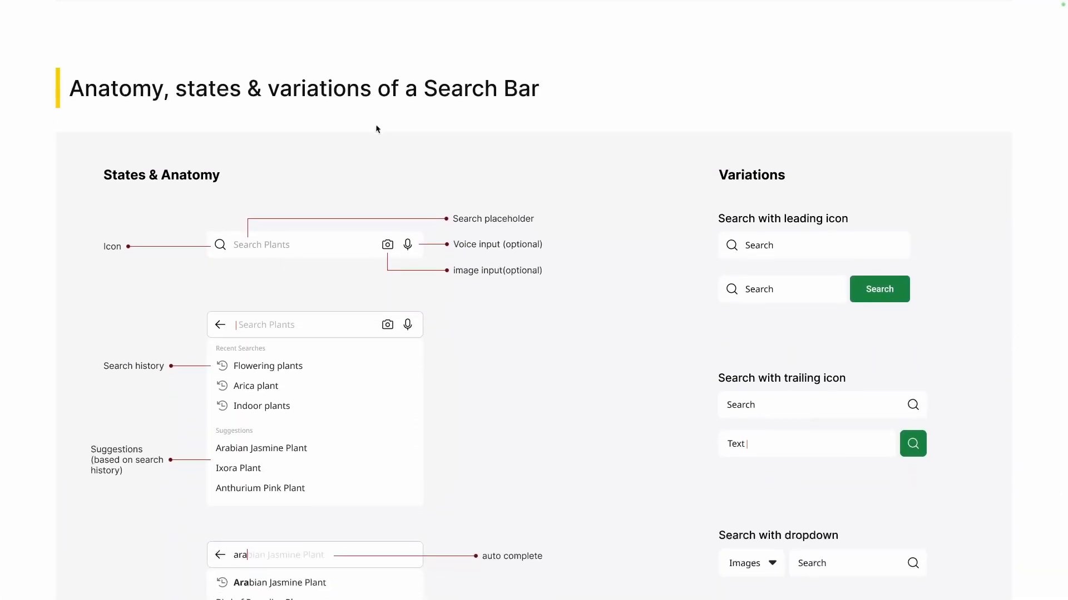
scroll(377, 129, "down", 1)
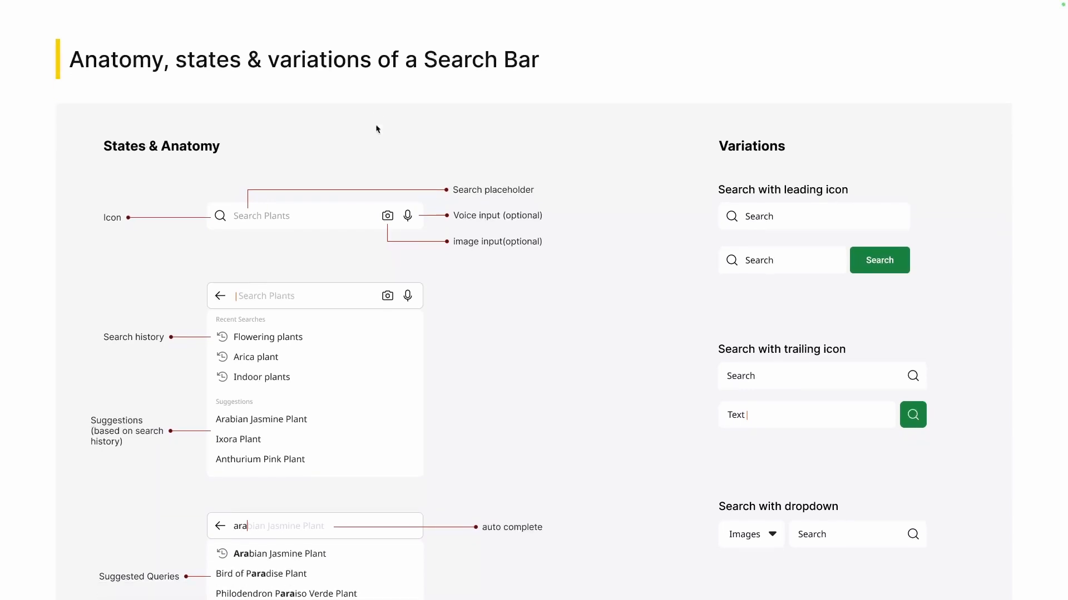
scroll(376, 129, "down", 1)
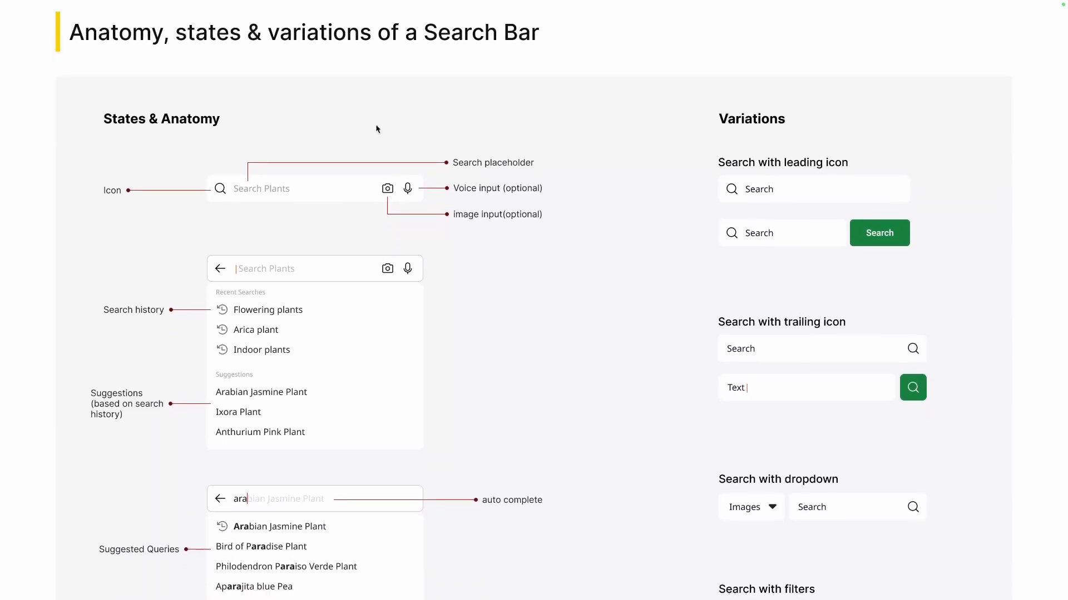
scroll(351, 119, "down", 1)
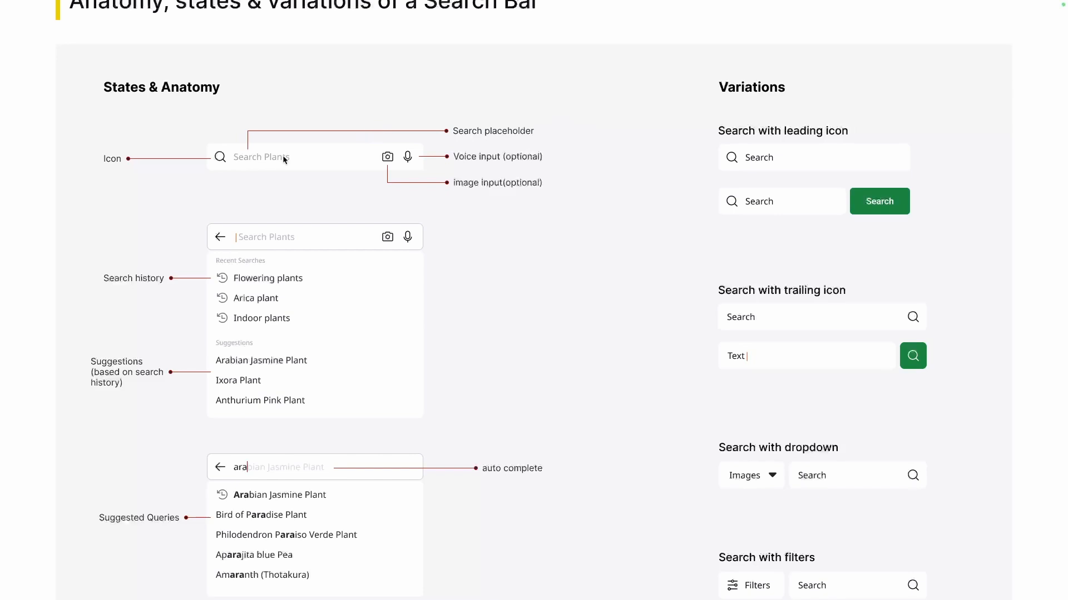
scroll(283, 160, "down", 2)
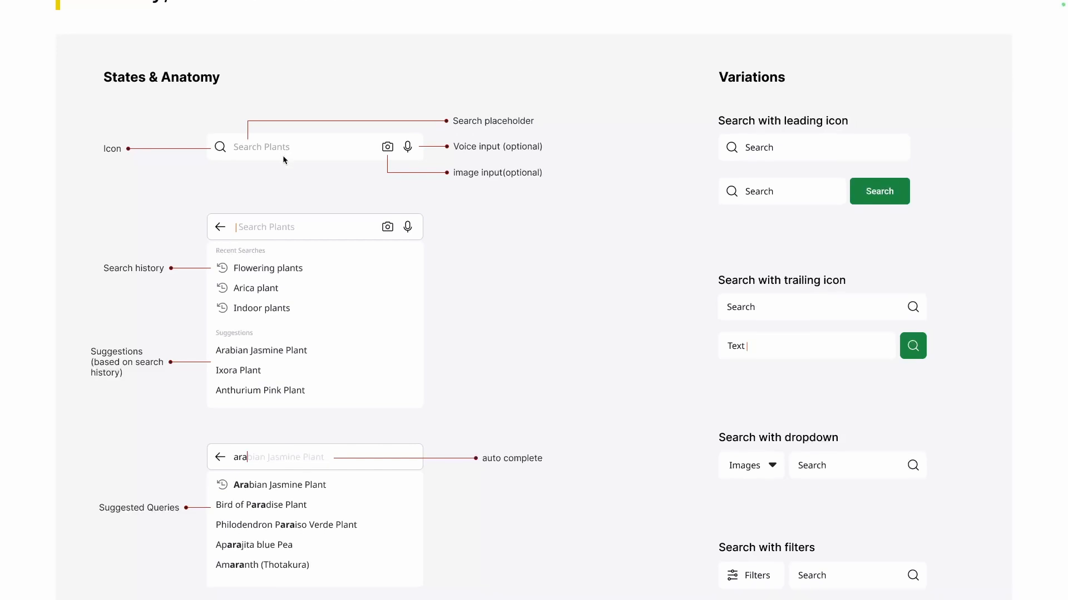
- Examine the active search bar state with its search history and history-based suggestions
scroll(283, 160, "down", 1)
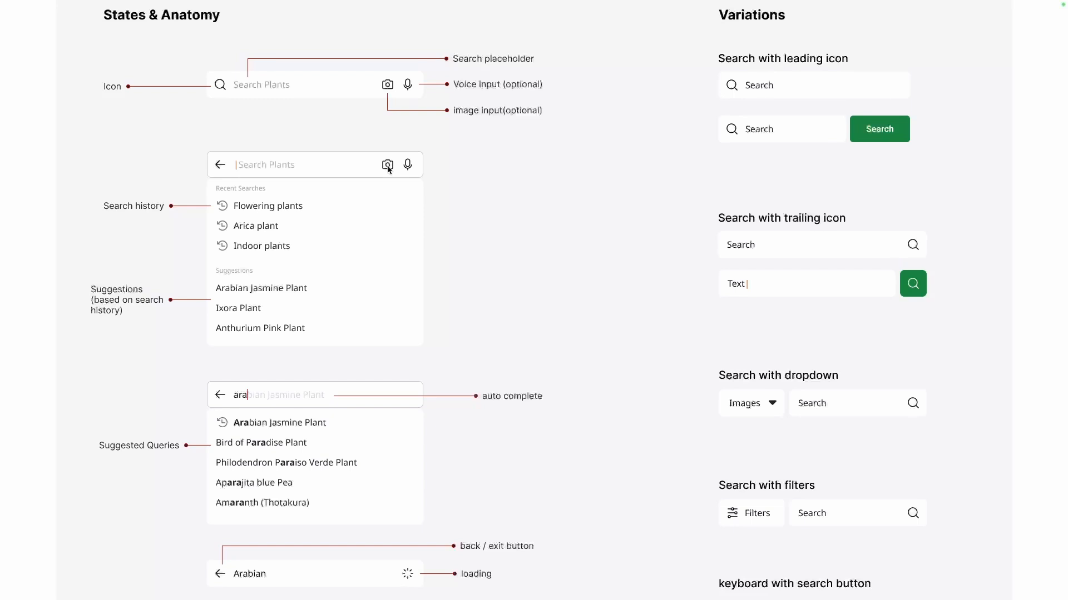
scroll(388, 169, "down", 1)
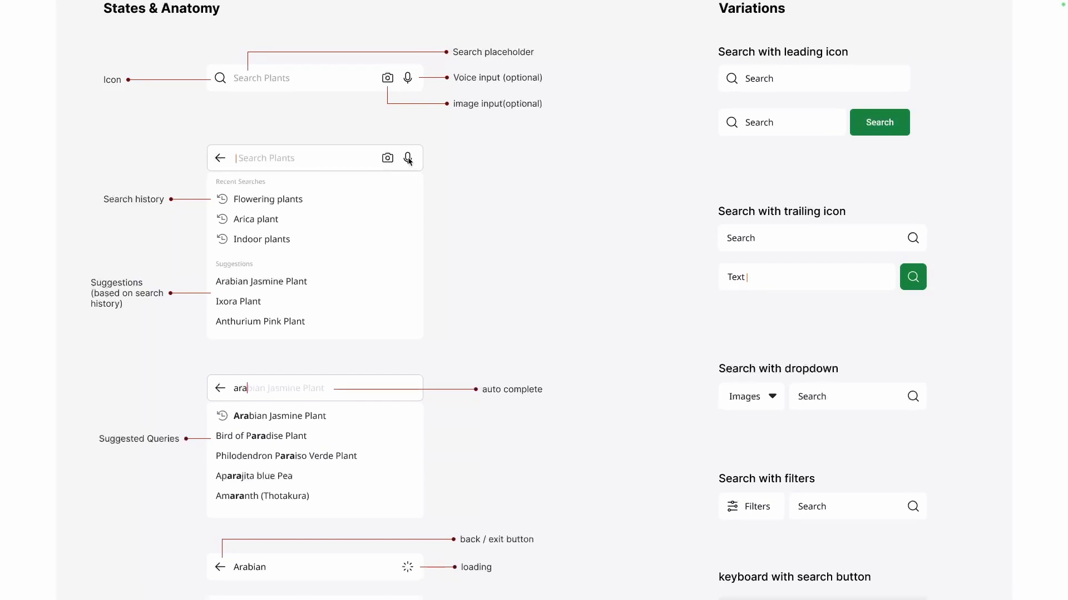
scroll(408, 160, "down", 1)
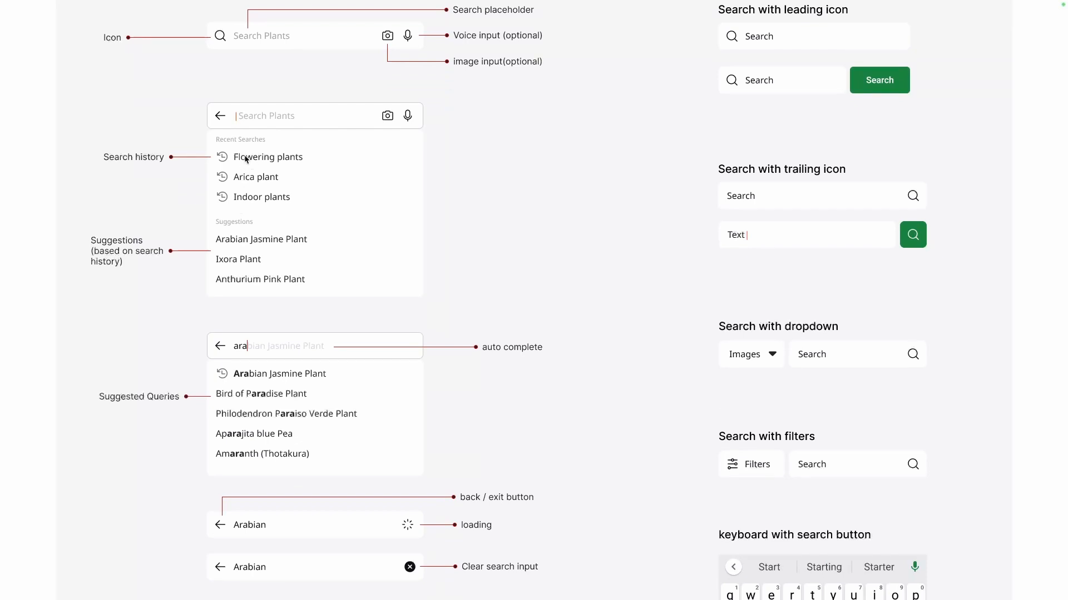
scroll(246, 199, "down", 1)
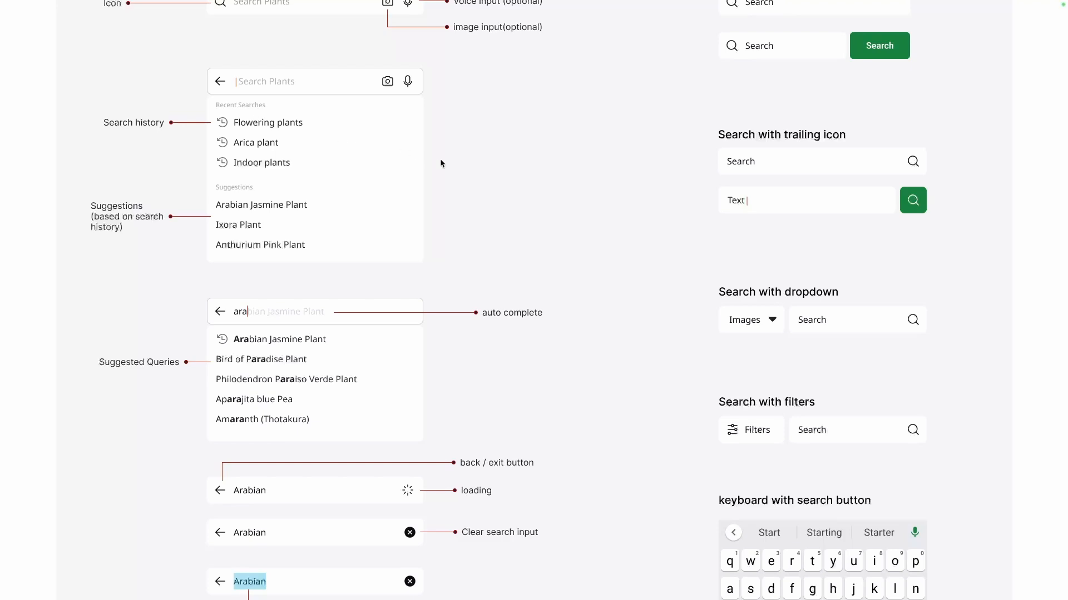
- Examine the auto complete and suggested queries state, and the loading, clear input and text selection states of the search bar
scroll(440, 161, "down", 2)
scroll(440, 162, "down", 5)
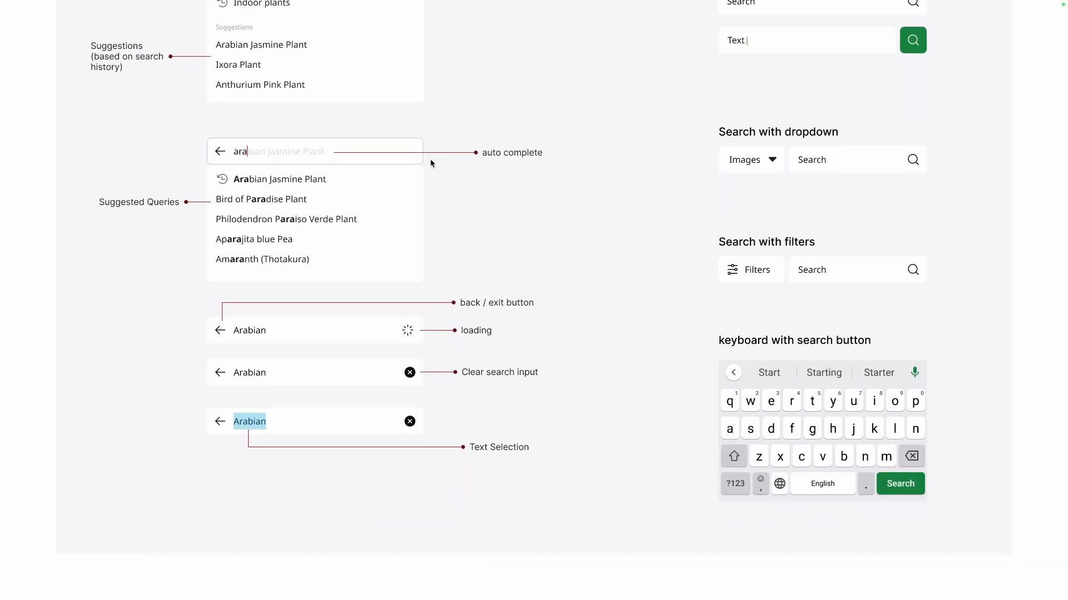
scroll(265, 157, "up", 2)
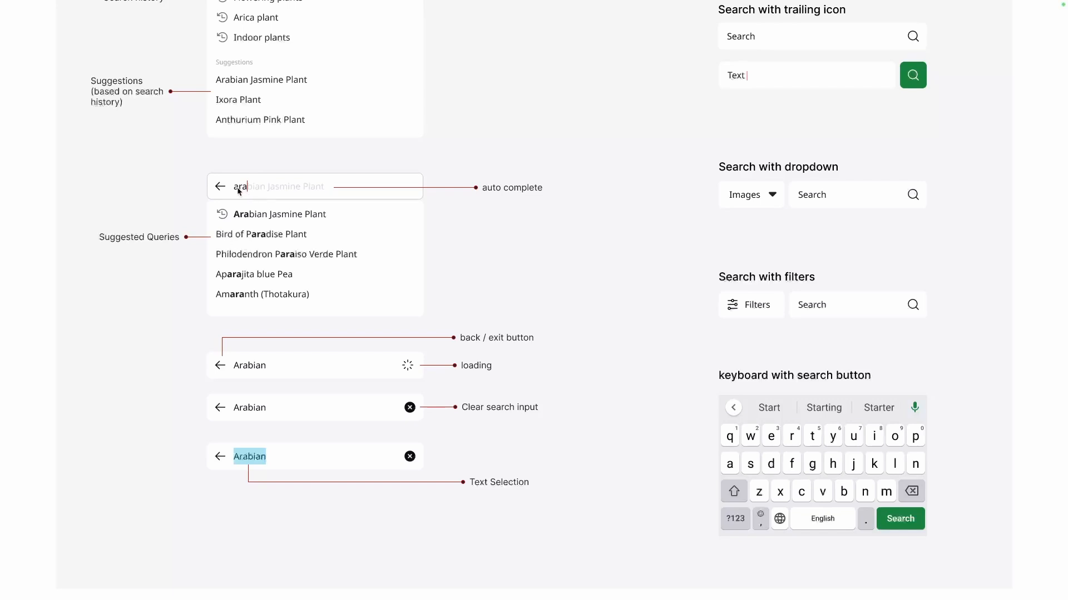
scroll(287, 269, "down", 2)
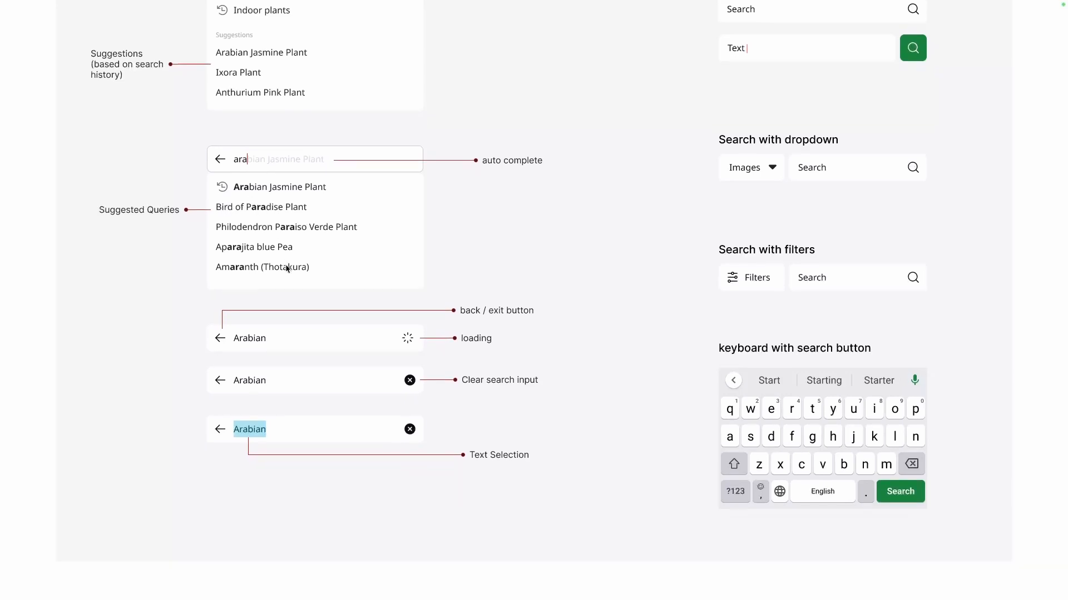
scroll(286, 269, "down", 1)
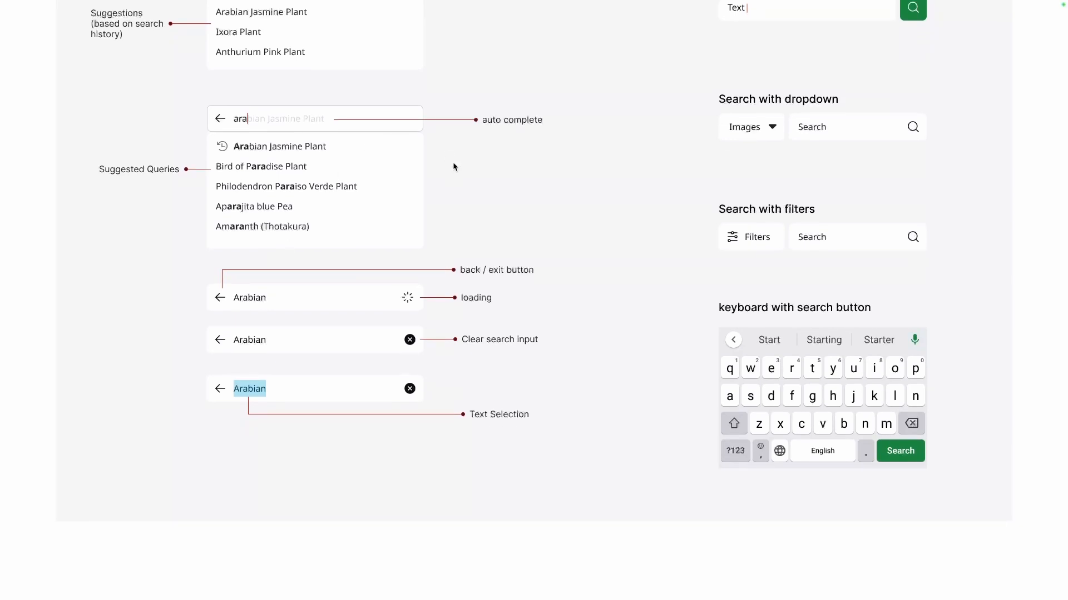
scroll(453, 164, "down", 2)
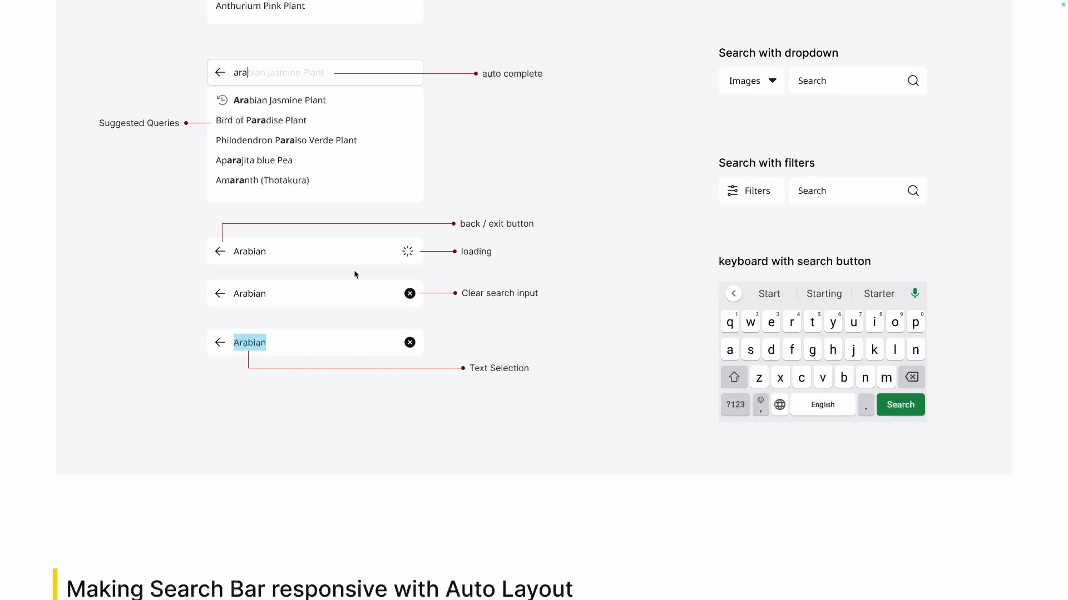
scroll(326, 275, "down", 2)
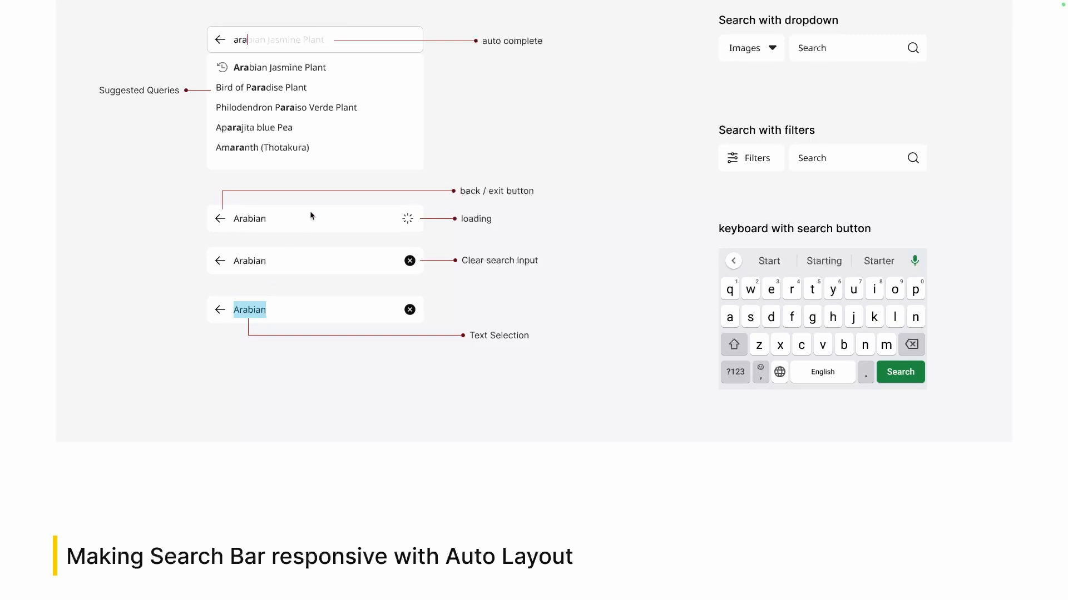
scroll(309, 212, "up", 1)
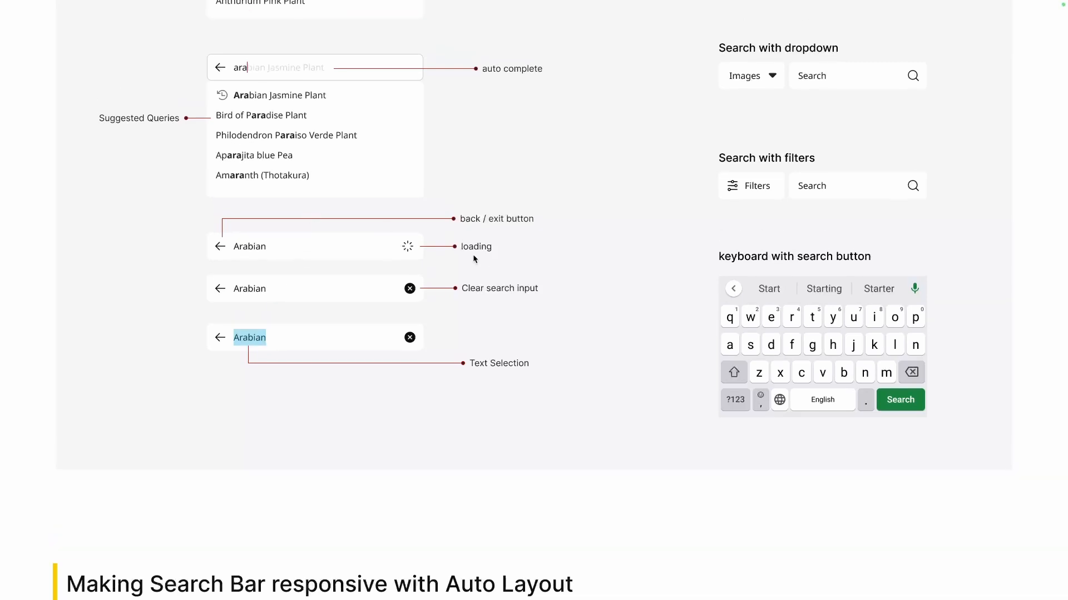
- Review the search bar variations: leading icon, trailing icon, dropdown, filters, and keyboard with search button
scroll(473, 258, "up", 10)
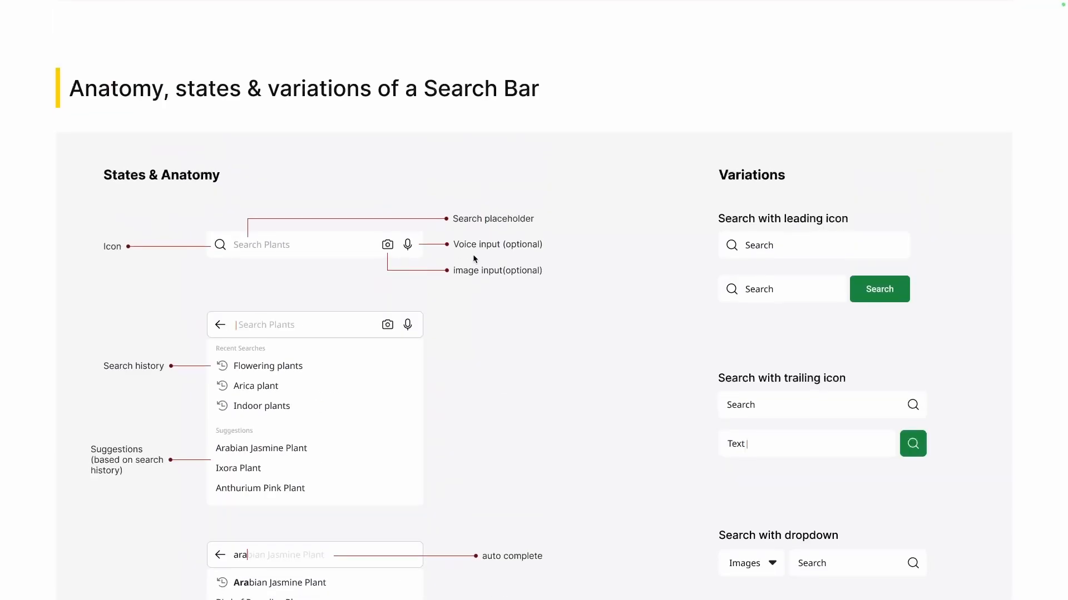
scroll(473, 258, "down", 1)
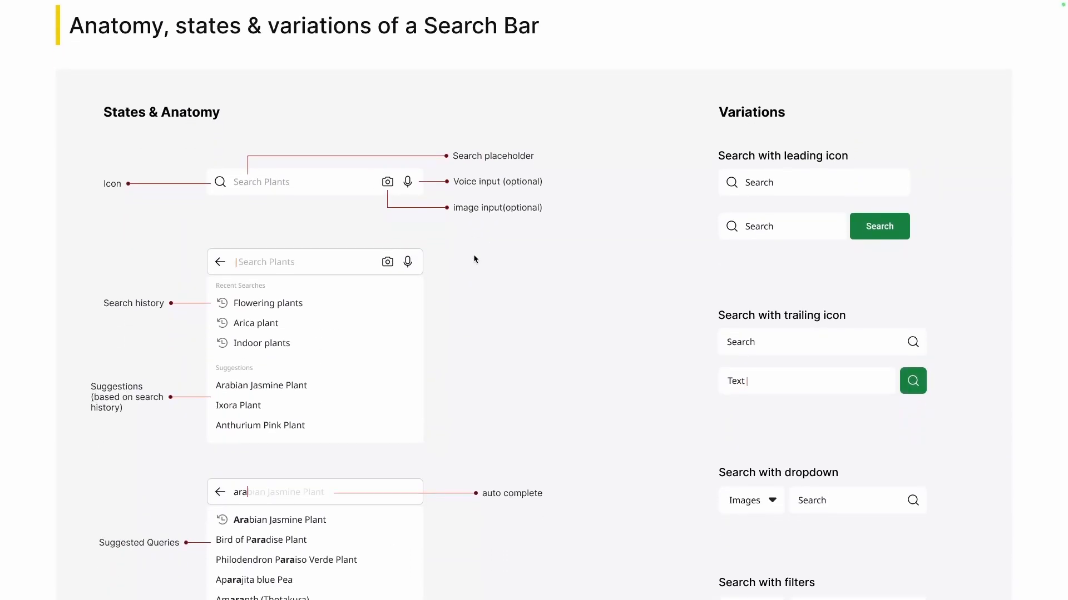
scroll(780, 155, "down", 1)
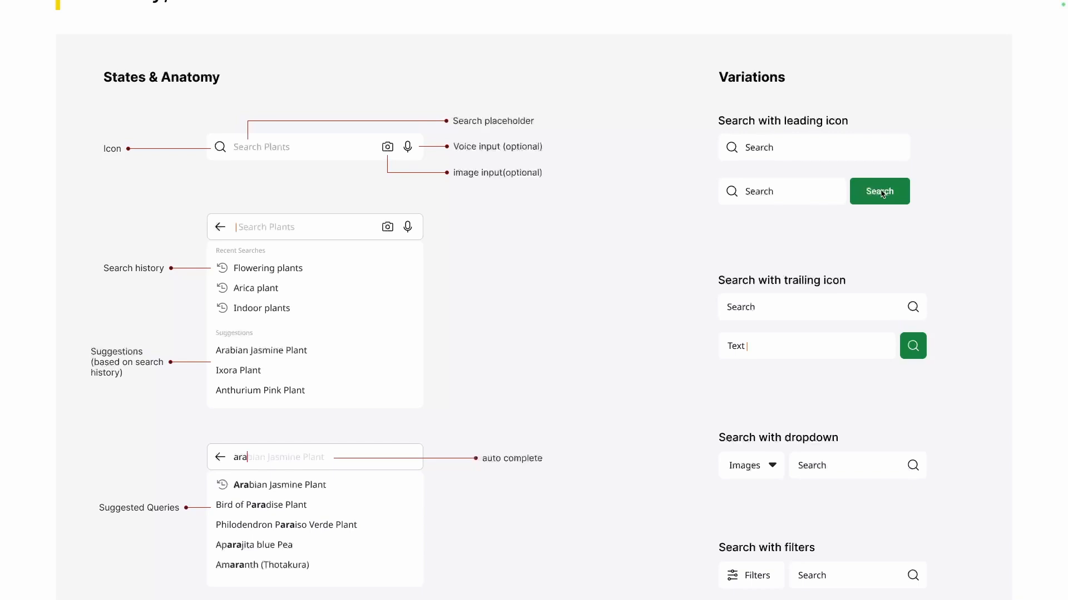
scroll(881, 193, "down", 2)
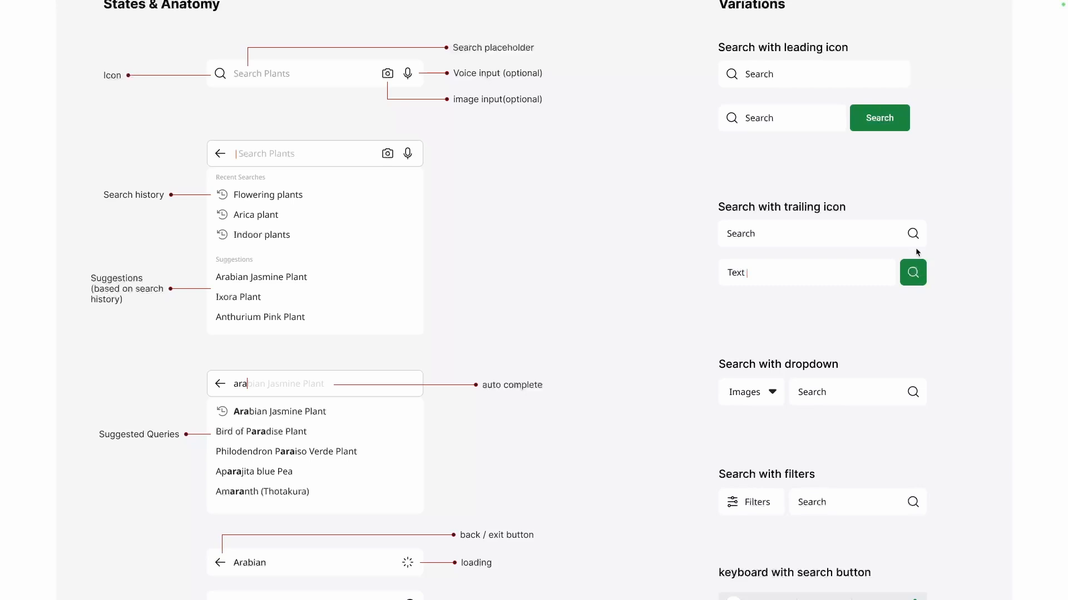
scroll(915, 239, "down", 3)
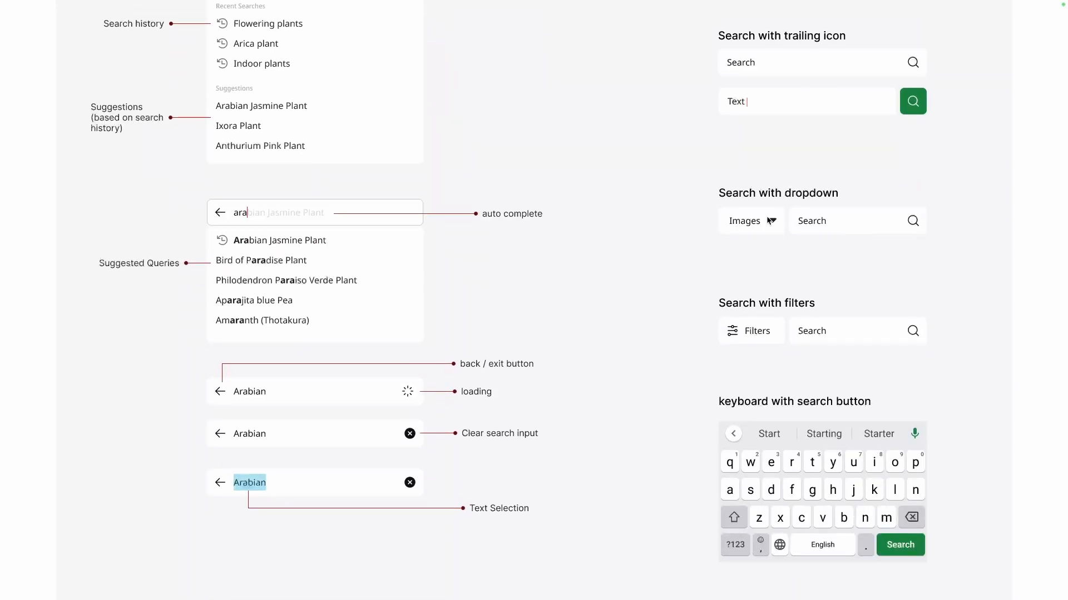
scroll(768, 218, "down", 3)
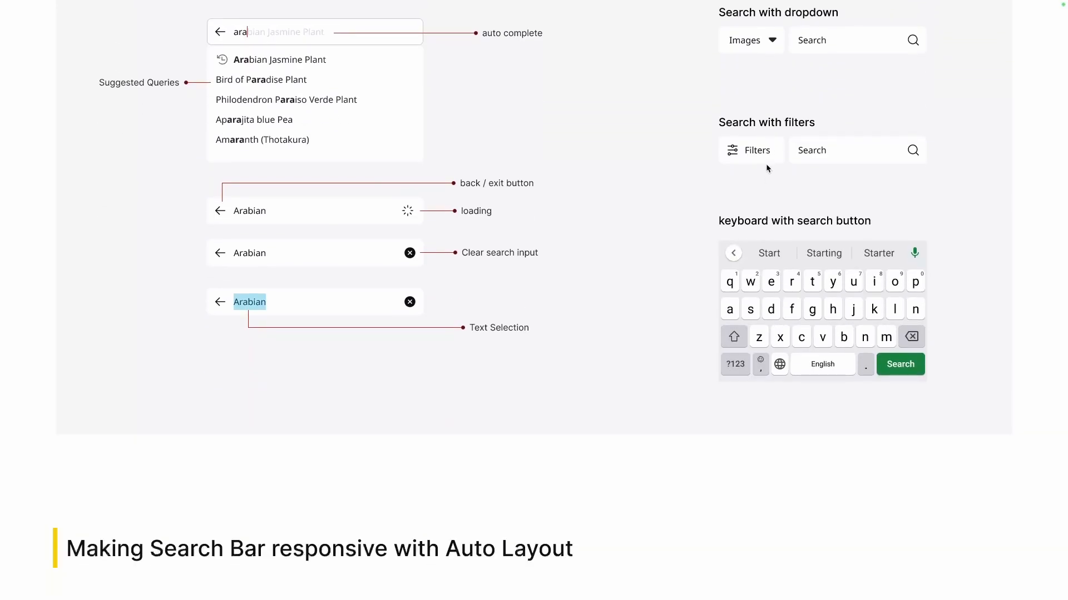
scroll(766, 164, "up", 1)
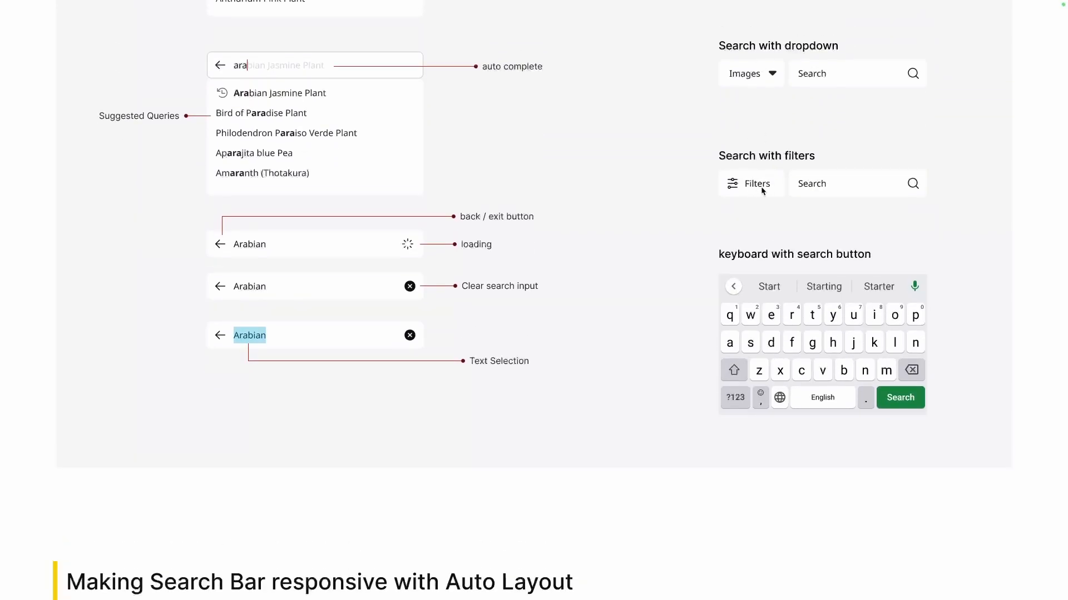
scroll(762, 188, "down", 1)
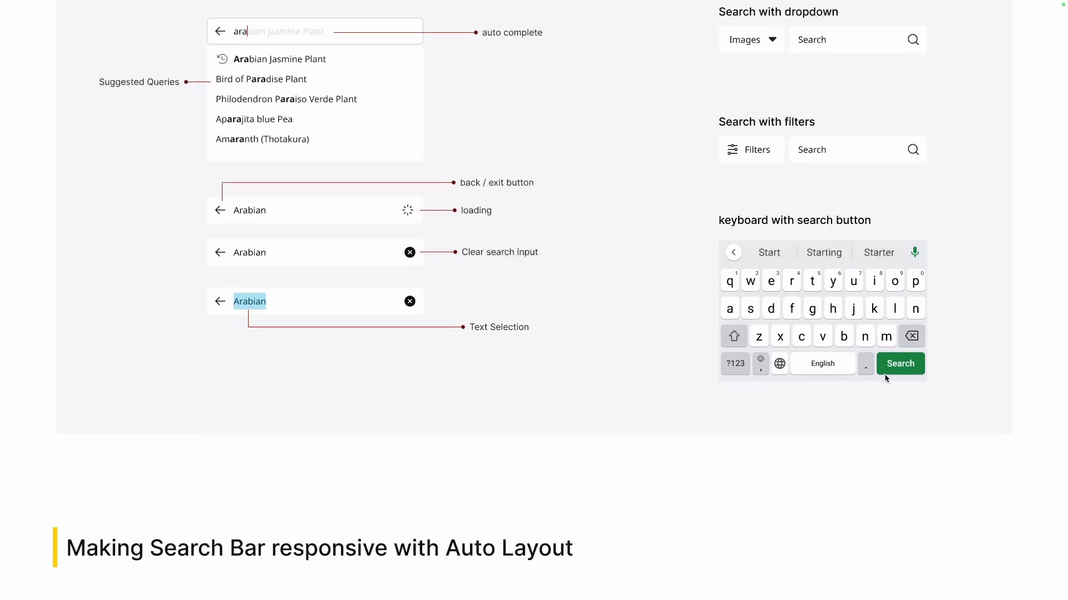
scroll(901, 370, "up", 1)
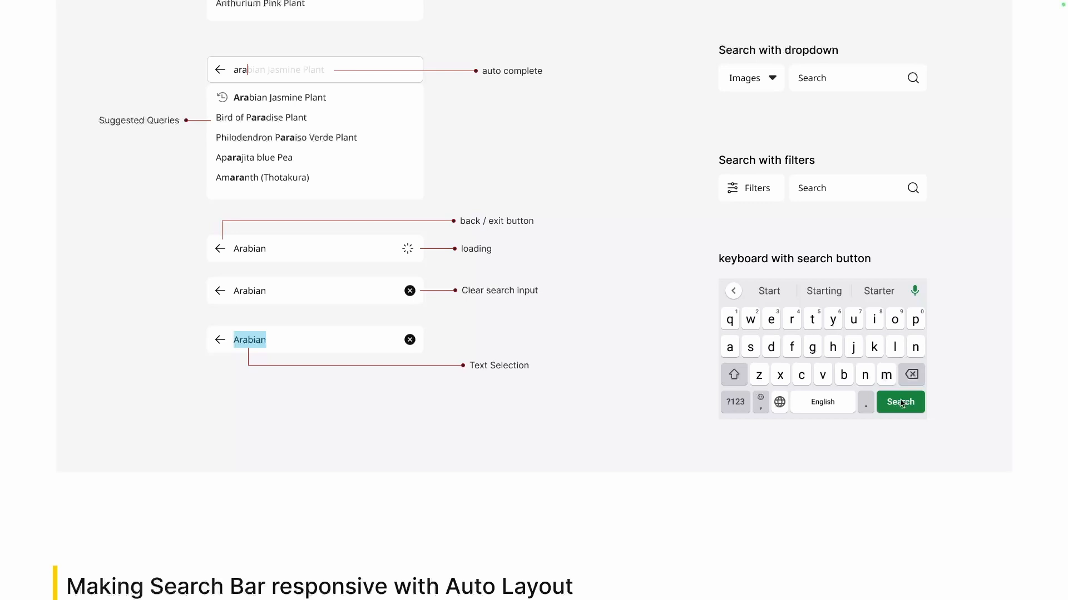
- View the "Making Search Bar responsive with Auto Layout" section of the presentation, with its sample search bar and components
scroll(901, 403, "down", 5)
scroll(900, 403, "up", 4)
scroll(901, 404, "down", 6)
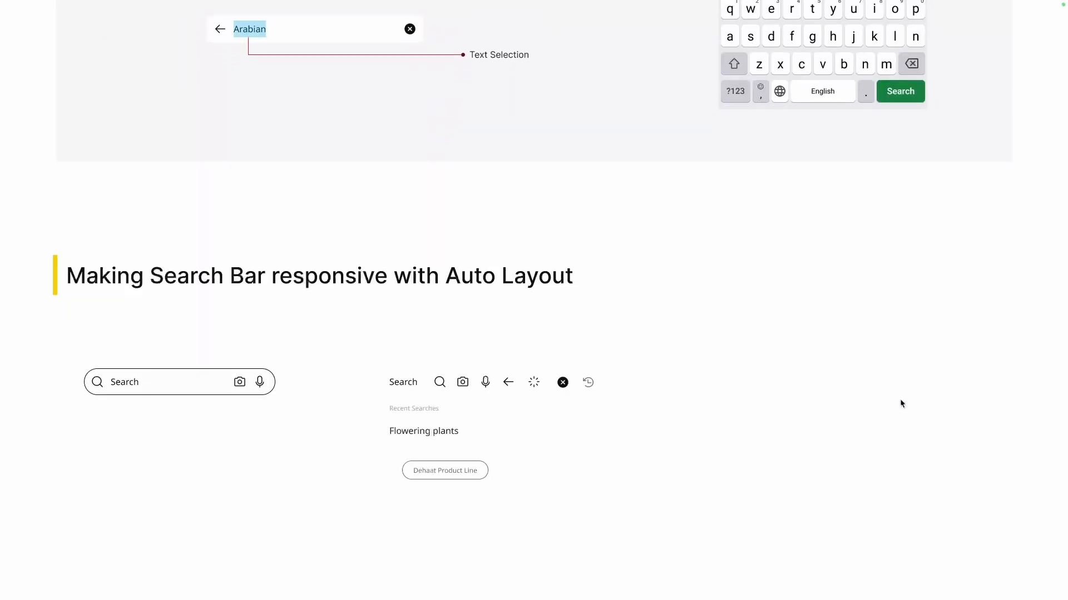
scroll(901, 403, "down", 3)
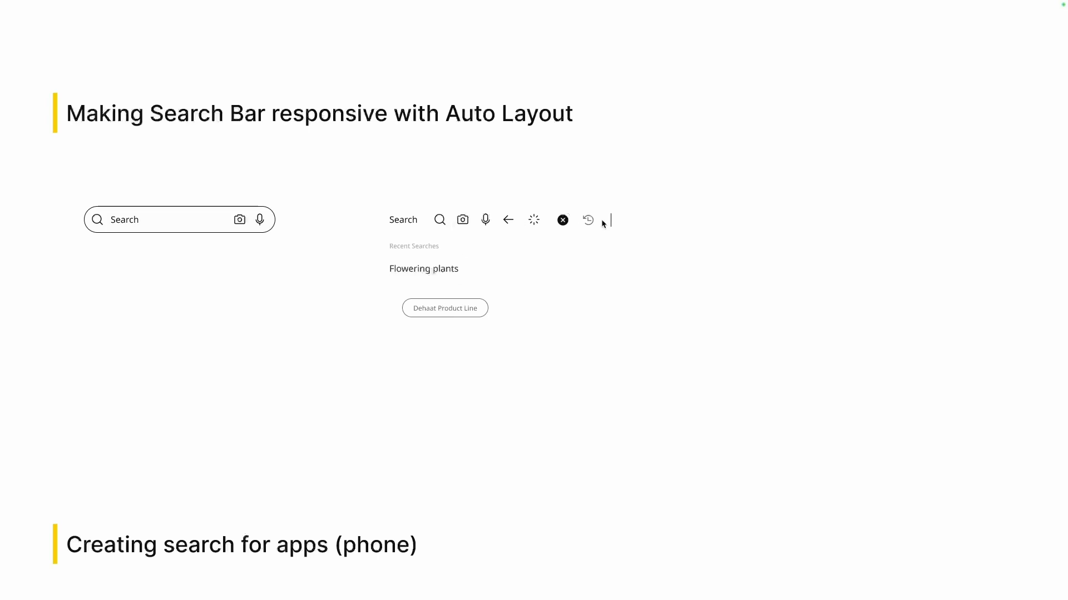
scroll(602, 220, "down", 1)
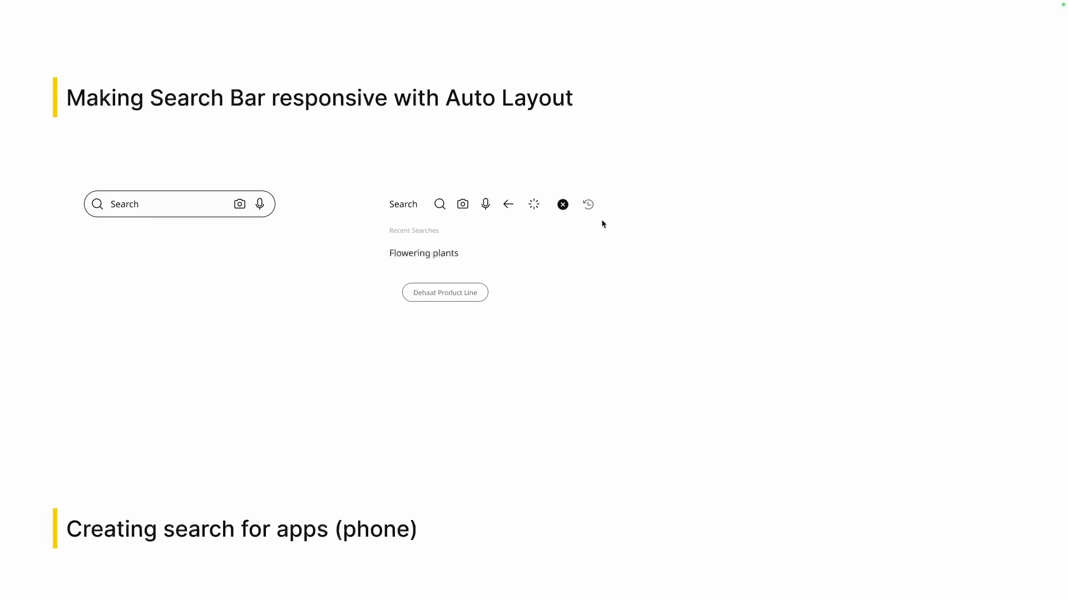
- Leave the presentation, open the Exploration File design in full screen, and bring the Auto Layout search bar section into view
key("Escape")
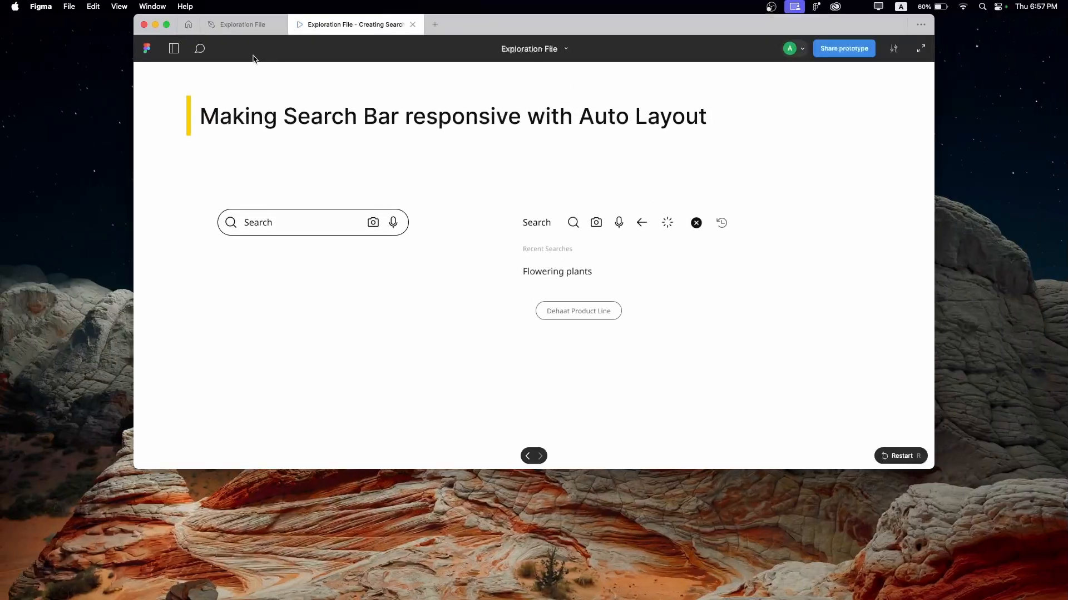
left_click(251, 27)
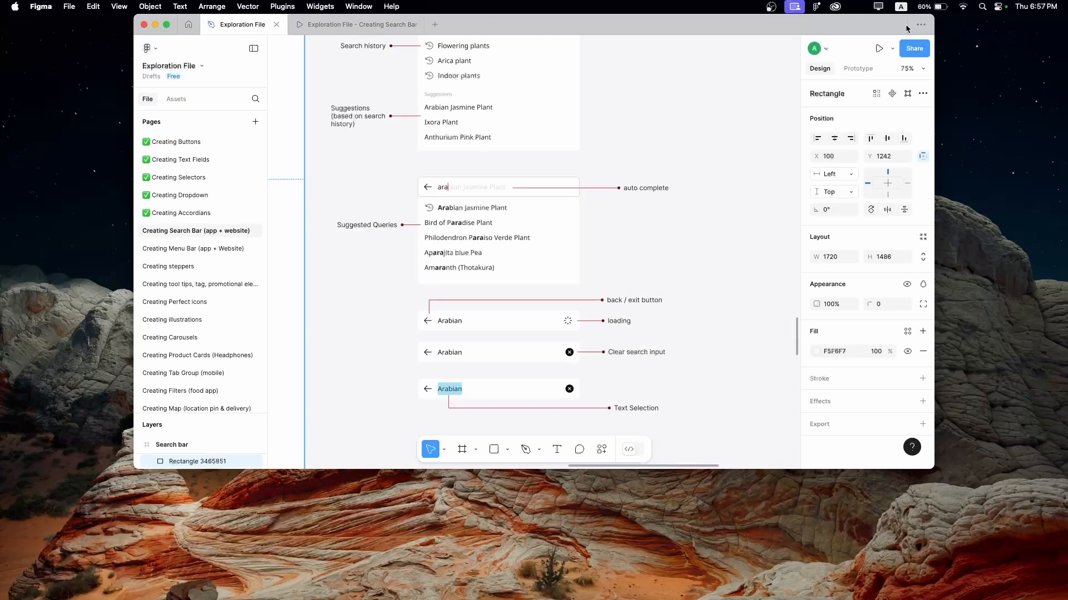
left_click(166, 24)
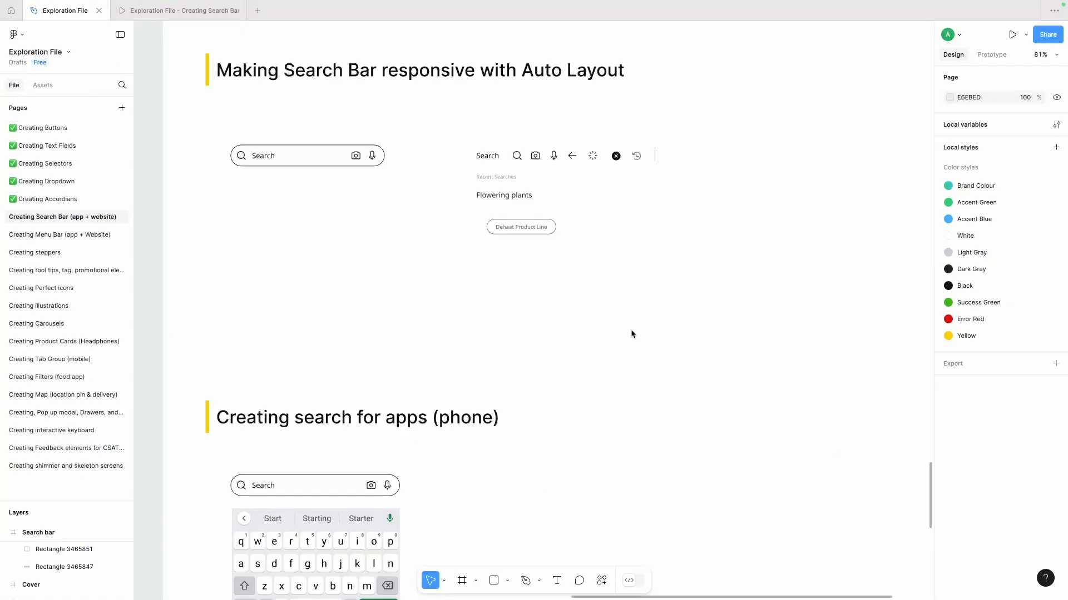
scroll(632, 333, "down", 1)
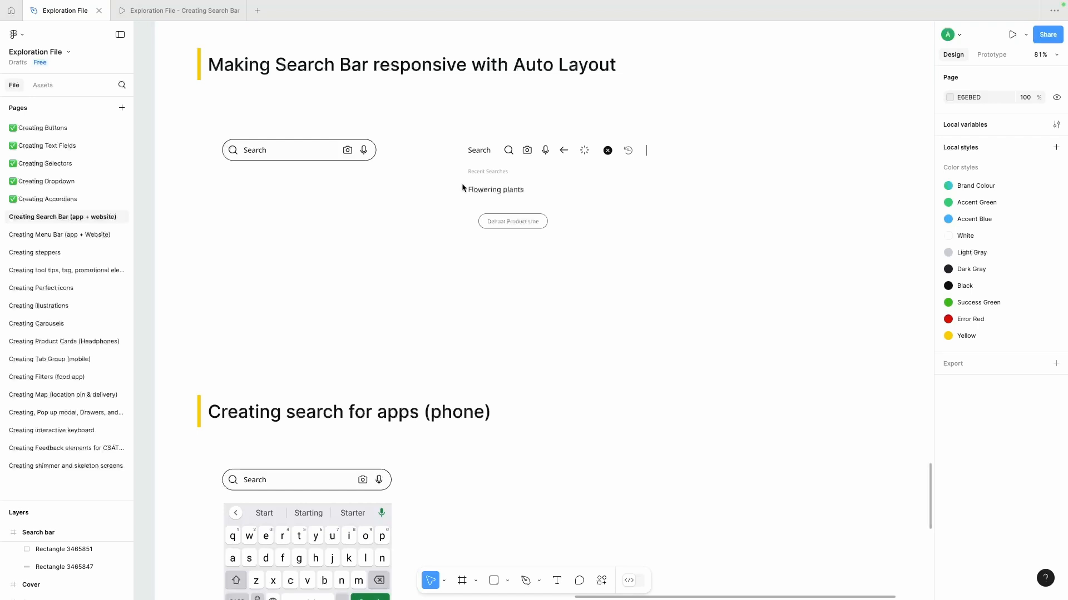
scroll(319, 217, "down", 1)
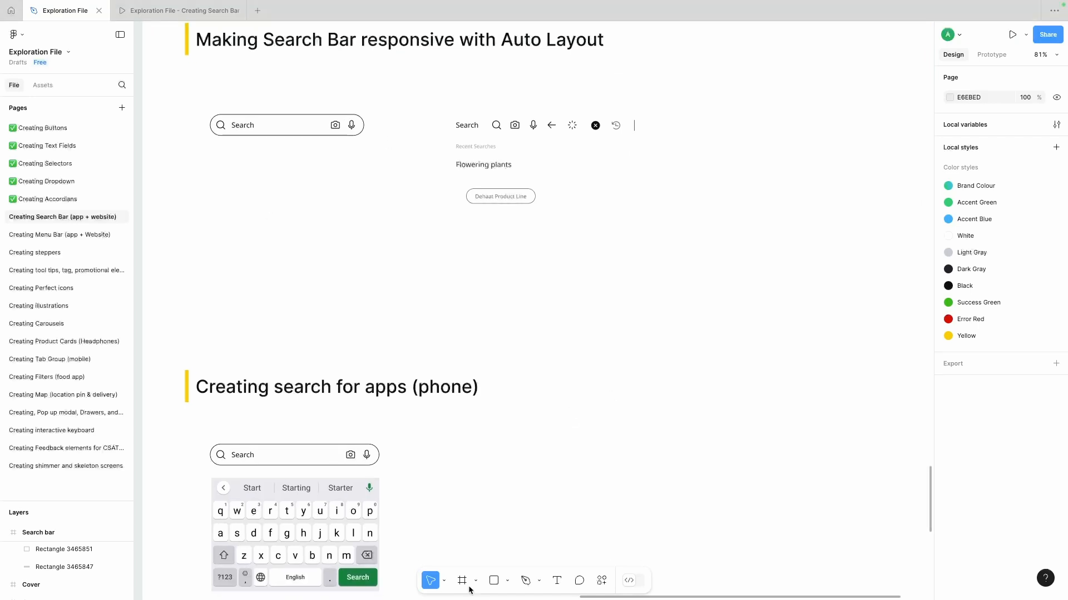
- Draw a rectangle about 536 × 64 below the sample search bar and place the search icon on it, in front of the rectangle
left_click(493, 580)
left_click_drag(441, 226, 626, 281)
left_click_drag(538, 248, 300, 225)
left_click_drag(393, 254, 450, 242)
left_click_drag(496, 127, 226, 232)
left_click(305, 221)
key("bracketleft")
left_click(233, 217)
left_click(265, 235)
left_click(253, 261)
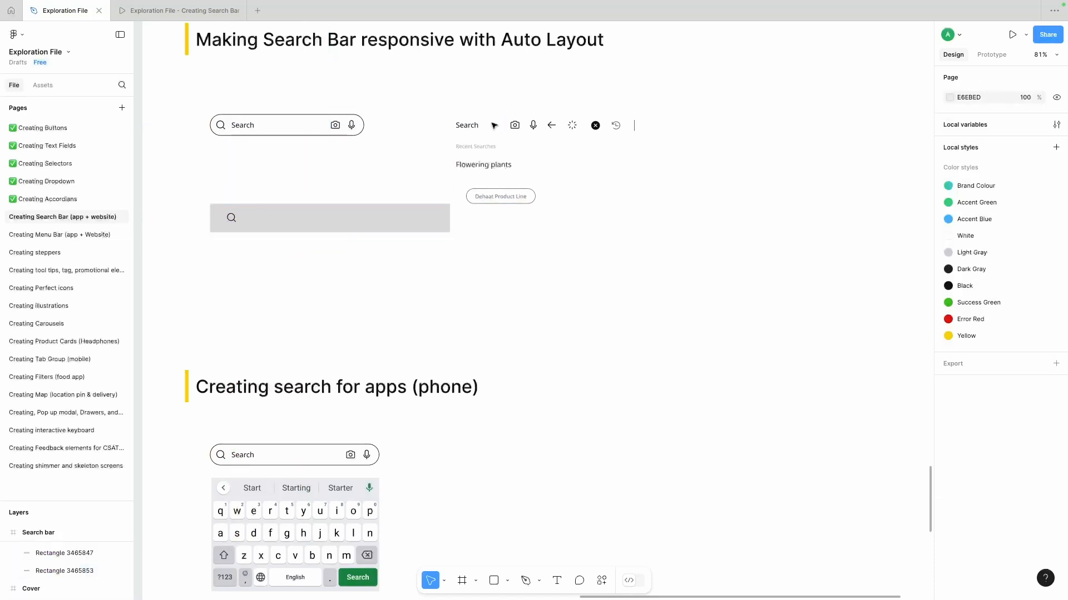
- Place the Search text, text cursor, back arrow, camera, microphone, loading and close icons in a row on the rectangle
left_click_drag(469, 126, 260, 218)
left_click_drag(514, 125, 427, 217)
left_click_drag(572, 125, 213, 218)
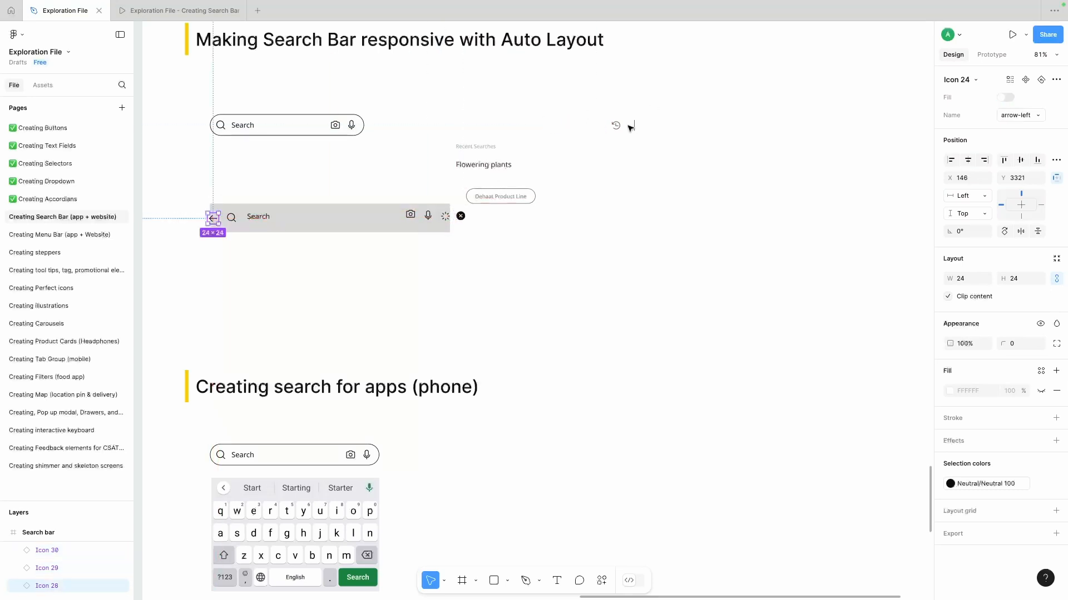
double_click(634, 125)
left_click(745, 228)
left_click_drag(634, 125, 235, 249)
- Position the history icon, Flowering plants text and Recent Searches heading below the bar, on a rectangle copy about 536 × 125
left_click_drag(302, 218, 230, 256, "alt")
left_click_drag(483, 167, 271, 256)
left_click_drag(471, 149, 240, 245)
left_click(320, 290)
left_click(319, 257)
left_click(314, 271)
left_click(313, 261)
left_click_drag(312, 268, 312, 296)
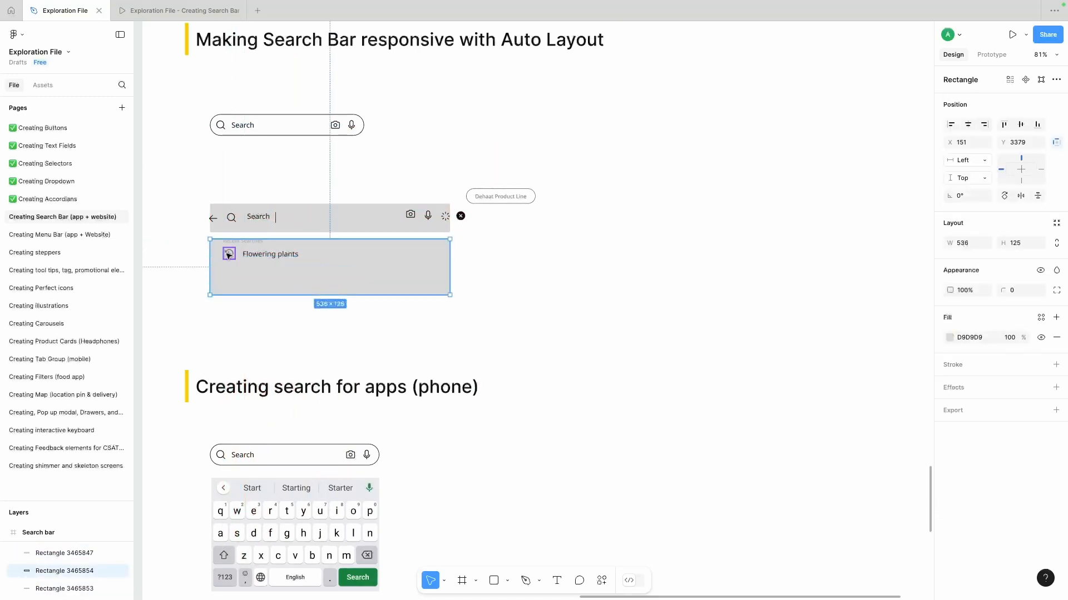
- Duplicate the history icon and Flowering plants row directly below the first one
left_click(227, 254)
left_click(255, 258, "shift")
left_click_drag(255, 258, 252, 295)
left_click(228, 267)
left_click(269, 268, "shift")
- Duplicate the Recent Searches heading and both Flowering plants texts below, left-align the copies, and extend the grey panel behind them
scroll(268, 267, "up", 5)
scroll(249, 300, "left", 2)
scroll(249, 300, "down", 3)
left_click(310, 285)
left_click(310, 259, "shift")
left_click(301, 240, "shift")
left_click_drag(315, 263, 315, 340)
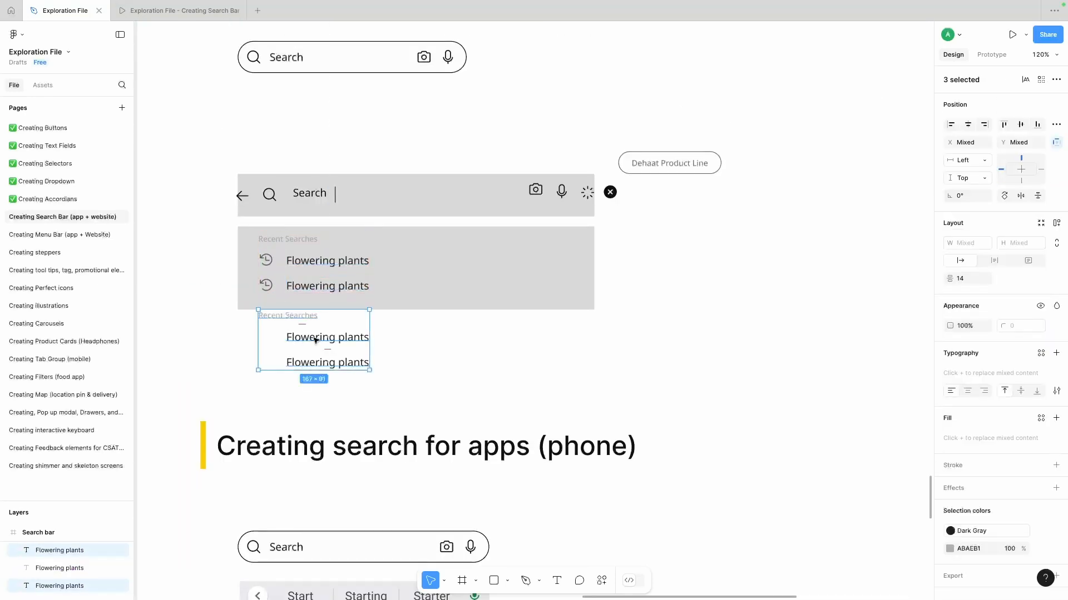
left_click(951, 125)
left_click(453, 281)
left_click_drag(436, 310, 437, 379)
left_click(683, 300)
- Change the Dehaat Product Line chip's label to "Suggestion"
scroll(684, 301, "down", 5)
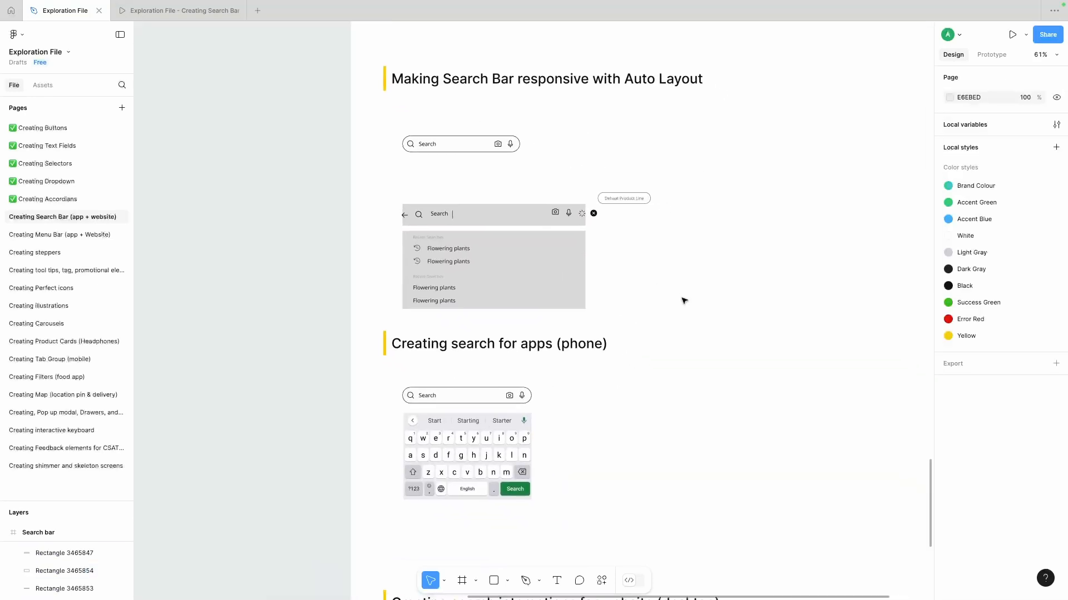
scroll(623, 255, "up", 5)
double_click(639, 141)
double_click(641, 141)
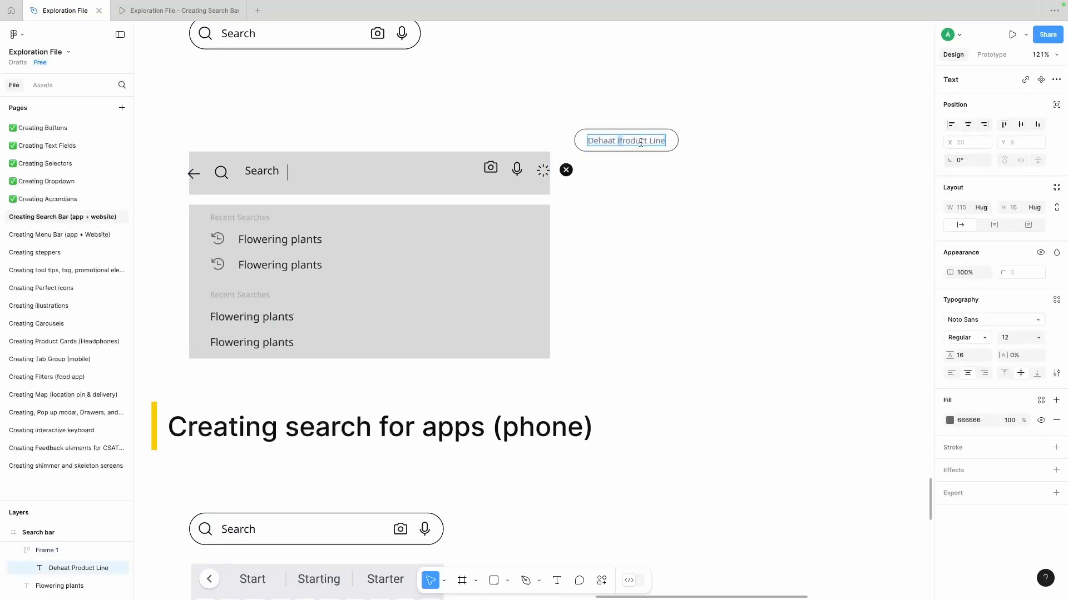
type("Sugg")
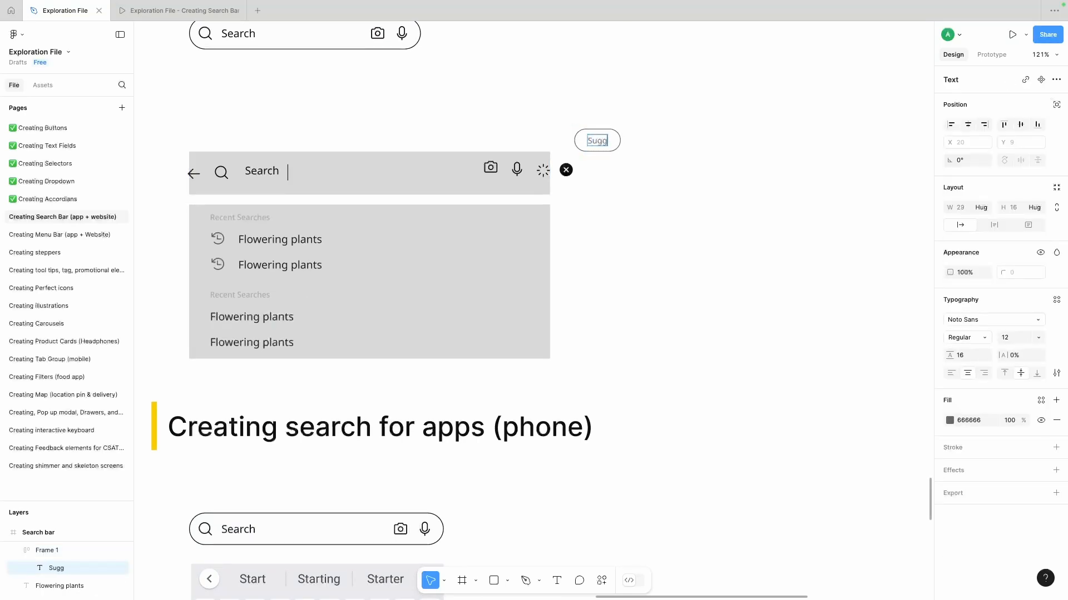
left_click(788, 189)
- Move the Suggestion chip directly below the grey recent searches panel, near its left edge
left_click_drag(661, 118, 234, 340)
left_click(324, 379)
scroll(324, 379, "right", 1)
left_click(233, 311)
left_click(501, 369)
scroll(502, 370, "down", 2)
left_click(373, 348)
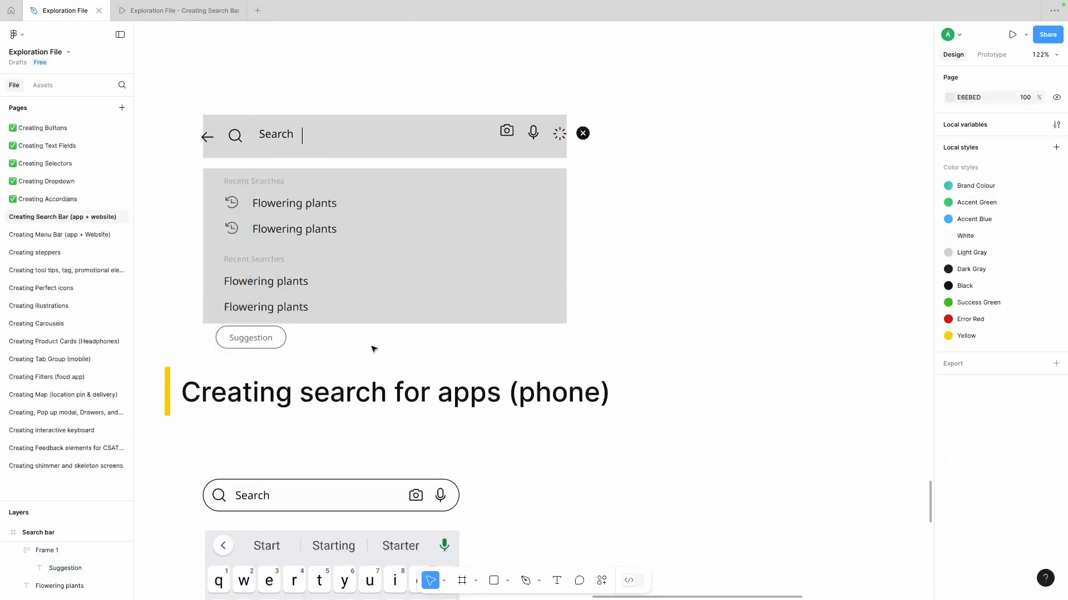
- Adjust the back arrow and bar rectangle, and convert the rectangle with all its icons and text into a horizontal auto layout
scroll(374, 349, "up", 1)
left_click_drag(215, 169, 223, 168)
left_click_drag(421, 178, 417, 174)
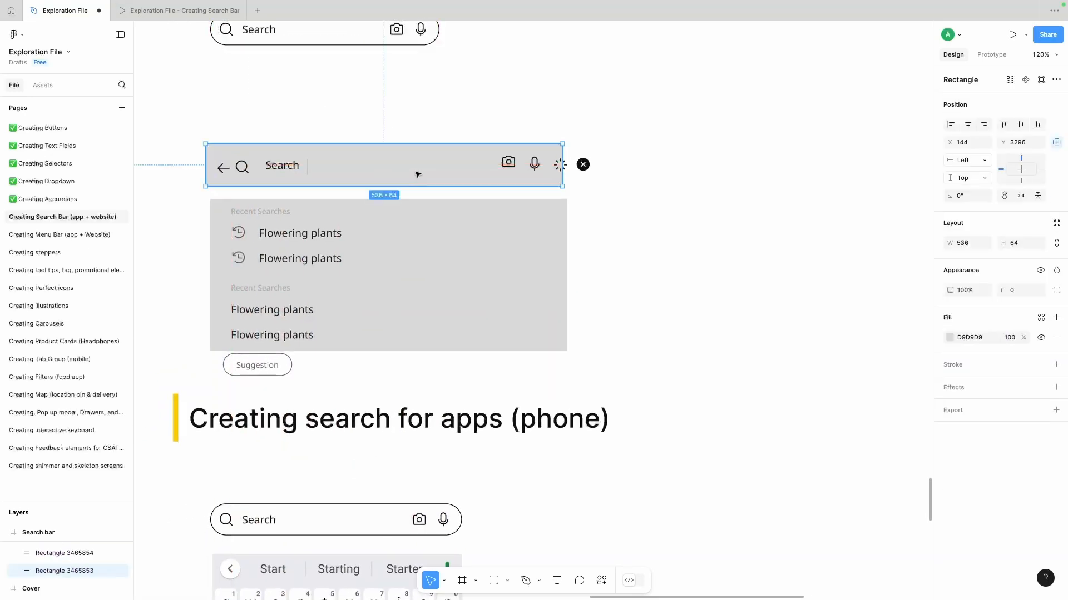
left_click_drag(612, 139, 167, 194)
left_click_drag(669, 141, 235, 193)
left_click(1056, 259)
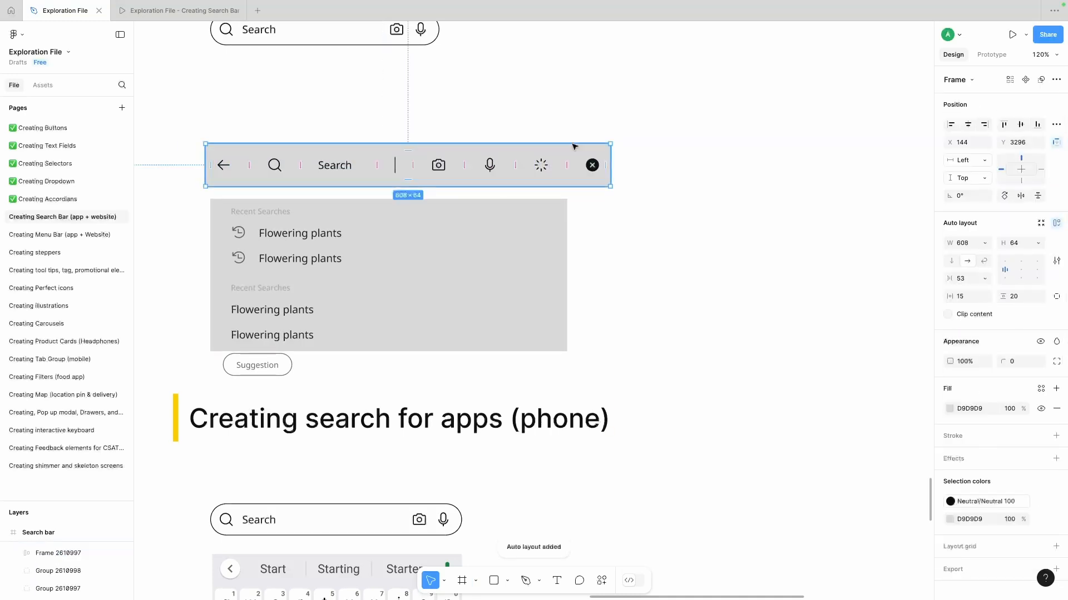
- Set the Search text's width to Fill container inside the auto layout bar
left_click(334, 148)
left_click(990, 208)
left_click(988, 208)
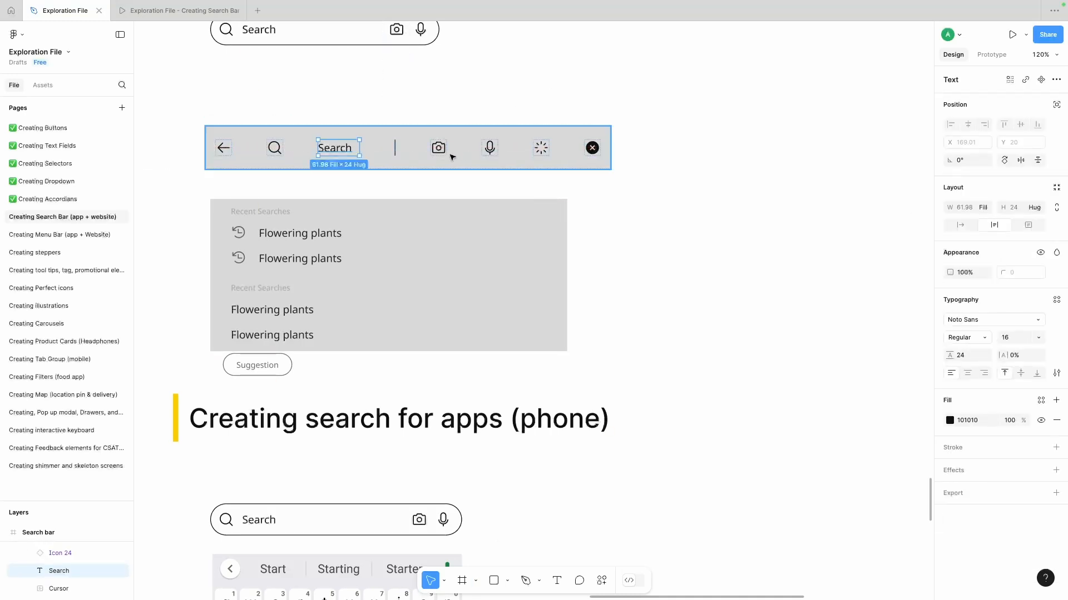
left_click(438, 149)
left_click(986, 243)
left_click(759, 266)
- Set the search bar's item spacing to 8 and check its Search text and cursor
left_click(332, 160)
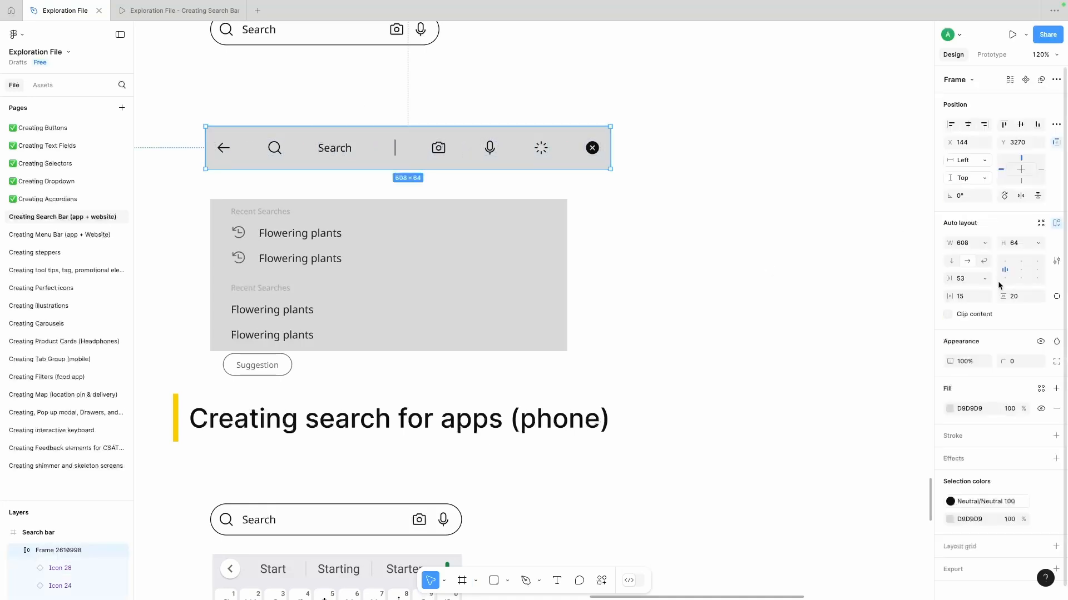
left_click(984, 279)
left_click(968, 281)
type("8")
key("Return")
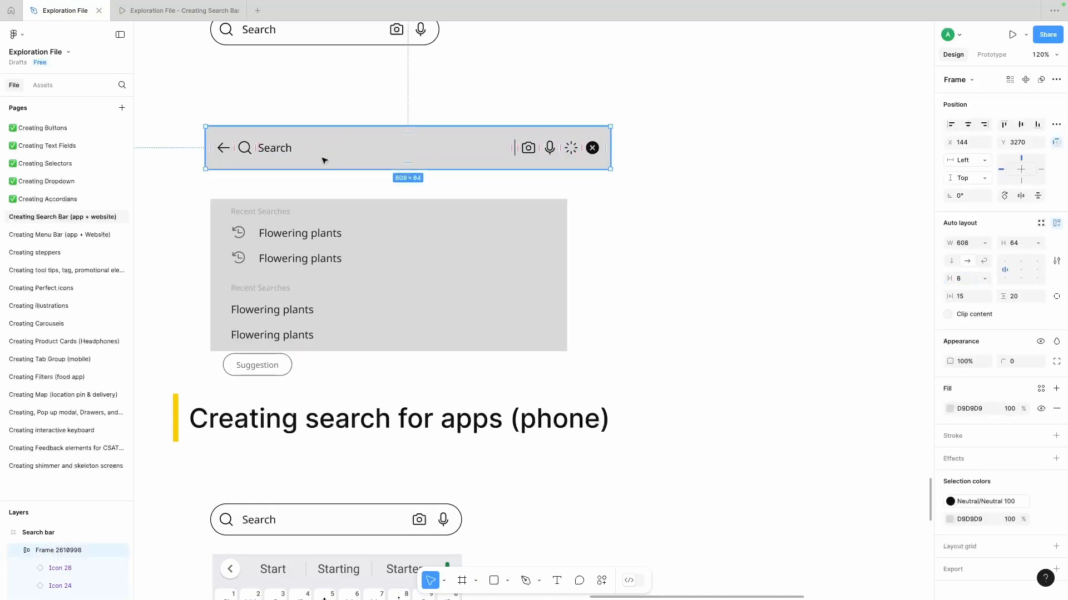
double_click(290, 150)
left_click(560, 77)
double_click(513, 148)
left_click(515, 88)
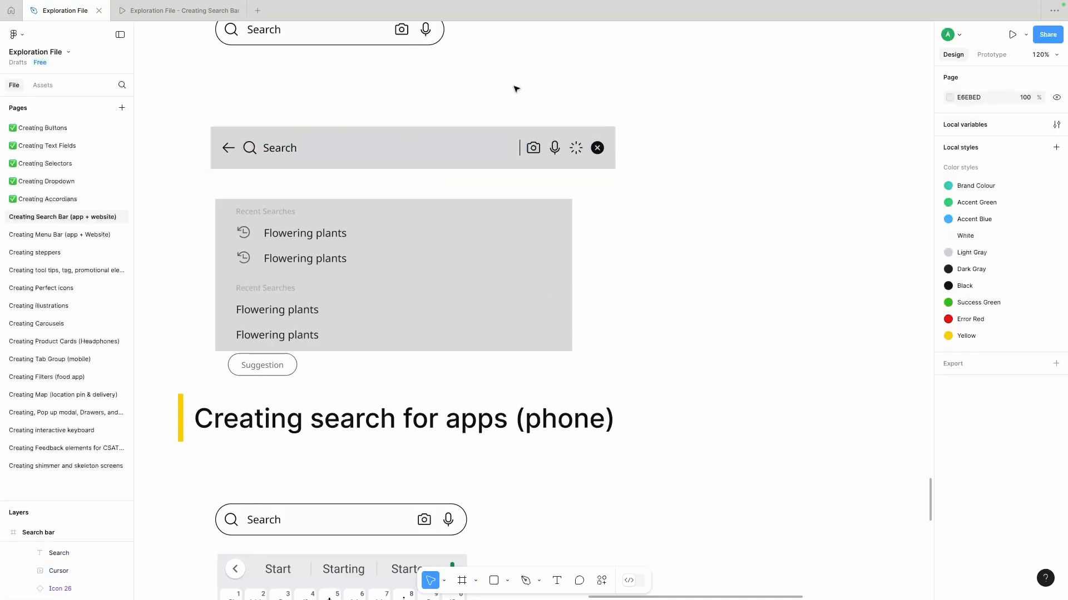
- Give the search bar frame a white FFFFFF fill and a CECECE inside stroke of 1
left_click(498, 137)
scroll(498, 142, "up", 1)
left_click(950, 408)
left_click_drag(834, 334, 792, 311)
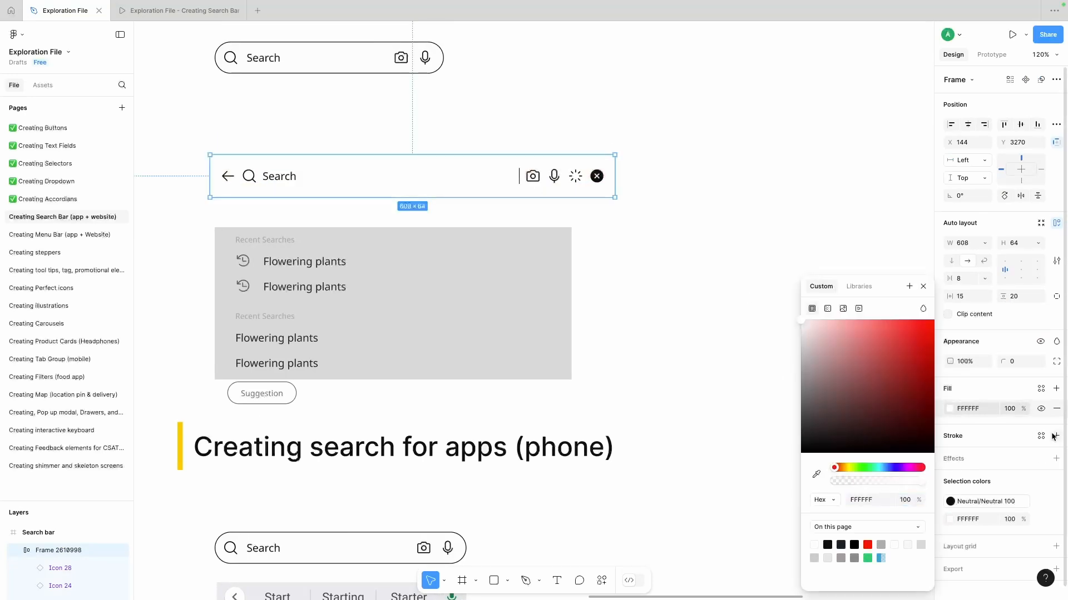
left_click(1055, 436)
left_click(949, 456)
left_click_drag(829, 370, 782, 349)
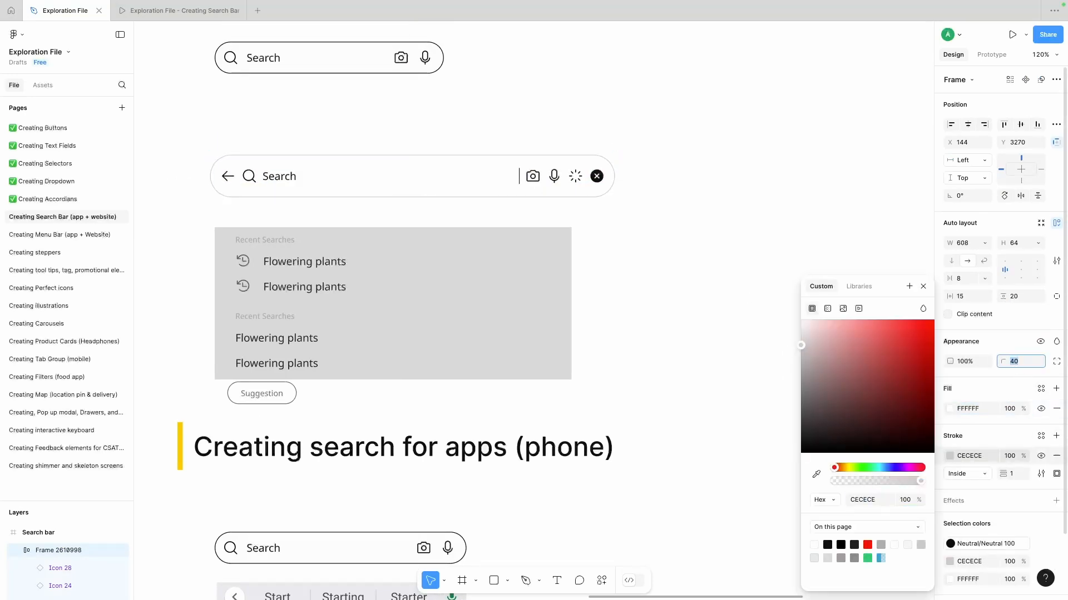
- Set the search bar frame's corner radius to 32
left_click(1025, 297)
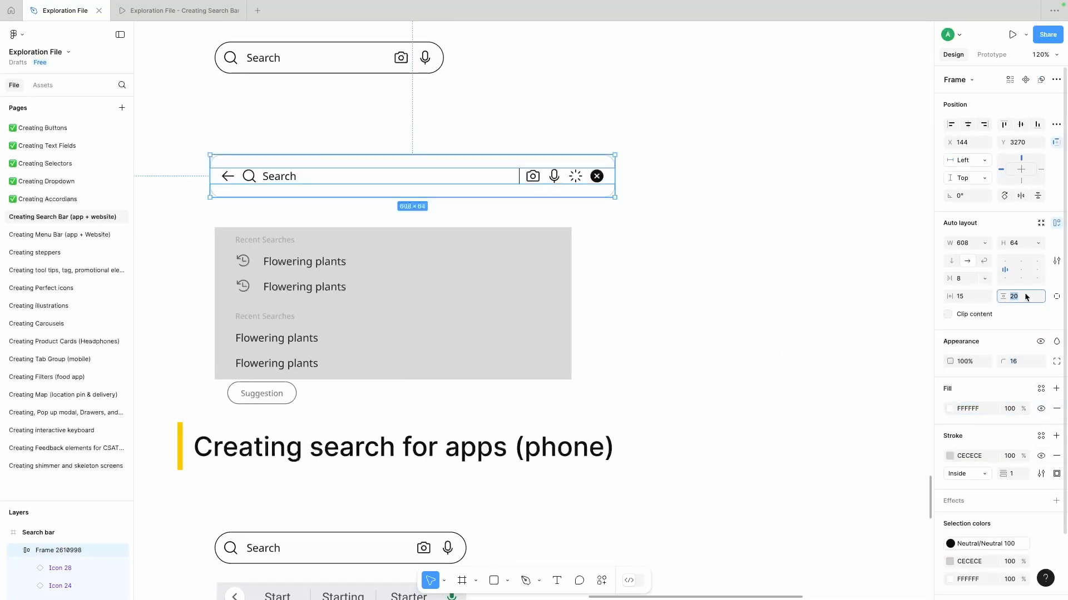
left_click(212, 207)
scroll(212, 207, "down", 1)
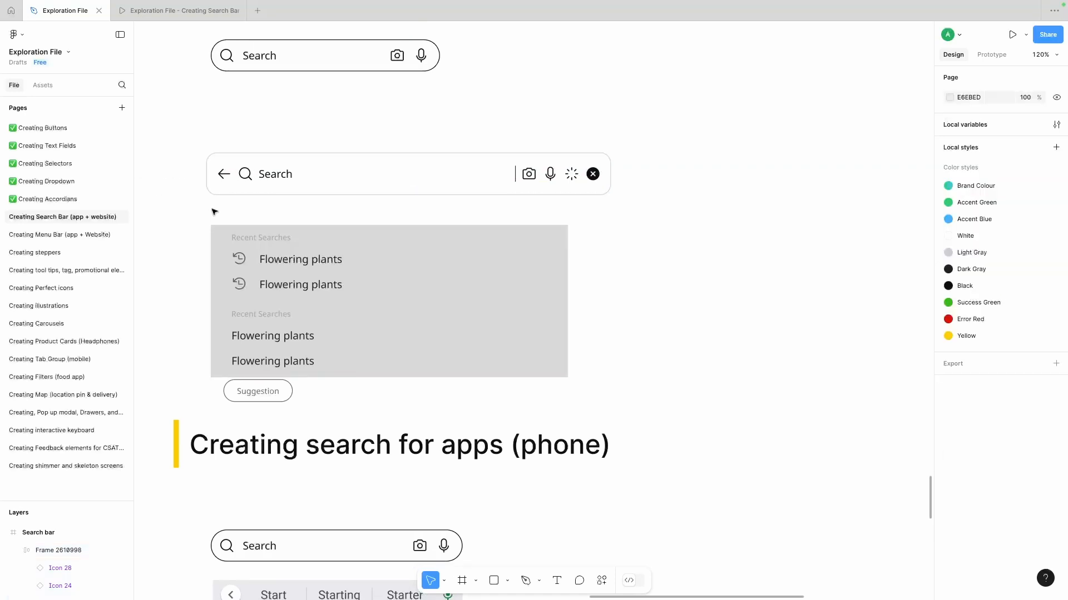
left_click(220, 164)
left_click_drag(1036, 362, 1055, 362)
left_click(243, 205)
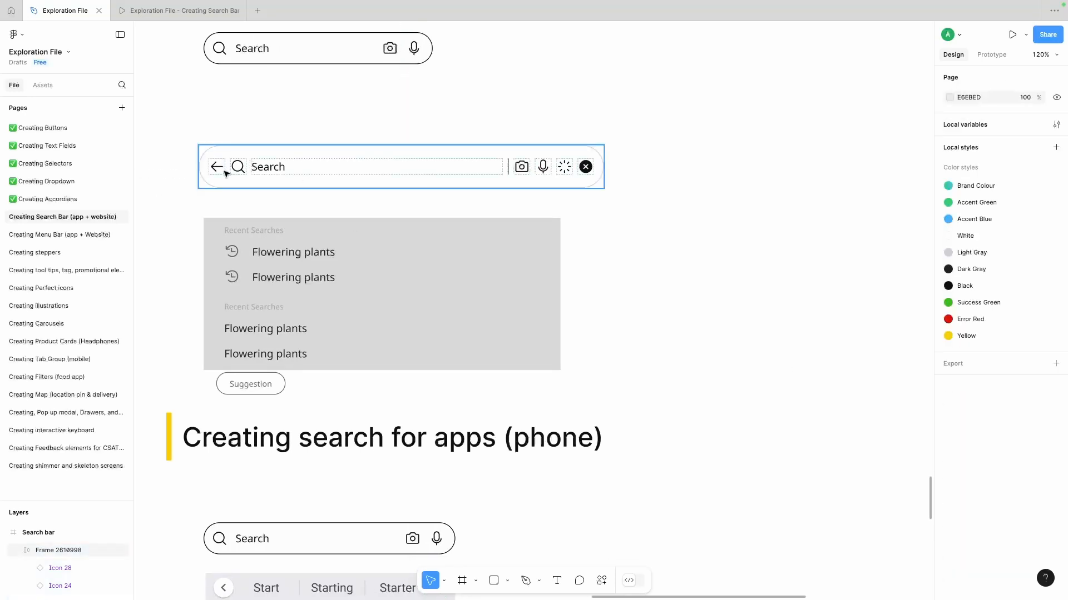
left_click(225, 173)
left_click(189, 218)
scroll(272, 174, "right", 1)
- Make the search bar hug its height with a vertical padding of 12, and move it up, closer to the sample bar
left_click(277, 174)
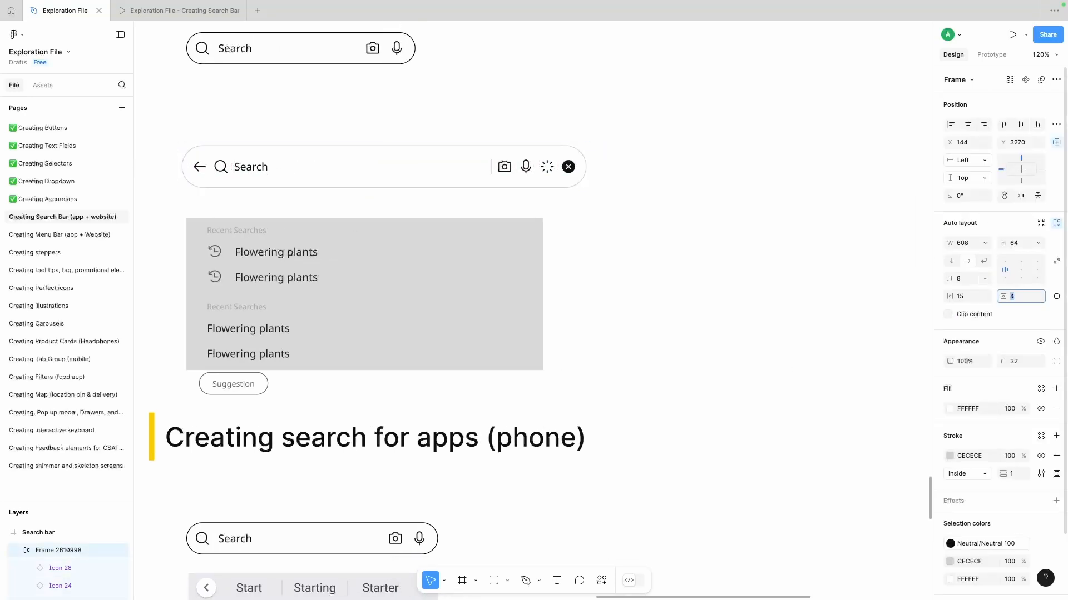
left_click(1037, 243)
left_click(1001, 255)
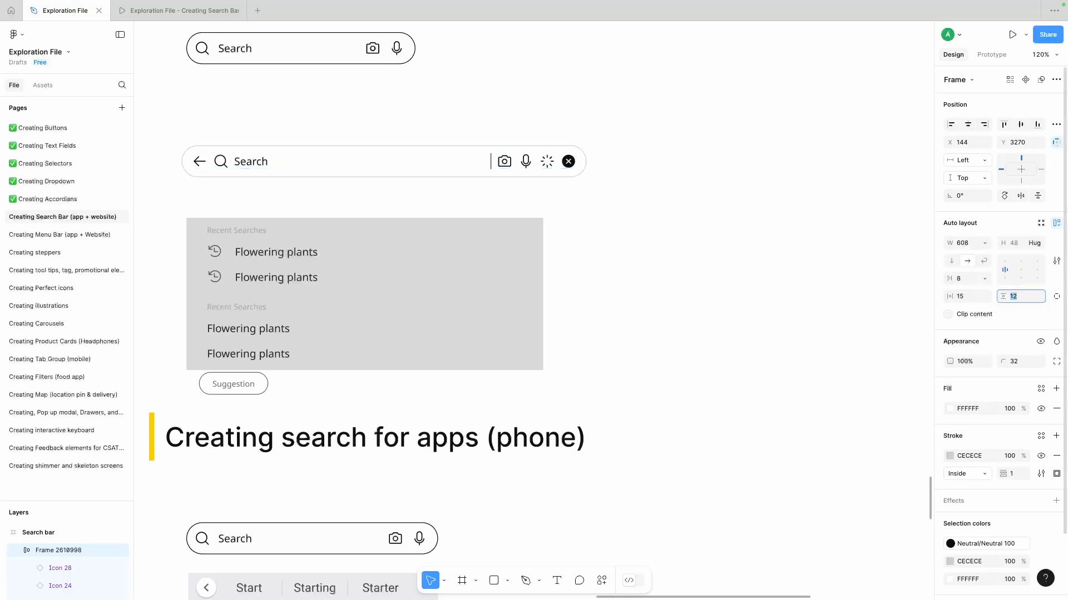
left_click(303, 198)
scroll(282, 175, "left", 1)
left_click_drag(282, 175, 281, 155)
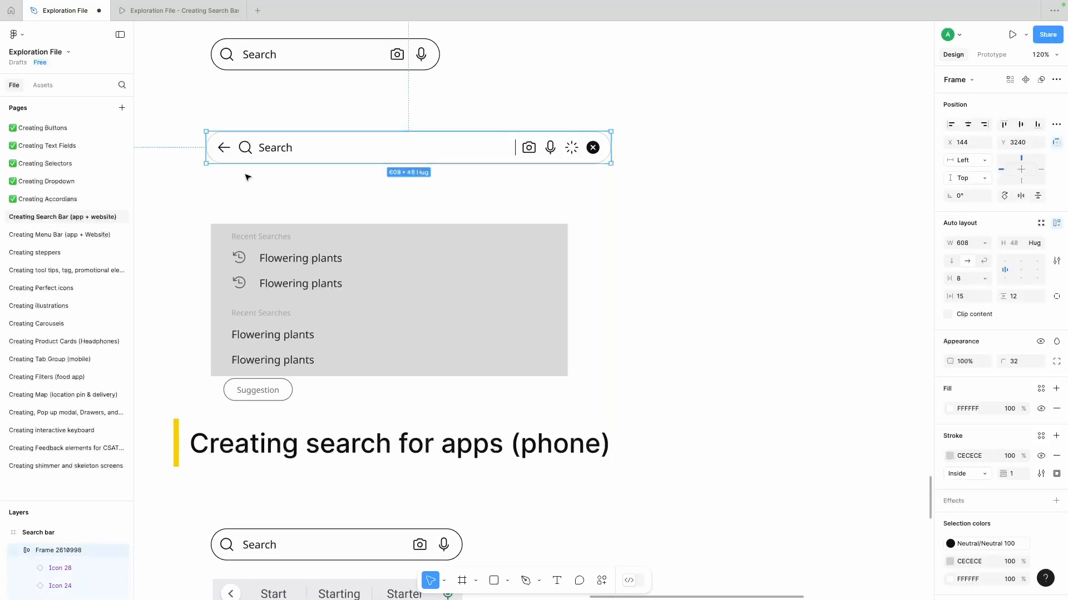
- Set the search bar's horizontal padding to 16
left_click(245, 175)
scroll(274, 191, "right", 1)
left_click(311, 152)
left_click(960, 296)
key("Up")
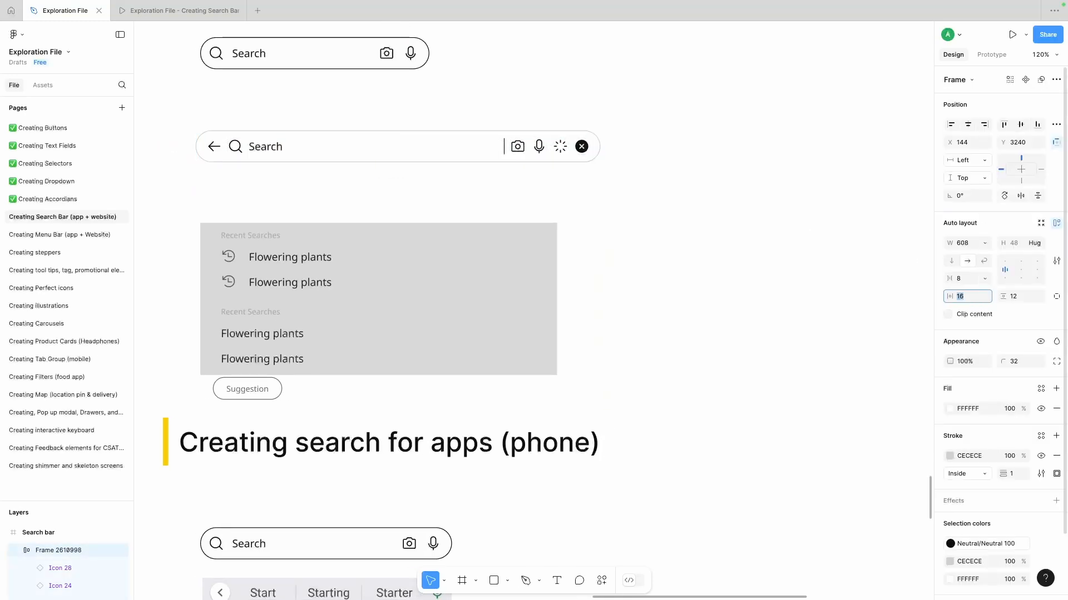
- Test the search bar's responsiveness by narrowing it to 356 and widening it to 428
left_click(564, 172)
left_click(537, 145)
left_click_drag(600, 146, 534, 147)
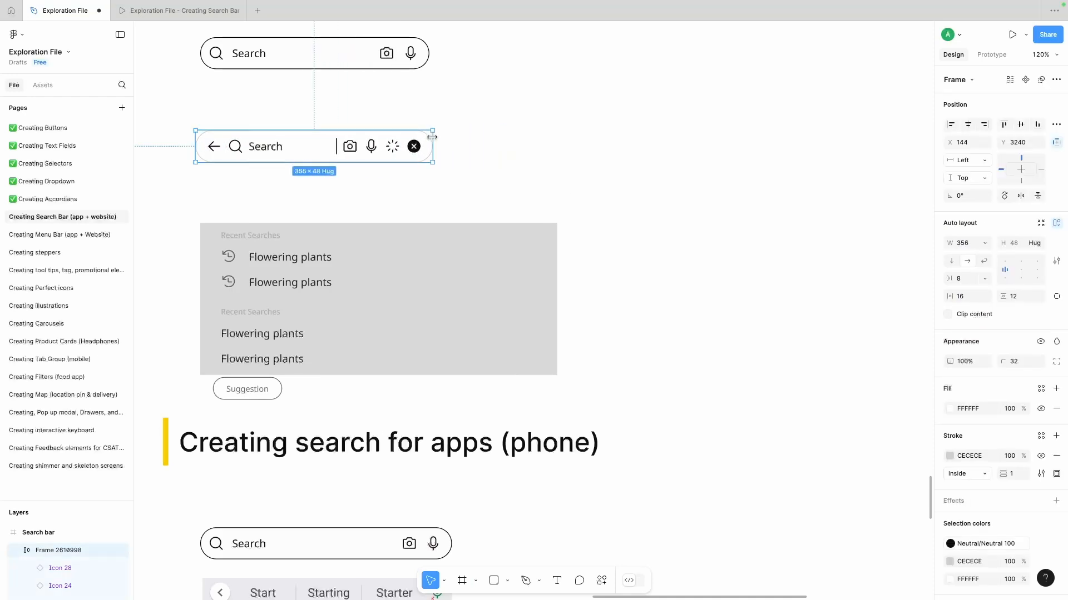
left_click_drag(428, 137, 481, 140)
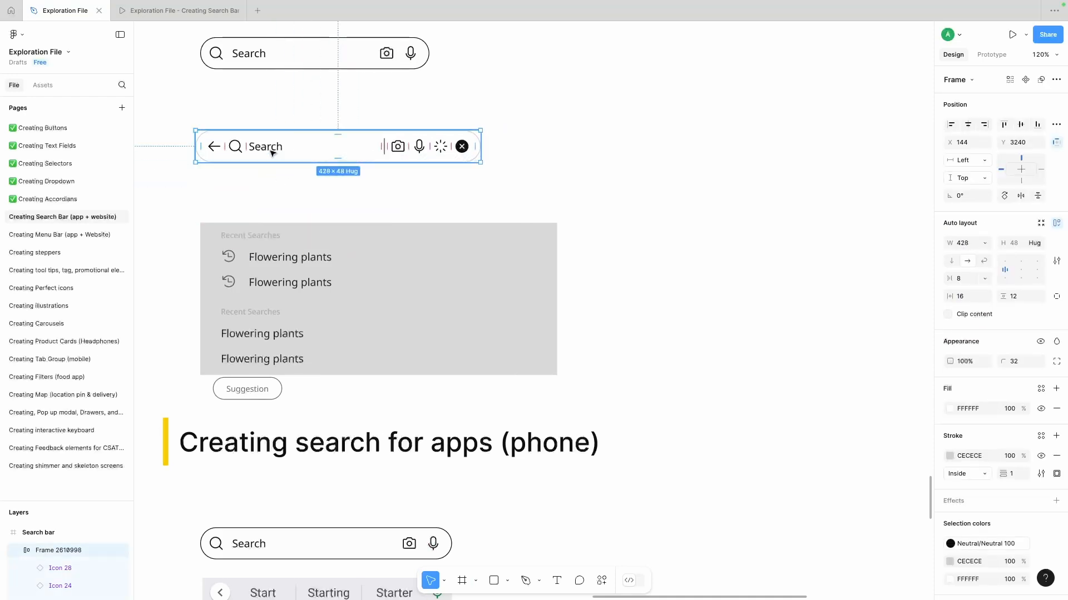
- Truncate the Search text to a maximum of 1 line and shift the search bar slightly up
double_click(272, 149)
left_click(1056, 375)
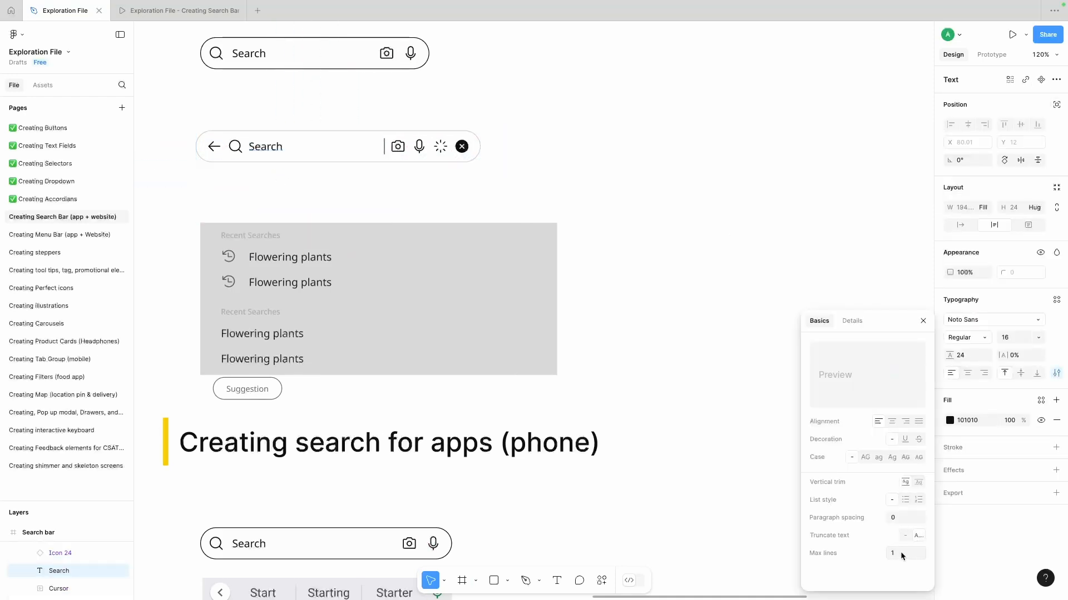
left_click(845, 243)
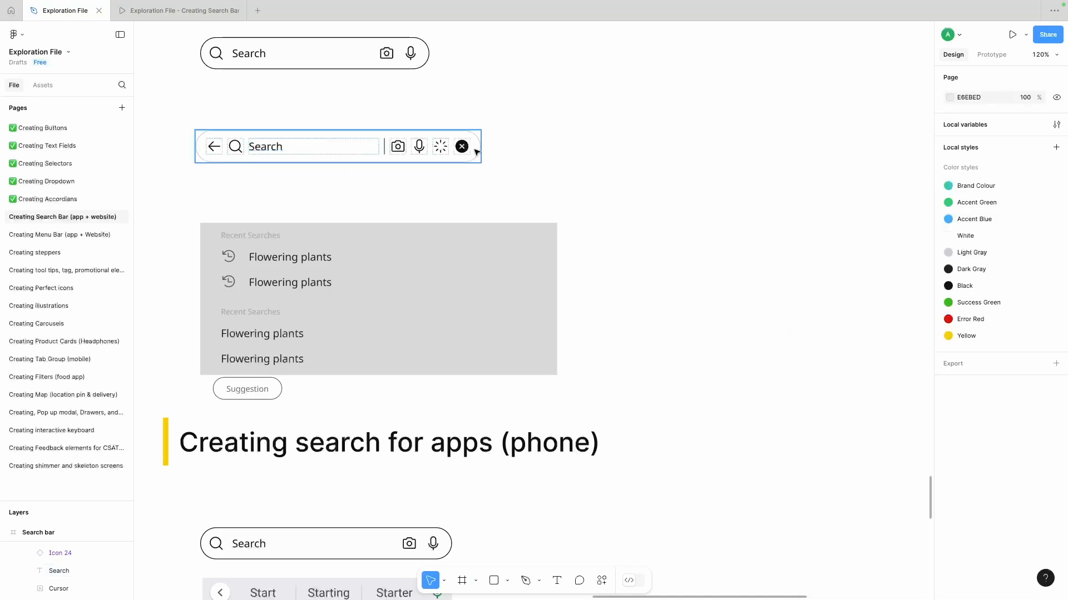
left_click(474, 147)
left_click_drag(480, 146, 421, 135)
left_click(383, 169)
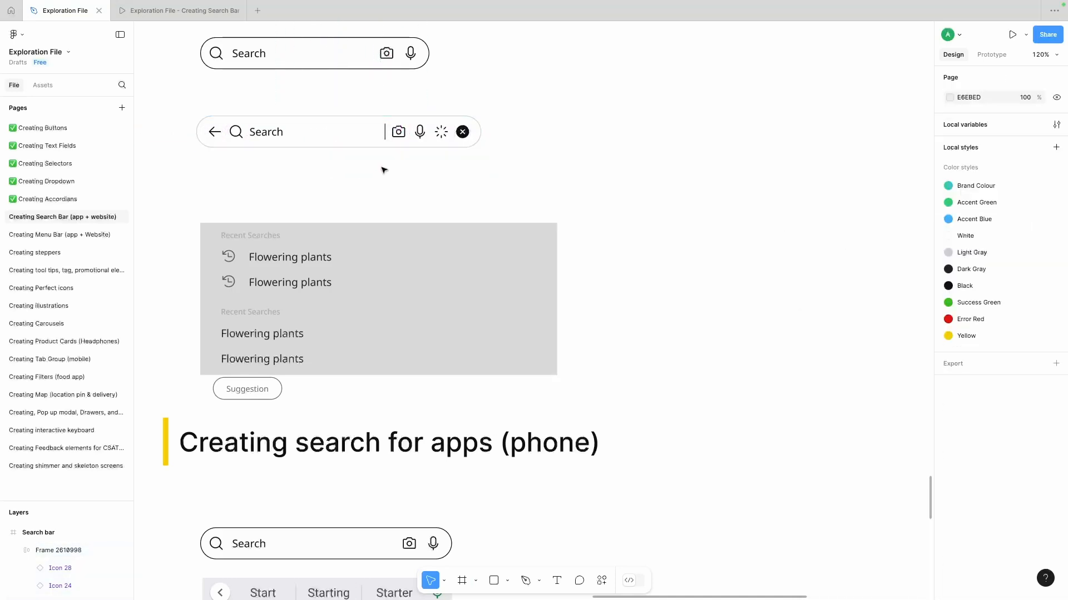
- Combine the Search text and text cursor into a nested auto layout frame with a spacing of 8
left_click(385, 132, "super")
left_click(278, 134, "shift+super")
key("super+g")
left_click(1056, 188)
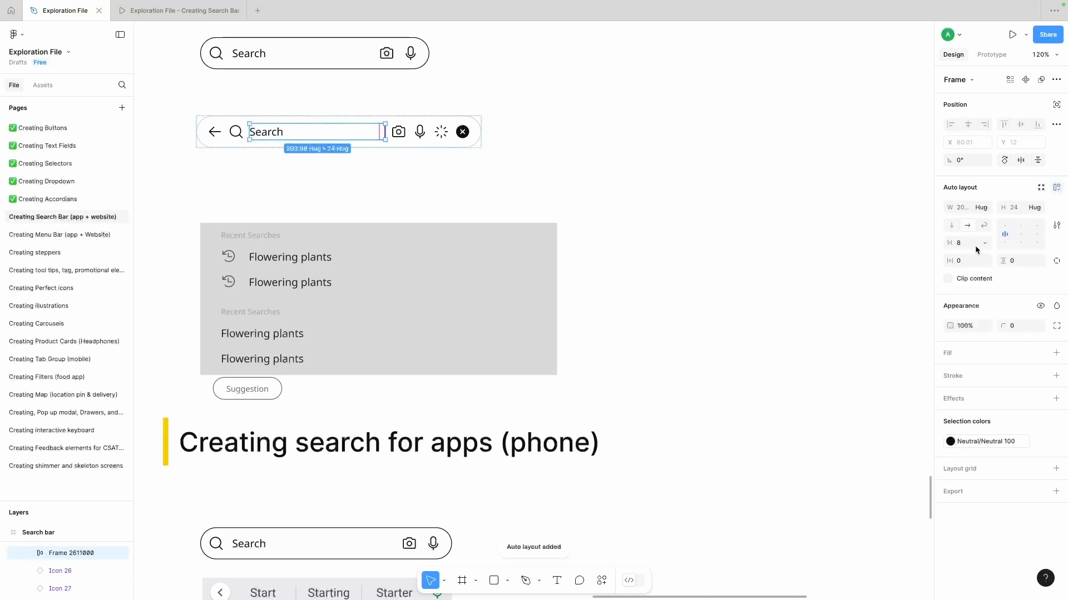
left_click(271, 134, "super")
left_click(714, 193)
- Set the Search text inside the nested frame to Fill container width
left_click(267, 133)
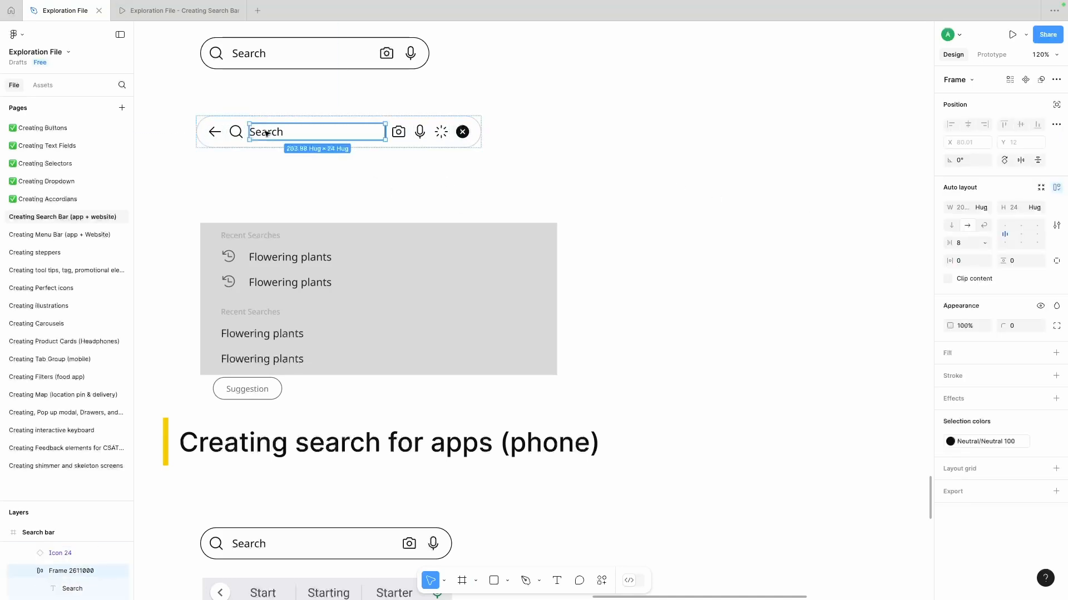
double_click(267, 134)
left_click(985, 208)
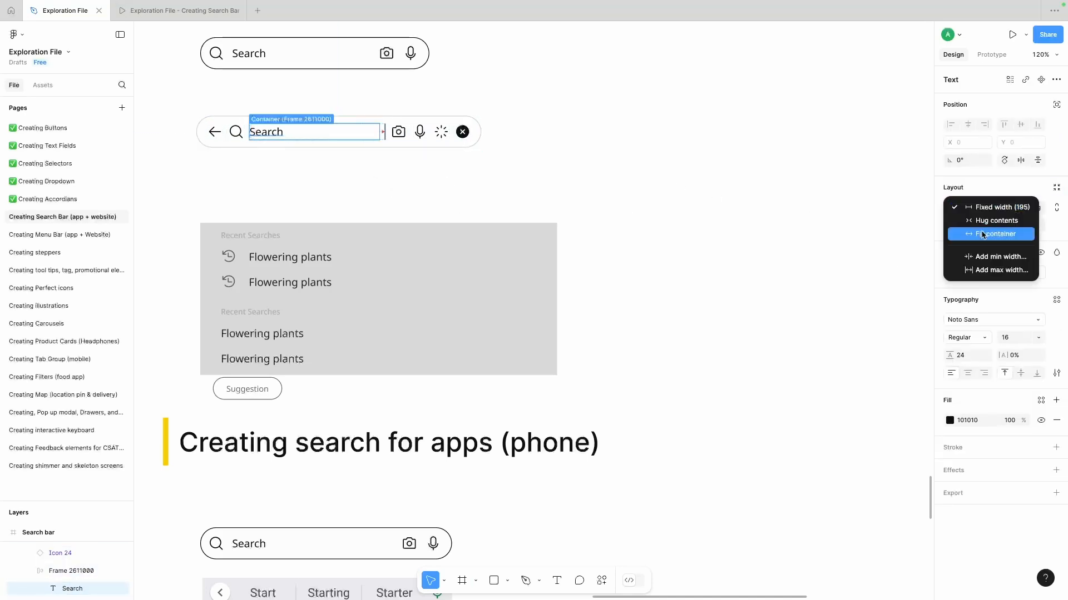
left_click(981, 234)
left_click(668, 183)
- Set the nested Search and cursor frame to Fill container width, and narrow the search bar to test it
left_click(385, 132, "super")
scroll(367, 136, "up", 5)
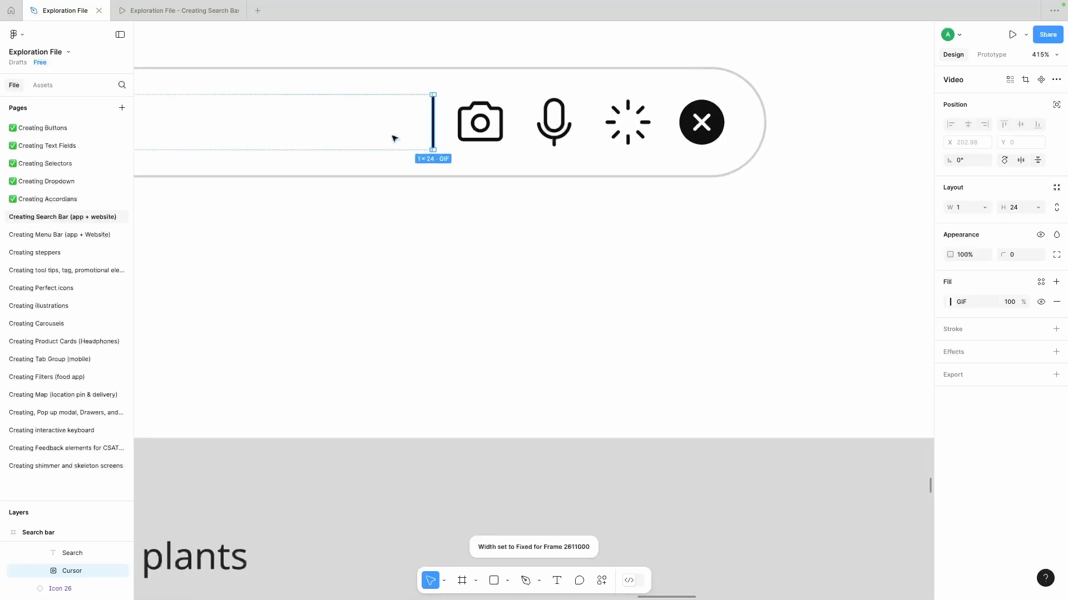
scroll(817, 259, "down", 4)
double_click(451, 206)
left_click(985, 208)
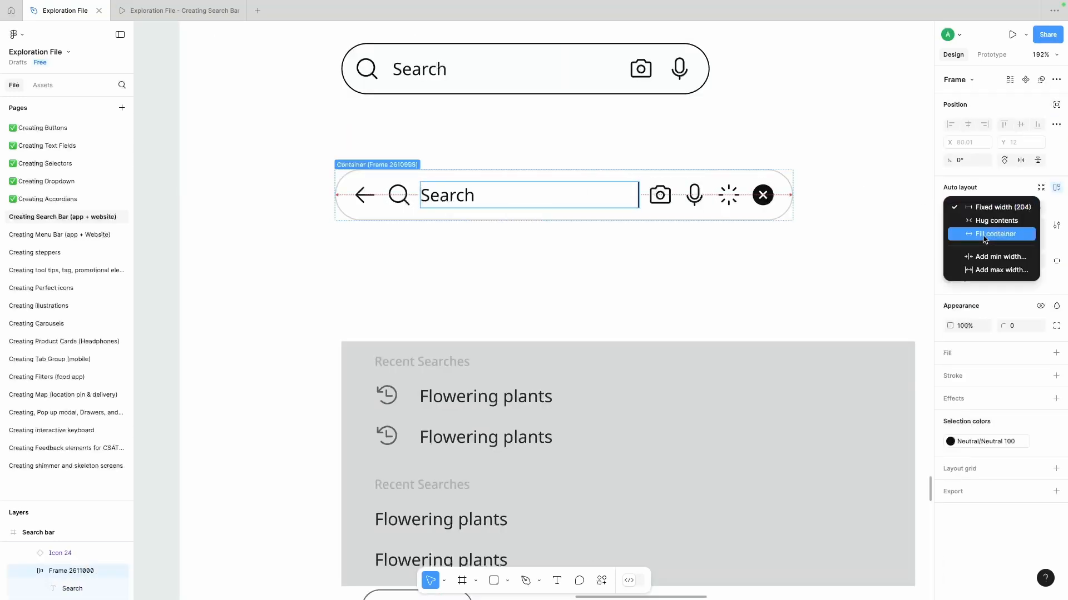
left_click(968, 233)
key("Escape")
scroll(441, 201, "right", 1)
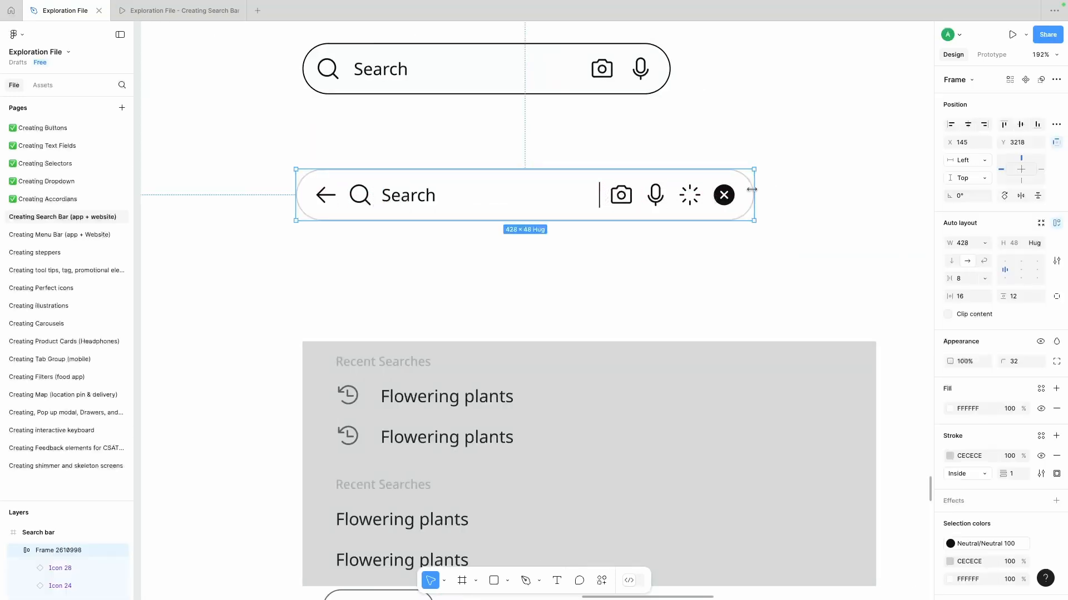
left_click_drag(754, 191, 700, 202)
- Examine the search bar's icons and the width sizing of the nested Search and cursor frame
left_click(413, 200, "super")
left_click(359, 202, "super")
left_click(329, 198)
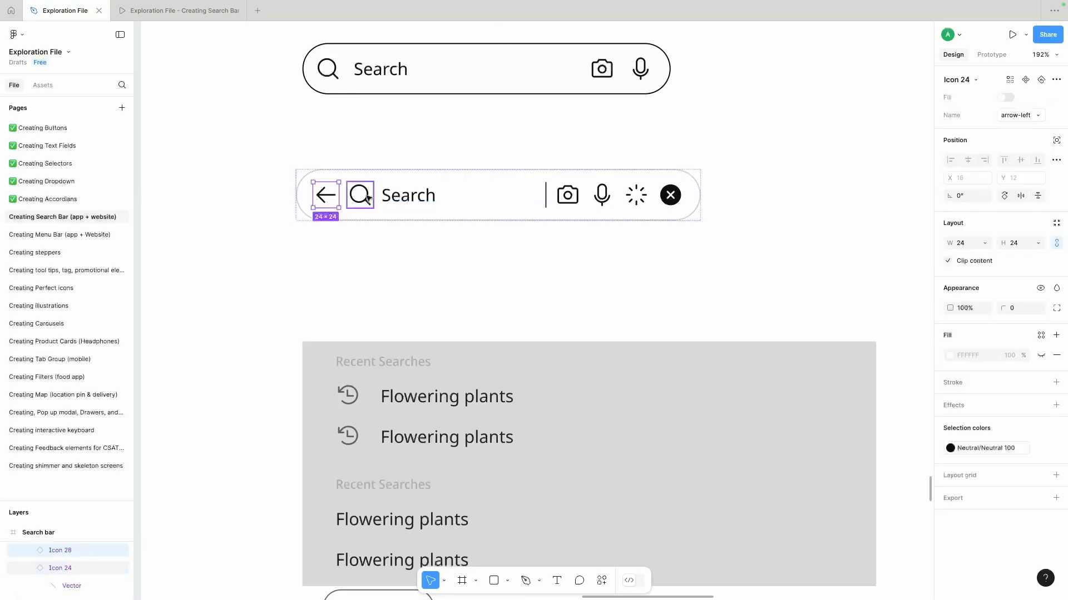
left_click(363, 199)
left_click(399, 199)
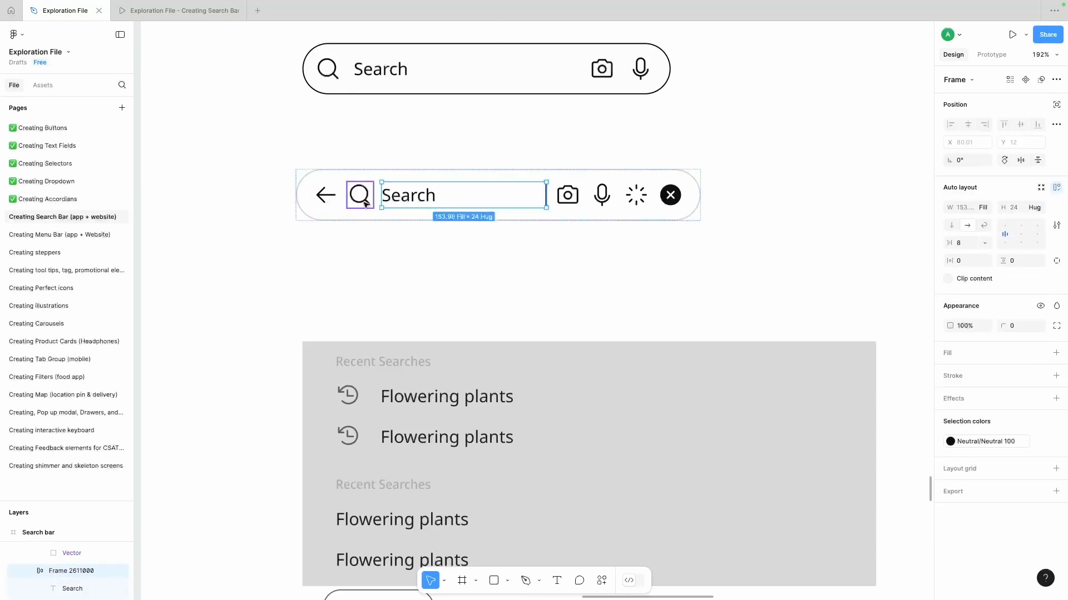
left_click(984, 208)
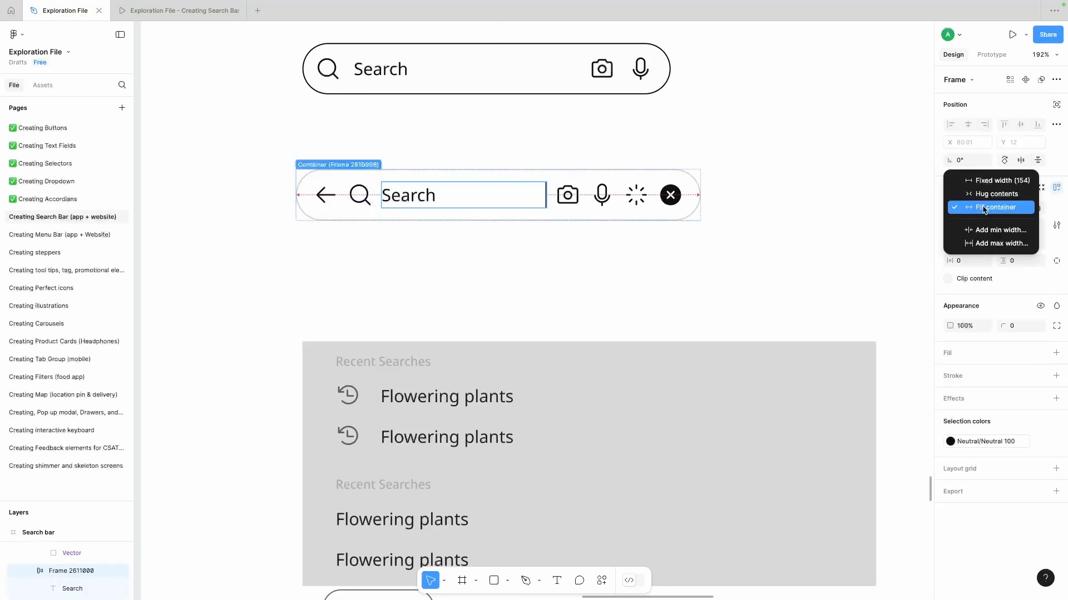
left_click(984, 181)
left_click(565, 252)
scroll(566, 252, "right", 1)
scroll(566, 252, "down", 1)
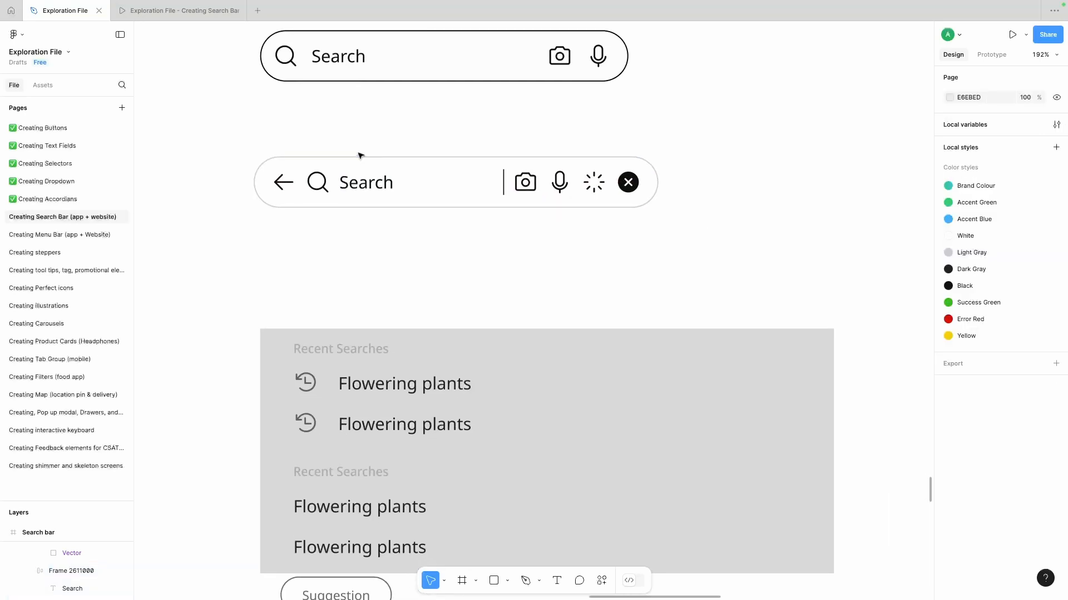
- Set the Search text inside the nested frame to Hug contents width
left_click(362, 181)
left_click(362, 184)
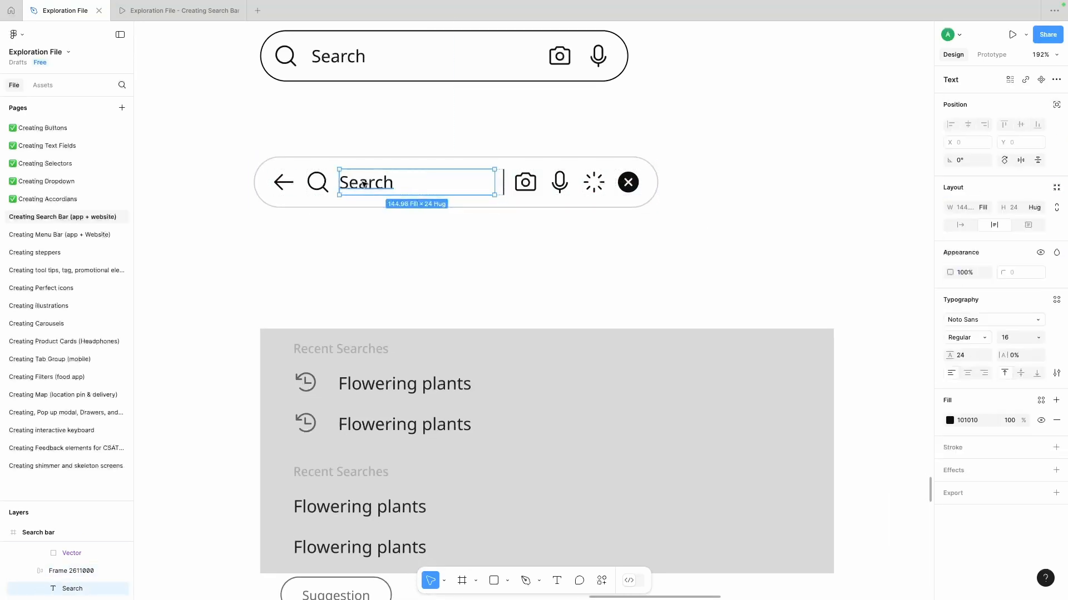
left_click(987, 207)
left_click(983, 182)
left_click(983, 206)
left_click(981, 221)
left_click(900, 240)
- Enlarge the layer list and set the spacing of the nested frame holding the Search text and cursor to 0
left_click(404, 187)
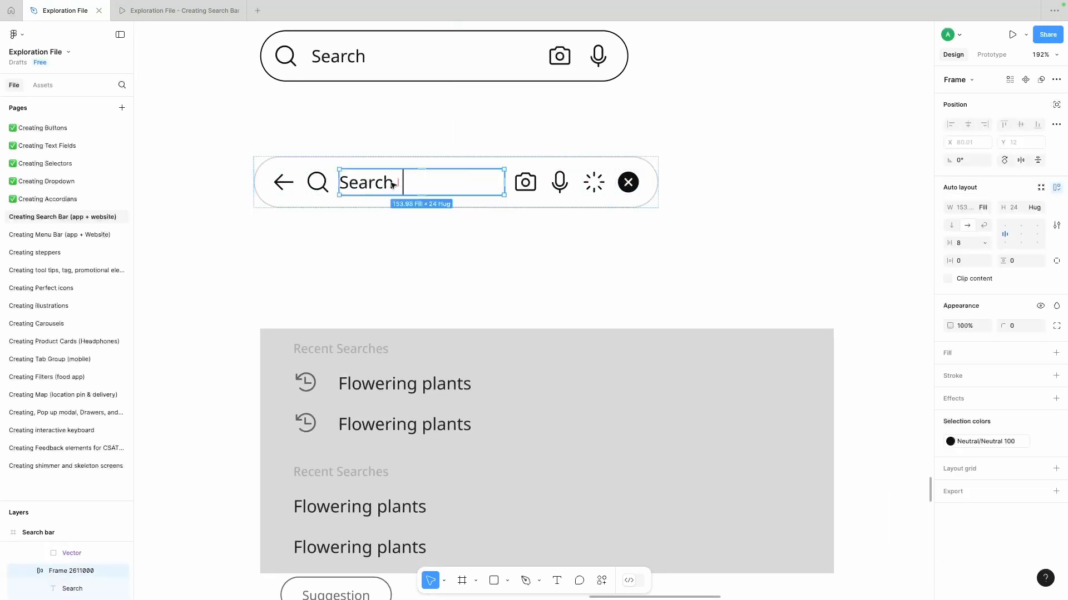
left_click(406, 184)
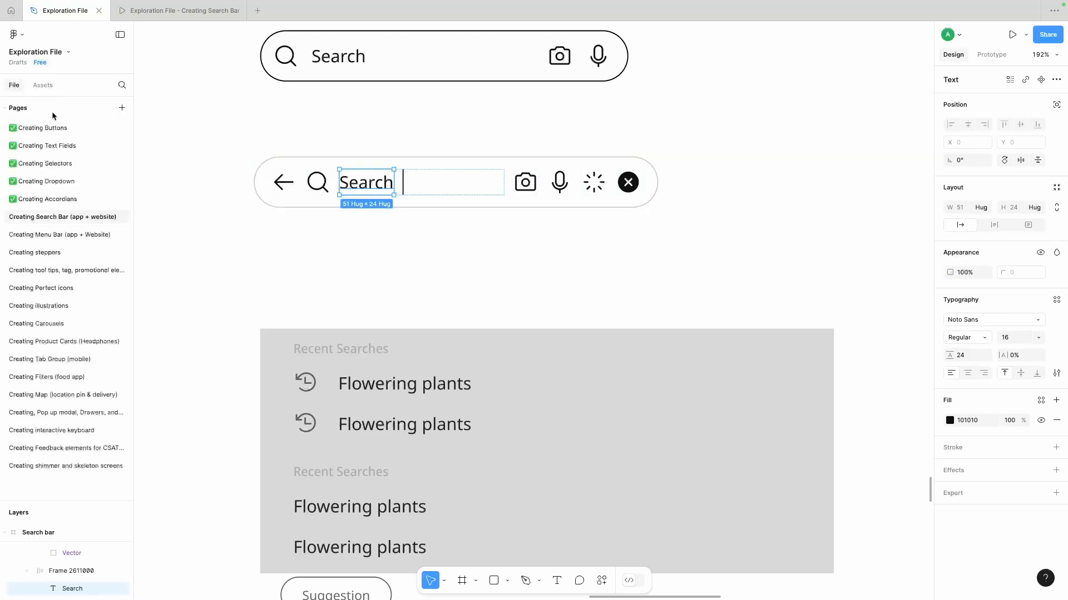
left_click_drag(66, 502, 69, 145)
left_click(73, 215)
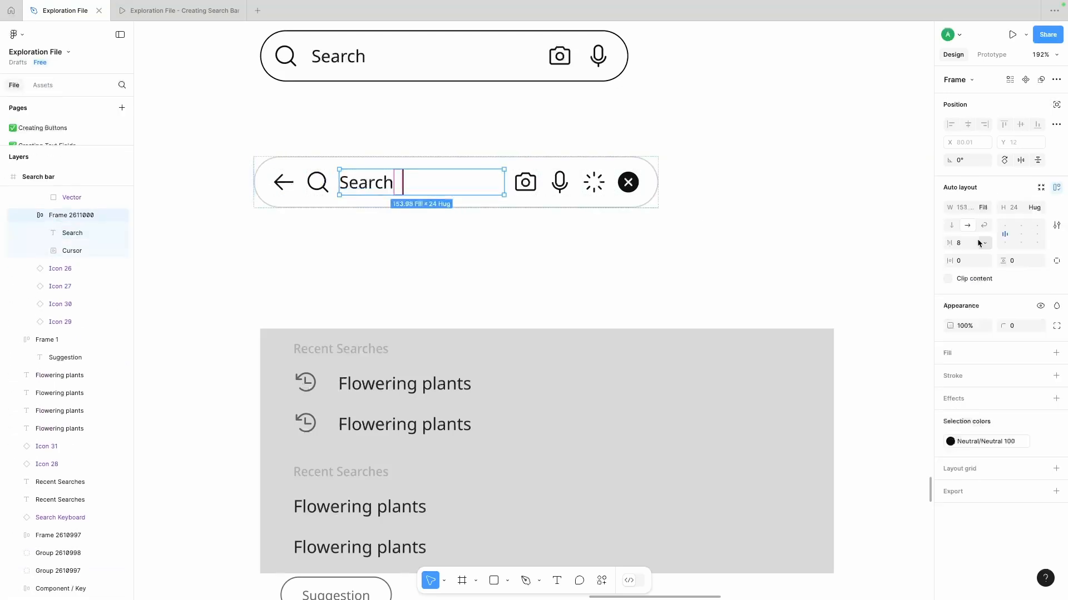
left_click(968, 243)
type("0")
key("Return")
left_click(546, 255)
scroll(336, 193, "right", 2)
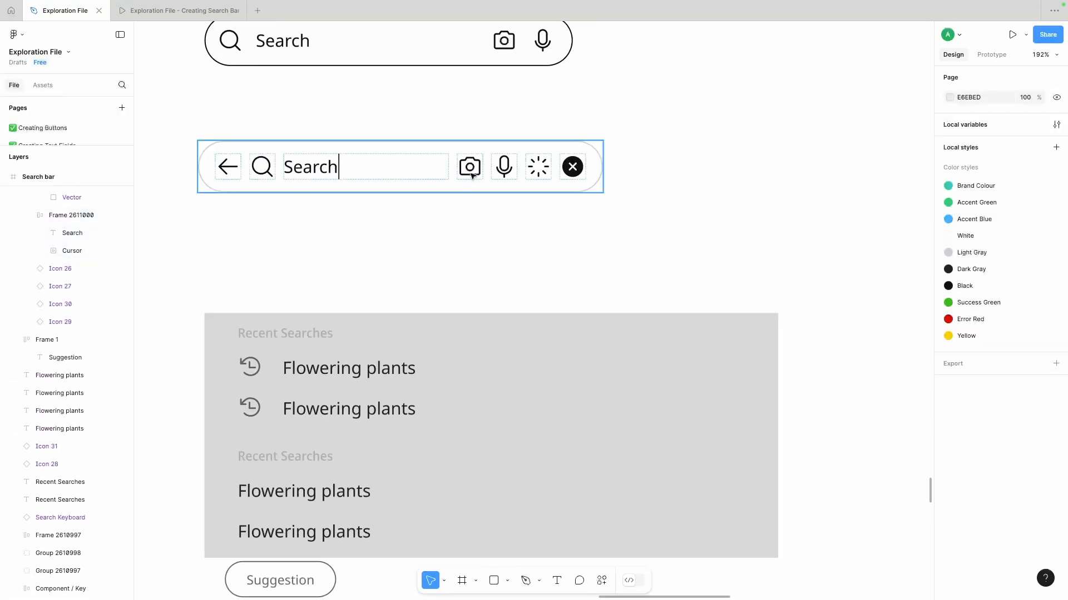
- Move the search bar into the empty area beside the first example and place the grey recent searches panel with its contents below it
scroll(342, 153, "up", 1)
scroll(343, 153, "down", 1)
scroll(341, 153, "down", 5)
left_click_drag(312, 179, 526, 136)
left_click_drag(258, 219, 469, 329)
left_click_drag(464, 264, 648, 198)
left_click(619, 105)
scroll(620, 111, "up", 3)
- Give the panel rectangle the search bar's FFFFFF fill and 1 px CECECE stroke, and set its corner radius to 8
left_click(502, 227)
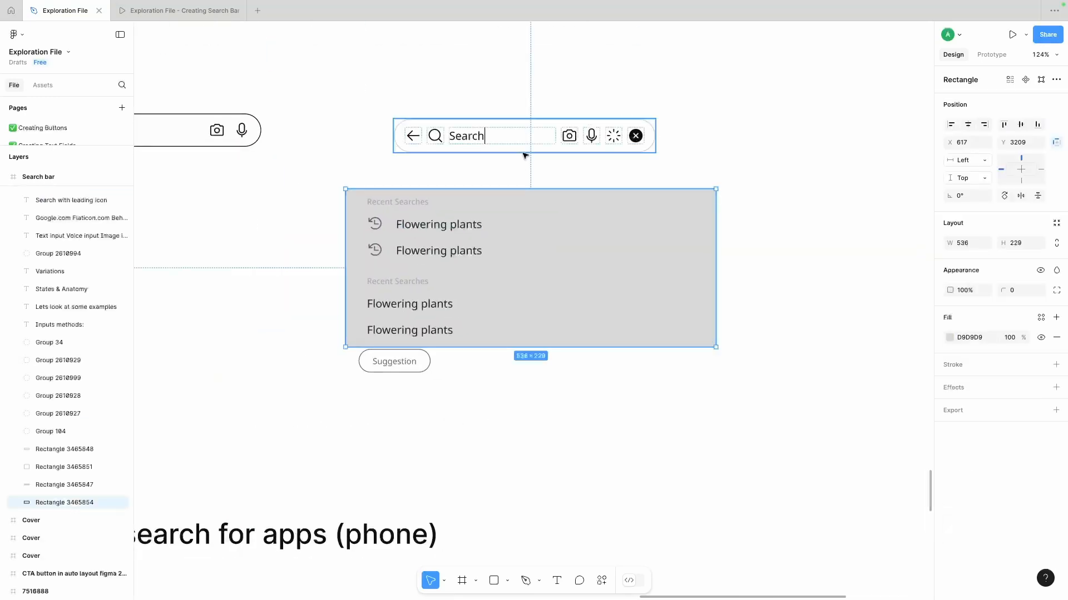
left_click(524, 152)
left_click(563, 267)
left_click(1021, 291)
type("8")
key("Return")
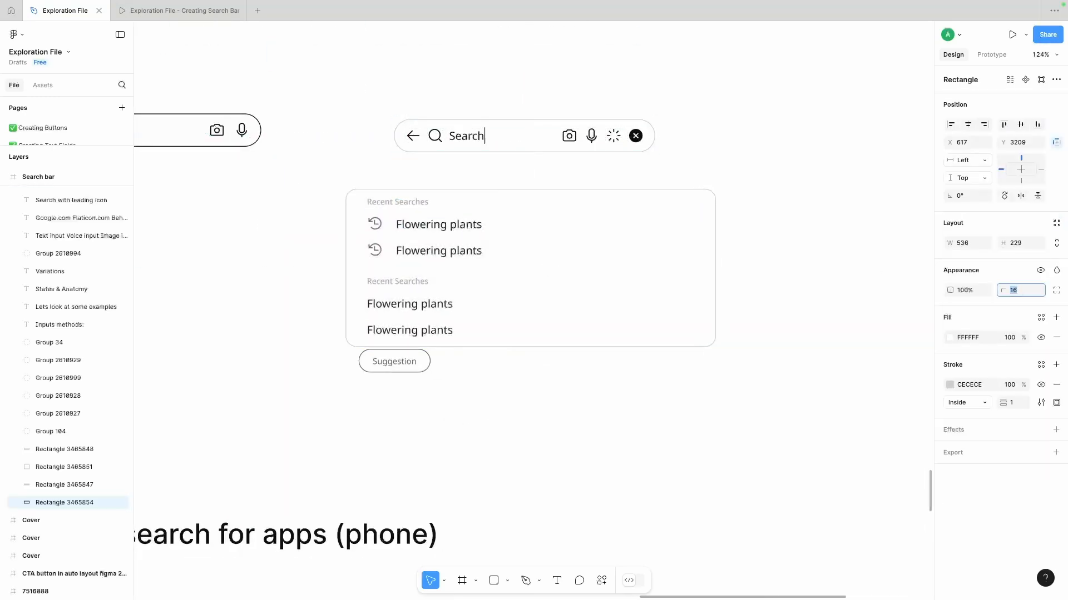
- Move the panel with its contents directly under the search bar, aligned with the bar's left edge
left_click_drag(299, 181, 473, 341)
left_click_drag(460, 268, 510, 235)
left_click(674, 129)
- Set the panel rectangle's corner radius to 24 and narrow it to a width of 378 to match the search bar
left_click(676, 213)
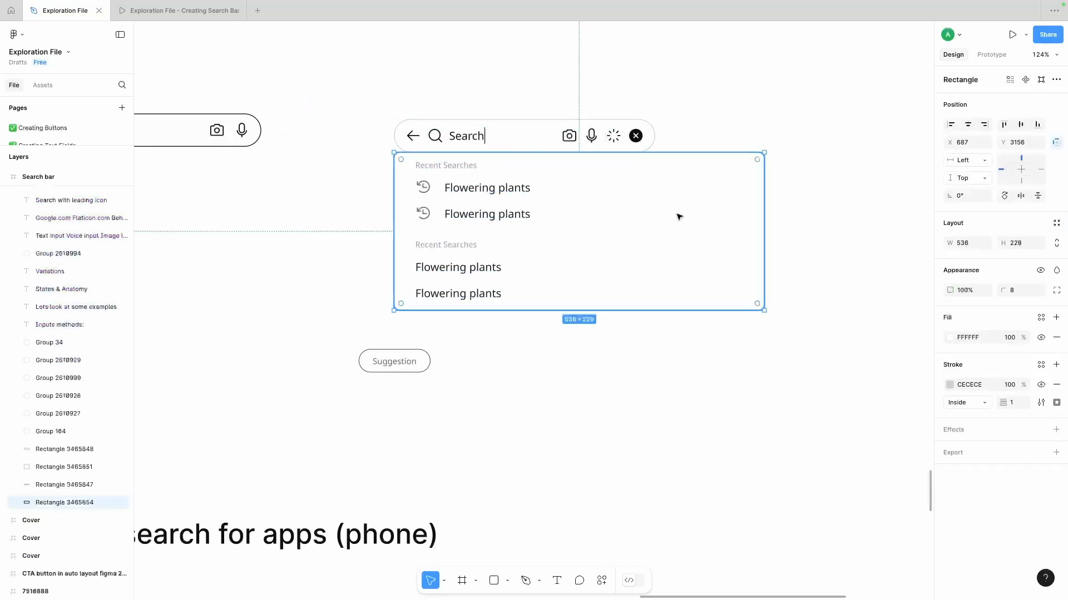
left_click(1018, 292)
type("24")
key("Return")
left_click_drag(764, 233, 655, 234)
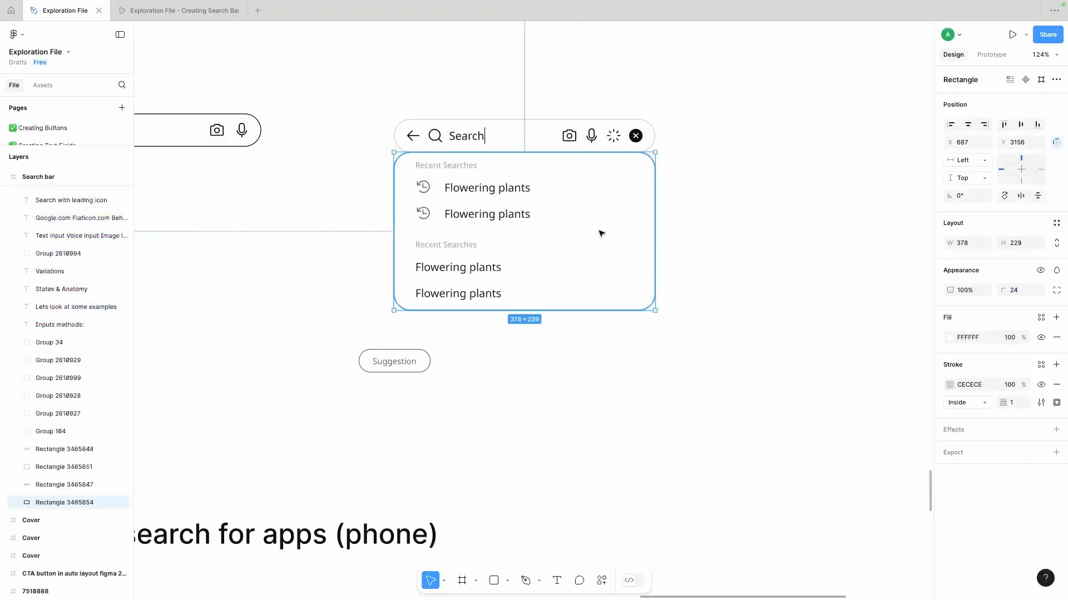
- Nudge the panel rectangle down by 2 and extend its bottom edge to a height of 292
key("Down")
key("Down")
left_click(514, 332)
left_click(510, 312)
left_click_drag(510, 312, 510, 355)
left_click(528, 106)
- Replace the Search text in the search bar with "Flow"
double_click(463, 138)
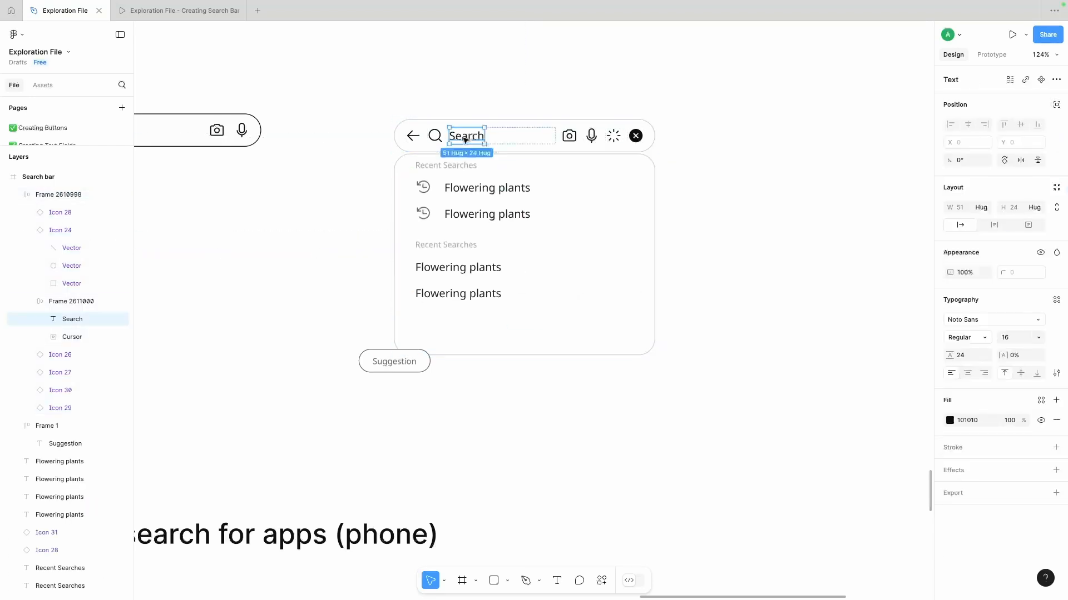
double_click(464, 137)
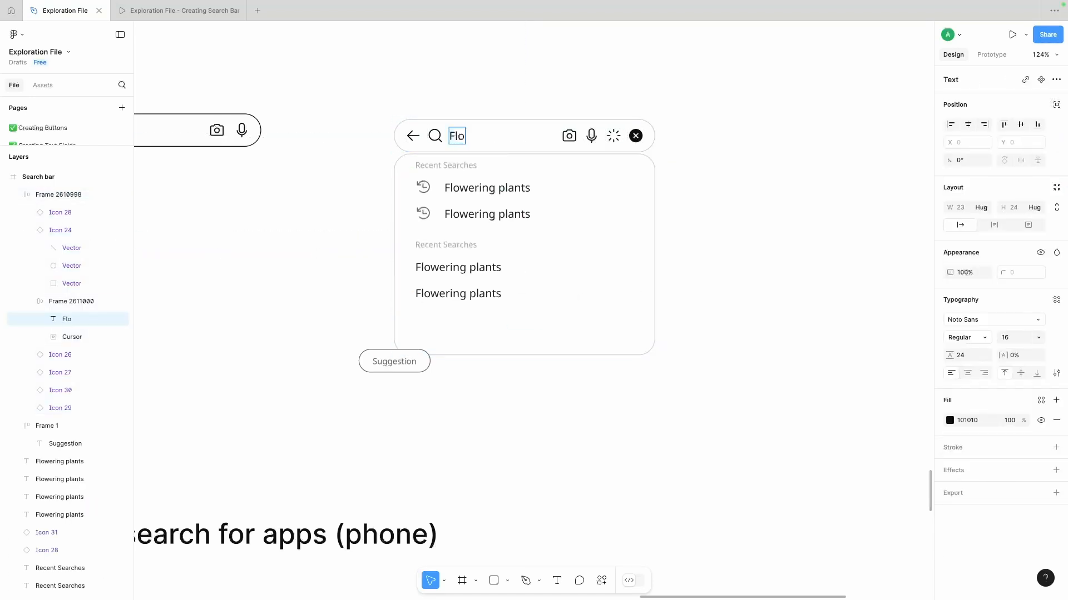
left_click(358, 187)
scroll(500, 203, "right", 1)
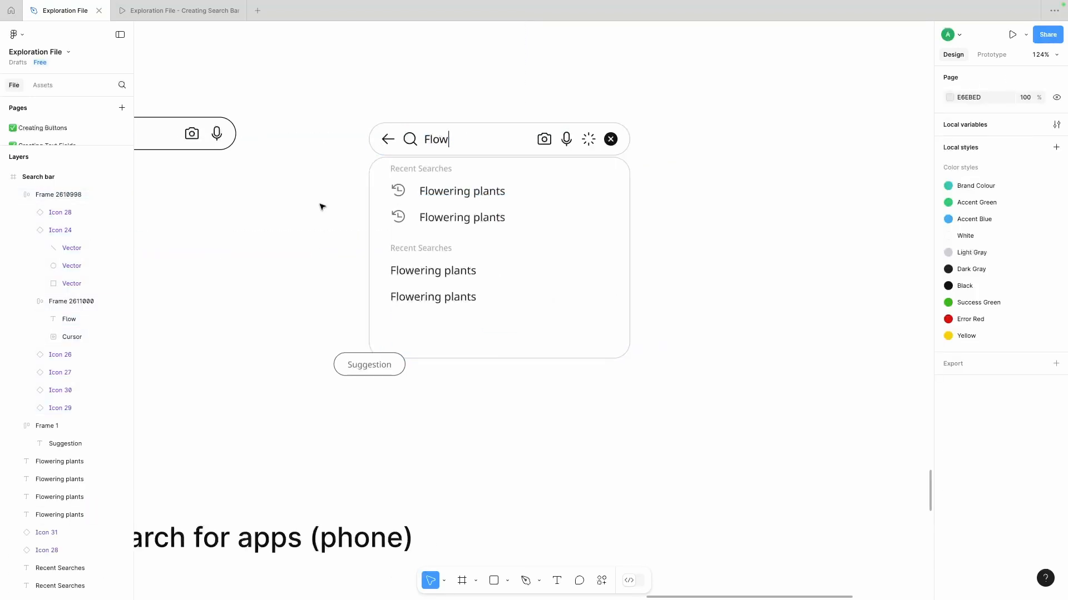
left_click(384, 146)
left_click(317, 174)
scroll(333, 183, "right", 1)
- Group the first history icon with its Flowering plants text and turn them into a horizontal auto layout row with a spacing of 8
left_click(396, 160)
left_click(377, 183)
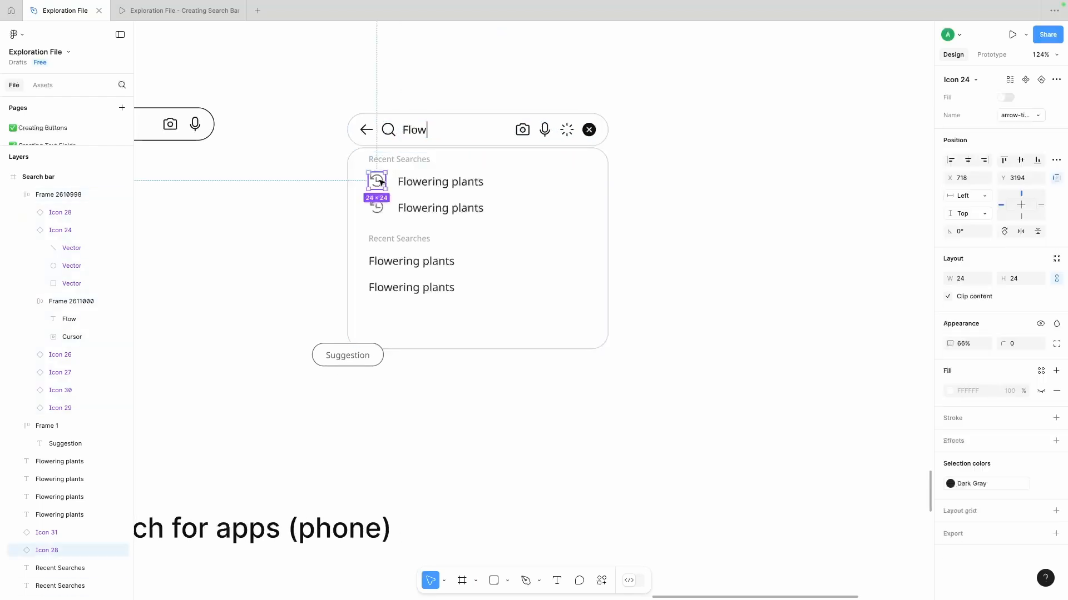
left_click(413, 183)
left_click(372, 187, "shift")
key("super+g")
left_click(376, 208)
left_click(426, 208, "shift")
left_click(427, 181)
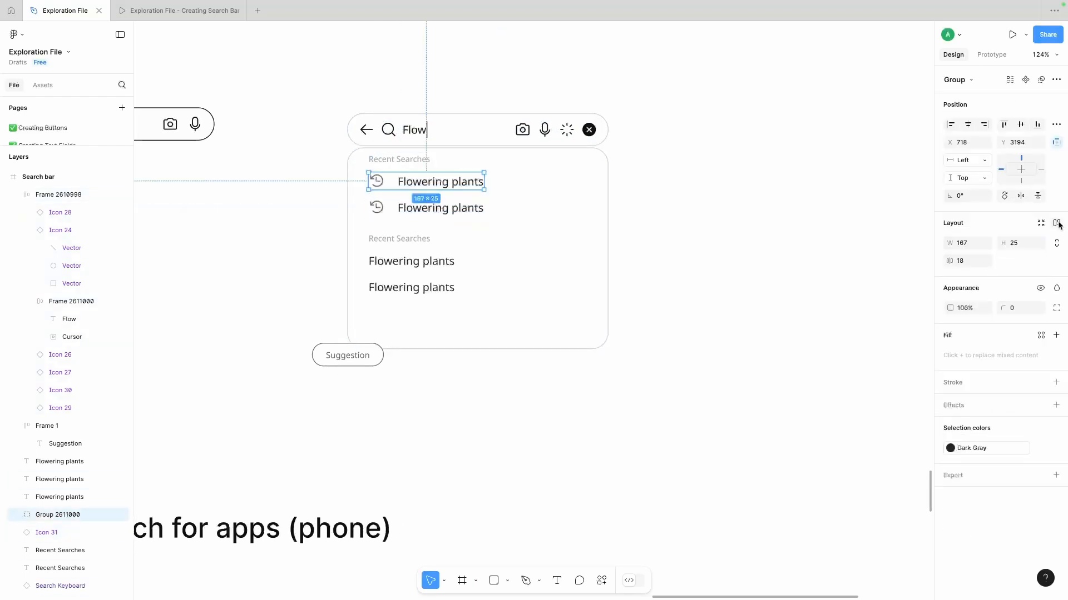
left_click(1057, 223)
left_click(961, 279)
type("8")
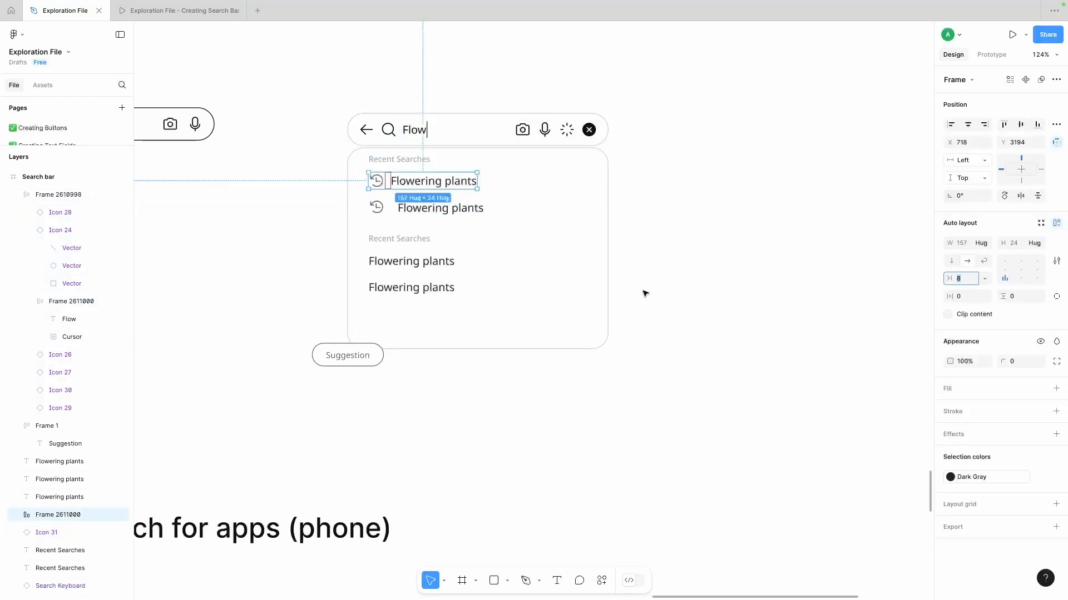
- Delete the second history icon and text, and put a duplicate of the first auto layout row in their place
left_click(426, 208)
left_click(376, 208, "shift")
key("Delete")
left_click(405, 185)
left_click_drag(405, 184, 407, 204)
- Combine the first Recent Searches heading and both history rows into a vertical auto layout frame with a spacing of 6, and shift it slightly down
left_click(406, 180, "shift")
key("shift+a")
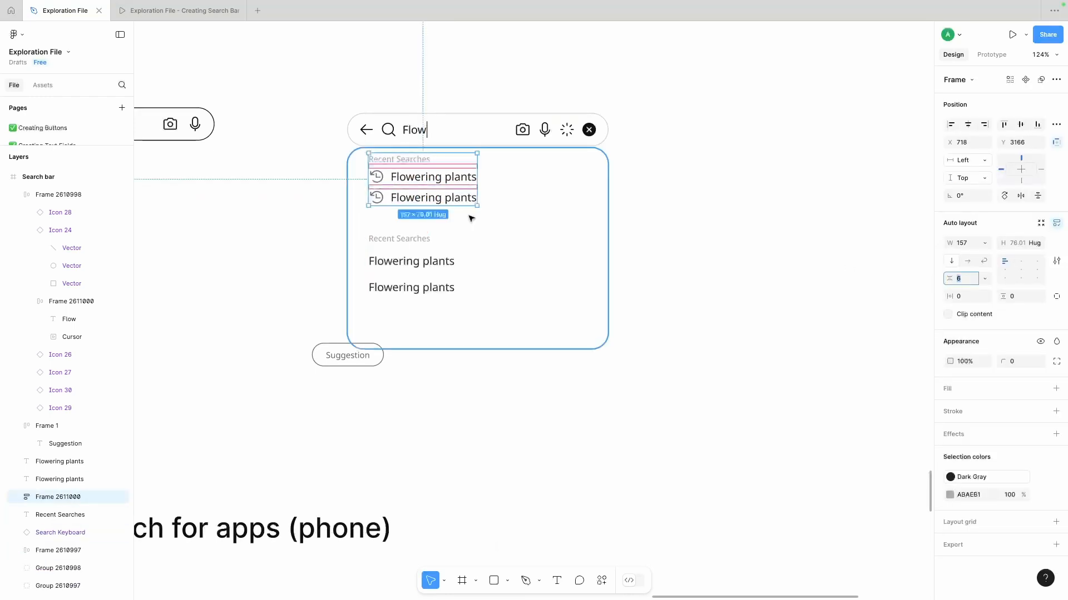
double_click(396, 178)
scroll(396, 179, "up", 3)
left_click(395, 197)
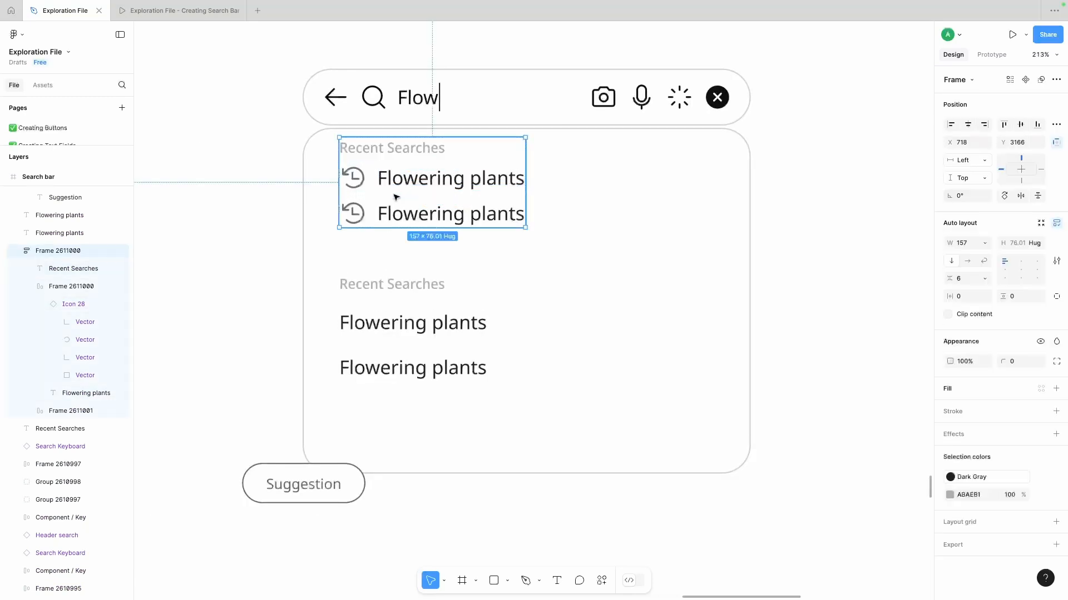
double_click(393, 211)
double_click(361, 215)
double_click(419, 193)
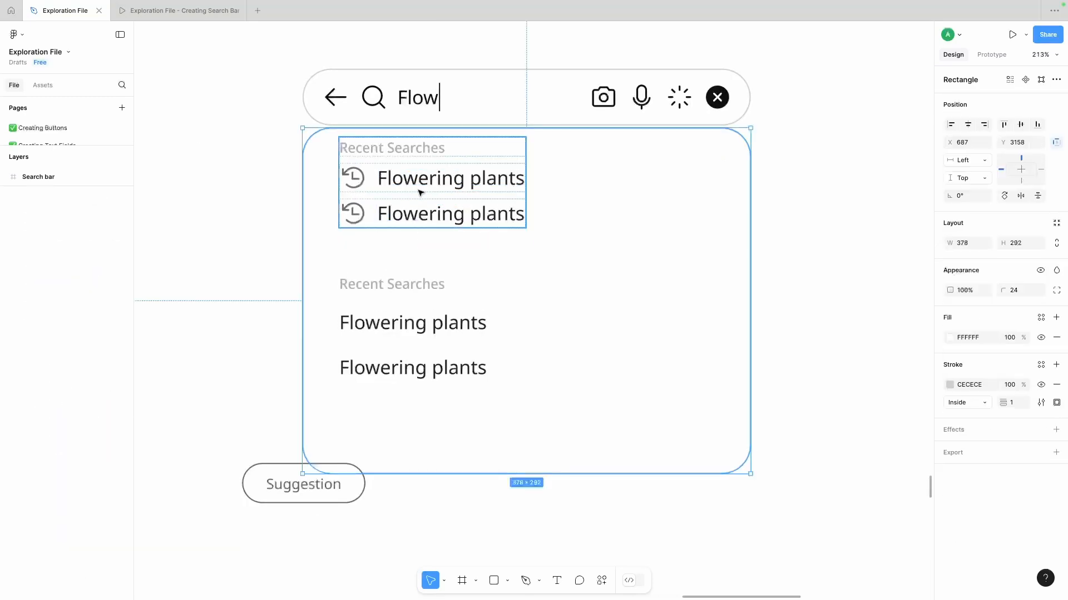
left_click(419, 193)
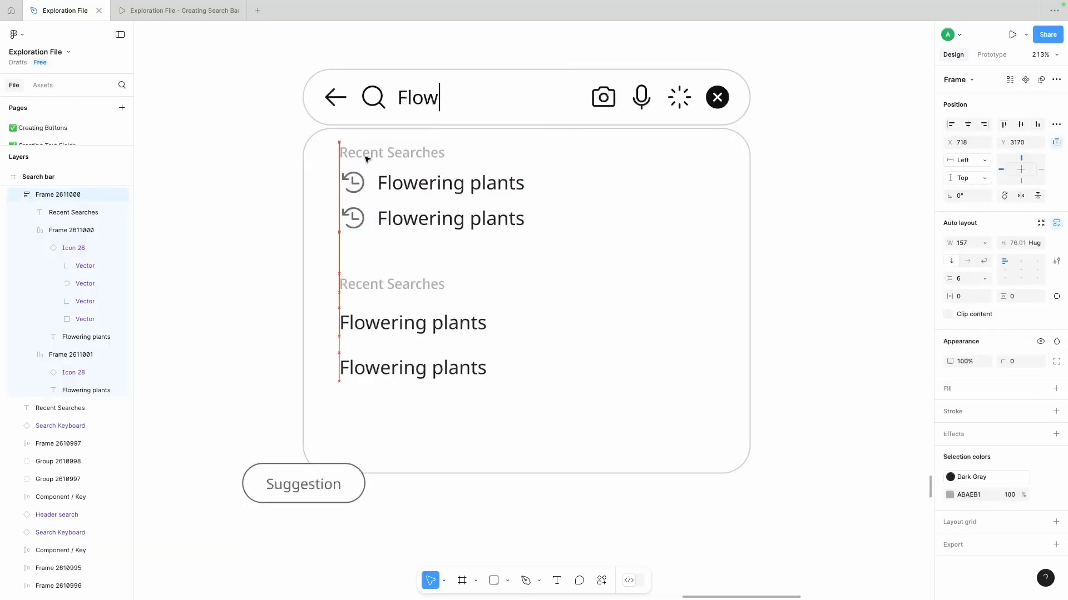
- Combine the second Recent Searches heading and its two Flowering plants texts into a vertical auto layout frame
left_click(378, 288)
scroll(378, 288, "down", 1)
scroll(378, 287, "right", 1)
left_click(378, 295, "shift")
left_click(363, 343, "shift")
key("super+g")
key("shift+a")
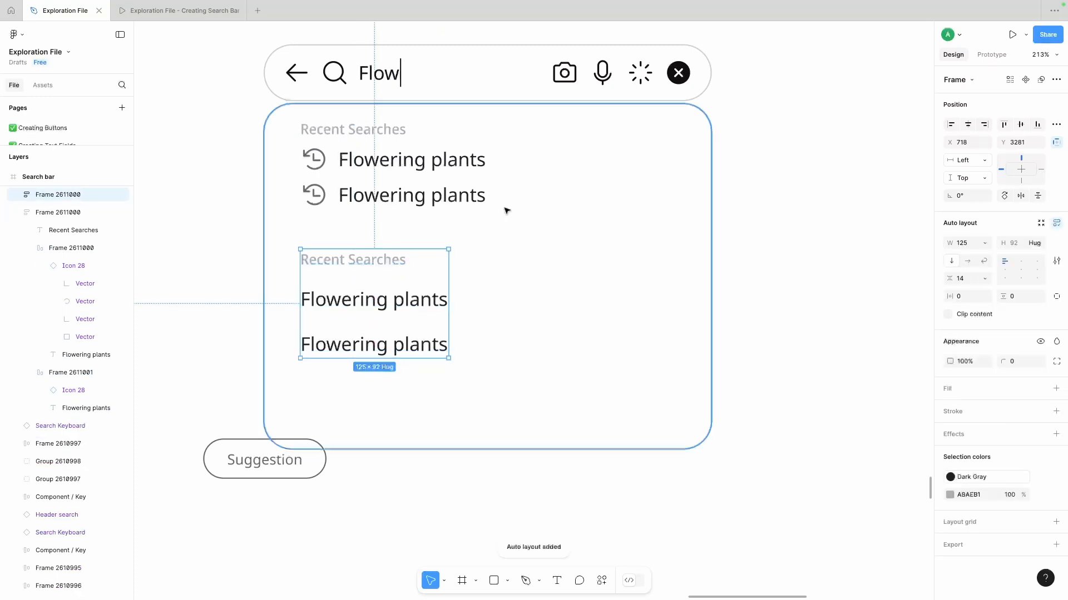
- Set the first Recent Searches frame's spacing to 8 and move the frame slightly down
left_click(471, 197)
left_click(964, 281)
key("Up")
key("Up")
left_click_drag(425, 180, 425, 189)
- Set the second Recent Searches frame's spacing to 8
left_click(351, 273)
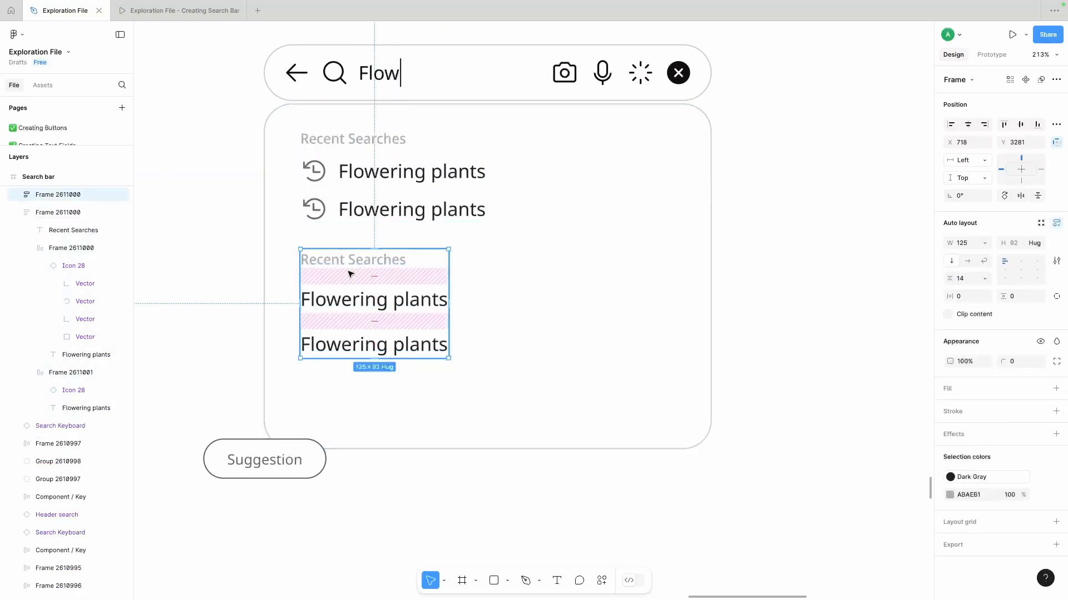
left_click(967, 279)
type("8")
key("Return")
- Combine both Recent Searches frames and the panel rectangle into one vertical auto layout frame
left_click(448, 205, "shift")
left_click(605, 239, "shift")
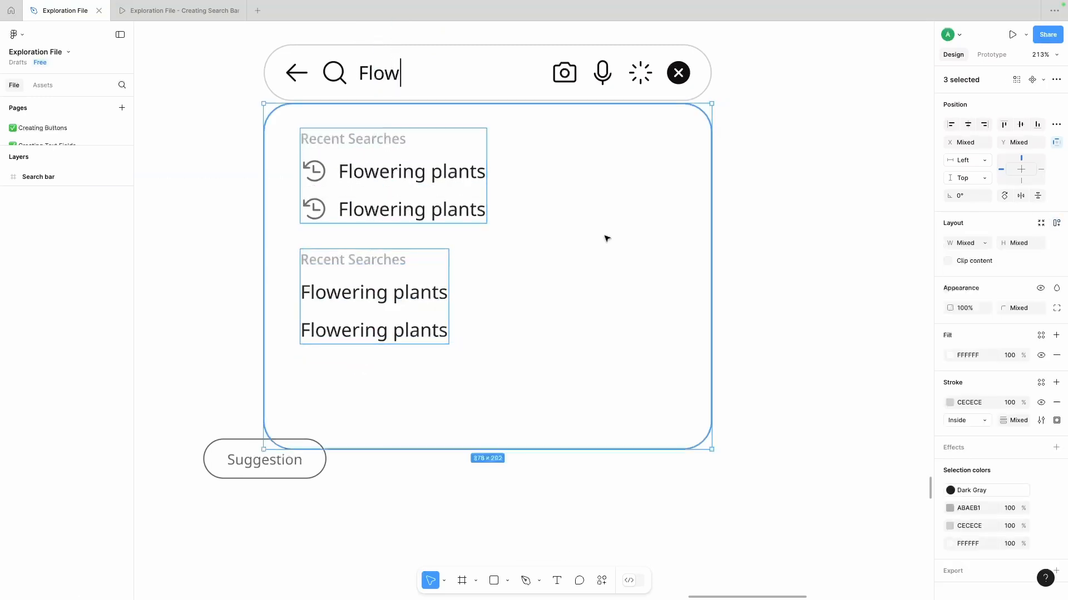
left_click(753, 183)
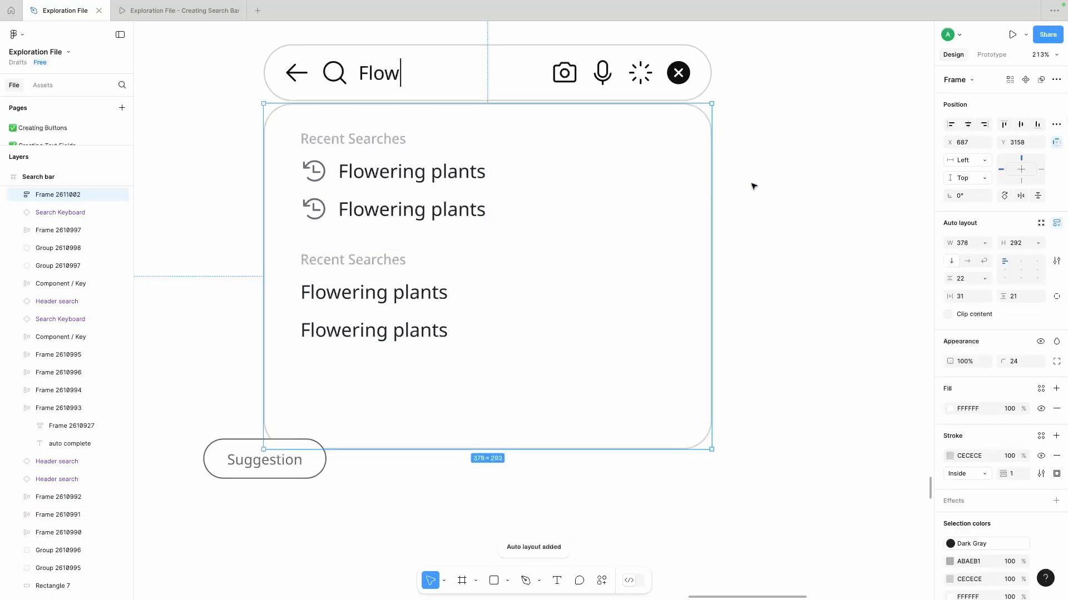
- Set the panel frame's horizontal padding to 24
left_click(444, 173)
left_click(397, 301, "shift")
left_click(568, 288)
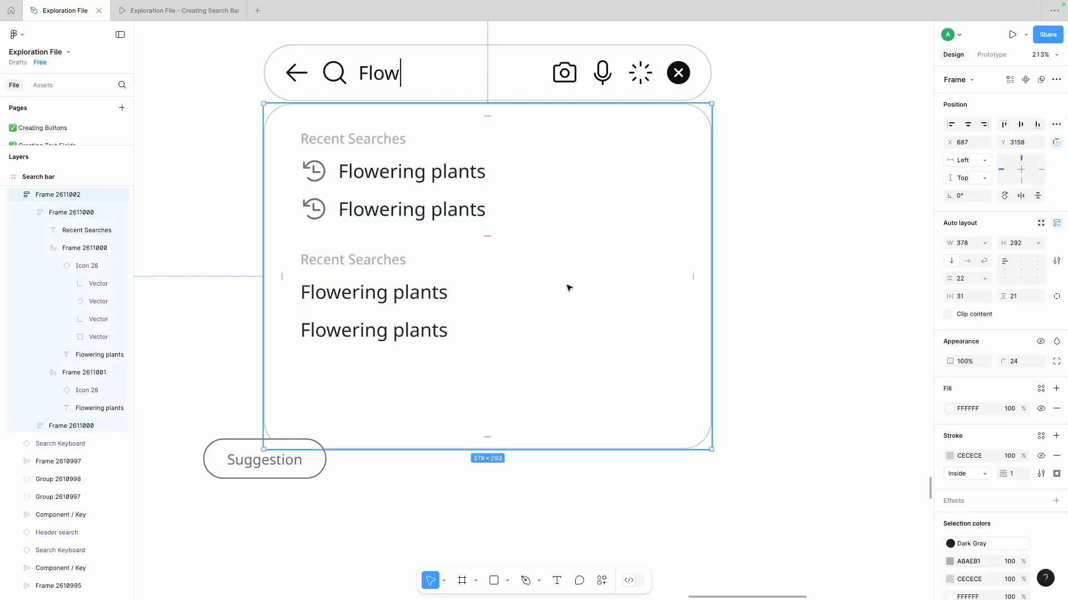
left_click(973, 297)
key("Up")
key("shift+Down")
- Set the panel frame's spacing between sections to 20 and its vertical padding to 16
left_click(970, 278)
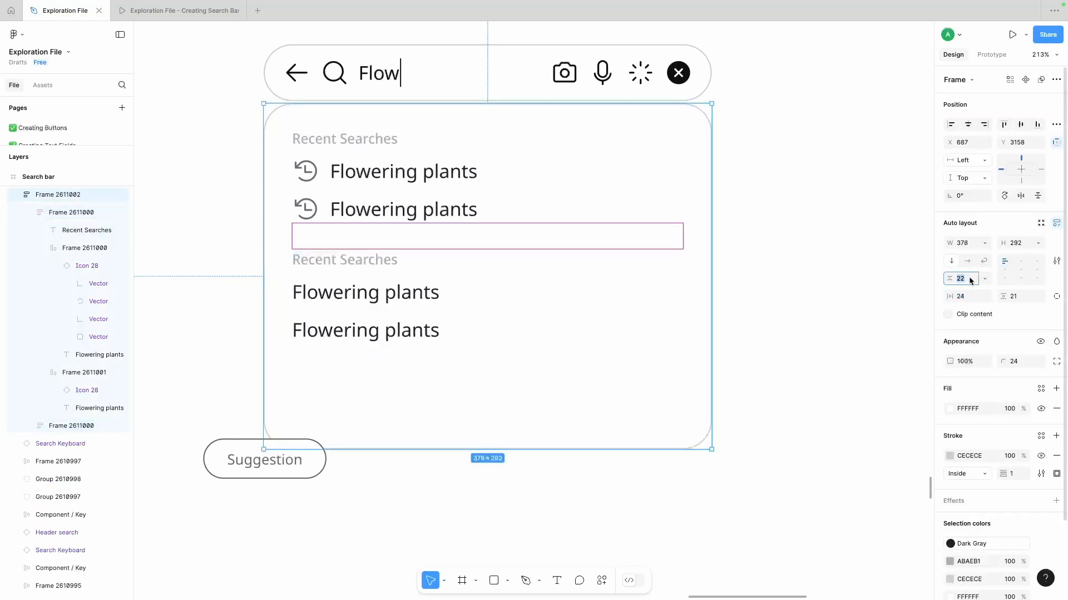
key("Up")
key("Down")
key("Down")
key("Down")
left_click(1023, 298)
key("shift+Down")
key("Up")
key("Up")
key("Up")
key("Up")
key("Up")
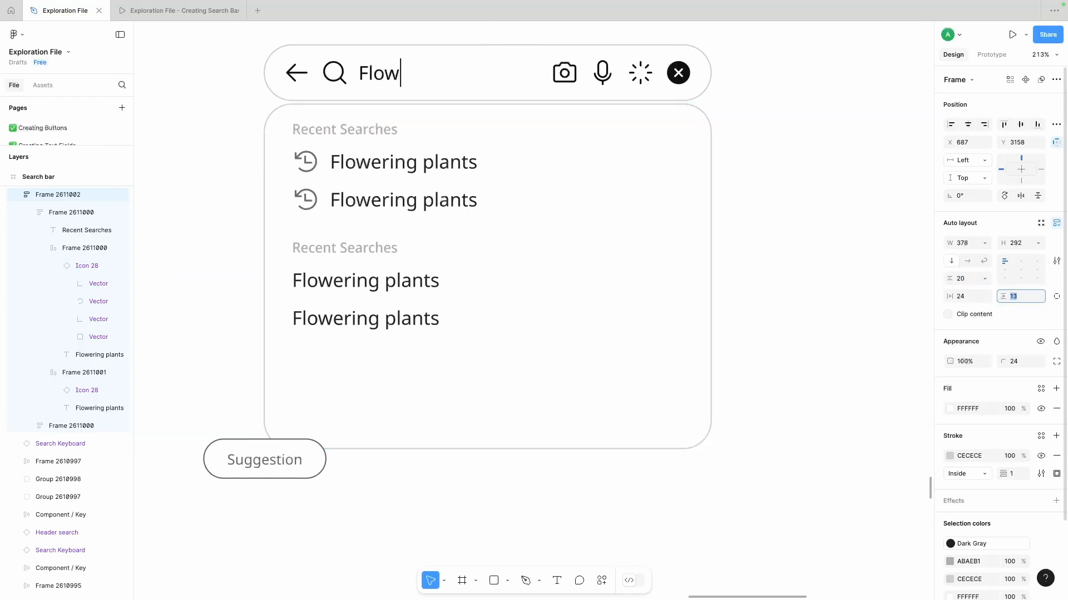
- Set both Recent Searches section frames to Fill container width
left_click(412, 173)
left_click(367, 259, "shift")
left_click(985, 208)
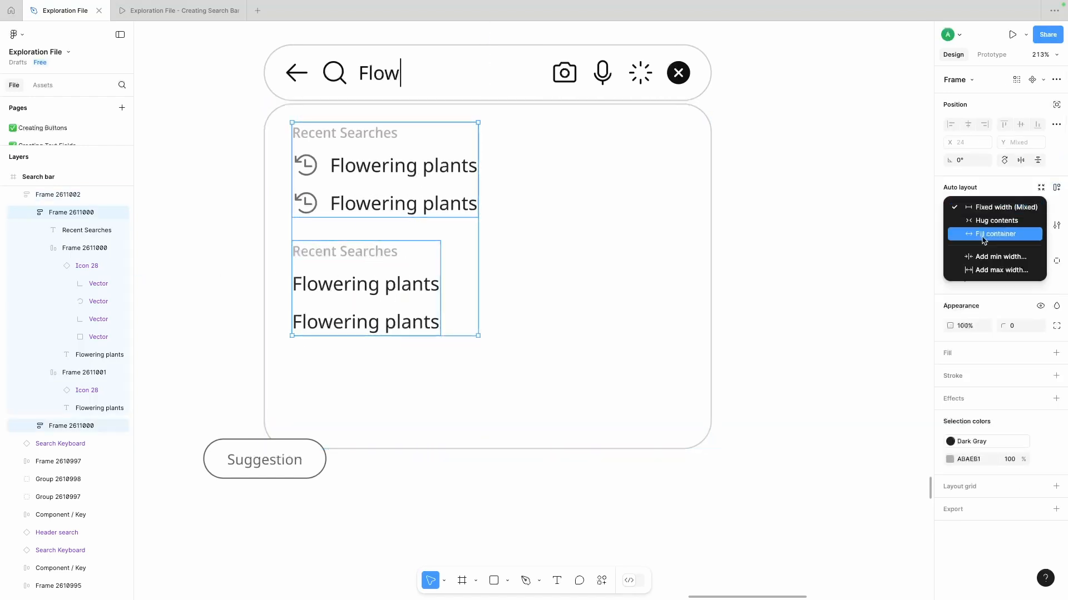
left_click(984, 235)
- Set the headings, history rows and Flowering plants texts inside both sections to Fill container width
double_click(424, 207)
left_click(421, 167, "shift")
left_click(378, 137, "shift")
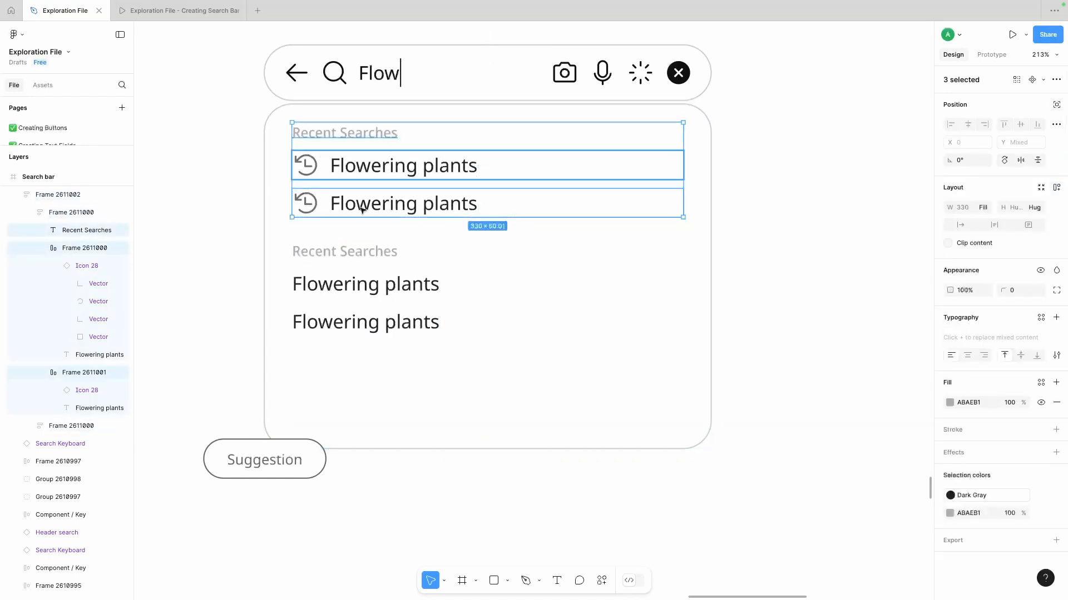
double_click(352, 284, "shift")
left_click(354, 320, "shift")
left_click(348, 253, "shift")
left_click(986, 208)
left_click(986, 208)
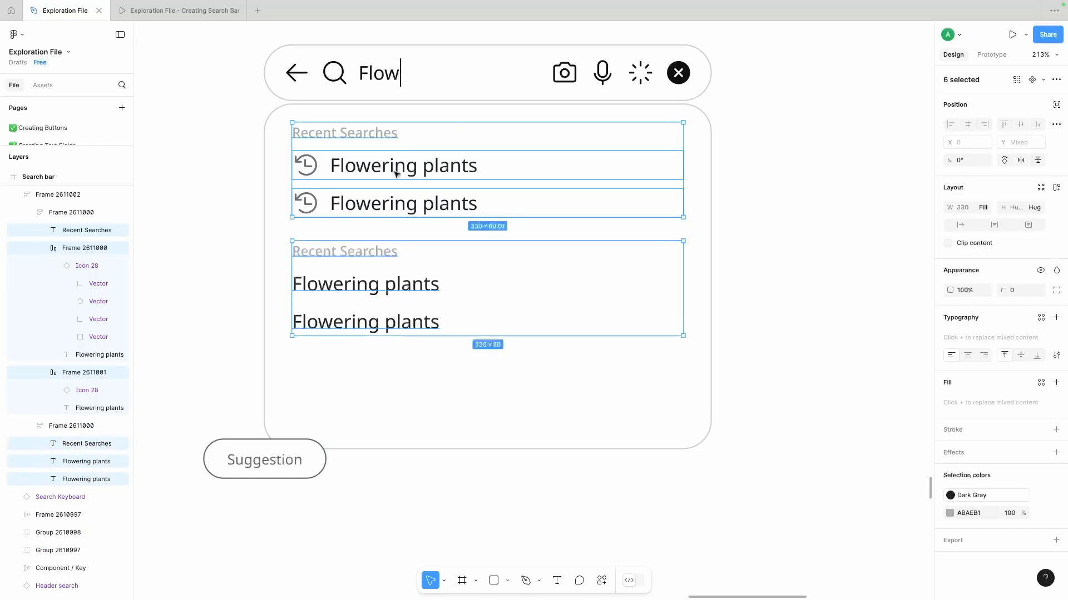
- Set the Flowering plants texts inside the two history rows to Fill container width
double_click(401, 171)
double_click(400, 205, "shift")
left_click(337, 135, "shift")
left_click(984, 208)
left_click(984, 255)
left_click(744, 220)
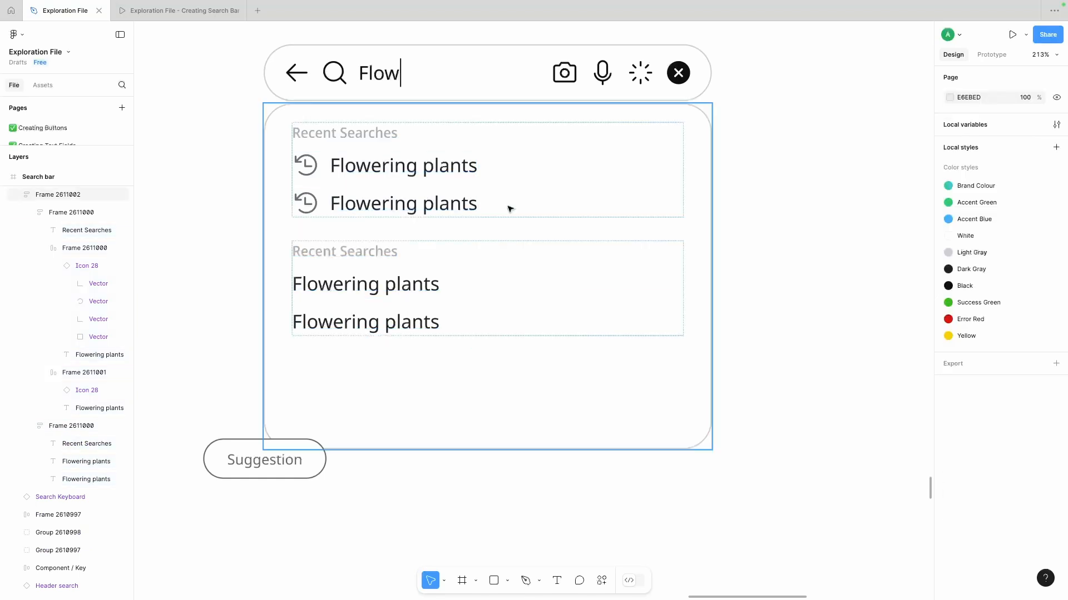
- Set the panel frame's height to Hug contents and its bottom padding to 24
scroll(508, 208, "down", 5)
left_click(428, 296)
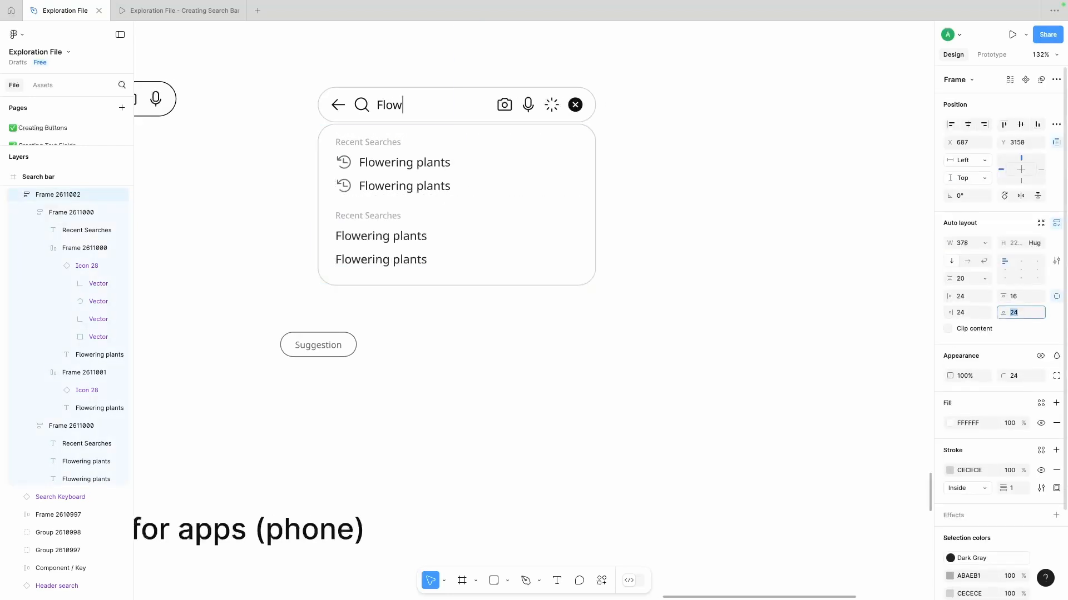
- Change the first history entry to Flowers and the two entries in the lower section to Flowering pot and Flower Seeds
left_click(472, 314)
double_click(382, 164)
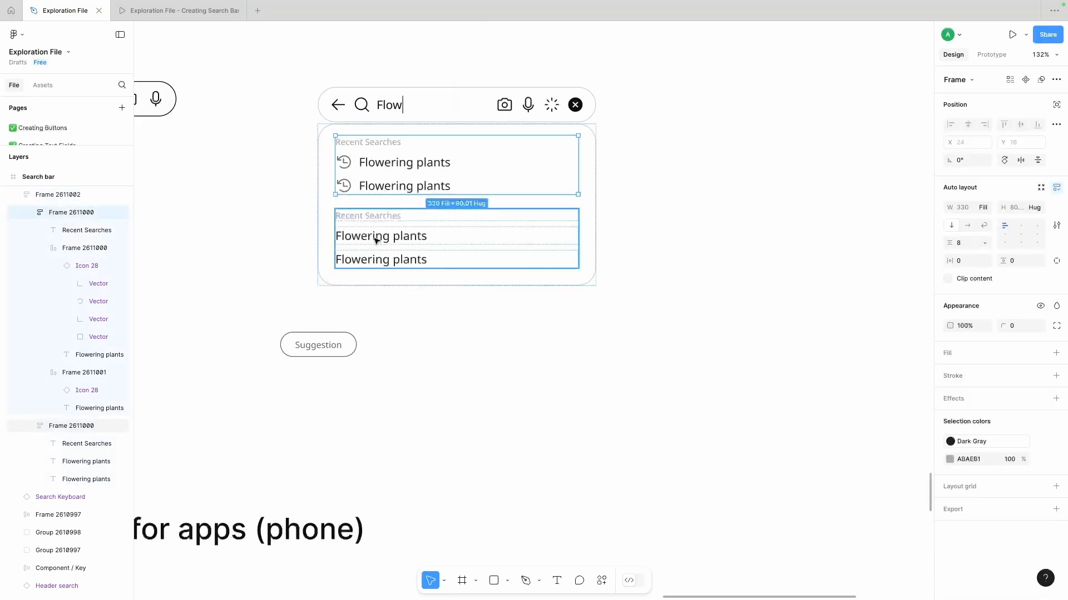
left_click(419, 162)
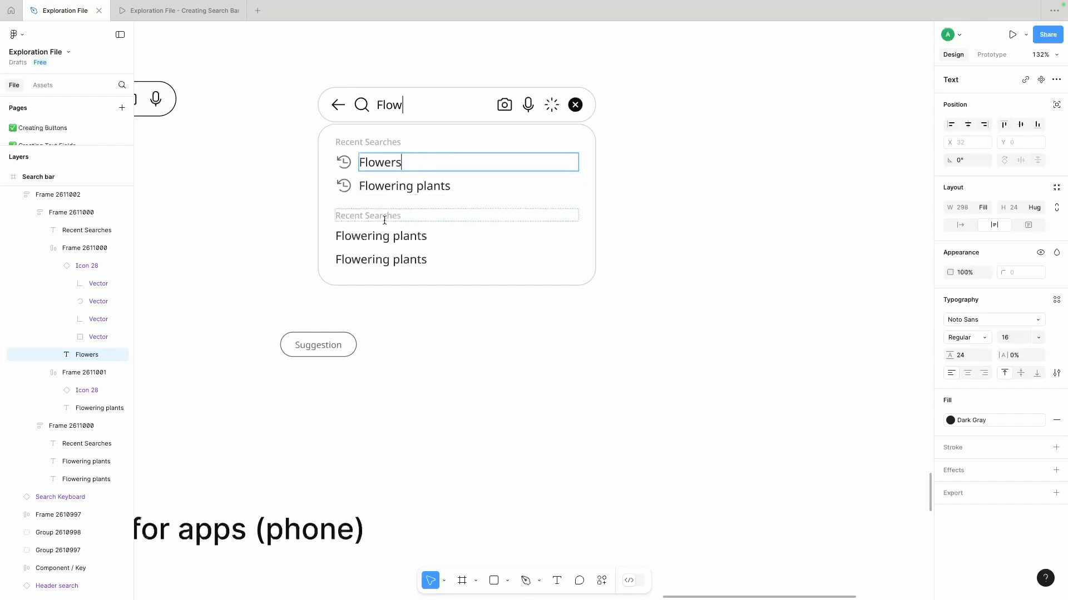
double_click(543, 238)
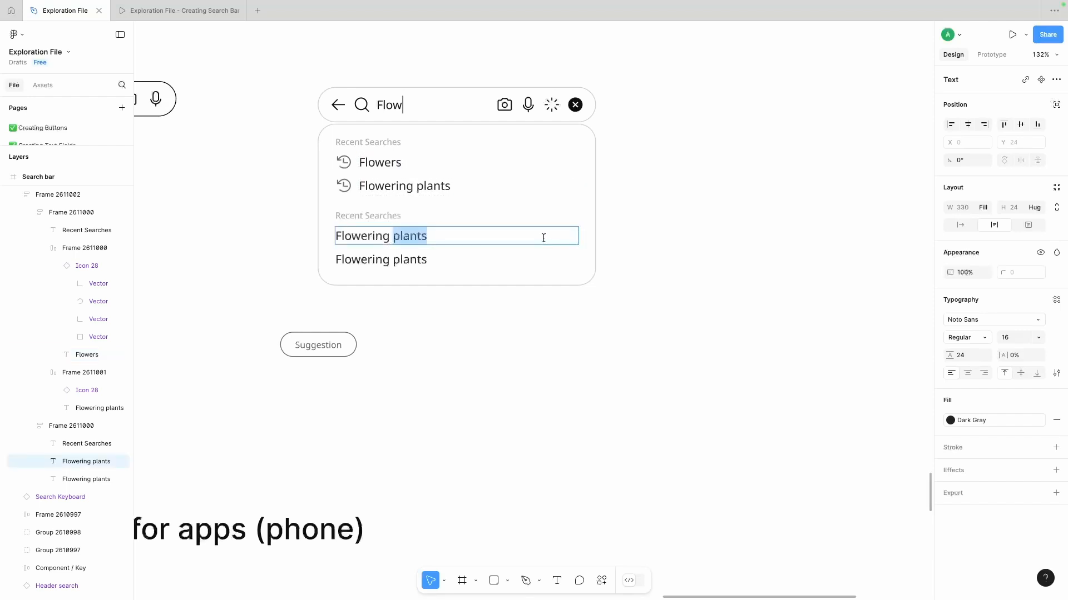
left_click(394, 260)
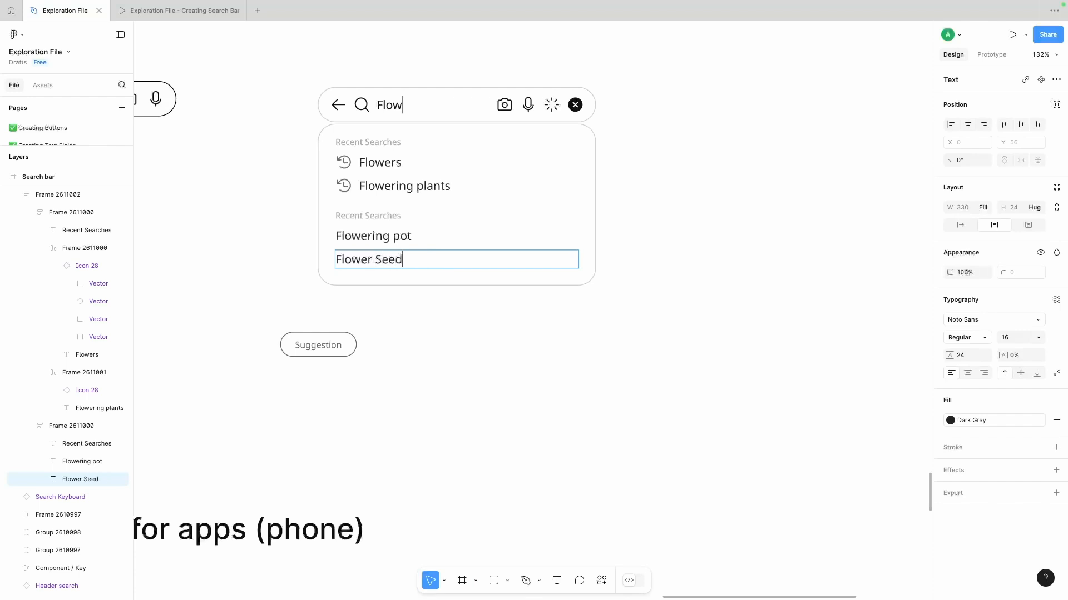
type("s")
key("Escape")
- Rename the lower section heading to "You might be looking for" and the upper heading to "Your recent searches"
left_click(357, 216)
double_click(356, 218)
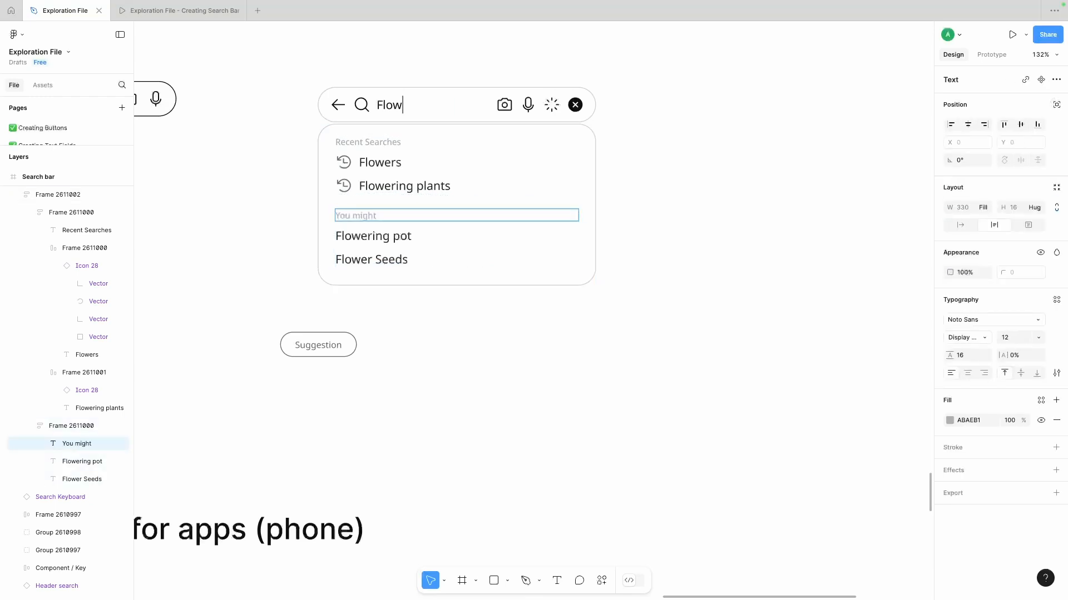
left_click(381, 144)
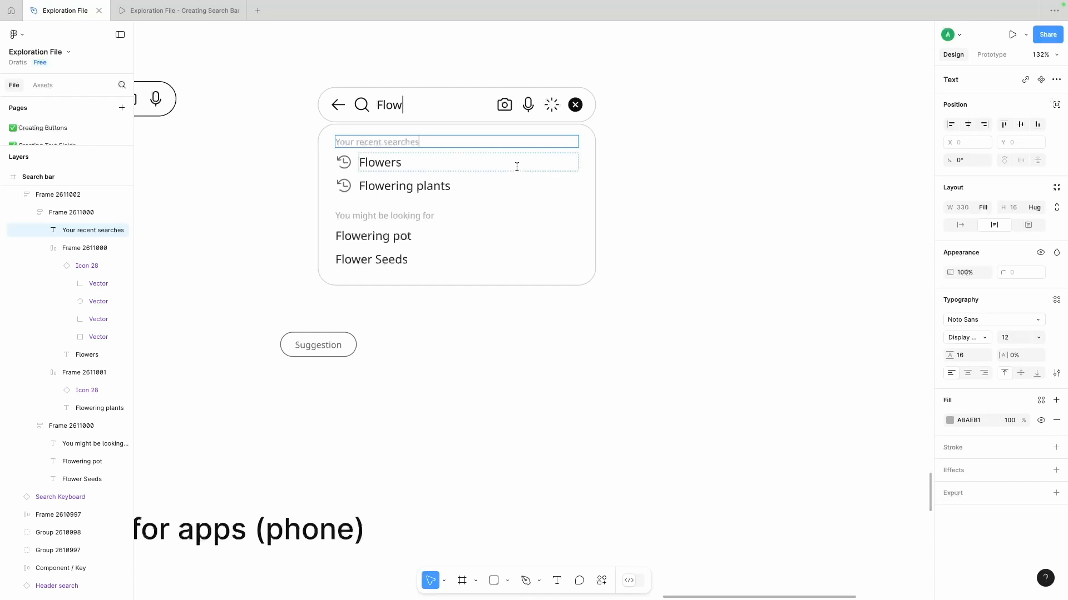
left_click(684, 169)
- Move the Suggestion chip up beside the lower edge of the suggestions panel
scroll(684, 170, "down", 5)
double_click(476, 183)
left_click_drag(445, 263, 394, 232)
scroll(394, 233, "up", 3)
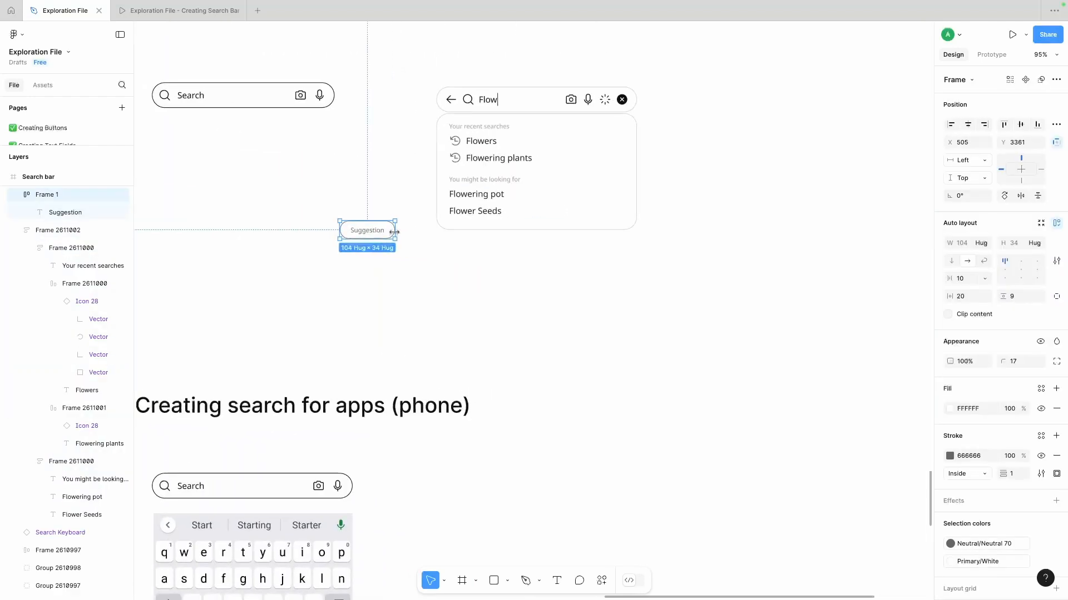
left_click(408, 292)
- Delete the Suggestion chip beside the panel
scroll(408, 292, "right", 1)
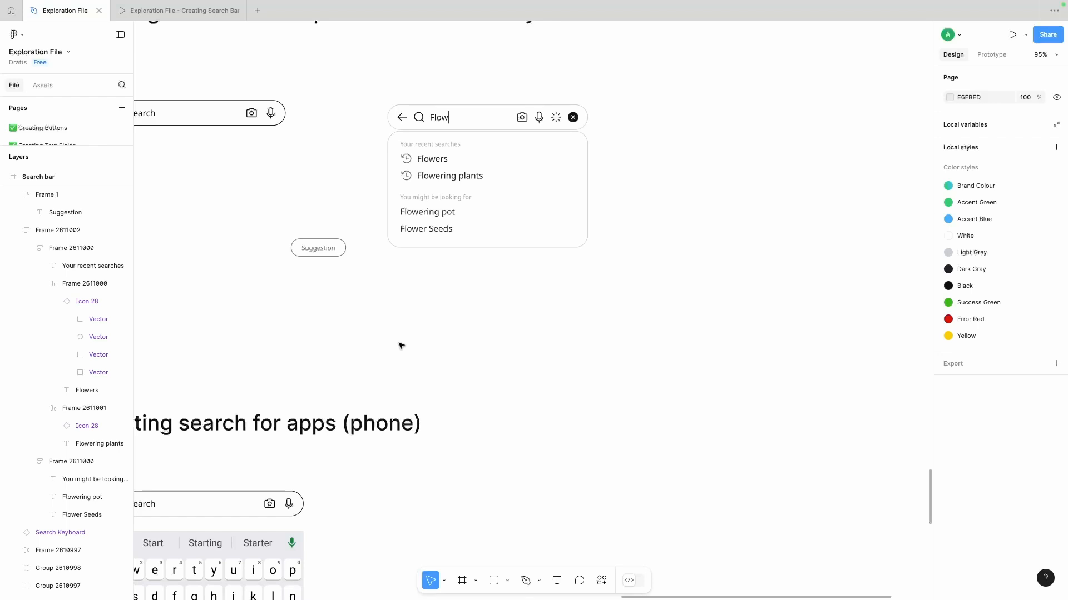
scroll(476, 215, "down", 5, "ctrl")
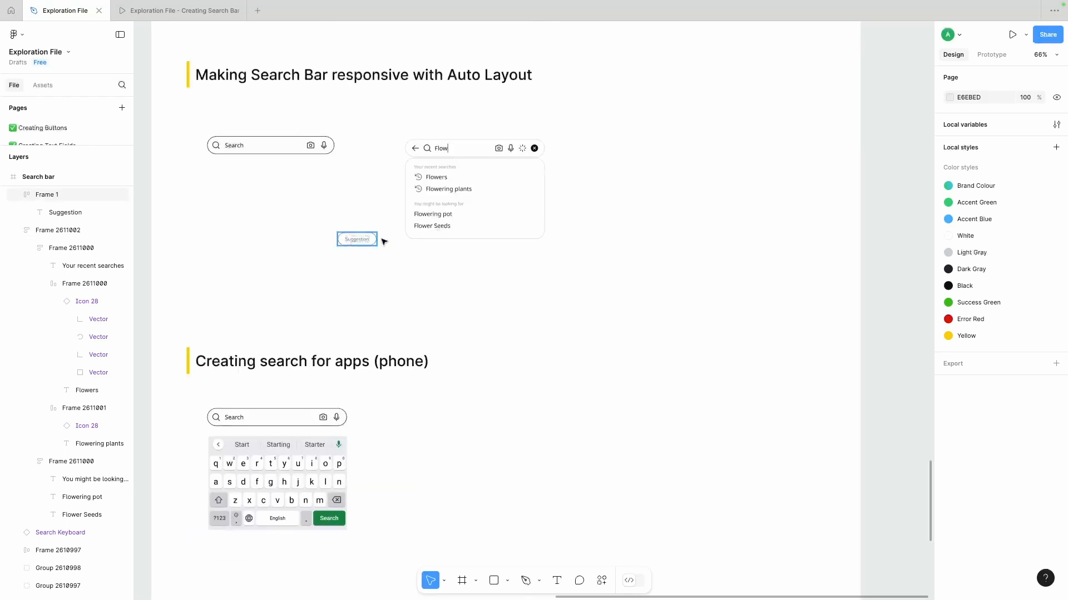
scroll(384, 238, "up", 5, "ctrl")
scroll(383, 298, "right", 1)
left_click(398, 213, "super")
left_click(310, 247)
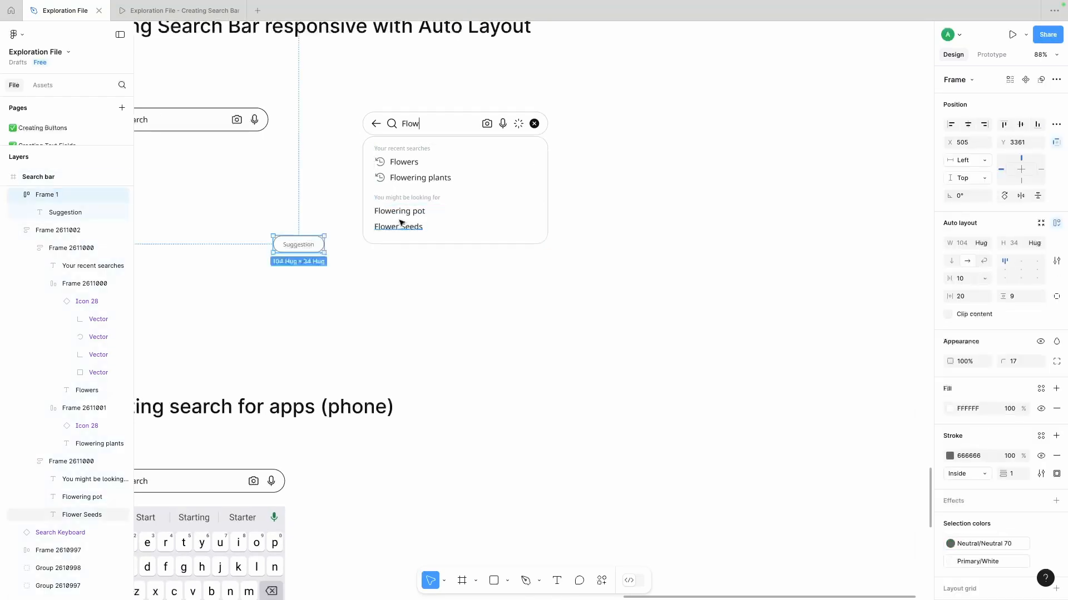
left_click(399, 214, "super")
scroll(389, 292, "right", 1)
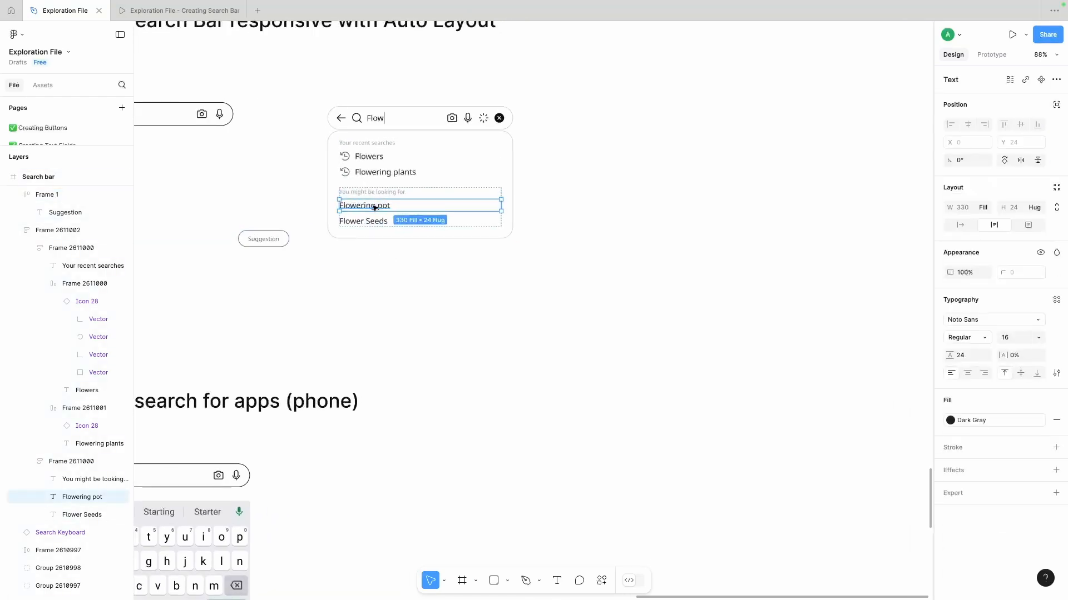
left_click(267, 244)
key("Delete")
- Truncate the Flowers, Flowering plants, Flowering pot and Flower Seeds texts to a maximum of 1 line
scroll(445, 212, "up", 1)
left_click_drag(560, 119, 302, 283)
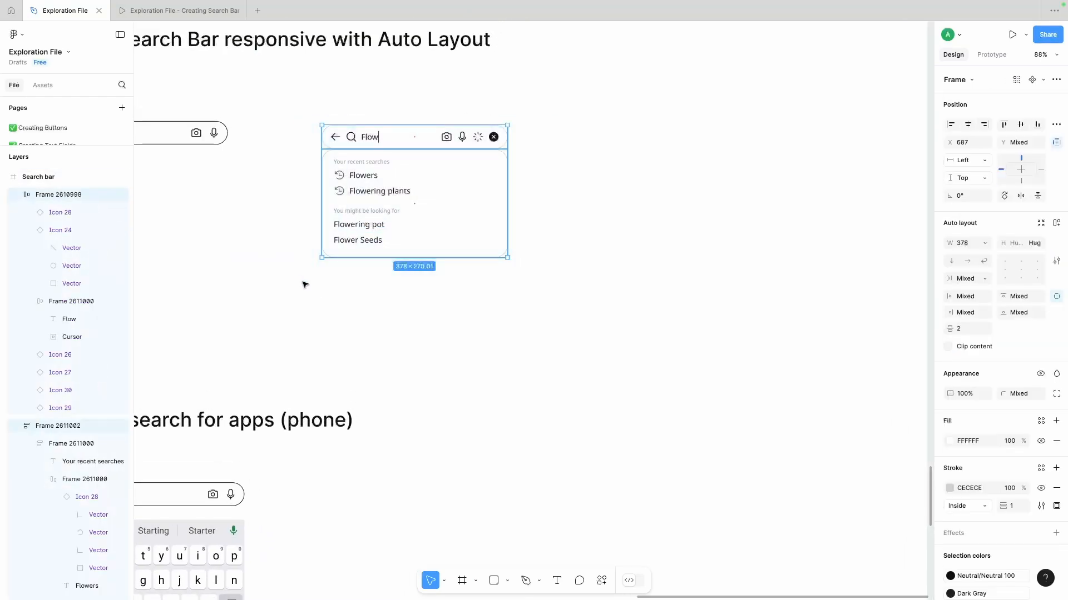
left_click(445, 278)
scroll(445, 278, "down", 5)
scroll(437, 221, "up", 5)
left_click(379, 213, "super")
left_click(380, 227, "shift+super")
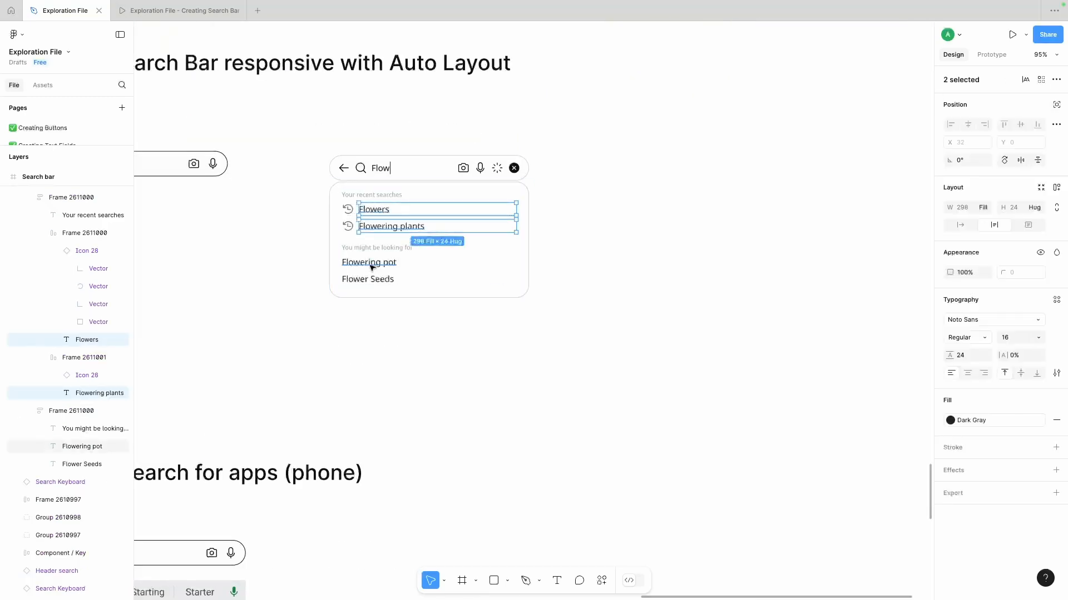
left_click(369, 265, "shift+super")
left_click(370, 280, "shift+super")
left_click(1056, 376)
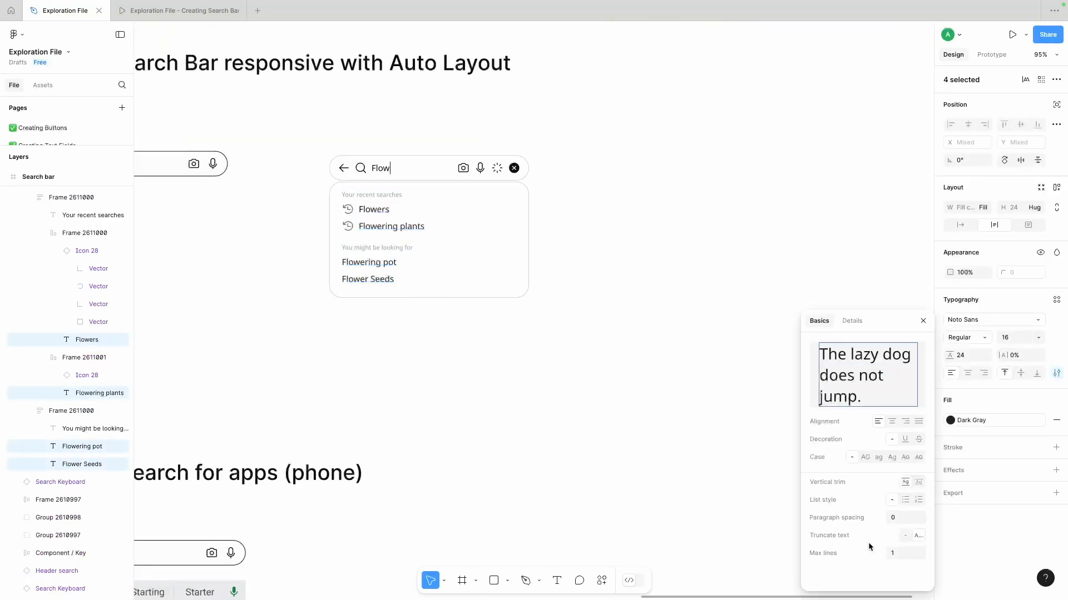
- Try narrowing the Flow search bar and its panel together, and undo the resize
left_click(600, 278)
left_click(439, 168)
left_click(489, 200, "shift")
left_click_drag(529, 210, 400, 262)
key("super+z")
- Move the Search bar up toward the section heading and place the Flow search bar with its panel beneath it
left_click(534, 104)
scroll(378, 274, "down", 5)
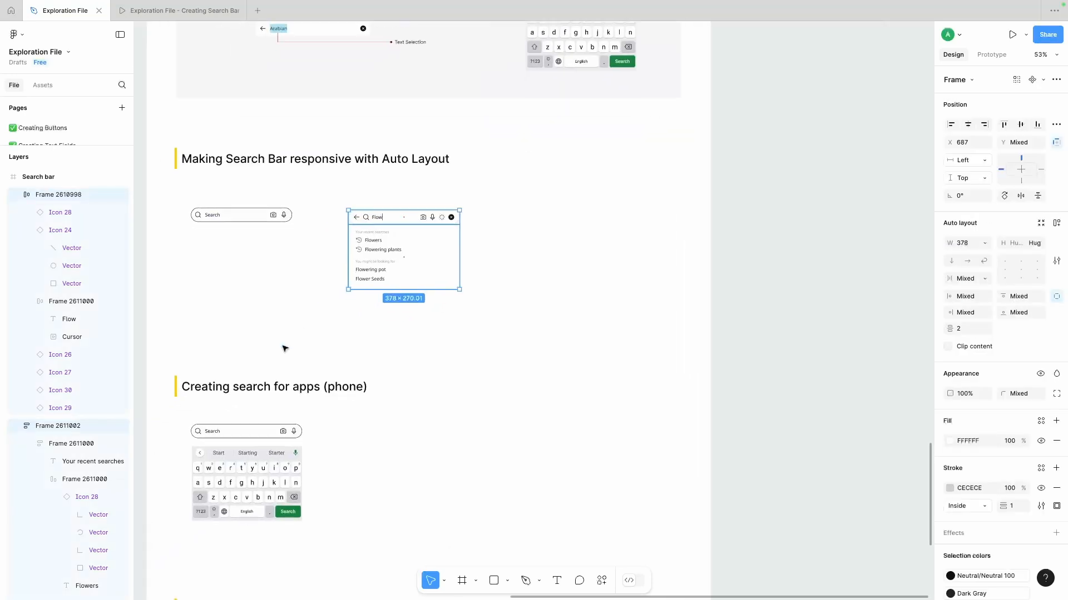
left_click_drag(241, 212, 238, 193)
left_click_drag(318, 210, 545, 372)
left_click_drag(432, 254, 273, 276)
- Try a duplicate of the Flow search bar and panel beside the original, and undo it
left_click_drag(266, 275, 393, 274, "alt")
left_click(309, 251)
scroll(243, 234, "up", 5)
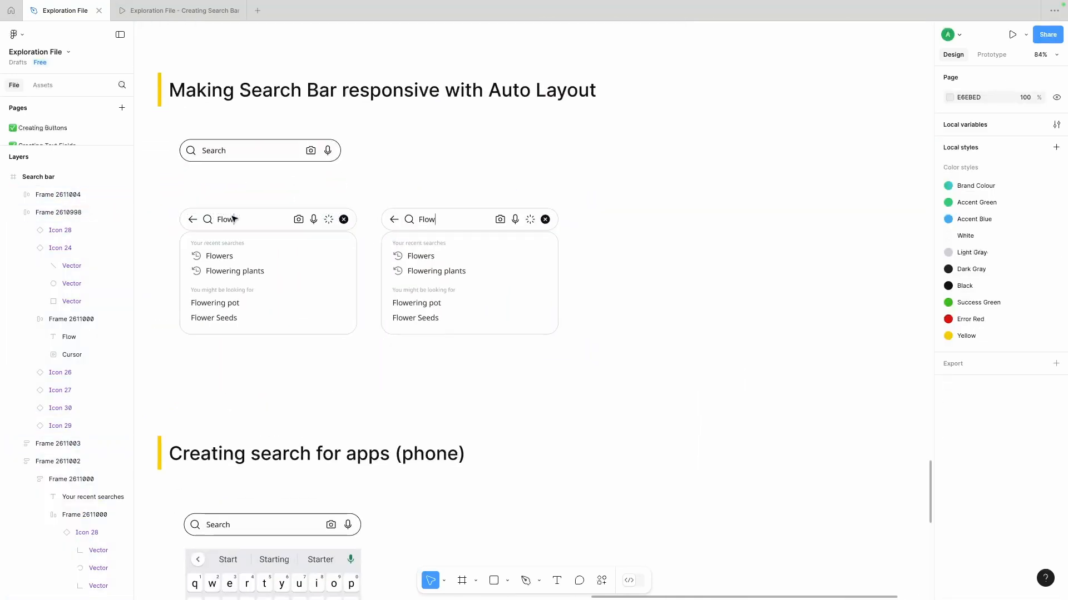
left_click(245, 252)
left_click(181, 216)
key("super+z")
left_click(160, 205)
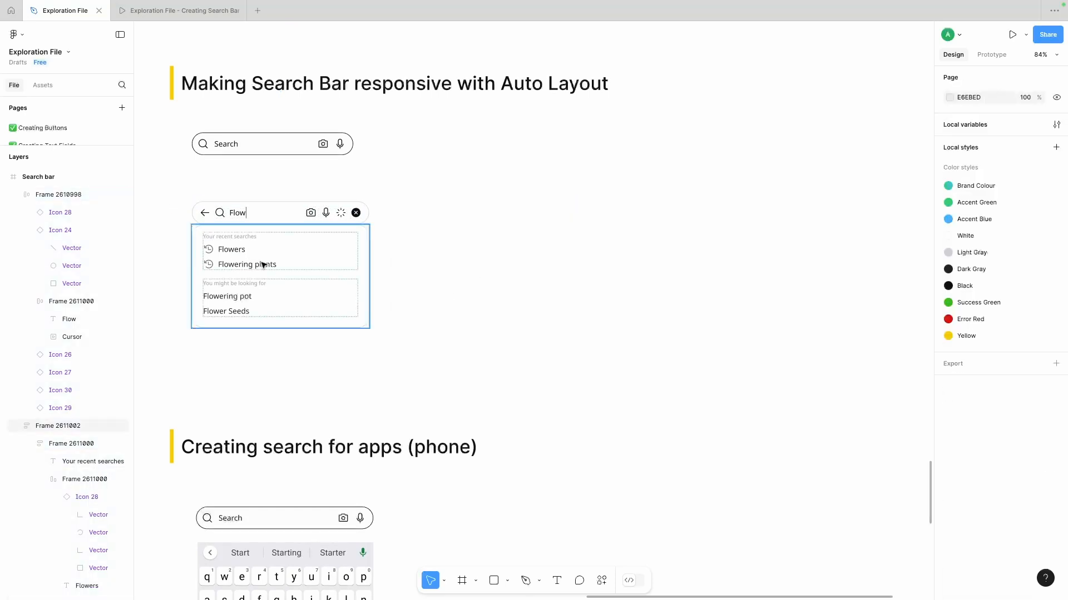
- Try widening the Flow search bar and panel together and editing the Flow text, undoing the changes
left_click(262, 264)
left_click(311, 216, "shift")
left_click_drag(369, 247, 394, 241)
key("super+z")
left_click(236, 215, "super")
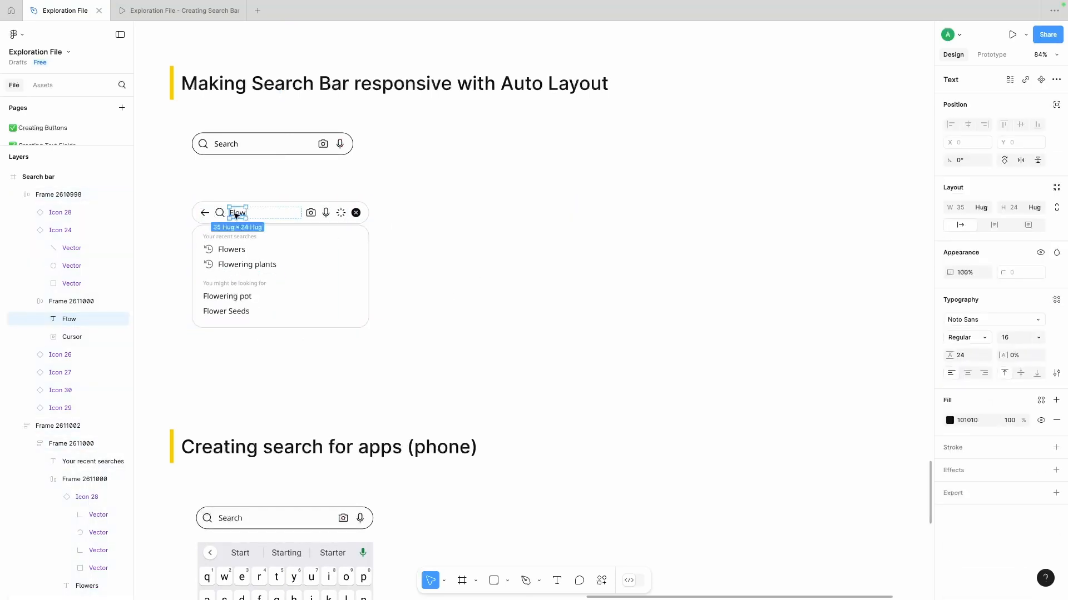
left_click(237, 215)
double_click(238, 215)
type("cxz")
left_click(431, 225)
scroll(424, 195, "down", 5)
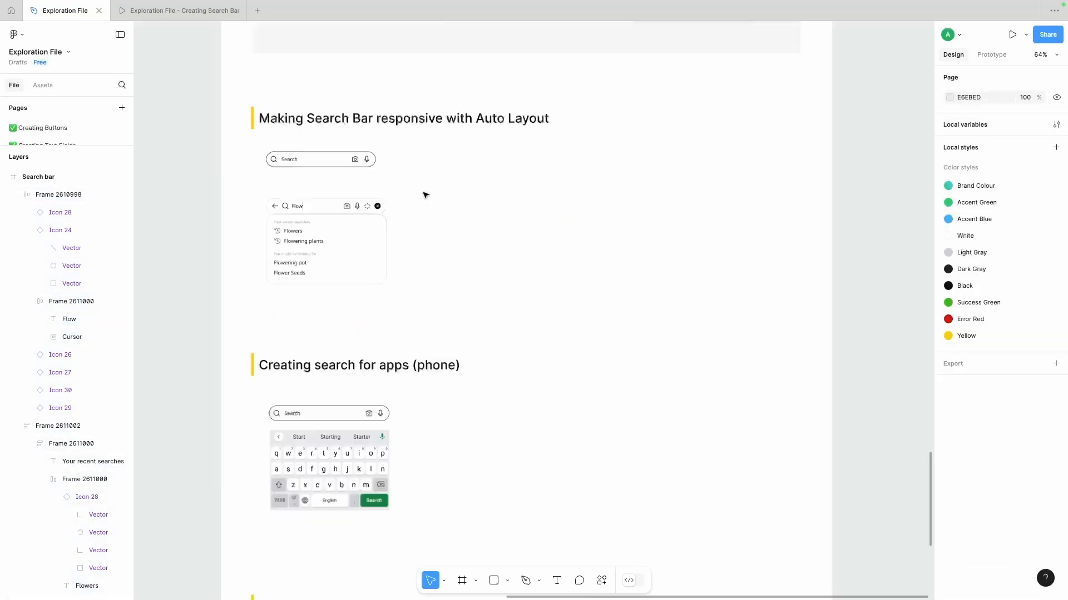
scroll(423, 195, "up", 10)
scroll(426, 195, "down", 4)
scroll(424, 195, "down", 5)
scroll(331, 258, "up", 5)
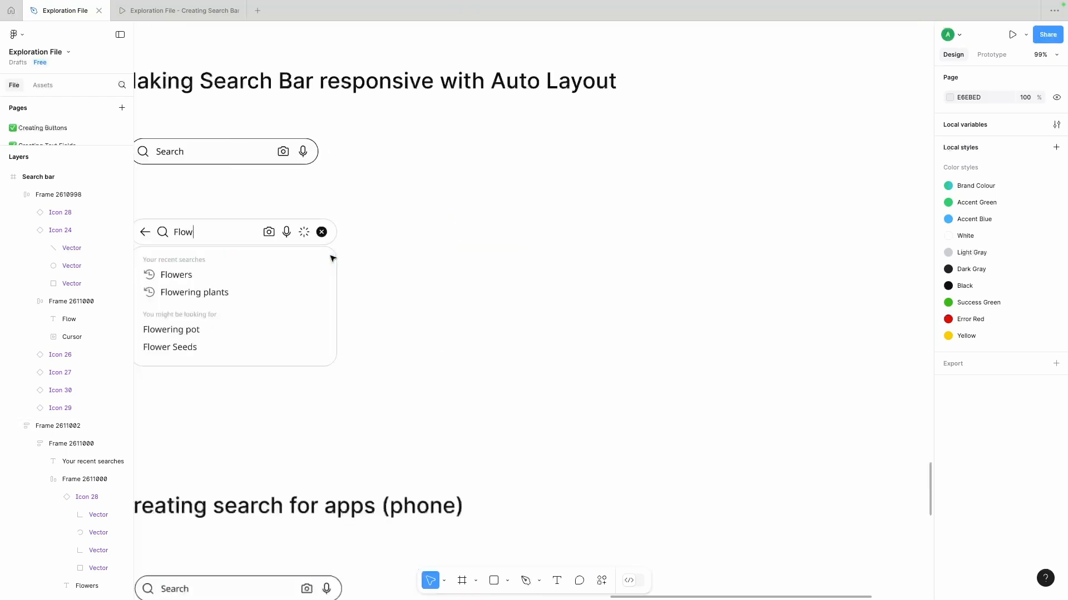
scroll(331, 258, "down", 3)
- Duplicate the Flow search bar and panel to the right of the original, and delete the original's suggestions panel
left_click(344, 198)
left_click(280, 260, "shift")
left_click_drag(281, 260, 435, 261)
left_click(338, 252)
key("Delete")
scroll(338, 253, "right", 3)
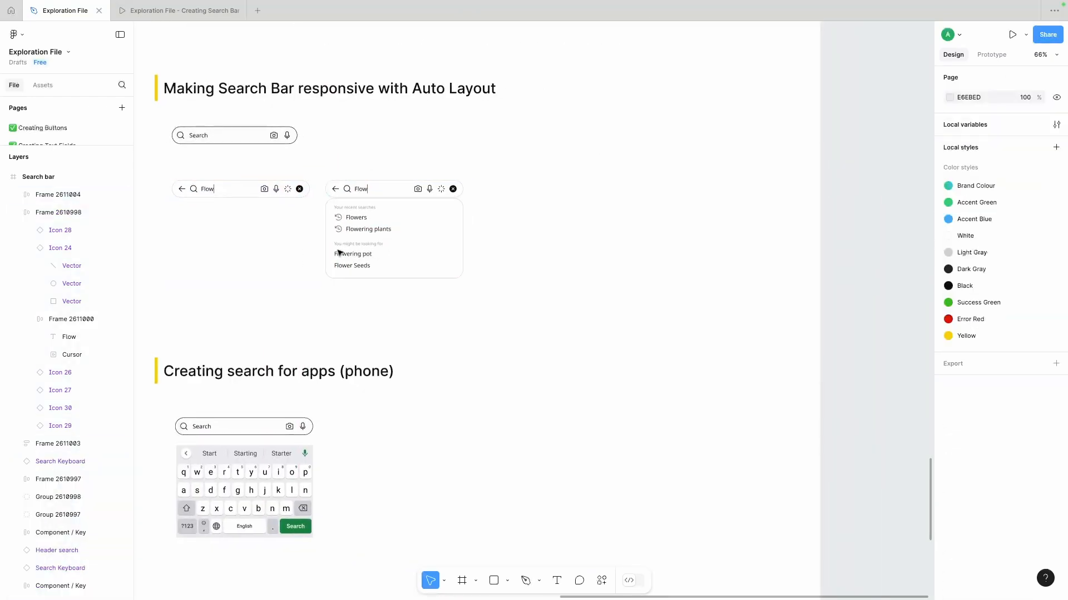
- Hide the back arrow, loading and clear icons in the search bar that has no panel
scroll(174, 181, "up", 5)
double_click(177, 185)
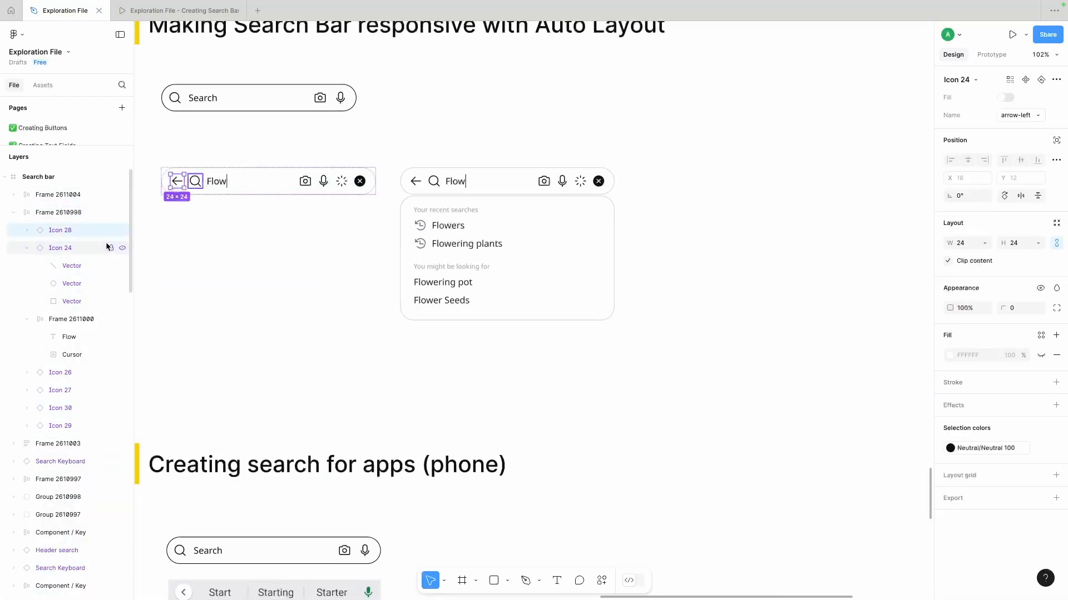
left_click(122, 231)
left_click(343, 184)
left_click(363, 183, "shift")
left_click(123, 409)
scroll(334, 294, "down", 1)
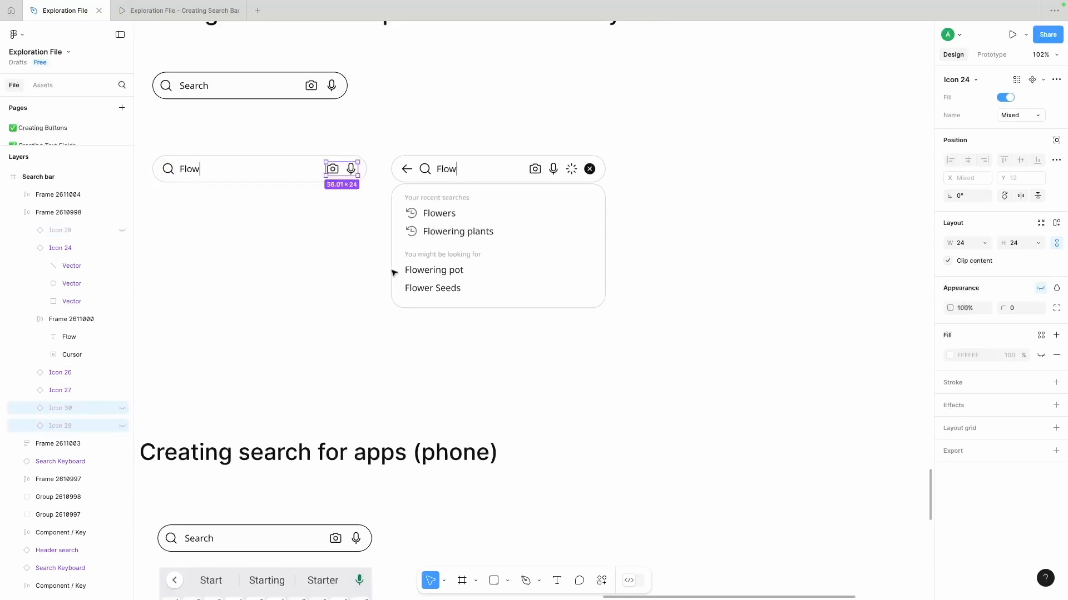
- Hide the magnifying glass, loading and clear icons in the search bar above the suggestions panel
left_click(392, 268)
double_click(424, 168)
left_click(122, 230)
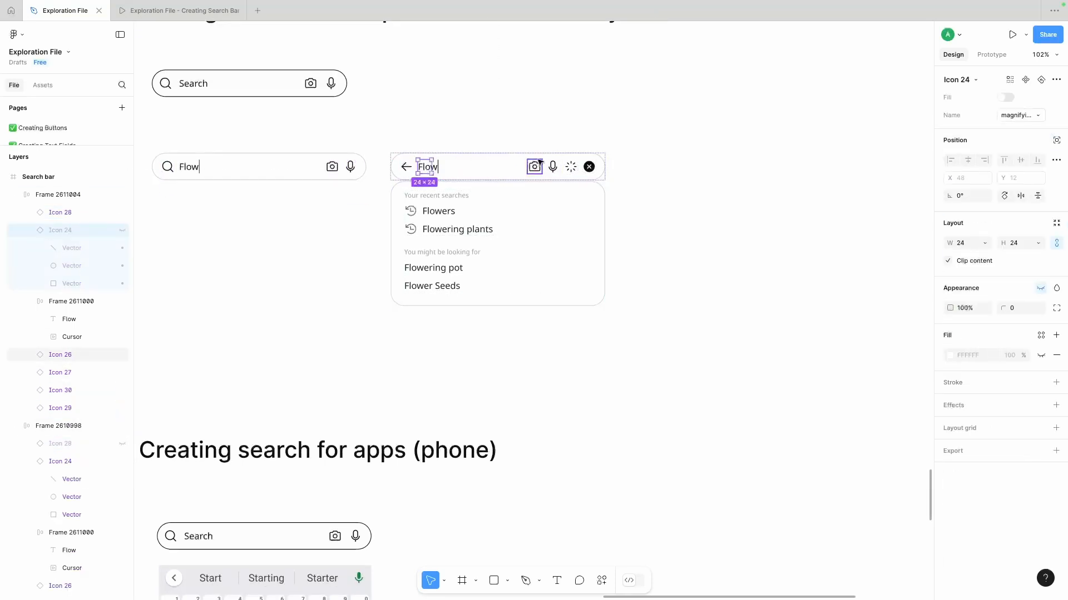
left_click(571, 167)
left_click(591, 166, "shift")
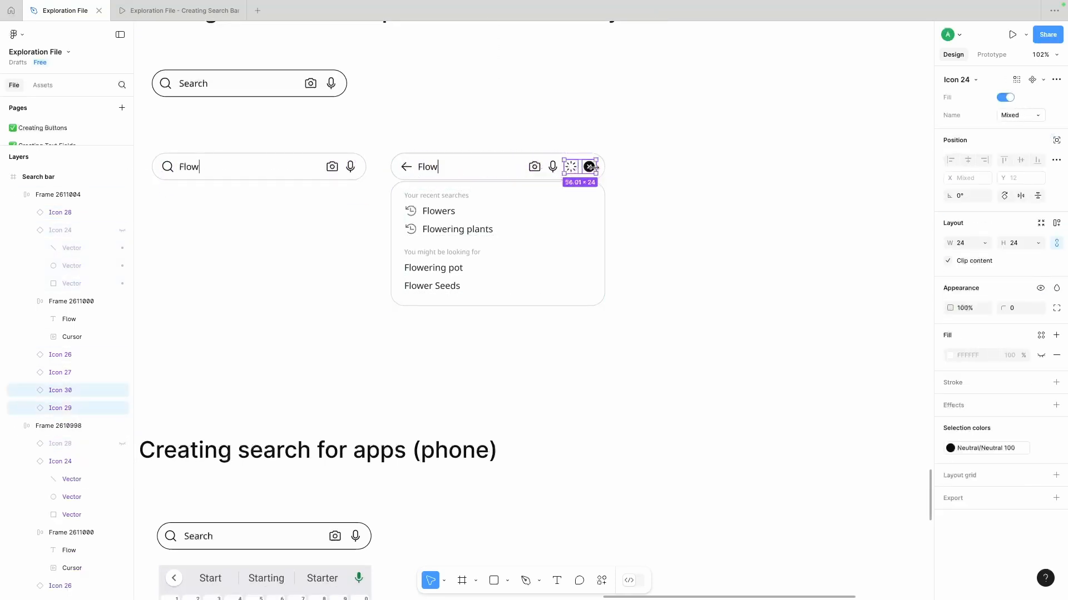
left_click(122, 408)
left_click(729, 213)
- Change the Flow text to Search in the bar without a panel and hide its text cursor
scroll(729, 213, "right", 1)
left_click_drag(648, 110, 283, 267)
scroll(222, 184, "left", 1)
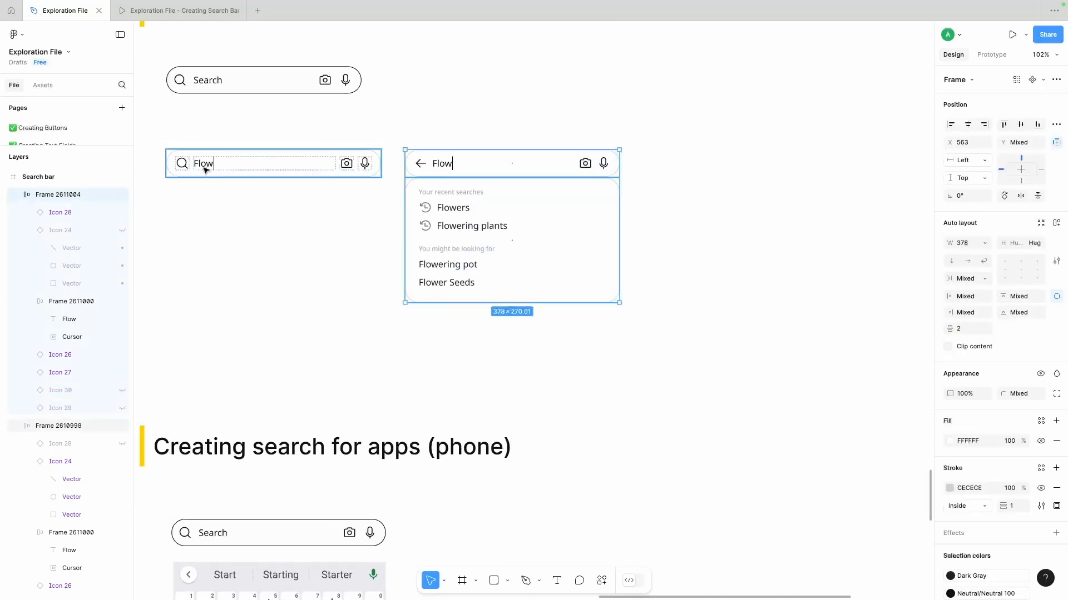
double_click(204, 166)
type("Search")
left_click(233, 212)
double_click(223, 165)
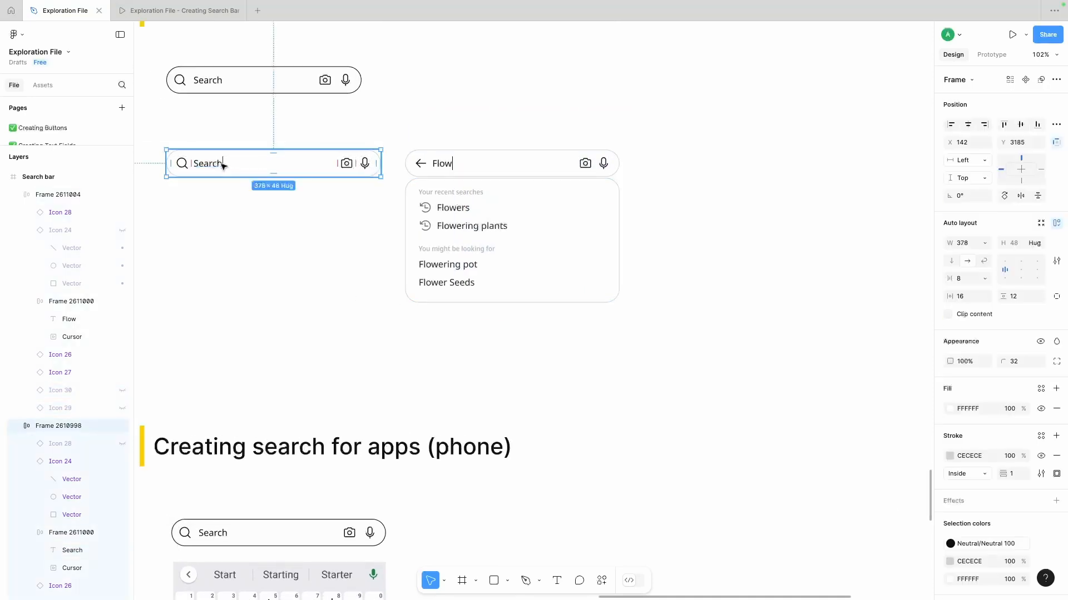
double_click(223, 165)
scroll(106, 414, "down", 6)
left_click(122, 241)
left_click(312, 236)
- Duplicate the Flow search bar and its suggestions panel to the right as a third state
scroll(513, 184, "right", 1)
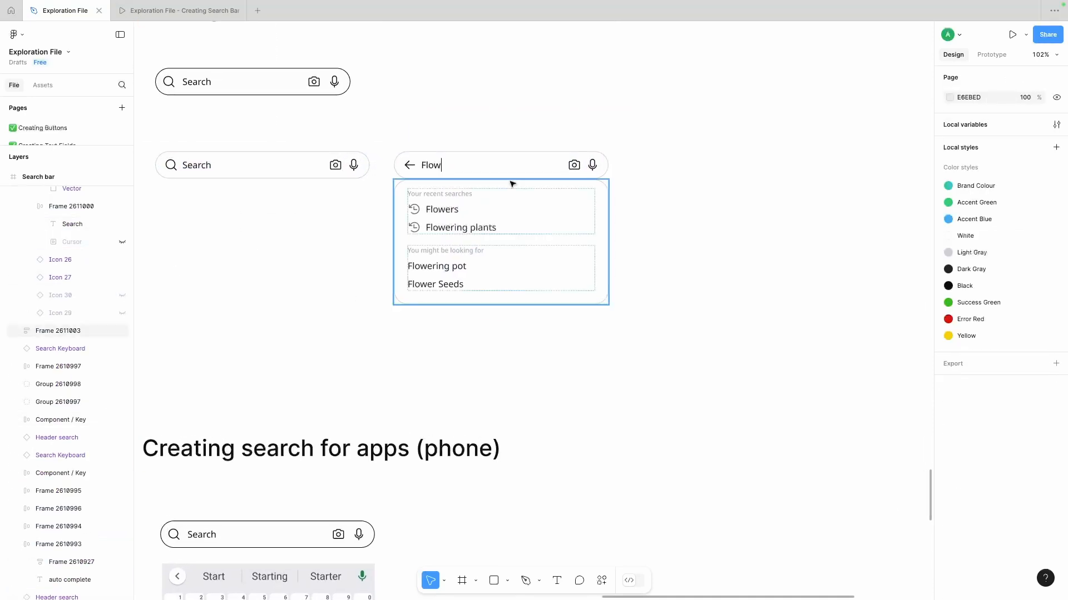
left_click_drag(608, 151, 390, 304)
left_click_drag(396, 225, 659, 225)
scroll(649, 95, "right", 2)
- Hide the Flow text in the middle search bar, keeping only the cursor
left_click(321, 167)
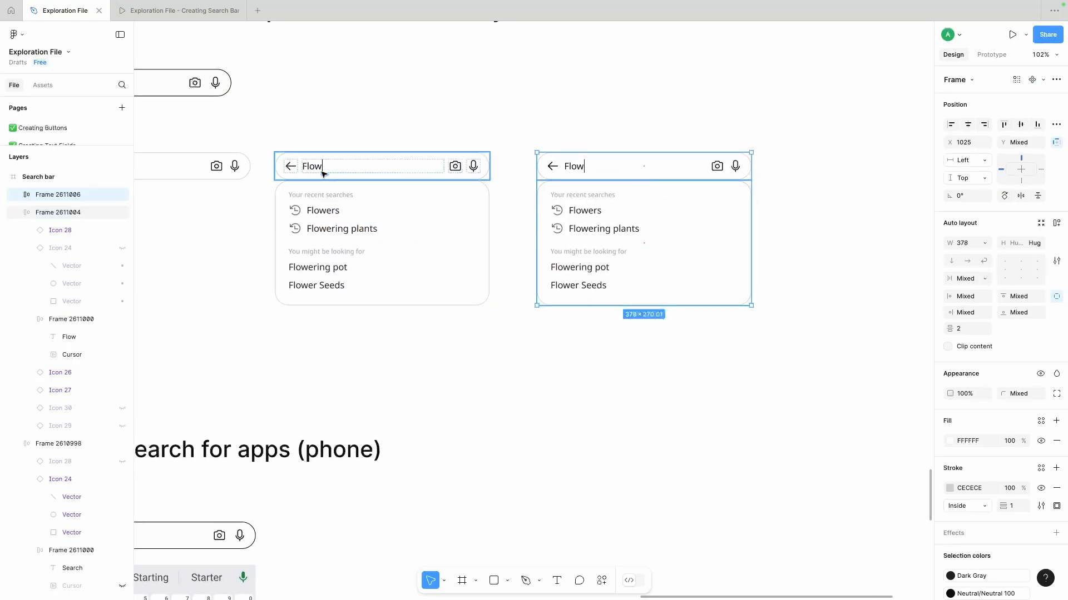
double_click(312, 167)
left_click(123, 337)
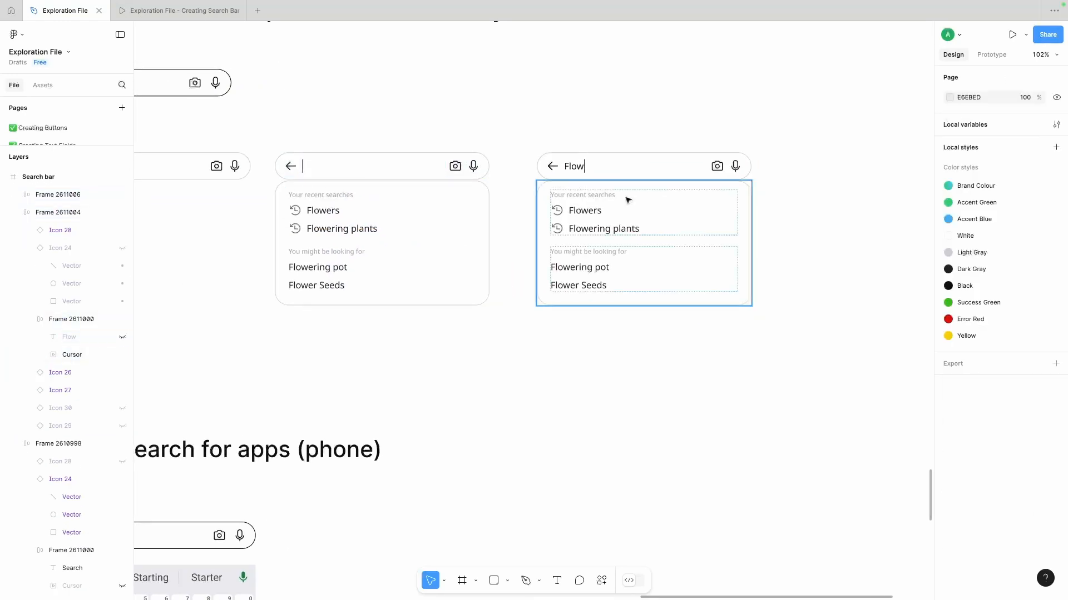
- Try hiding the "Your recent searches" section in the third state's panel, and undo it
double_click(583, 214)
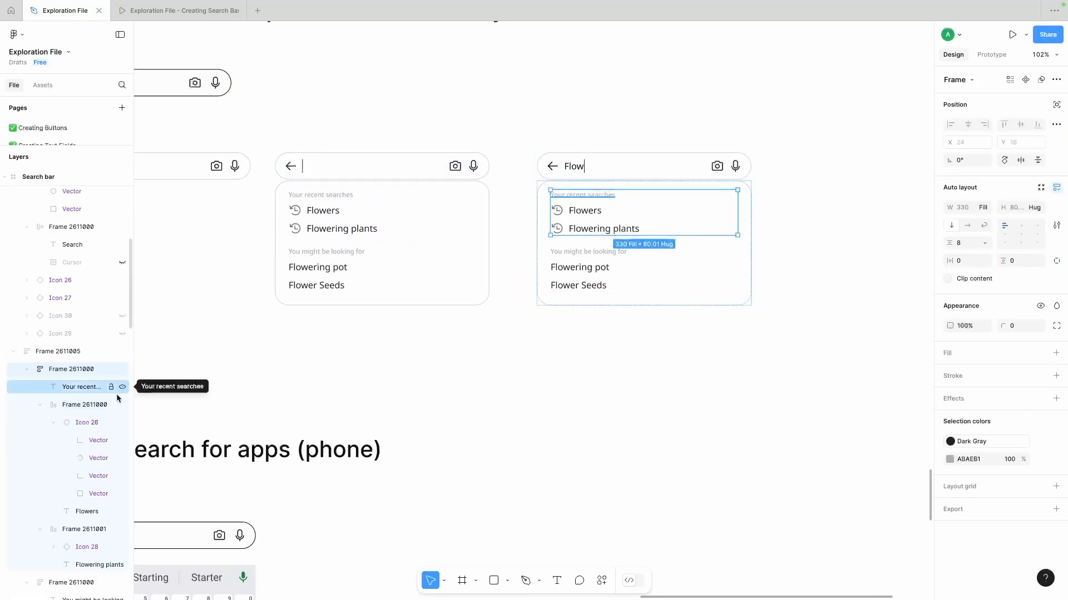
left_click(123, 370)
left_click(617, 275)
double_click(576, 214)
double_click(576, 214)
left_click_drag(570, 213, 533, 213)
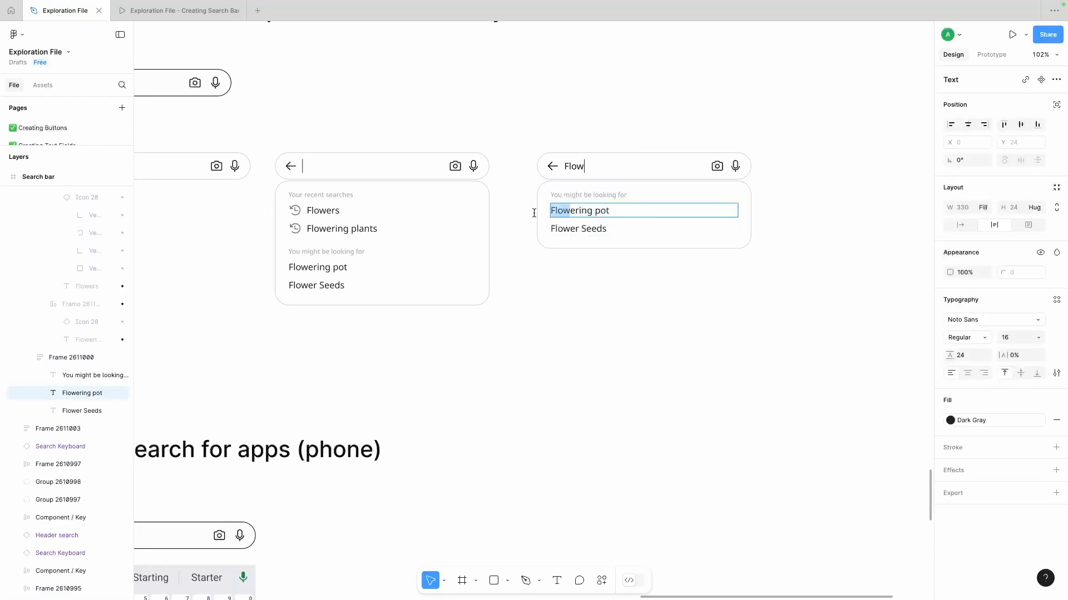
left_click(586, 228)
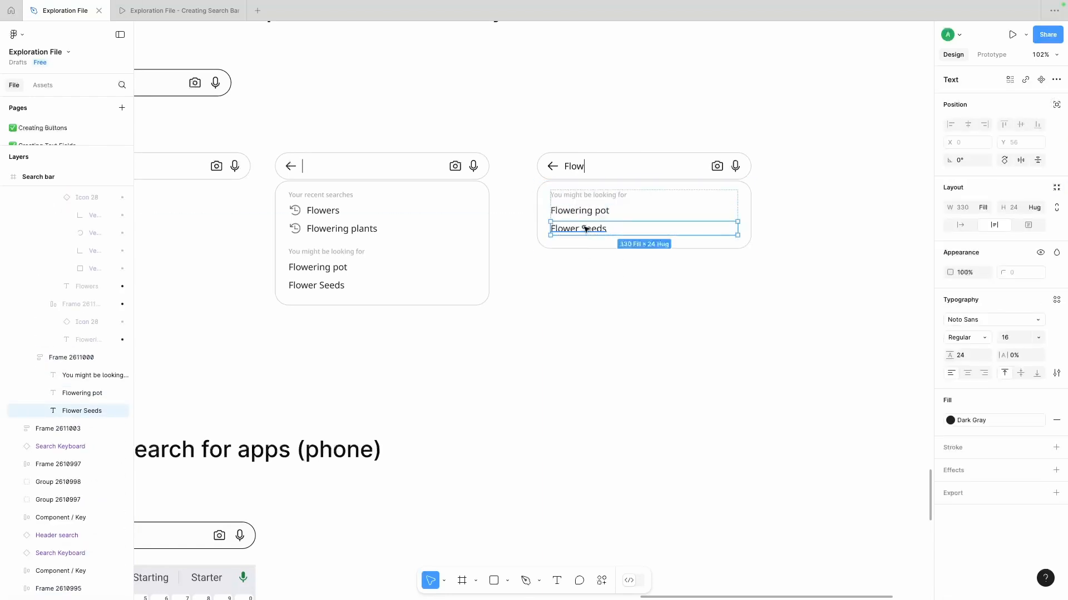
key("ctrl+z")
key("ctrl+z")
key("ctrl+z")
key("ctrl+z")
- Make the Flow part bold in Flowers, Flowering plants, Flowering pot and Flower Seeds in the third state's panel
double_click(586, 216)
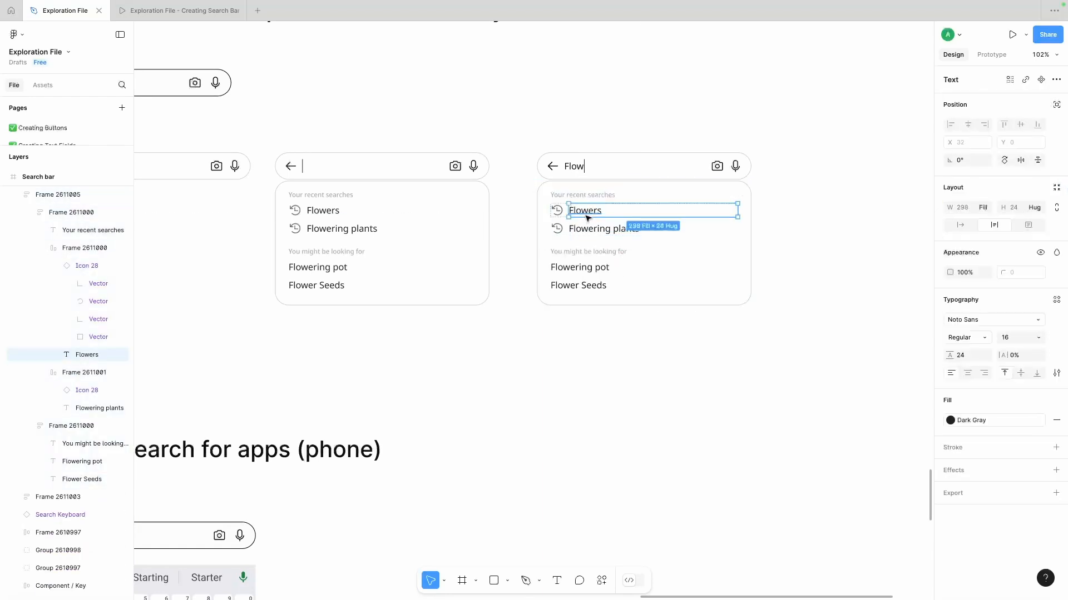
left_click(591, 230)
left_click(568, 267)
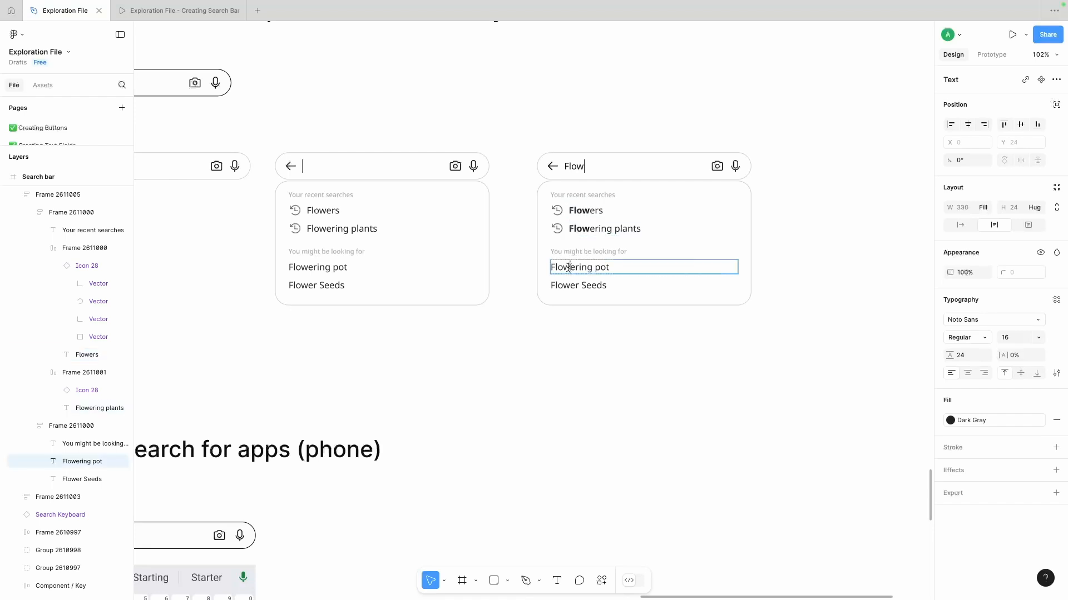
key("ctrl+b")
left_click(570, 285)
left_click_drag(570, 284, 542, 286)
key("ctrl+b")
left_click(579, 348)
left_click(579, 348)
- Hide the camera and microphone icons in the Flow search bar and show the spinner icon instead
scroll(578, 348, "right", 2)
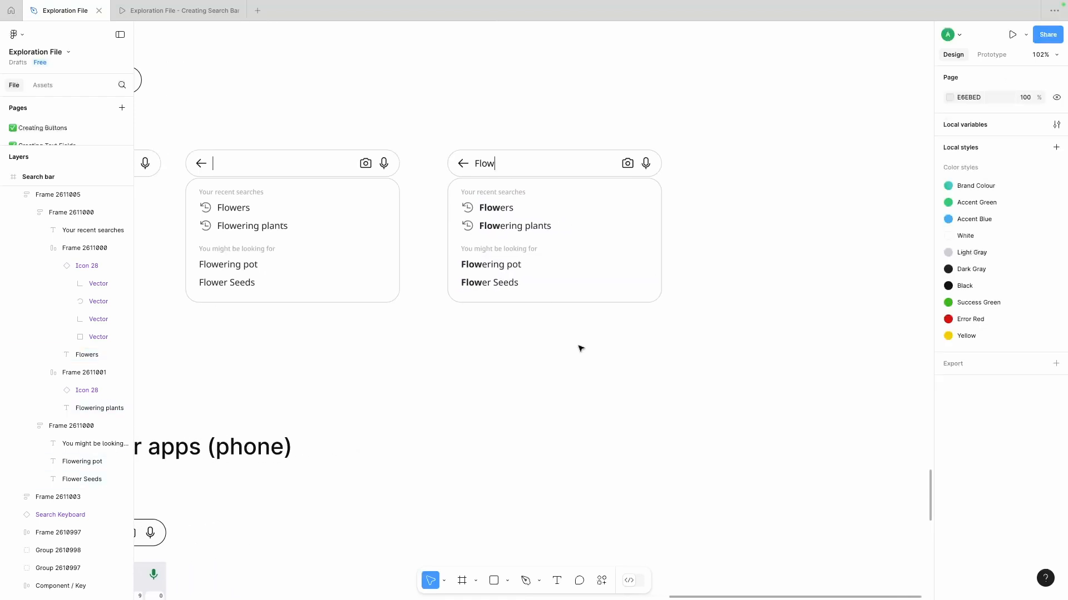
scroll(524, 110, "right", 1)
scroll(524, 110, "down", 3)
left_click(589, 145)
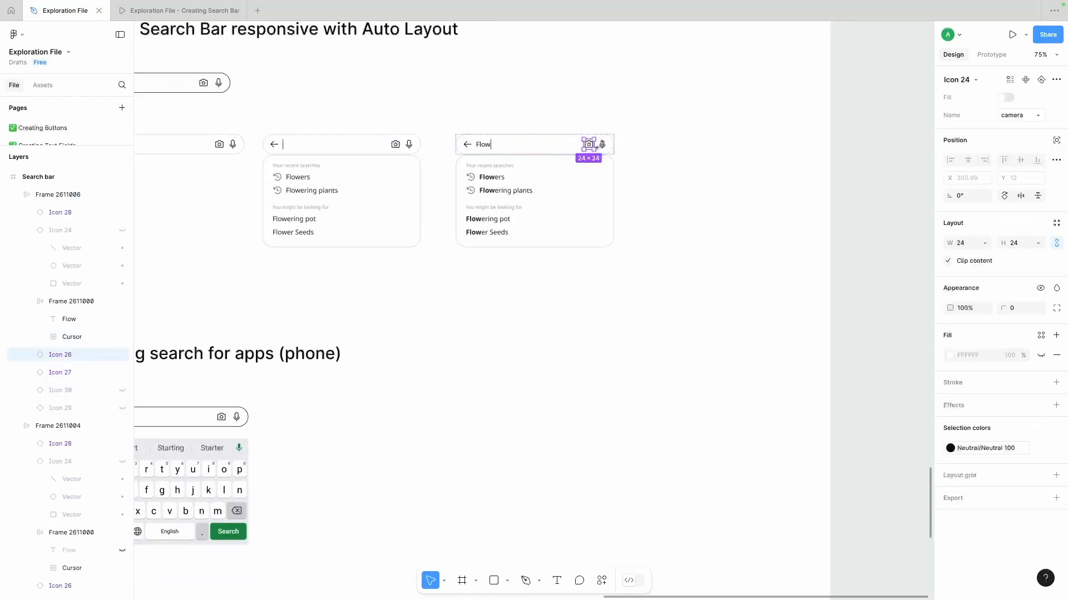
left_click(122, 372)
left_click(122, 391)
left_click(657, 235)
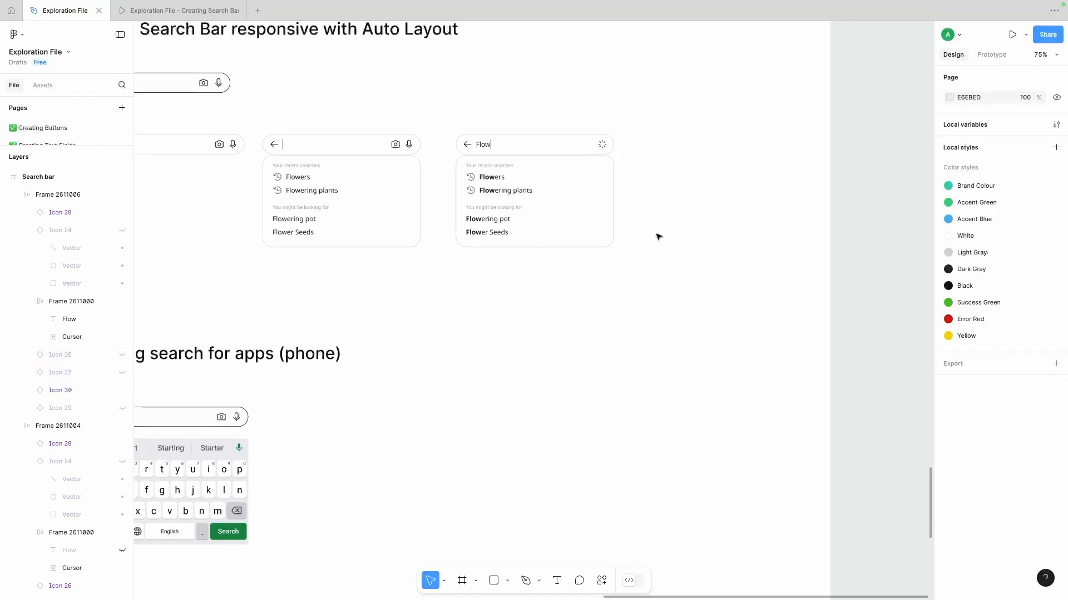
- Duplicate the Flow search bar and its suggestions panel to the right as a fourth state
scroll(658, 234, "right", 1)
left_click_drag(619, 118, 443, 272)
left_click_drag(466, 183, 642, 183)
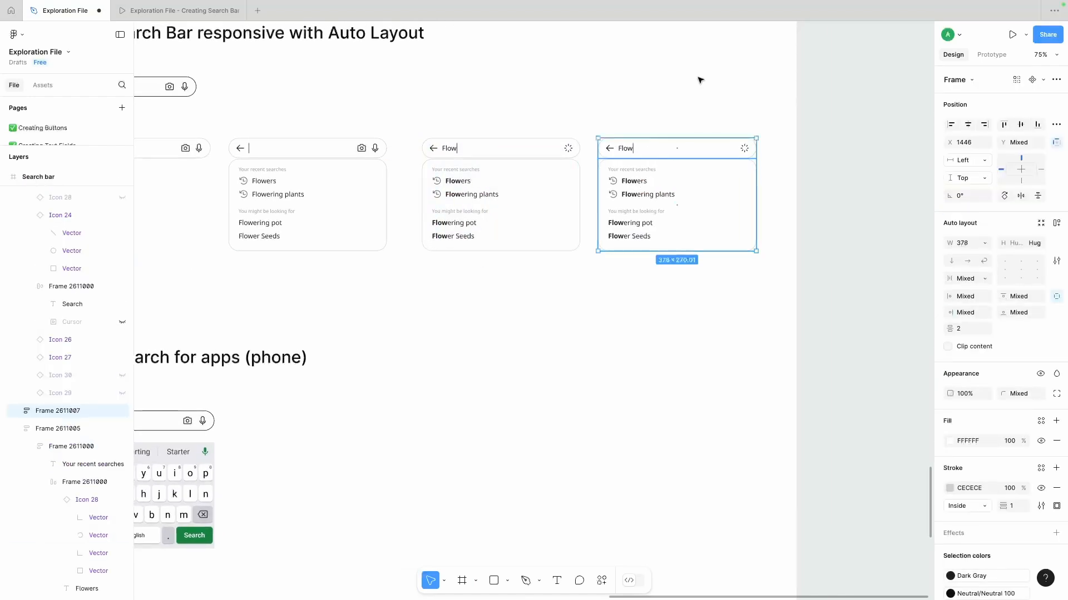
left_click(698, 78)
- Change the fourth search bar's text to Flowers and hide its text cursor
left_click(641, 164)
double_click(634, 151)
double_click(633, 151)
key("Escape")
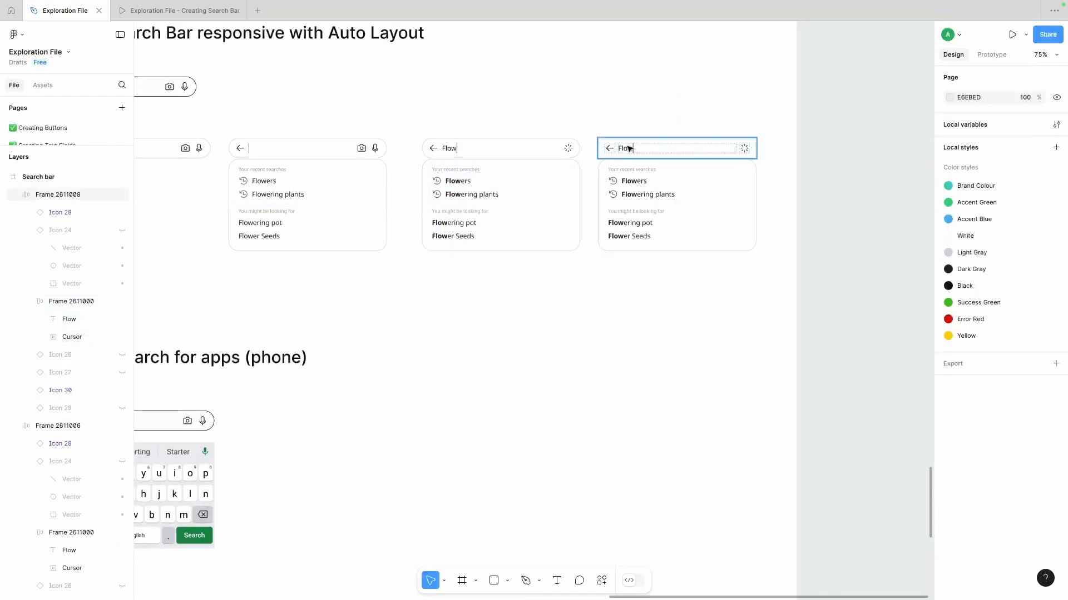
double_click(628, 149)
double_click(627, 148)
left_click(669, 124)
left_click(670, 124)
left_click(643, 150, "super")
- Swap the fourth bar's spinner for the clear icon and delete the suggestions panel beneath it
left_click(743, 152)
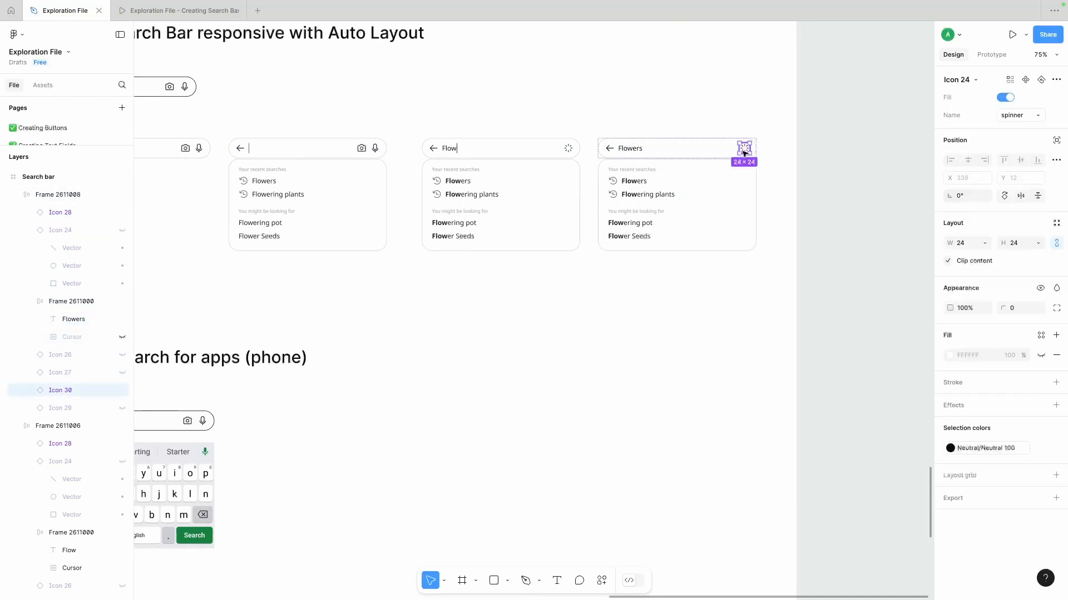
left_click(122, 391)
left_click(123, 408)
left_click(635, 192)
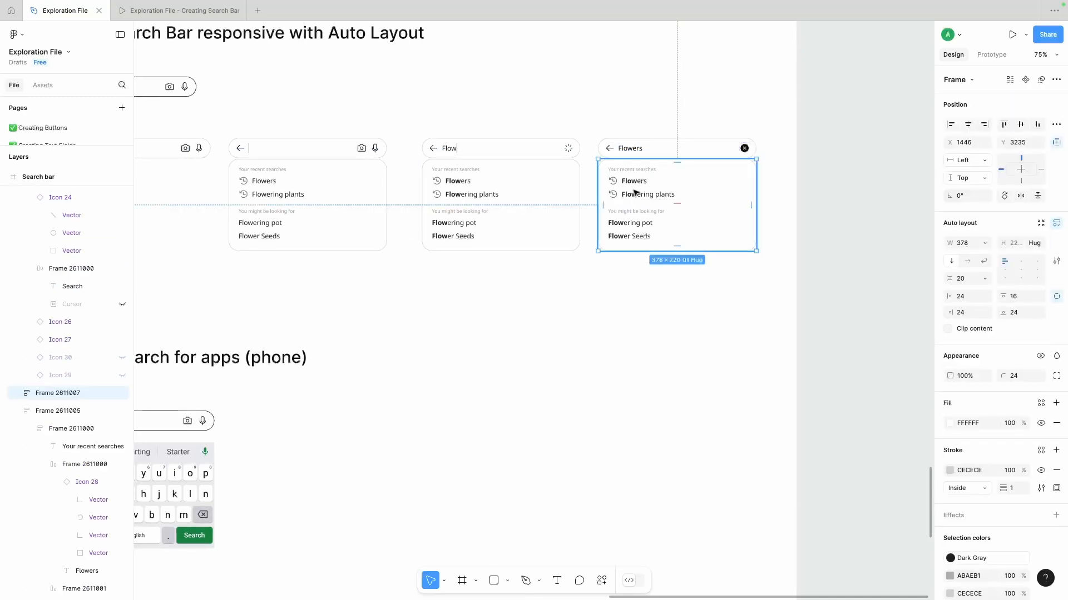
key("Delete")
- Switch to the prototype preview and review the four search bar states and the phone search section
key("ctrl+Tab")
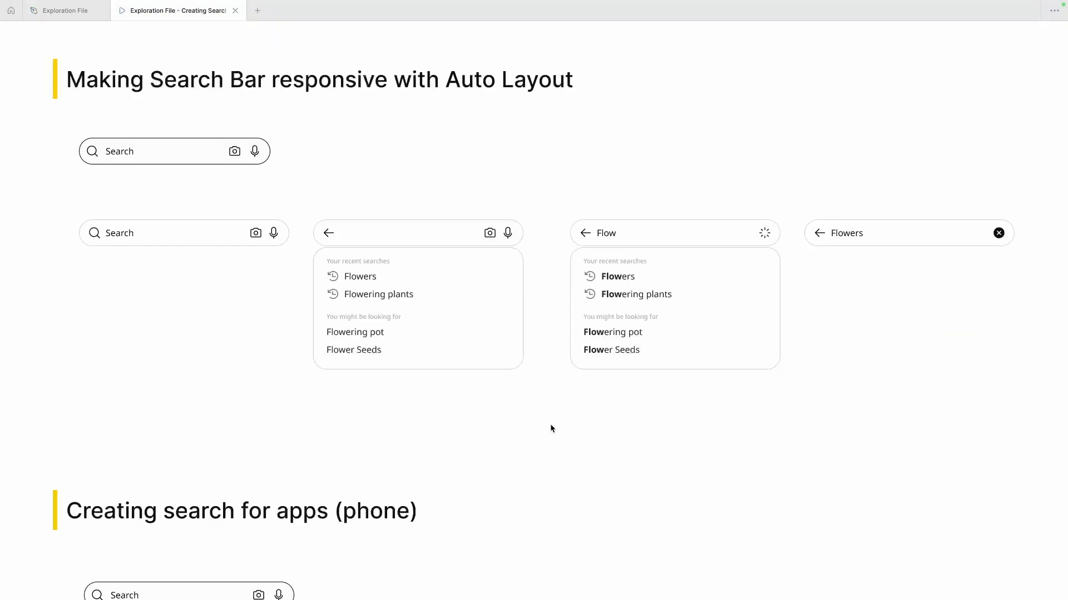
scroll(550, 428, "up", 2)
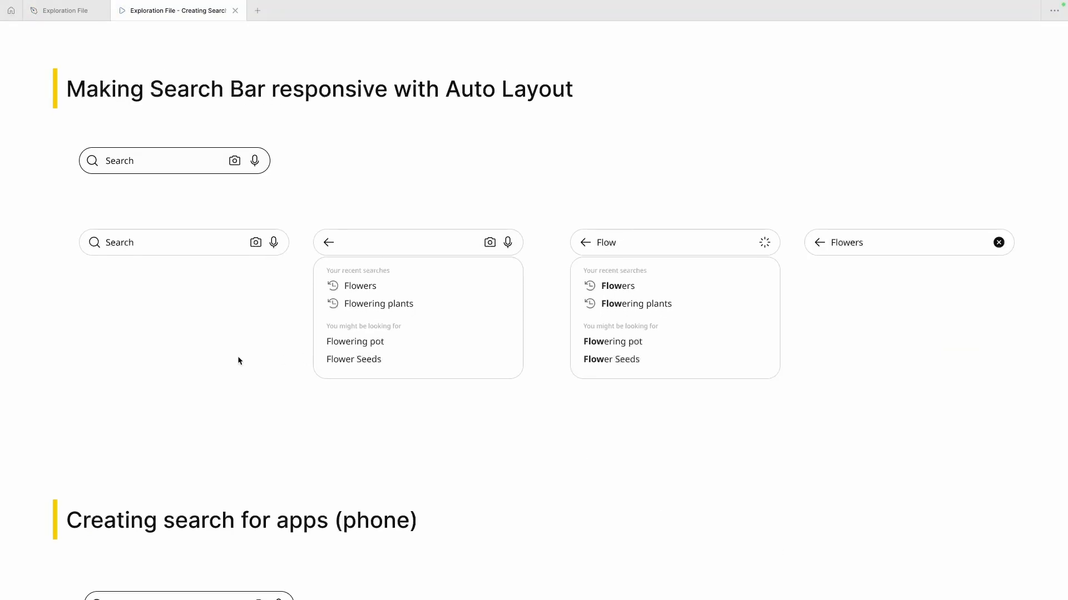
scroll(239, 360, "down", 2)
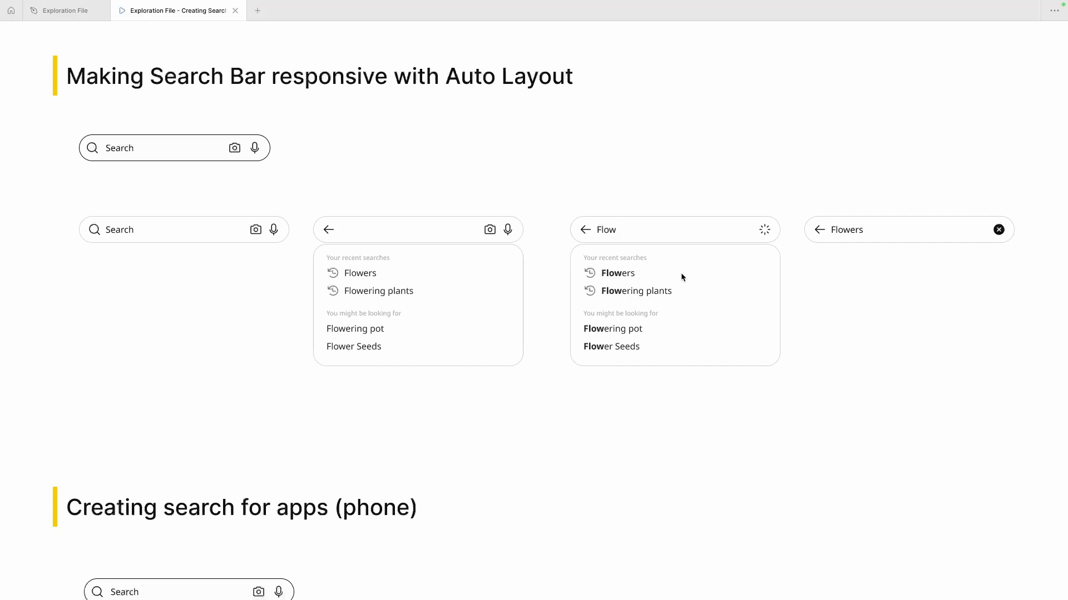
scroll(682, 276, "down", 5)
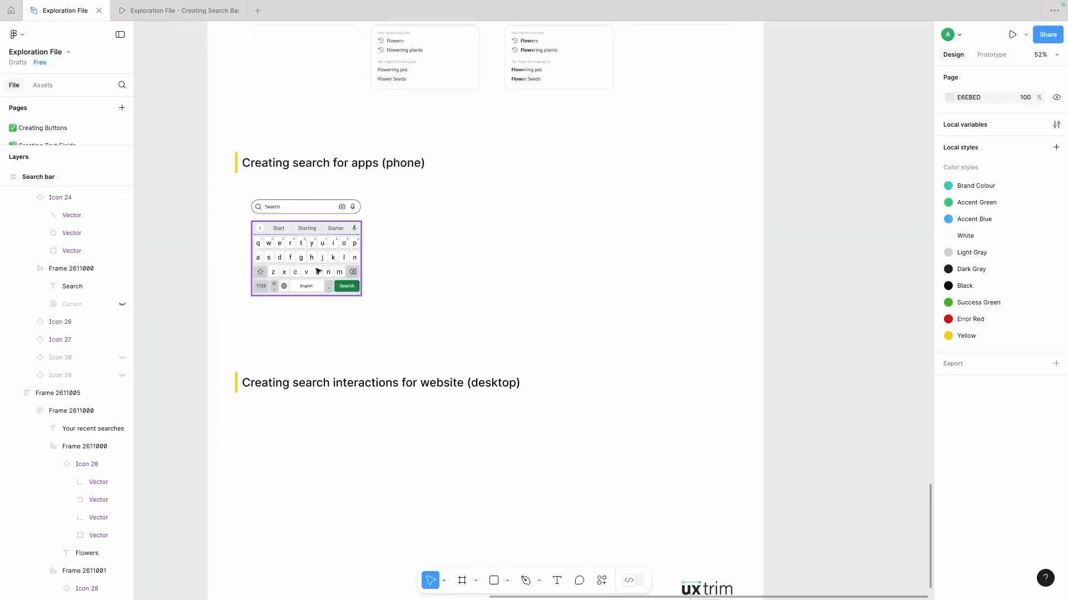
- Return to the design file and move the phone keyboard slightly down, away from its search bar
left_click_drag(351, 257, 353, 276)
left_click(496, 529)
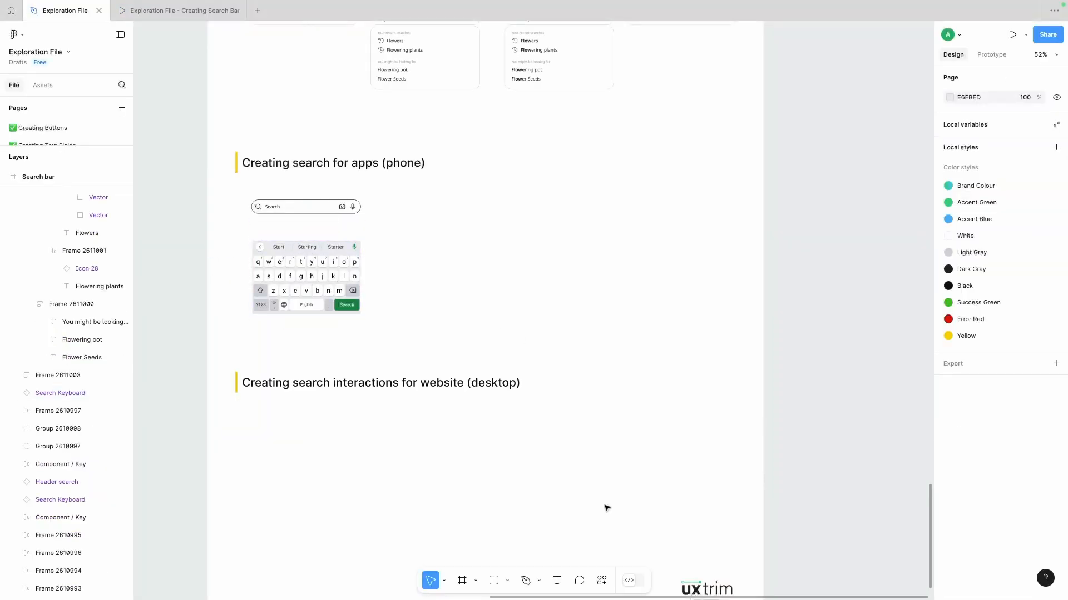
scroll(606, 508, "down", 4)
scroll(443, 254, "up", 3)
- Draw a rectangle about 355 × 509 beside the search bar and keyboard in the phone section
left_click_drag(371, 162, 474, 309)
left_click_drag(432, 204, 421, 194)
left_click(300, 174)
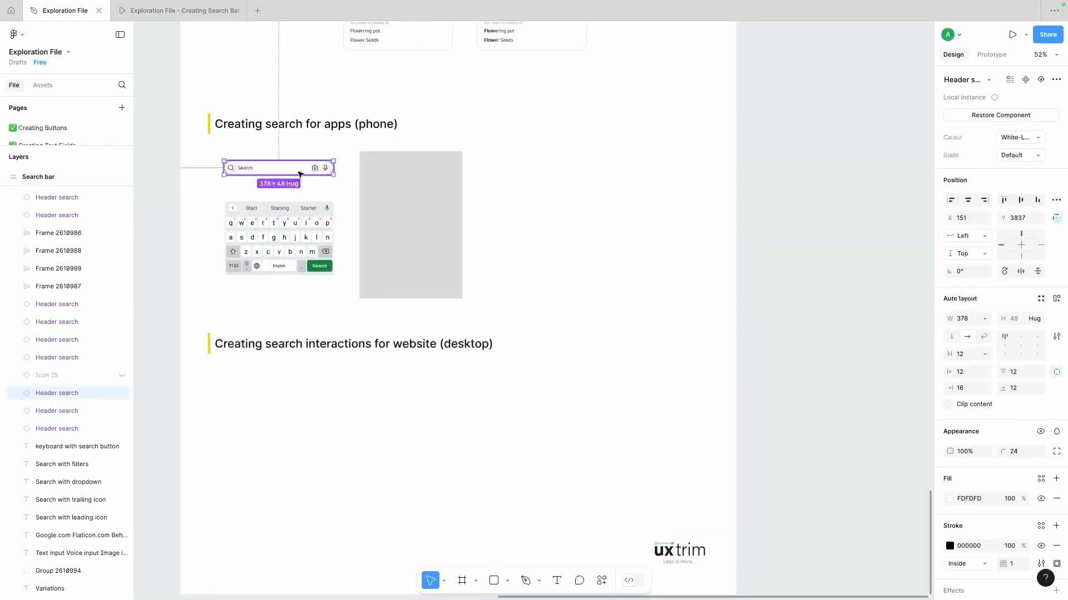
- Resize the rectangle to 400 wide and about 610 high, positioned beside the keyboard
left_click(383, 196)
type("40")
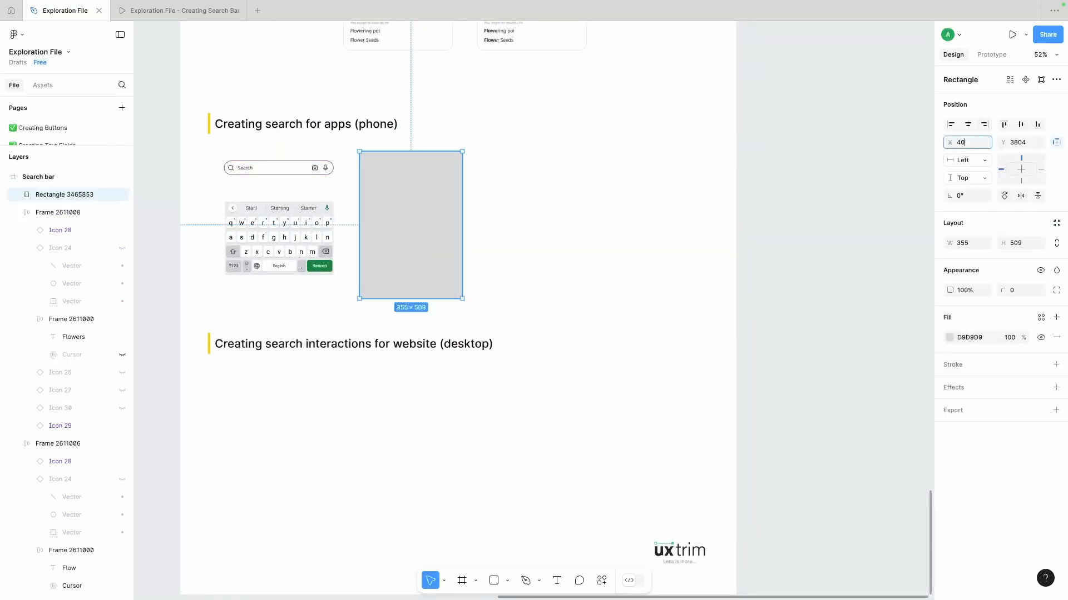
type("0")
key("Return")
type("400")
key("Return")
left_click_drag(344, 204, 409, 204)
left_click_drag(419, 298, 419, 328)
- Set the rectangle's fill to light grey F2F2F2 and its corner radius to 48
left_click(949, 337)
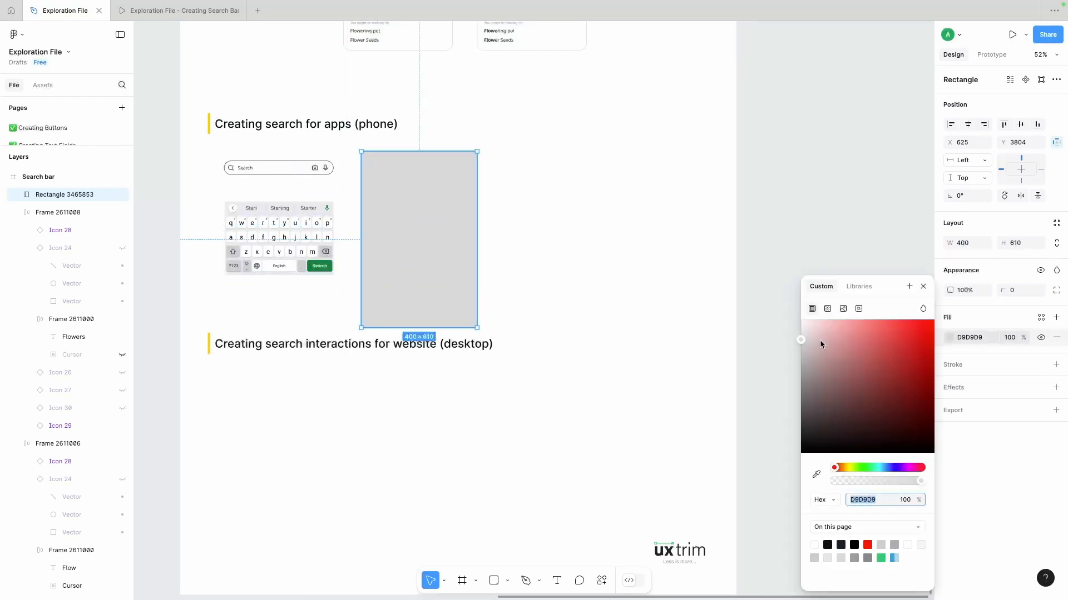
left_click(801, 327)
left_click(1014, 291)
type("48")
key("Return")
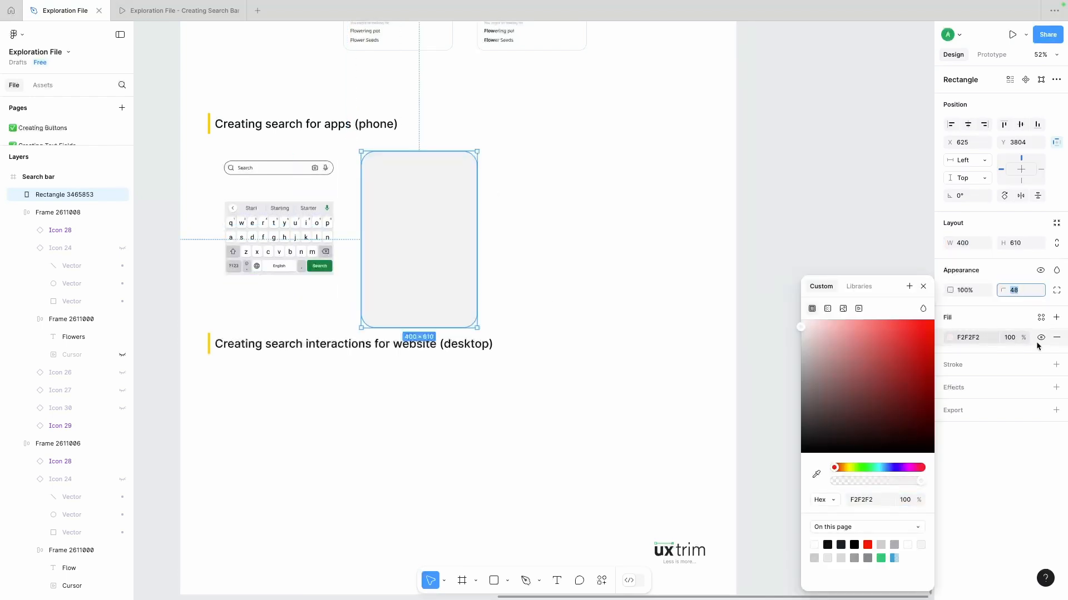
- Add a thick black inside stroke to the rounded rectangle to form a phone outline
left_click(1056, 365)
type("8")
key("Return")
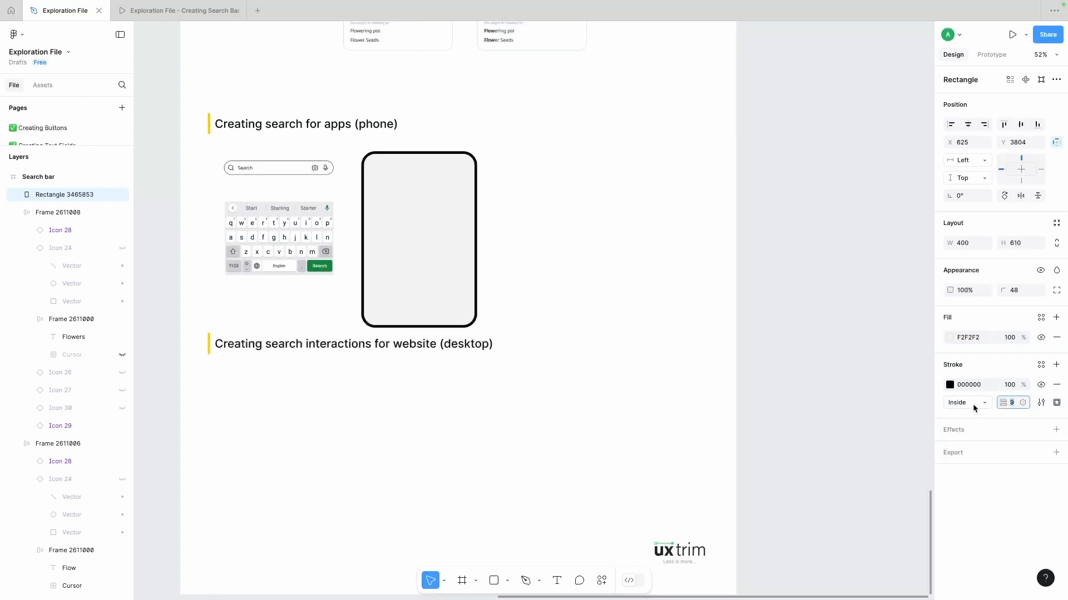
- Move the website search section heading down and stretch the phone outline to a height of about 739
scroll(324, 348, "down", 2)
left_click_drag(199, 327, 281, 374)
left_click(423, 256)
left_click_drag(424, 270, 424, 334)
- Place the keyboard over the lower part of the phone outline and set the outline's stroke position to Outside
left_click_drag(267, 183, 404, 248)
scroll(404, 246, "up", 5)
left_click(572, 278)
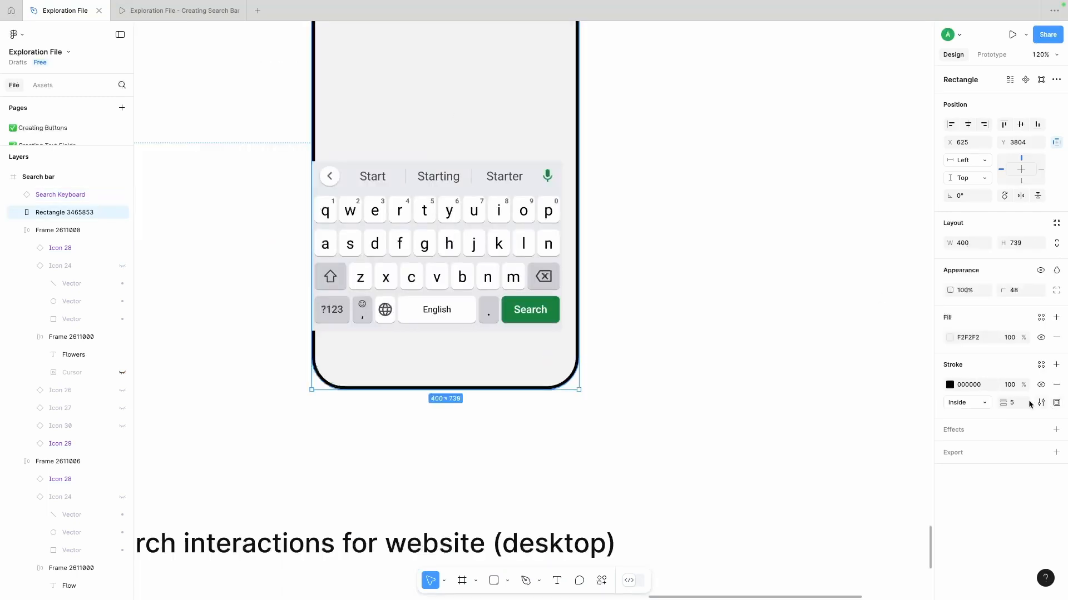
left_click(965, 403)
left_click(959, 418)
- Narrow the phone outline to the keyboard's 375 width and move the keyboard closer to the phone's lower edge
left_click(540, 222)
left_click(579, 165)
left_click_drag(579, 166, 563, 167)
left_click(464, 270)
scroll(462, 278, "up", 1)
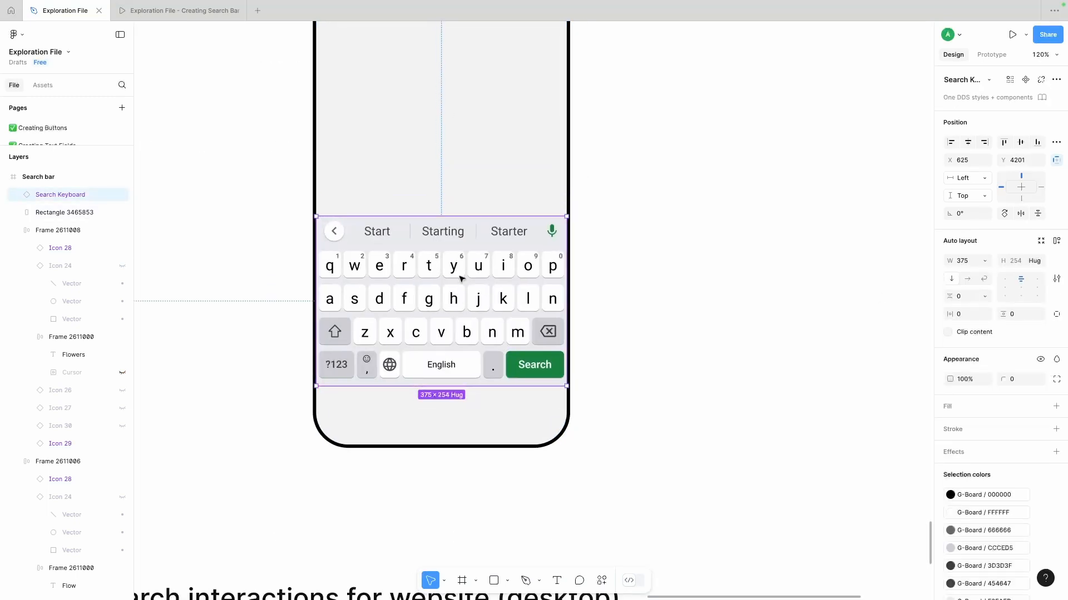
scroll(463, 279, "down", 3)
mouse_move(441, 289)
left_mouse_down()
mouse_move(441, 320)
mouse_move(441, 308)
left_mouse_up()
- Move the search bar into the upper part of the phone outline and narrow it to fit the screen
left_click(553, 223)
scroll(550, 222, "right", 1)
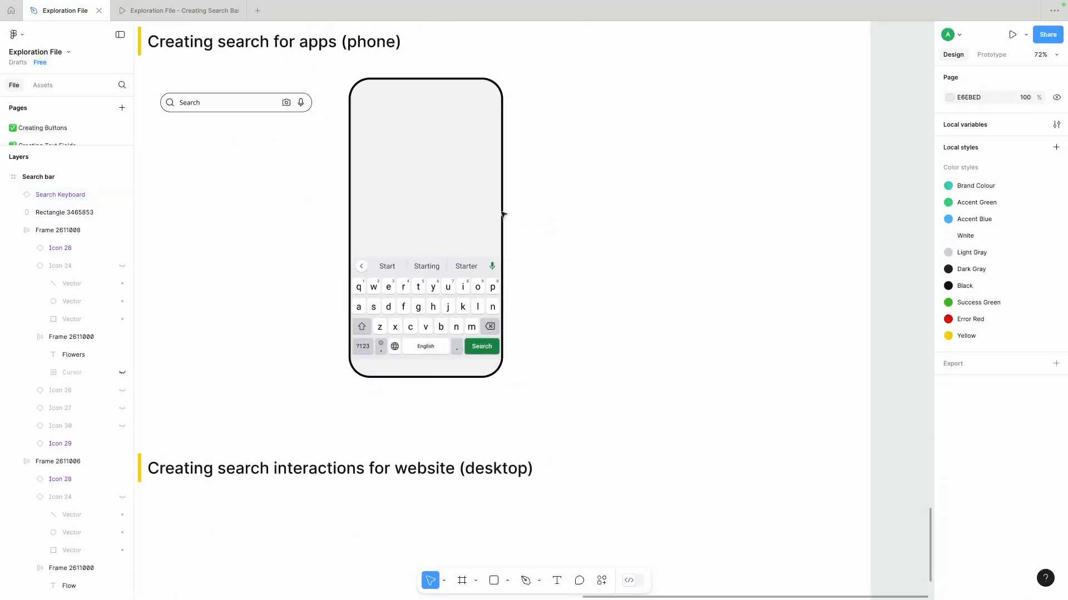
left_click(448, 184)
left_click_drag(232, 105, 447, 112)
left_click(401, 226)
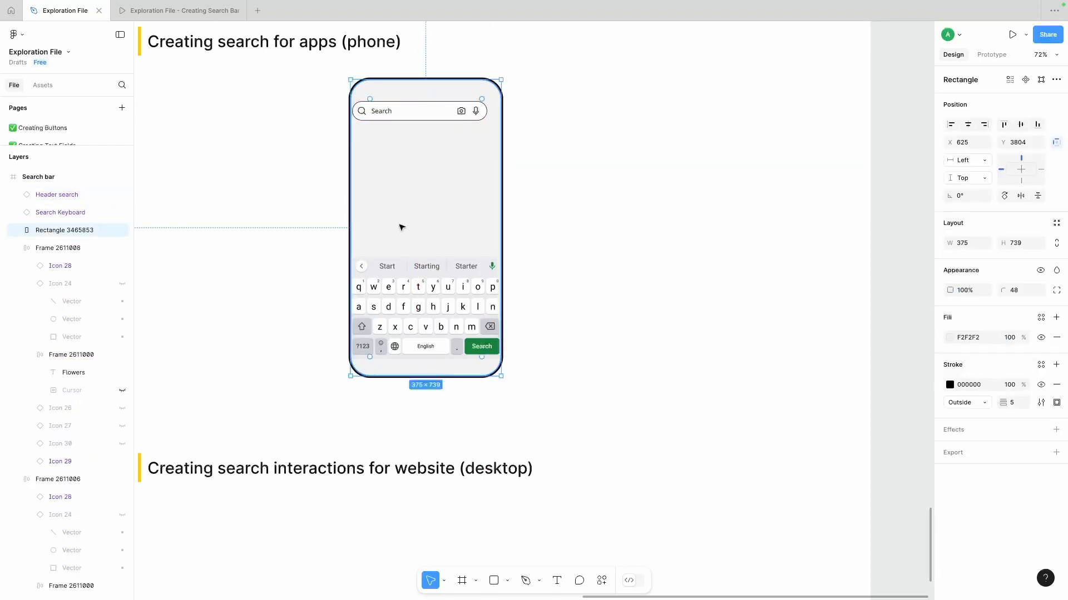
- Align the search bar, keyboard and phone outline to their left edges
scroll(397, 228, "up", 4)
left_click(396, 294, "shift")
scroll(394, 206, "up", 1)
left_click(389, 77, "shift")
left_click(390, 57, "shift")
left_click(952, 124)
left_click(543, 190, "shift")
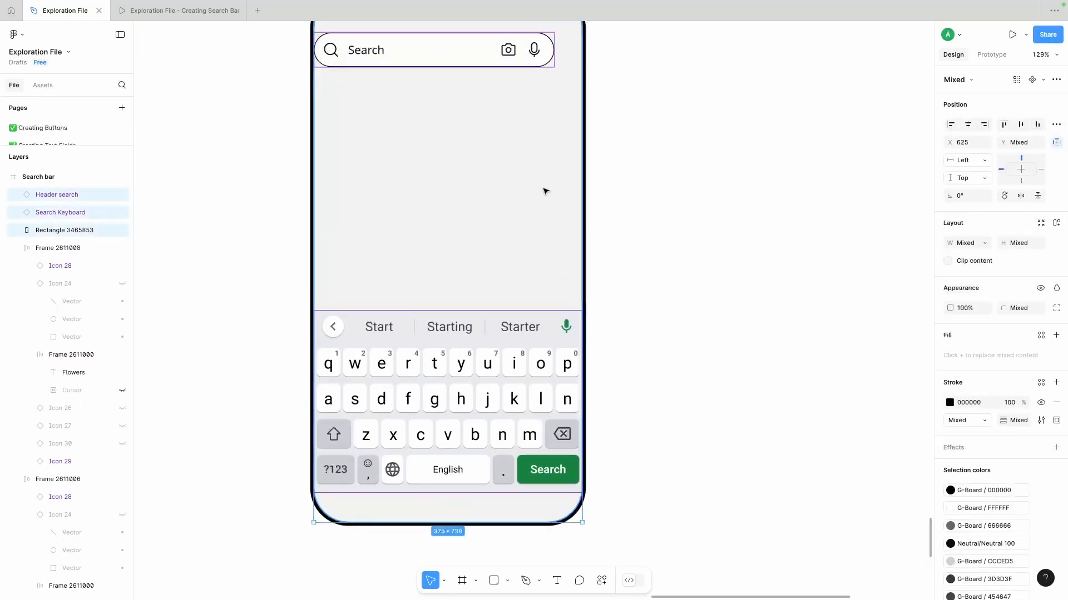
- Widen the search bar to 343 and centre it horizontally in the phone outline
left_click(617, 150)
left_click(500, 49)
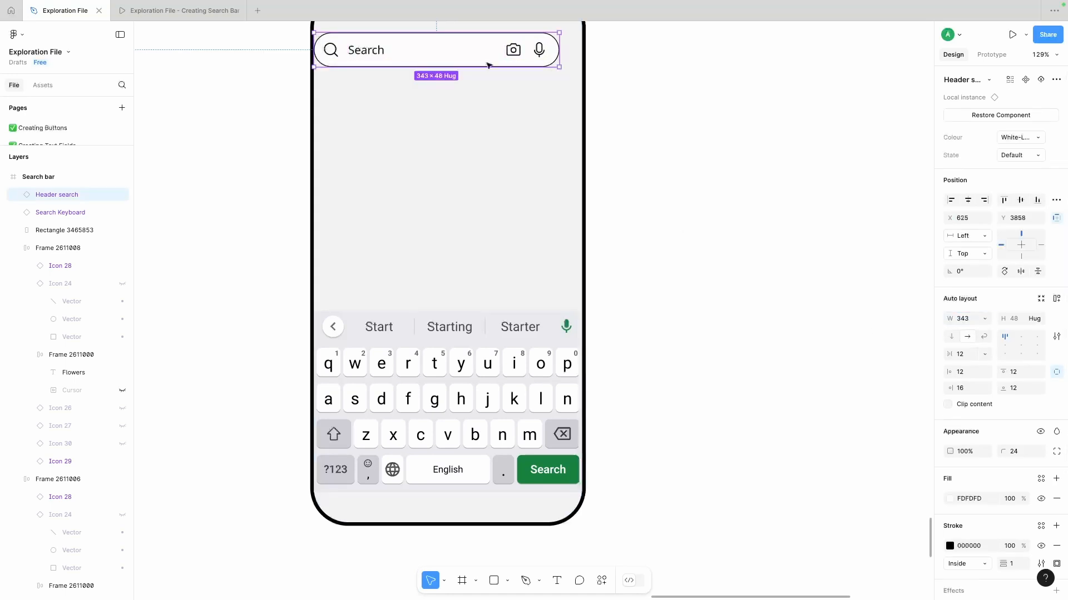
left_click(489, 103, "shift")
left_click(967, 179)
left_click(667, 253)
- Move the whole phone mockup left beneath the phone section heading and reposition the search bar near its top
scroll(668, 253, "down", 5)
scroll(716, 228, "right", 2)
left_click_drag(474, 170, 476, 230)
left_click_drag(398, 174, 494, 298)
left_click_drag(489, 264, 356, 265)
left_click(464, 241)
left_click_drag(361, 224, 361, 178)
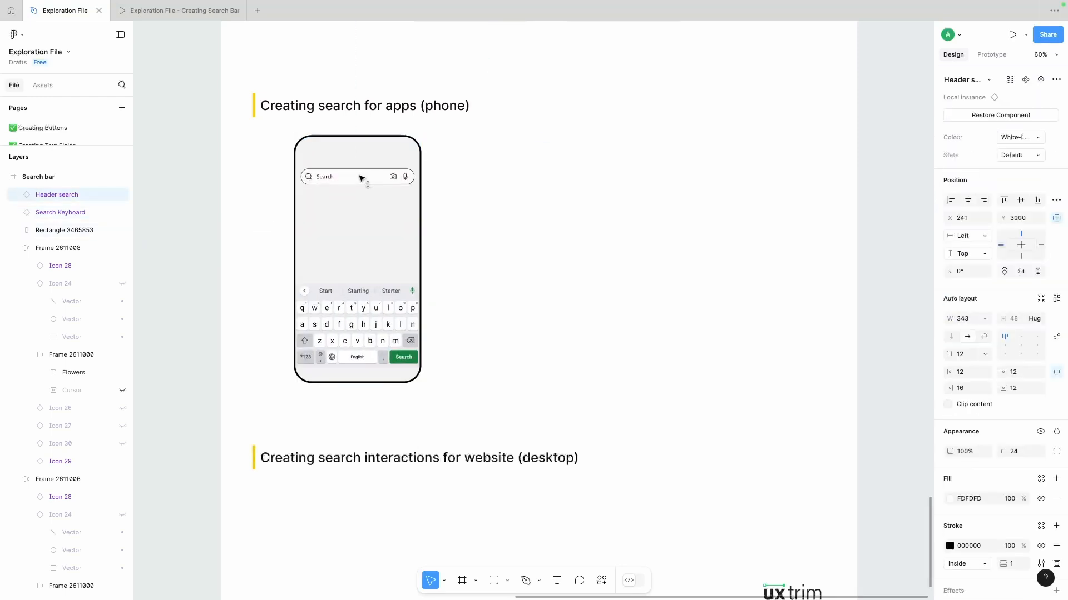
left_click(554, 372)
- Draw a notch rectangle about 99 × 25 at the phone's top edge, filled with the outline's sampled black
scroll(352, 139, "up", 5)
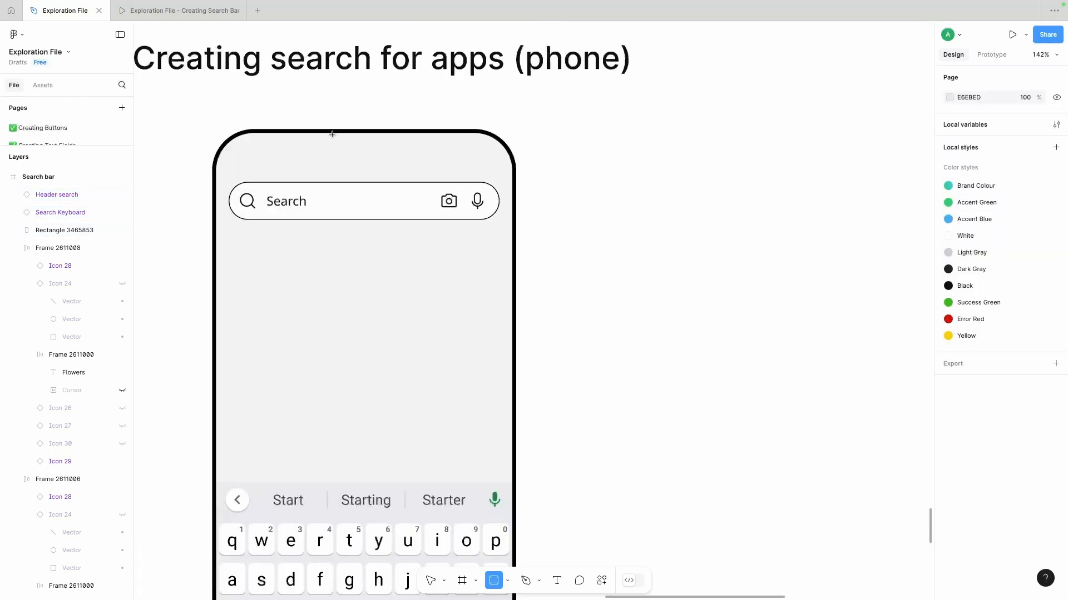
left_click_drag(323, 132, 401, 151)
key("i")
left_click(424, 132)
- Round the notch's bottom corners with a radius of 16
left_click(1057, 290)
left_click(900, 337)
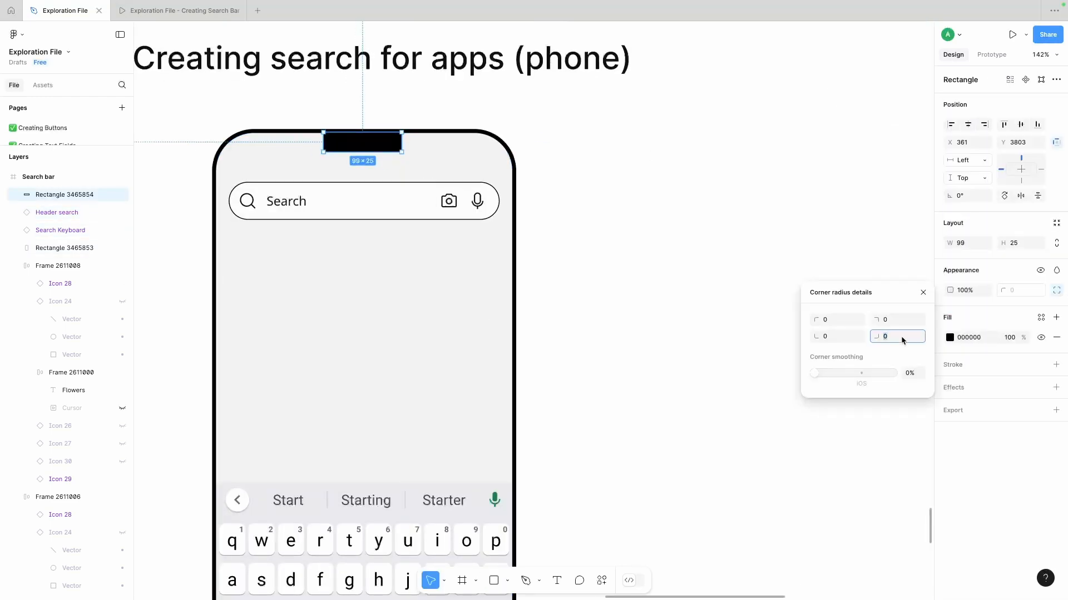
type("16")
left_click(566, 188)
- Centre the notch horizontally on the phone outline
left_click(377, 144)
left_click(424, 157, "shift")
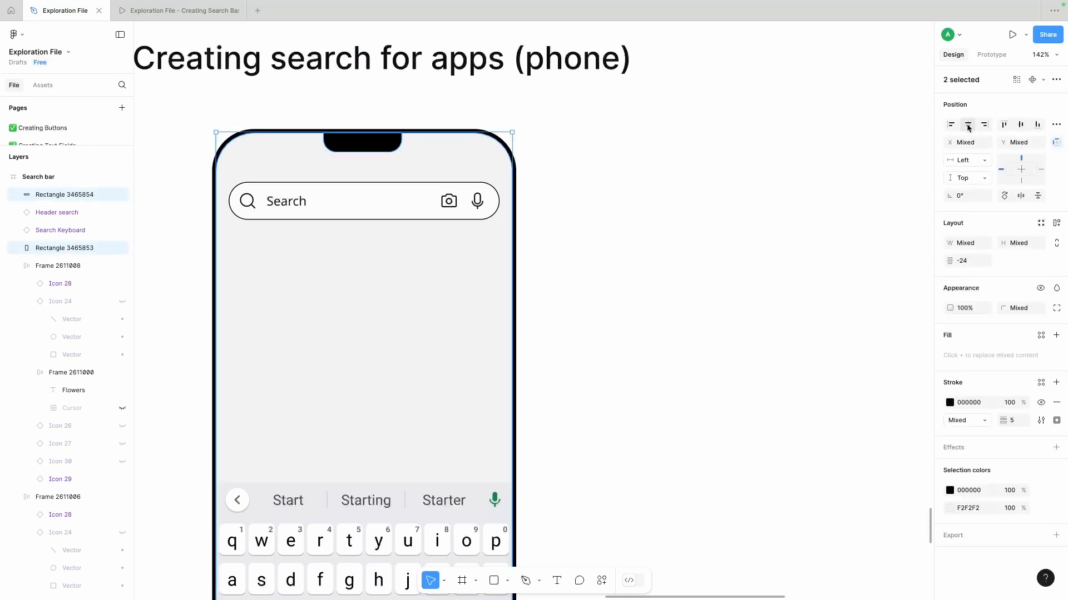
left_click(967, 125)
left_click(600, 162)
- Adjust the notch's width symmetrically about its centre, making it somewhat wider than first drawn
left_click(391, 144)
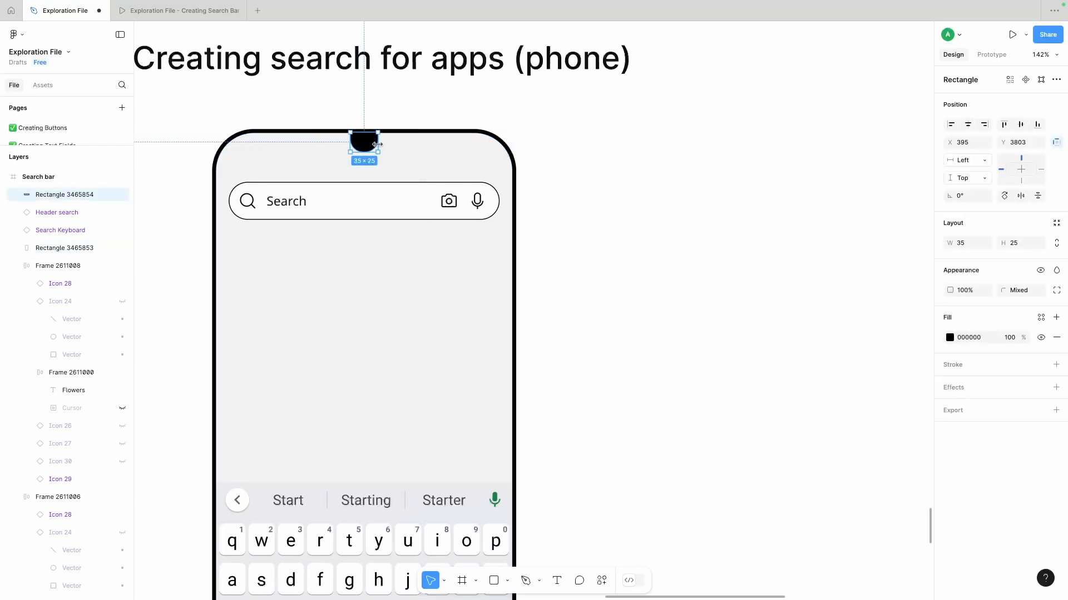
left_click(424, 105)
scroll(425, 105, "down", 5)
scroll(424, 105, "up", 1)
left_click(393, 124)
left_click_drag(398, 125, 417, 125)
scroll(412, 128, "up", 3)
left_click(527, 105)
- Duplicate the complete phone mockup with its notch, search bar and keyboard to the right
scroll(517, 106, "down", 2)
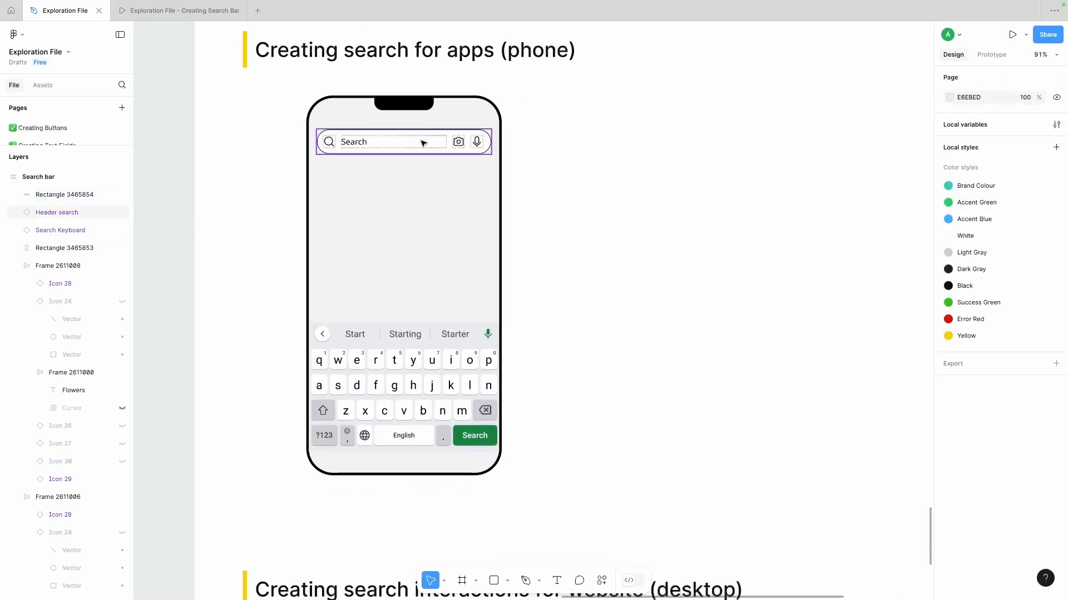
left_click(424, 143)
left_click(553, 180)
scroll(489, 174, "down", 2)
left_click_drag(516, 105, 307, 473)
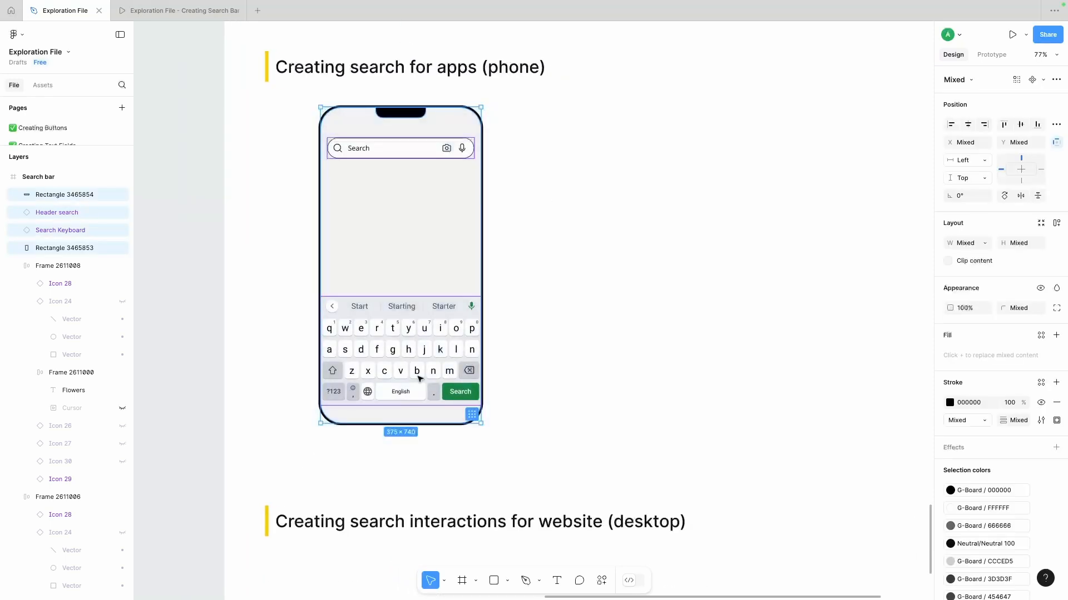
left_click(538, 340)
left_click_drag(518, 114, 353, 400)
left_click_drag(387, 298, 584, 298)
- Delete the keyboard from the left phone and move its search bar down to the middle of the screen
left_click(402, 339)
key("Delete")
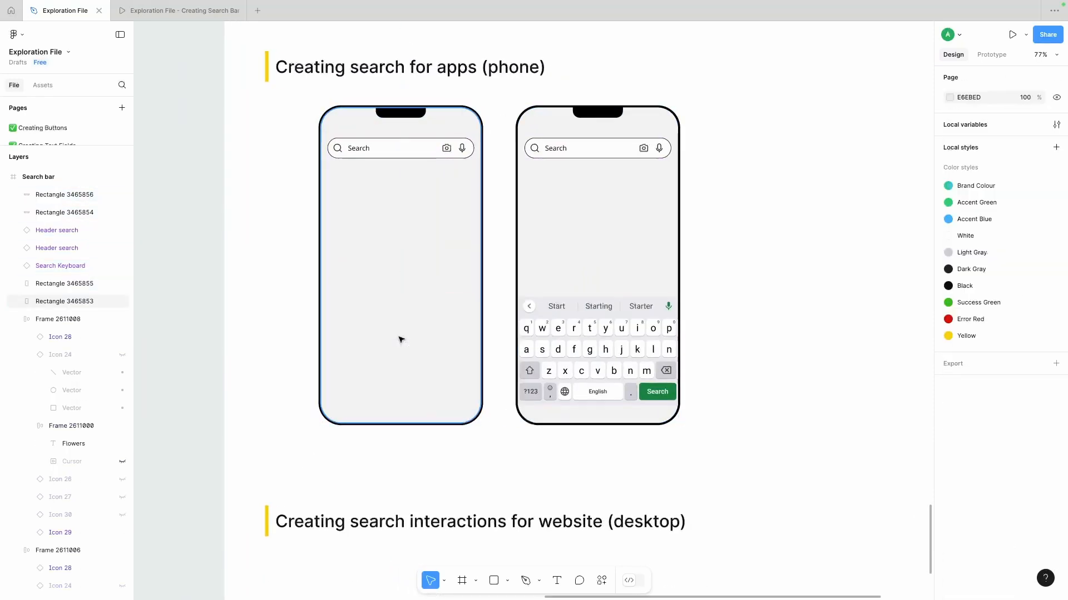
scroll(402, 340, "right", 2)
left_click_drag(356, 157, 356, 270)
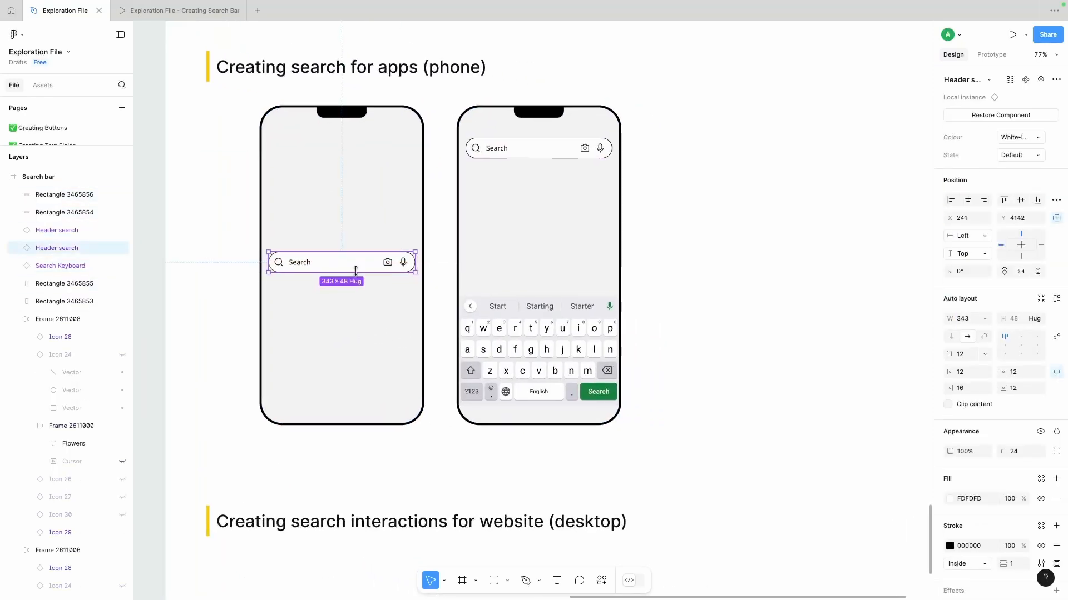
left_click(233, 265)
scroll(205, 342, "right", 1)
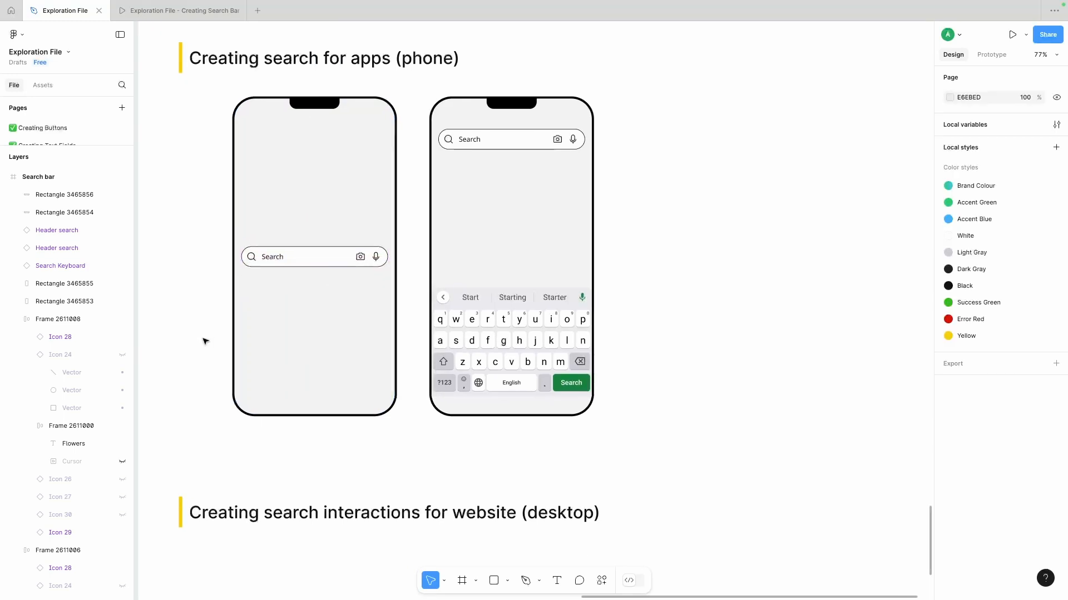
- Move the left phone's search bar a little higher on its screen
left_click_drag(312, 257, 312, 221)
left_click(699, 203)
scroll(699, 203, "right", 2)
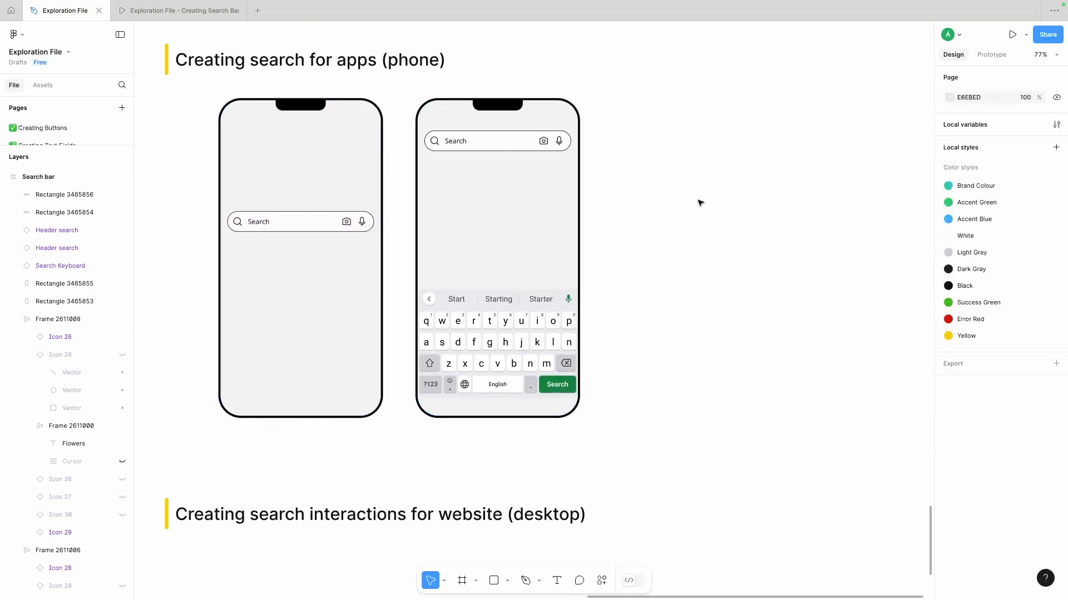
double_click(448, 147)
left_click(625, 176)
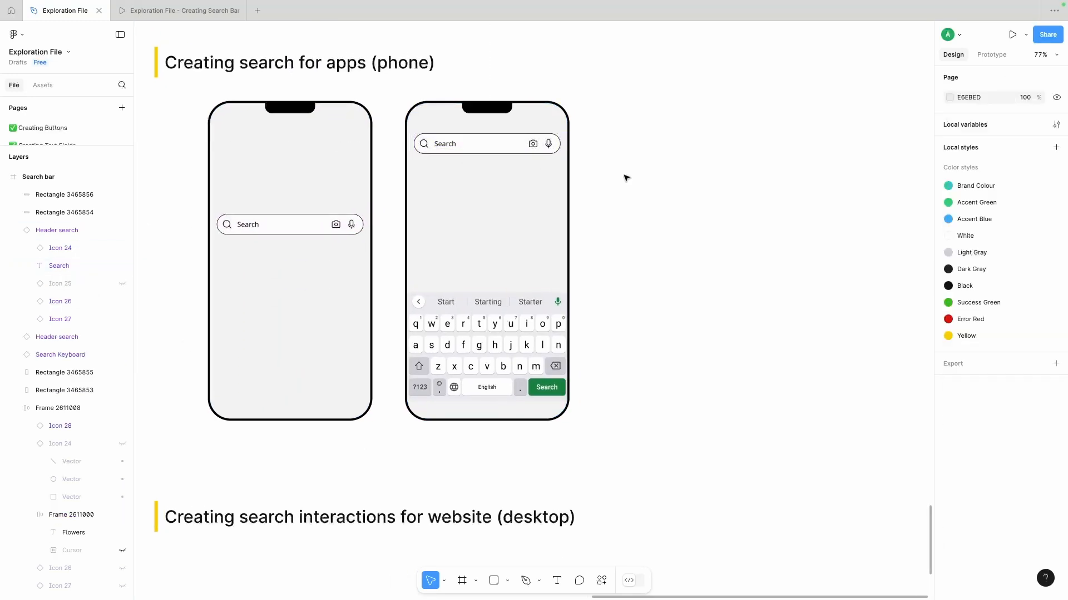
- Replace the left phone's search bar with a copy of the default responsive Search bar from the Auto Layout section
scroll(625, 177, "down", 4)
scroll(556, 161, "up", 2)
left_click(373, 89)
left_click_drag(346, 88, 352, 285)
scroll(368, 342, "up", 5)
left_click(353, 309)
key("Delete")
left_click(344, 344)
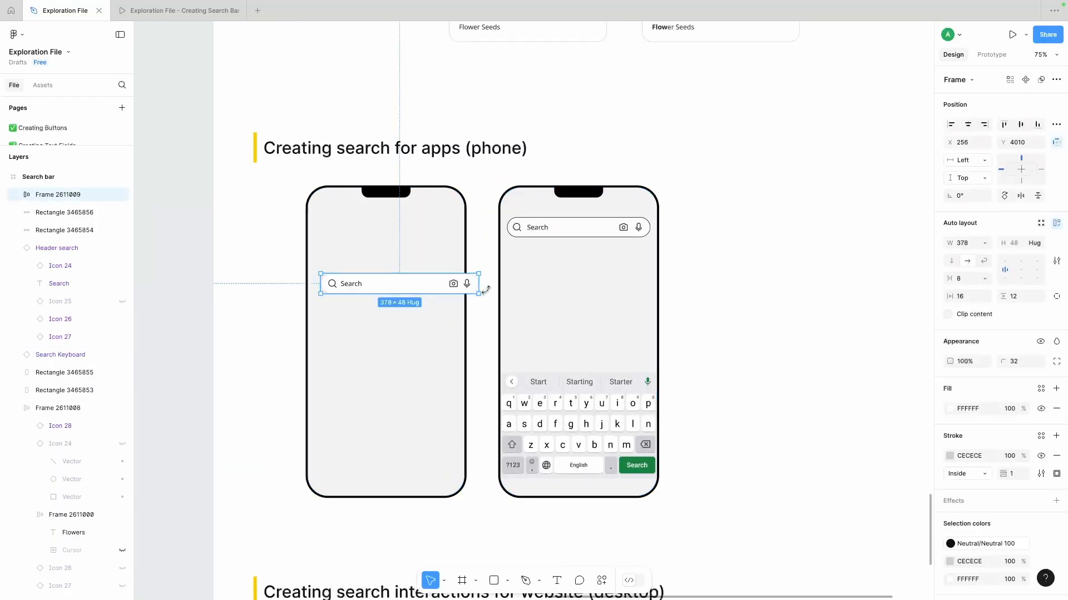
- Set the new search bar's width to 343 to match the second phone's bar
left_click(526, 233)
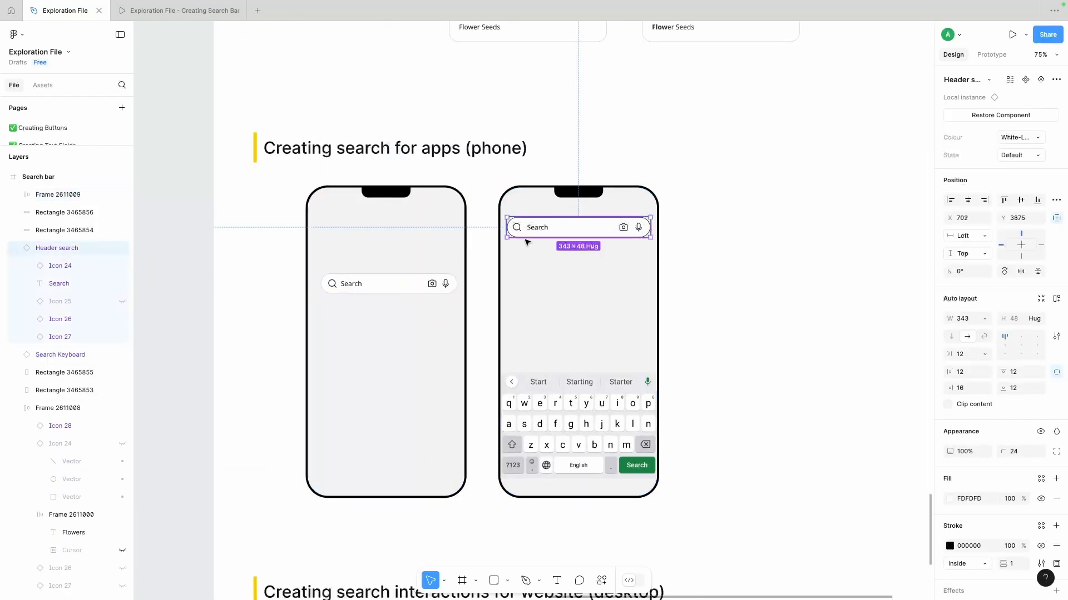
left_click(399, 287)
type("344")
key("BackSpace")
type("3")
key("Return")
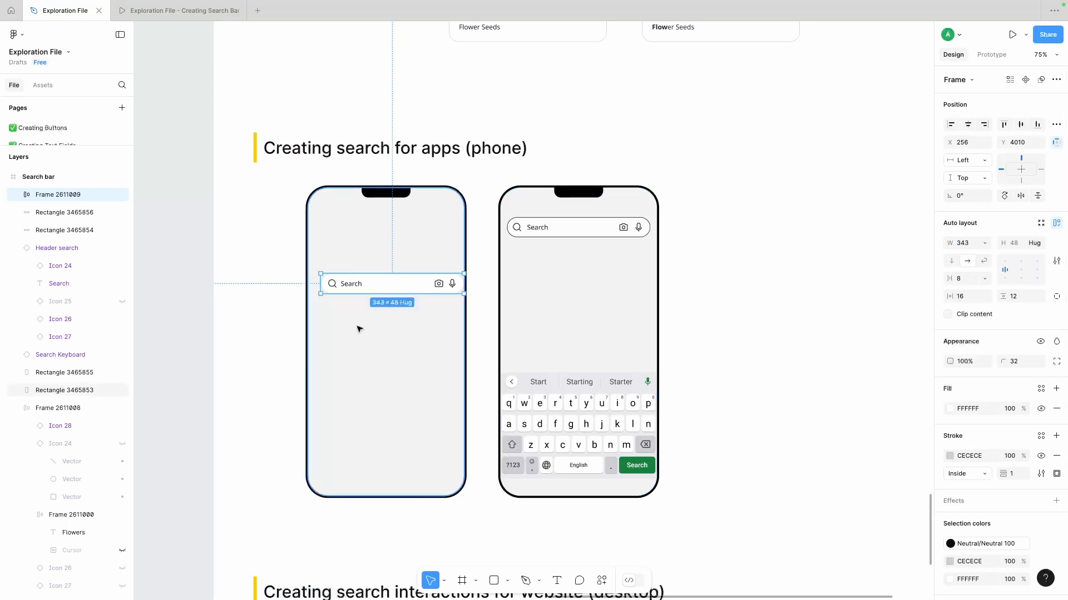
- Centre the new search bar horizontally on the left phone
left_click(411, 322, "shift")
left_click(968, 124)
left_click(344, 288)
left_click(483, 280)
scroll(445, 272, "right", 1)
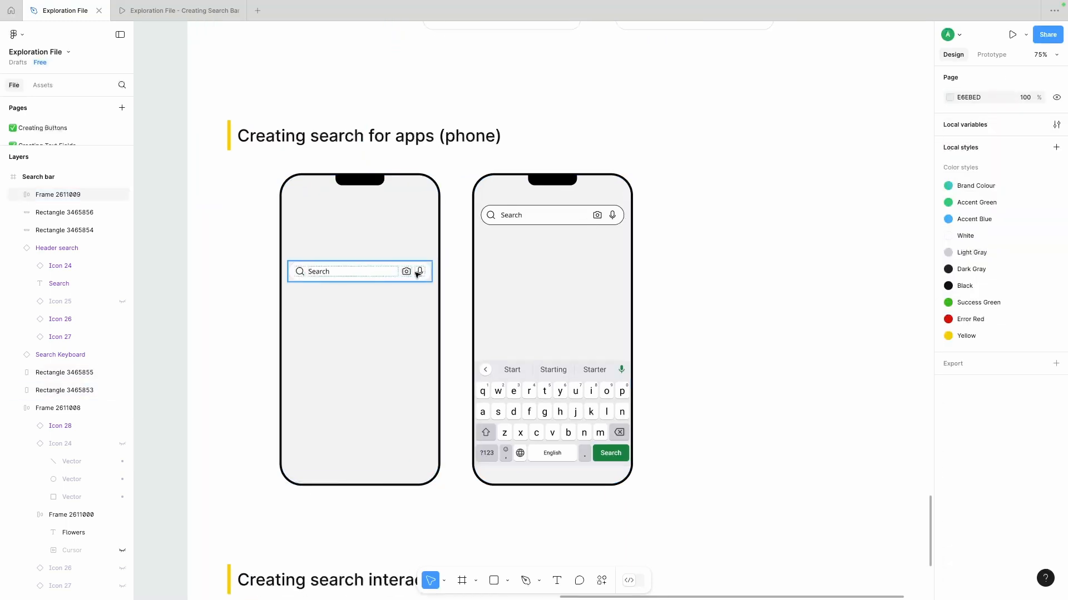
- Duplicate the new search bar onto the second phone and delete that phone's old bar
left_click_drag(379, 276, 527, 209)
left_click(537, 215)
key("Delete")
- Show the text cursor and hide the Search placeholder in the second phone's search bar
double_click(518, 213)
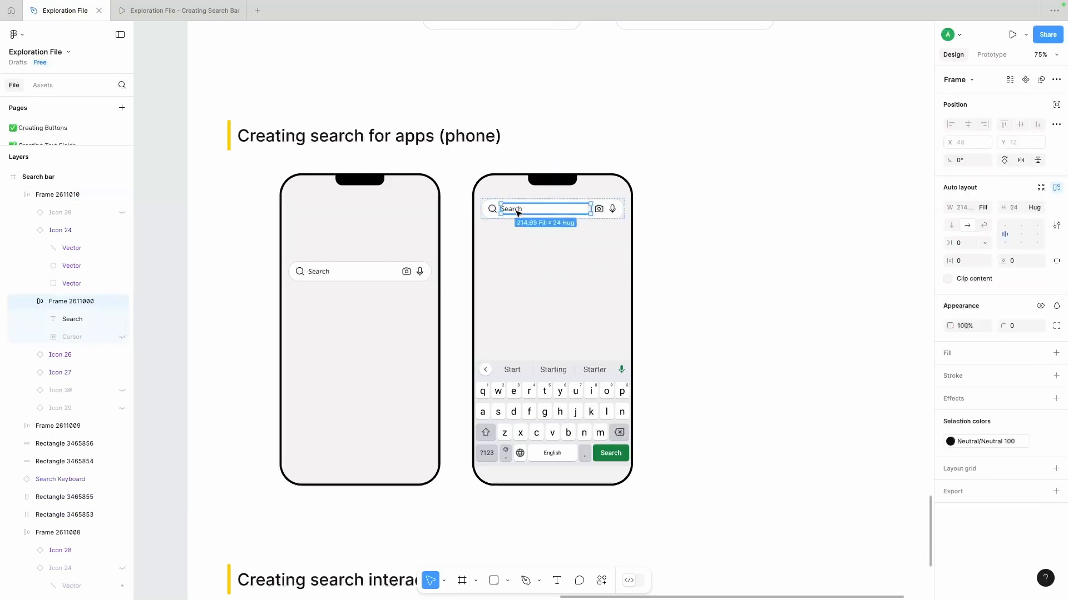
left_click(119, 337)
left_click(119, 319)
left_click(687, 221)
- Duplicate the second phone with its search bar and keyboard to the right as a third phone
scroll(688, 222, "down", 1)
scroll(687, 222, "right", 1)
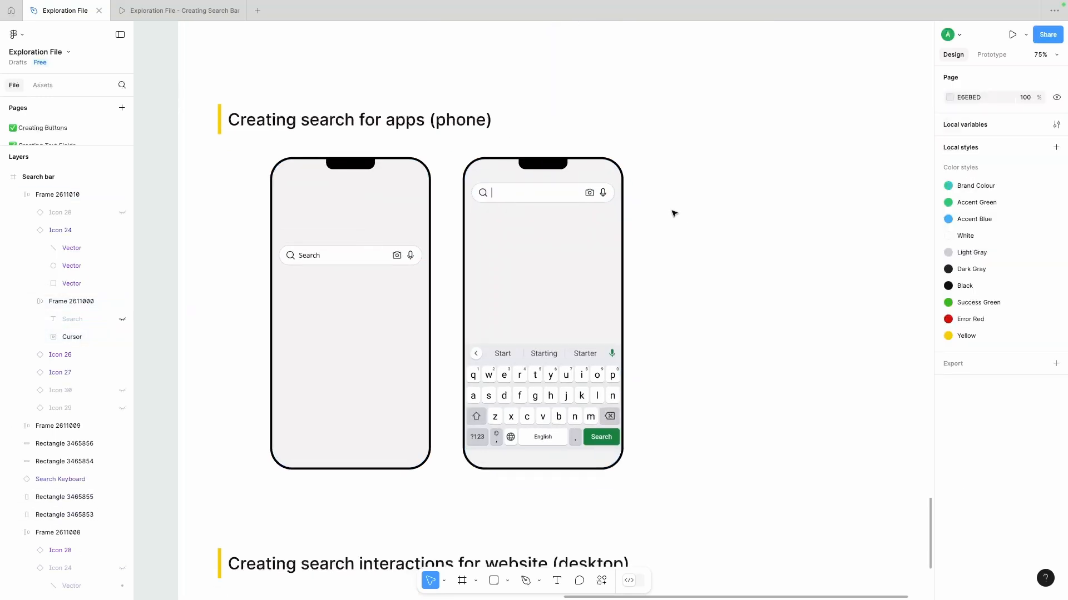
scroll(674, 215, "right", 2)
scroll(674, 215, "down", 1)
left_click_drag(568, 119, 471, 319)
left_click_drag(518, 252, 608, 244)
scroll(565, 230, "right", 2)
key("Escape")
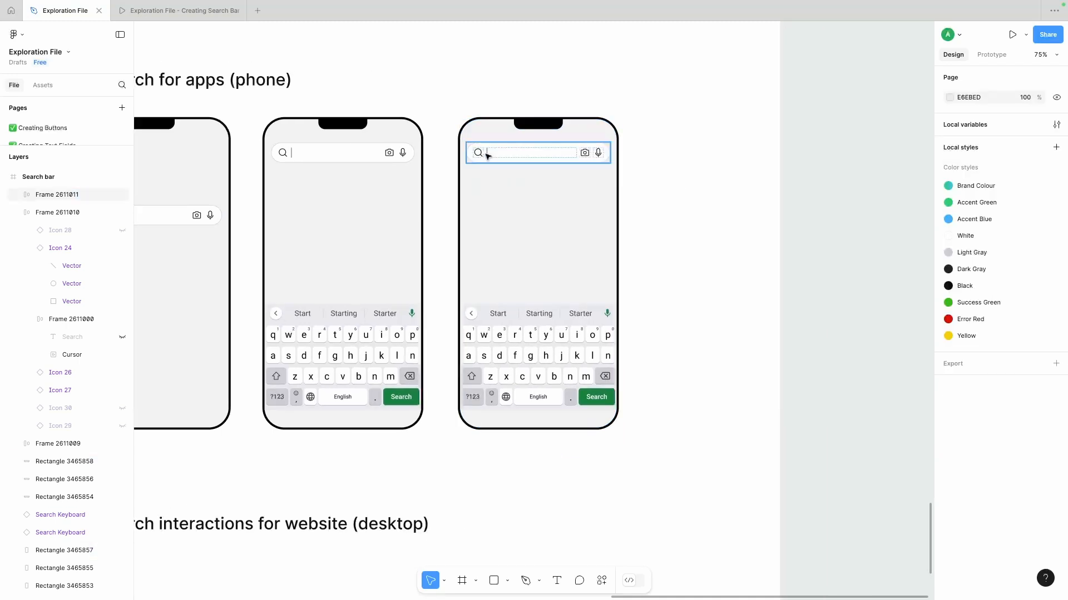
- Make the hidden Search text visible beside the cursor in the third phone's search bar
left_click(487, 155)
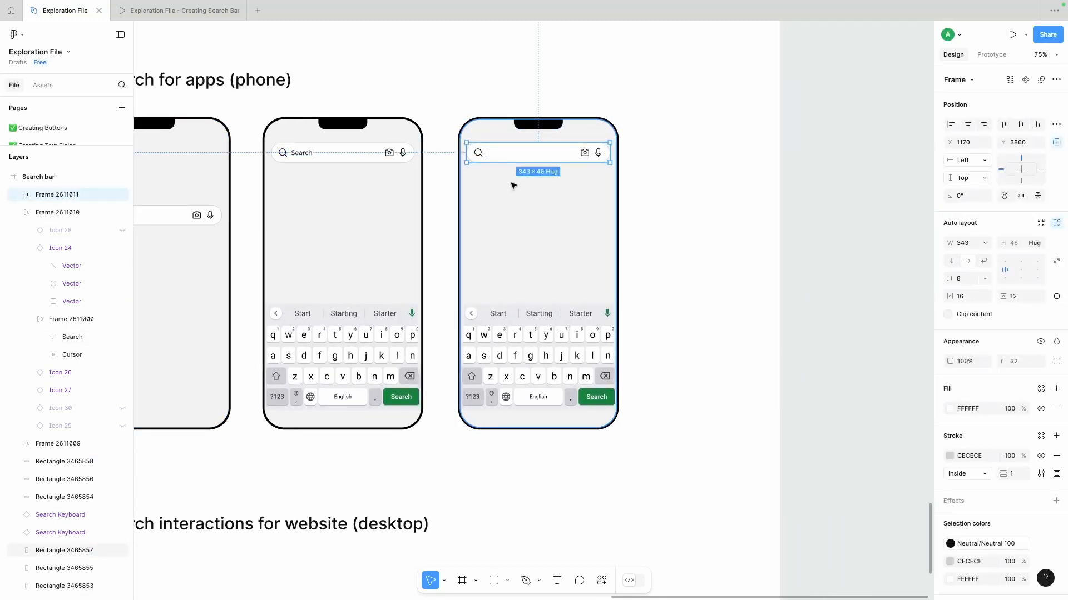
left_click(14, 213)
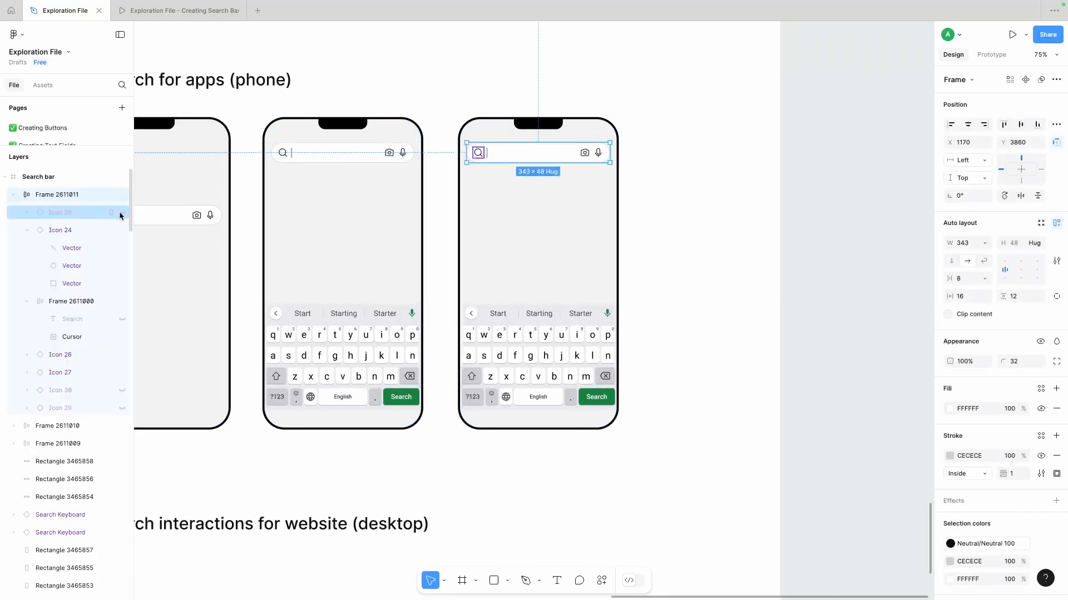
left_click(122, 319)
double_click(492, 155)
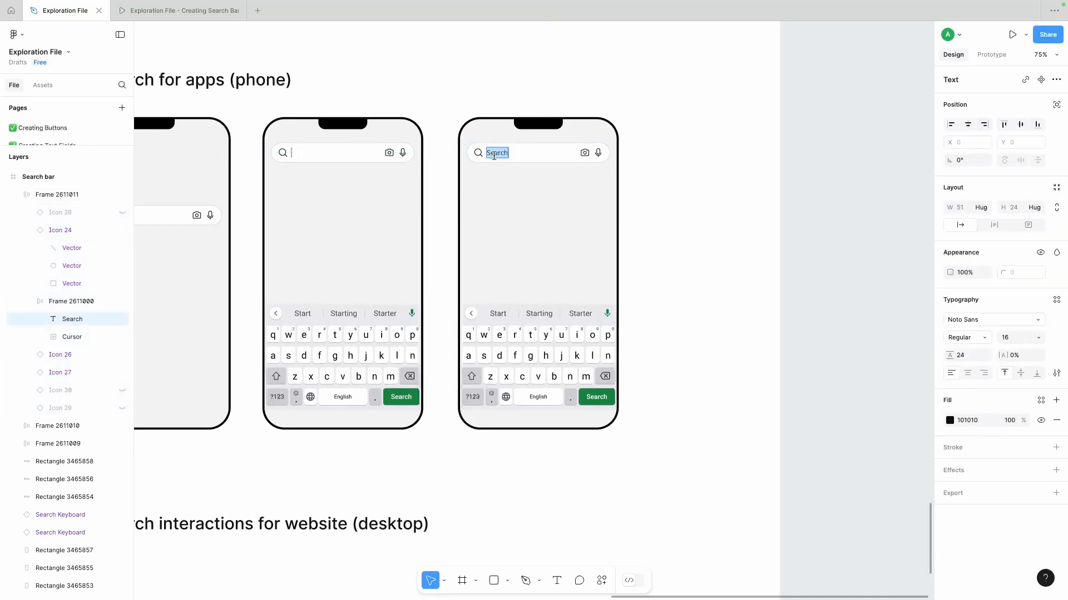
left_click(309, 312)
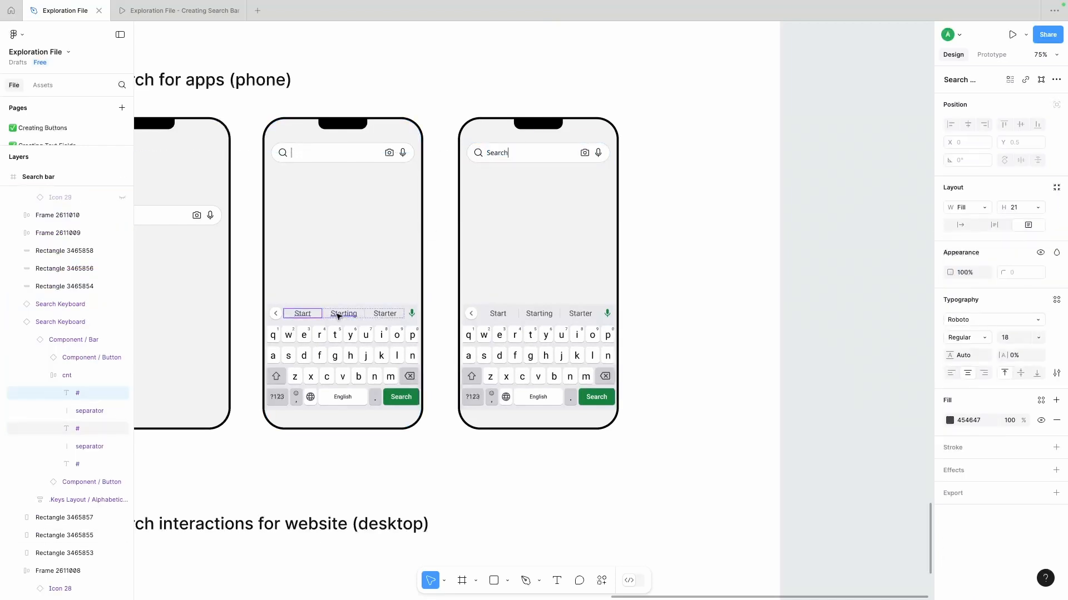
left_click(123, 375)
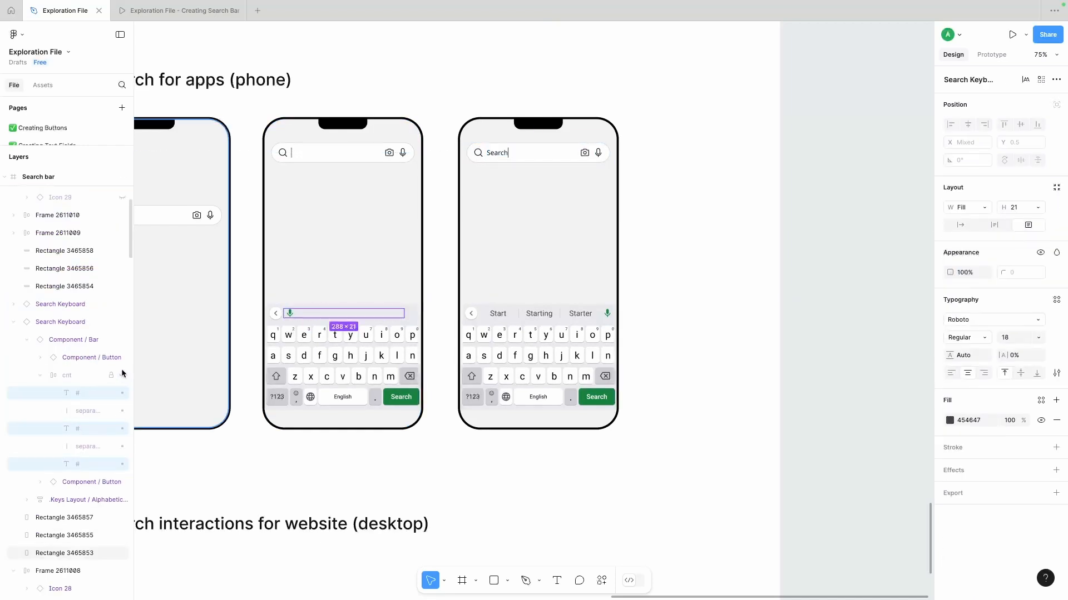
left_click(39, 375)
left_click(122, 340)
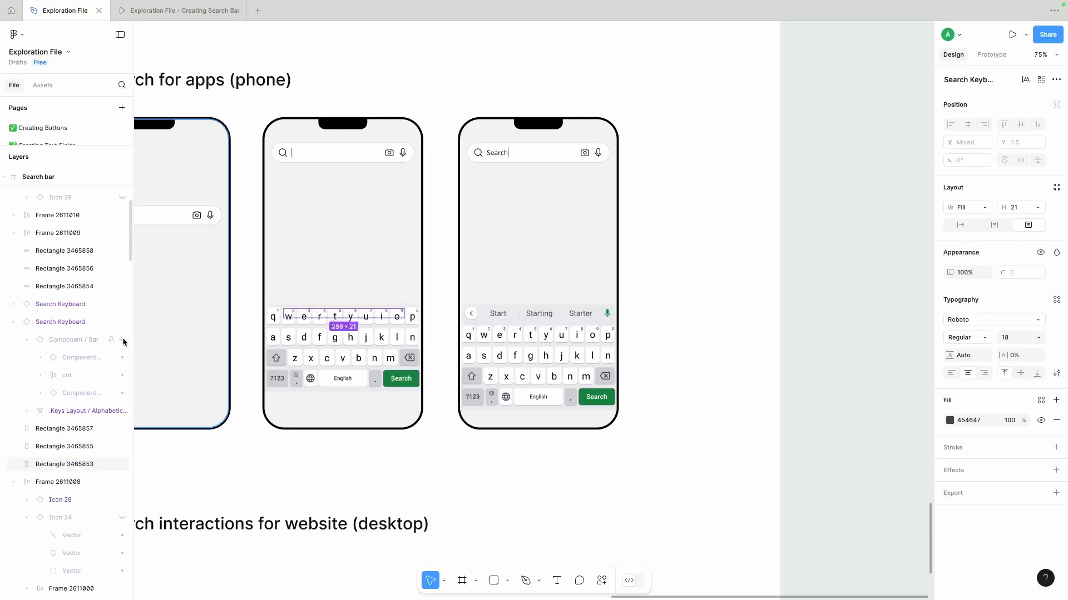
key("ctrl+z")
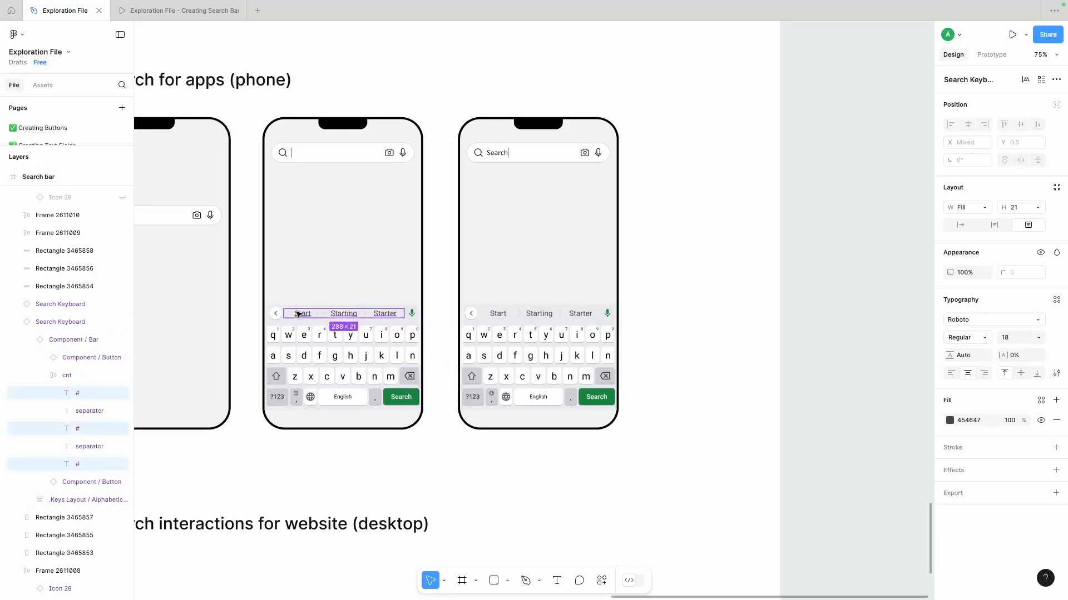
- Hide the three word suggestions and both separators in the second phone's keyboard
left_click(122, 393)
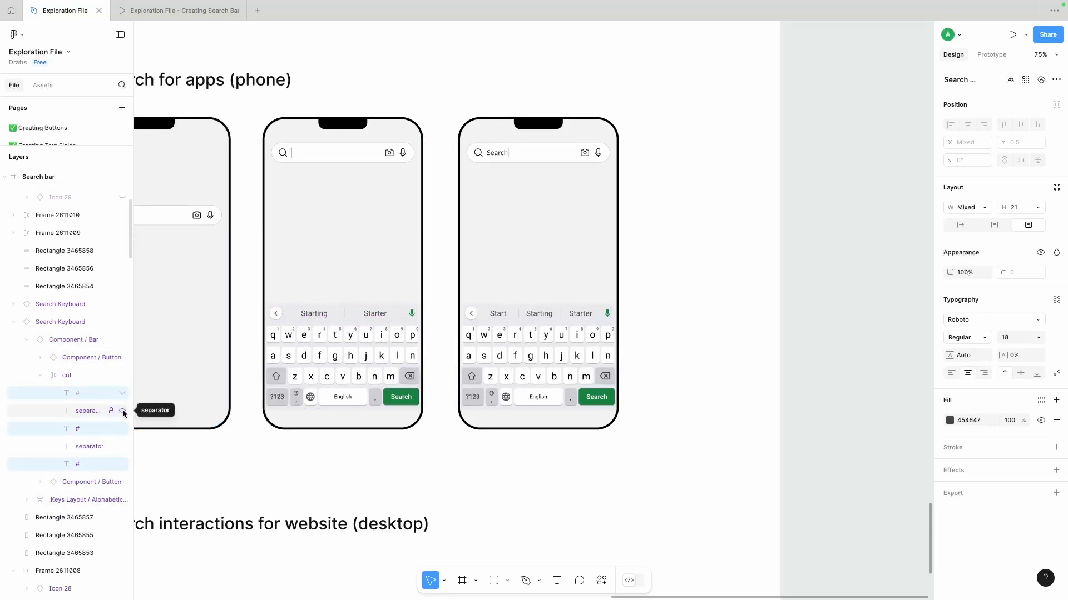
left_click(123, 410)
left_click(123, 429)
left_click(123, 446)
left_click(123, 465)
left_click(720, 302)
scroll(720, 302, "right", 1)
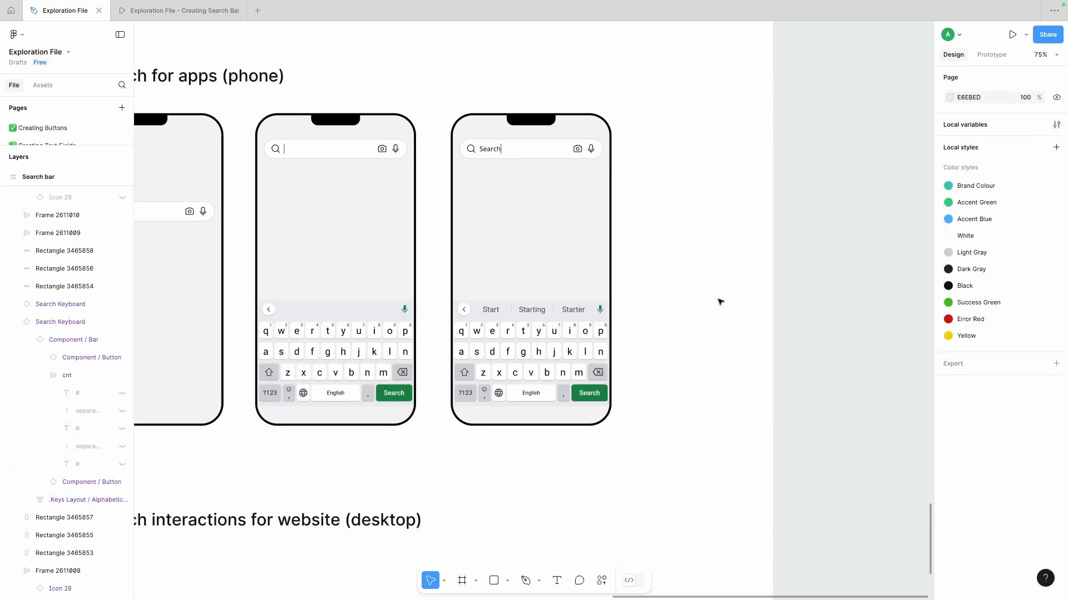
- Change the text in the third phone's search bar to "Start"
double_click(489, 149)
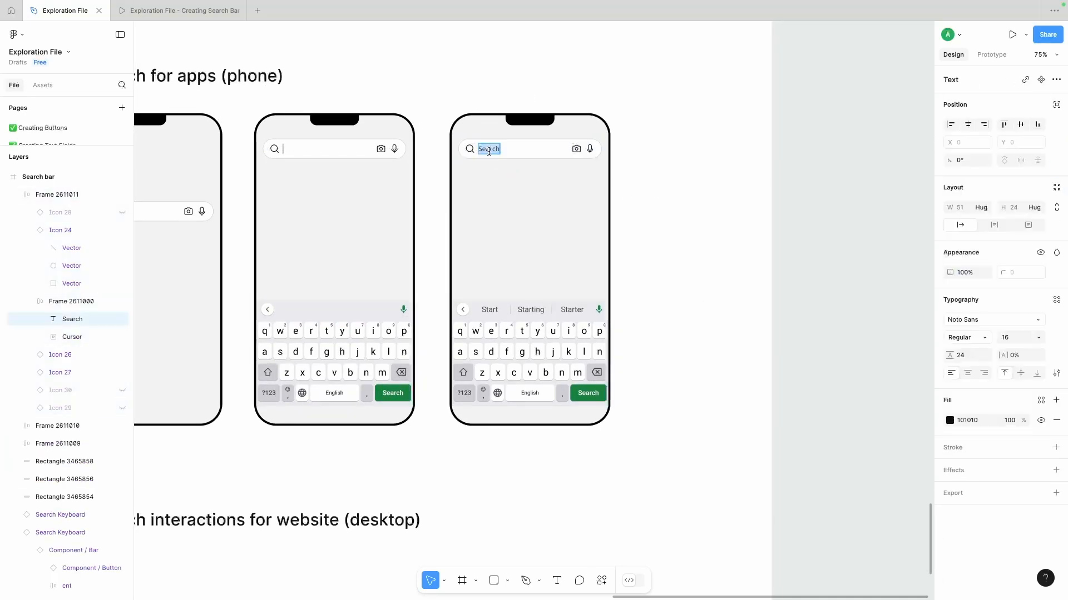
left_click(661, 184)
- Extend the Search bar frame downward and move the desktop interactions heading and logo lower in it
scroll(501, 322, "down", 1)
scroll(660, 279, "down", 5)
scroll(410, 397, "down", 6)
scroll(408, 334, "up", 2)
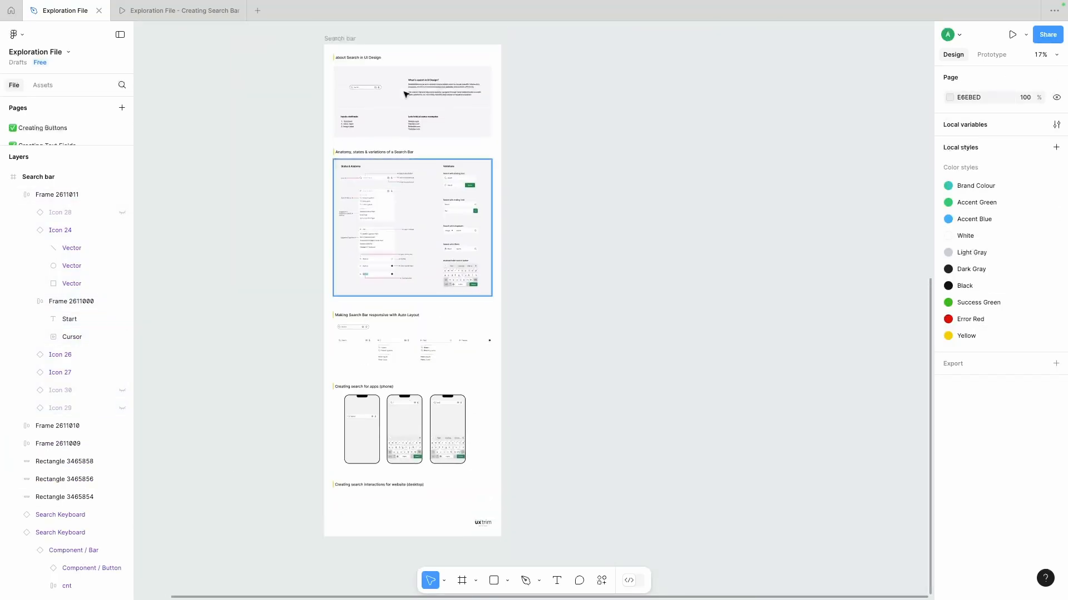
left_click(339, 38)
scroll(412, 266, "down", 4)
left_click_drag(408, 318, 408, 470)
left_click_drag(515, 265, 307, 386)
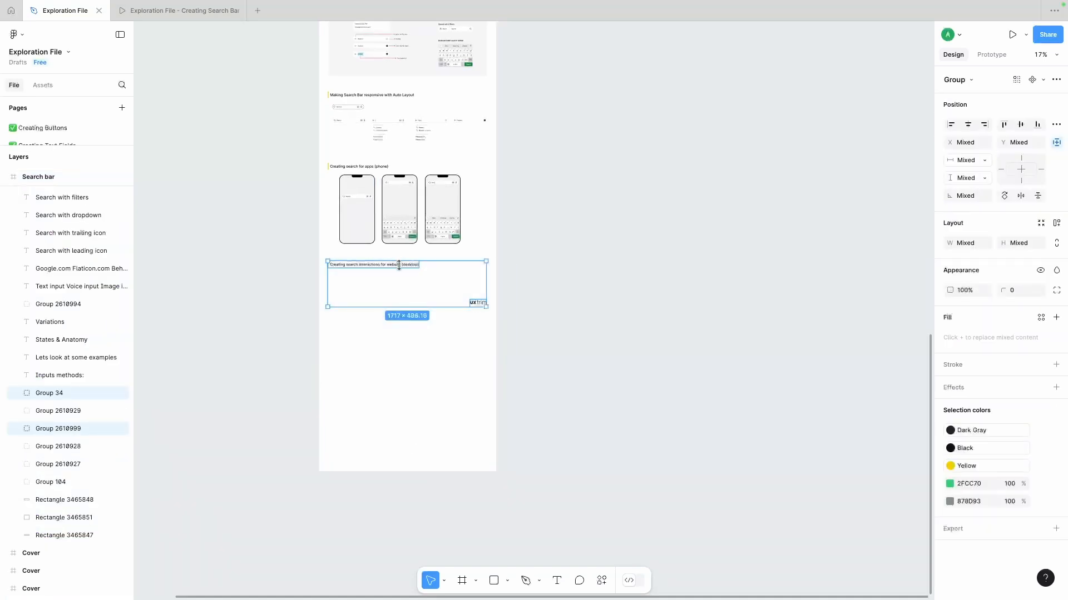
left_click_drag(397, 265, 400, 340)
- Shift all three phones together to the left within the phone section
scroll(439, 303, "up", 4)
scroll(442, 304, "up", 4)
scroll(236, 162, "left", 2)
left_click_drag(202, 324, 636, 94)
left_click_drag(259, 220, 226, 233)
left_click(543, 107)
- Duplicate the third phone, including its "Start" search bar and keyboard, to the right as a fourth phone
left_click(447, 211)
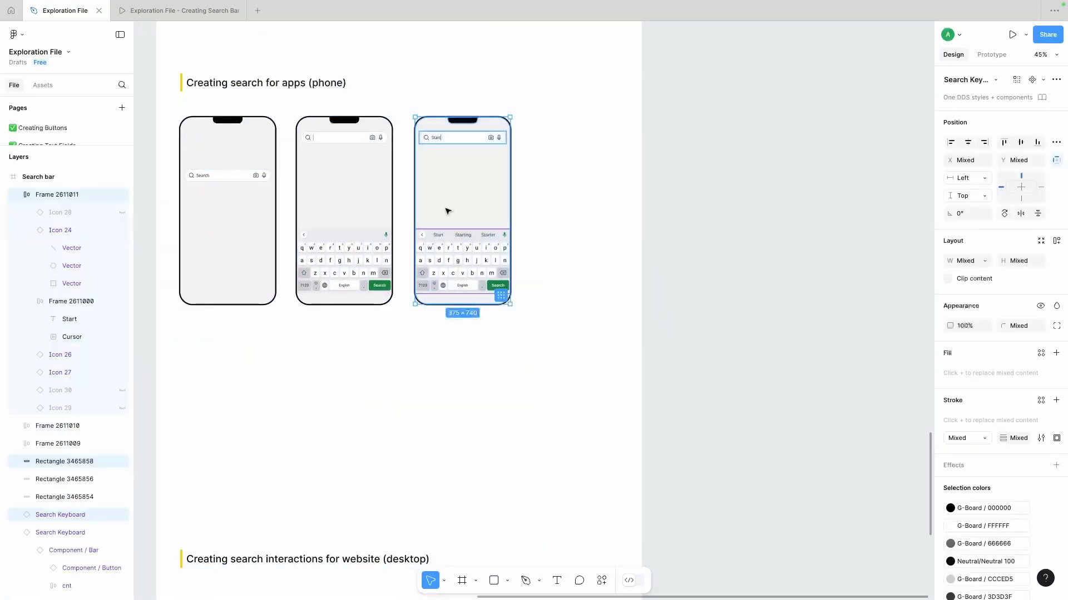
left_click_drag(486, 194, 572, 186)
scroll(614, 208, "down", 2)
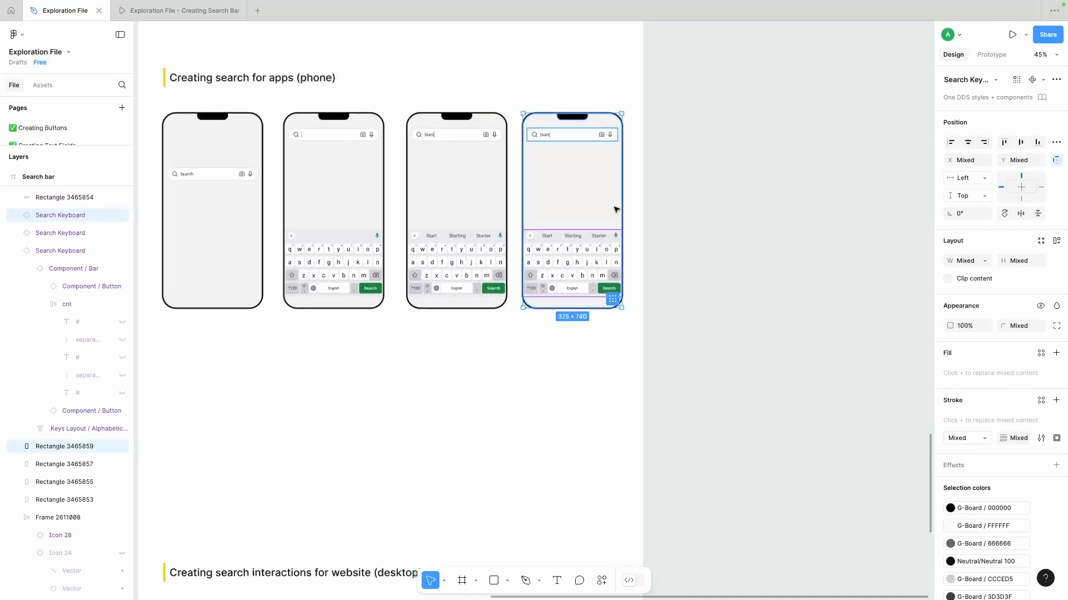
scroll(614, 207, "right", 1)
left_click(650, 198)
- Copy the suggestions dropdown beneath the second phone's search bar and narrow it to a width of 343
scroll(486, 139, "up", 3)
scroll(445, 131, "up", 4)
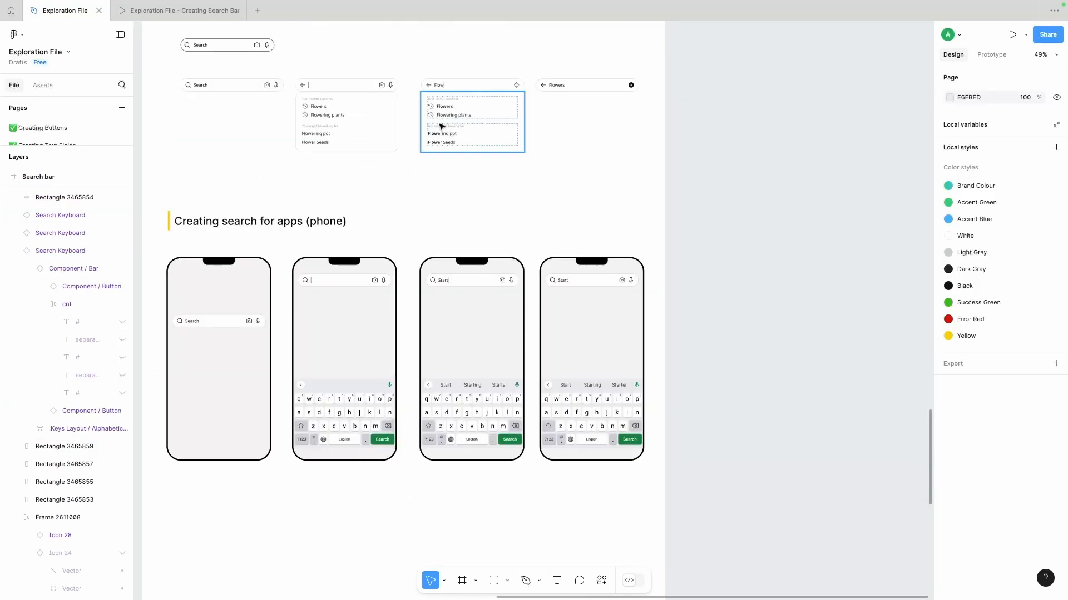
left_click(441, 126)
left_click_drag(332, 118, 248, 300)
scroll(450, 324, "up", 5)
scroll(265, 328, "left", 1)
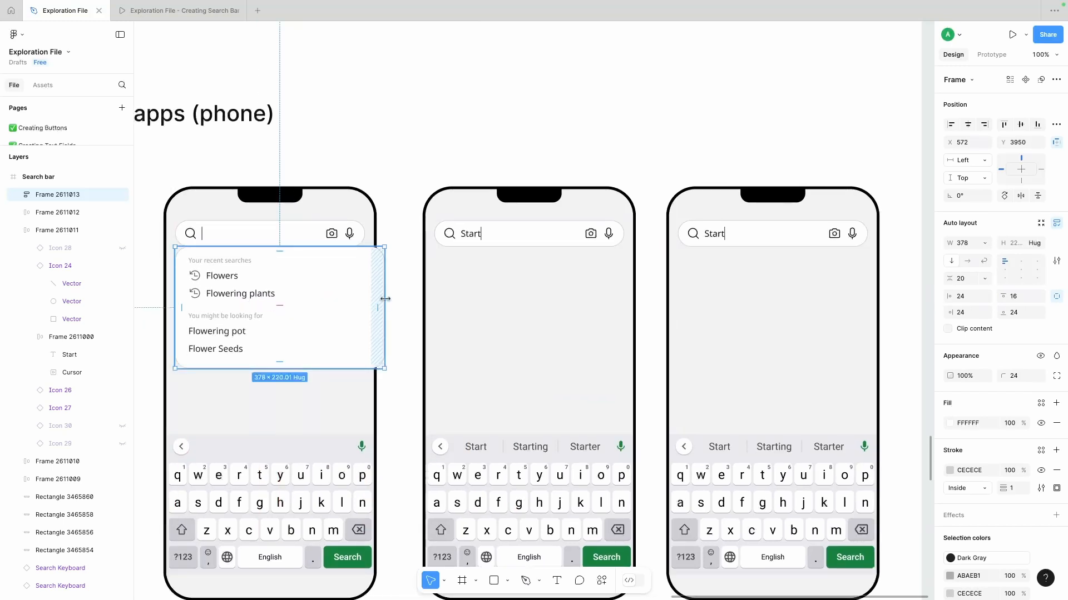
scroll(423, 155, "left", 1)
left_click(424, 155)
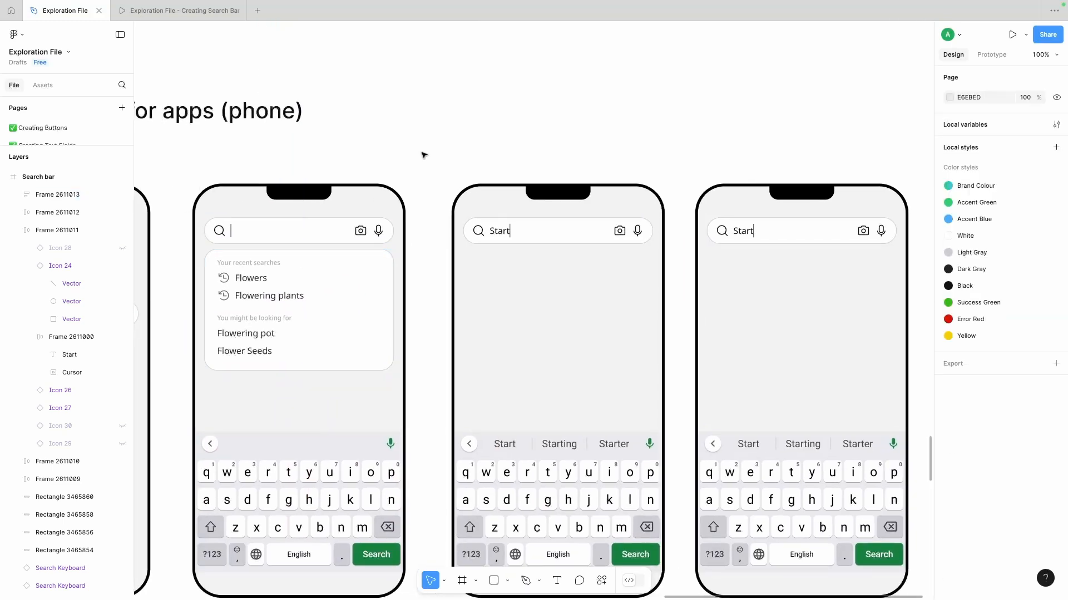
- Duplicate the suggestions dropdown beneath the third phone's search bar and hide its recent searches group
scroll(423, 156, "right", 1)
scroll(288, 295, "right", 1)
scroll(288, 296, "down", 2)
scroll(288, 296, "up", 2)
left_click_drag(401, 102, 377, 362)
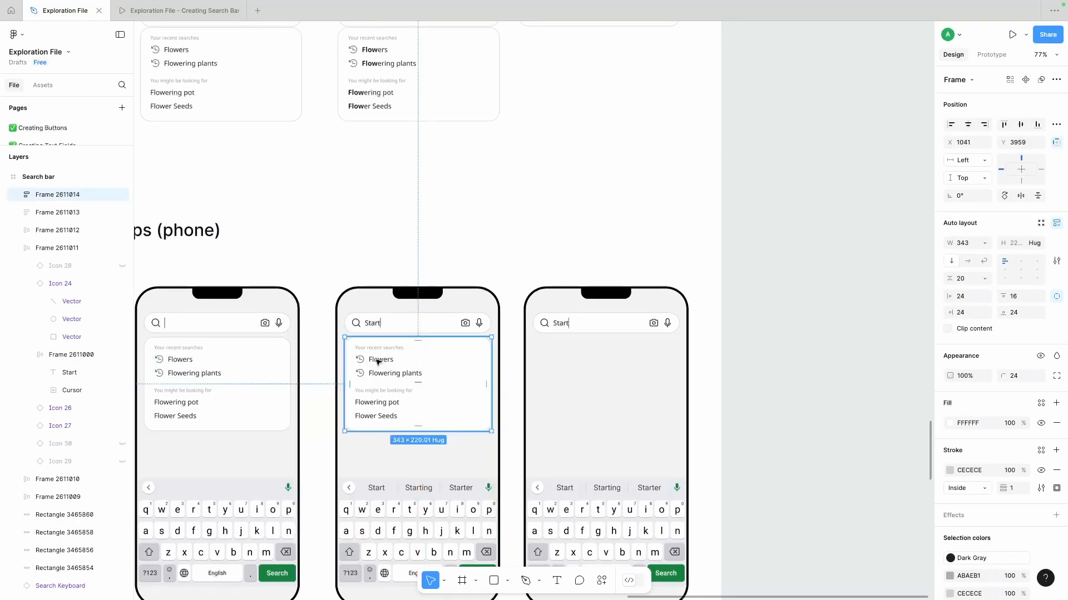
double_click(377, 362)
left_click(122, 212)
- Rewrite the third phone's two suggestions as "Start your day" and "Start a new book", with "Start" in bold
double_click(394, 349)
scroll(383, 360, "up", 3)
double_click(376, 364)
scroll(377, 365, "down", 2)
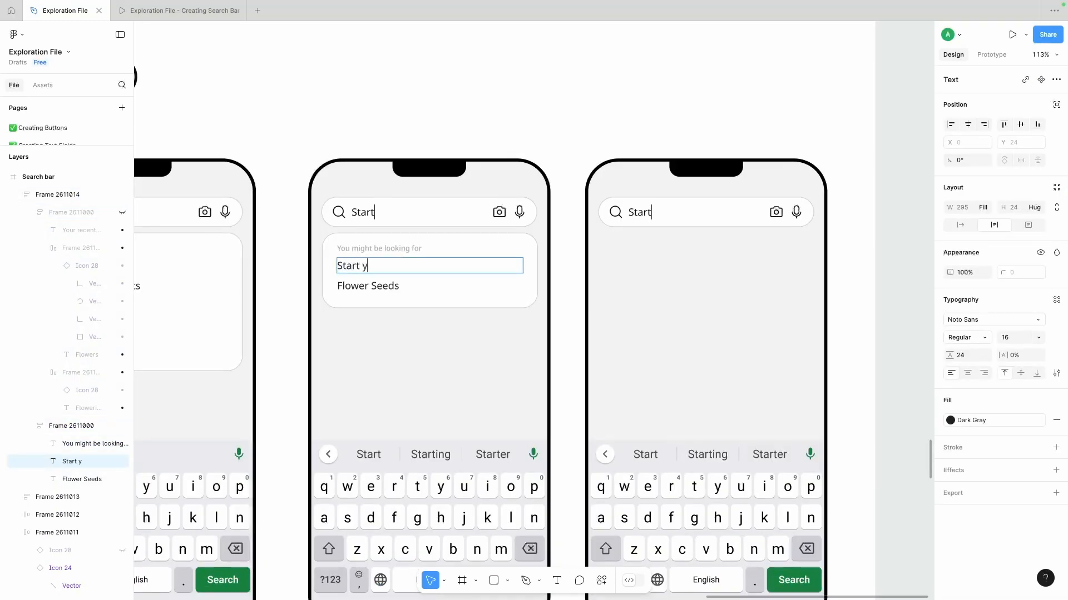
left_click(377, 285)
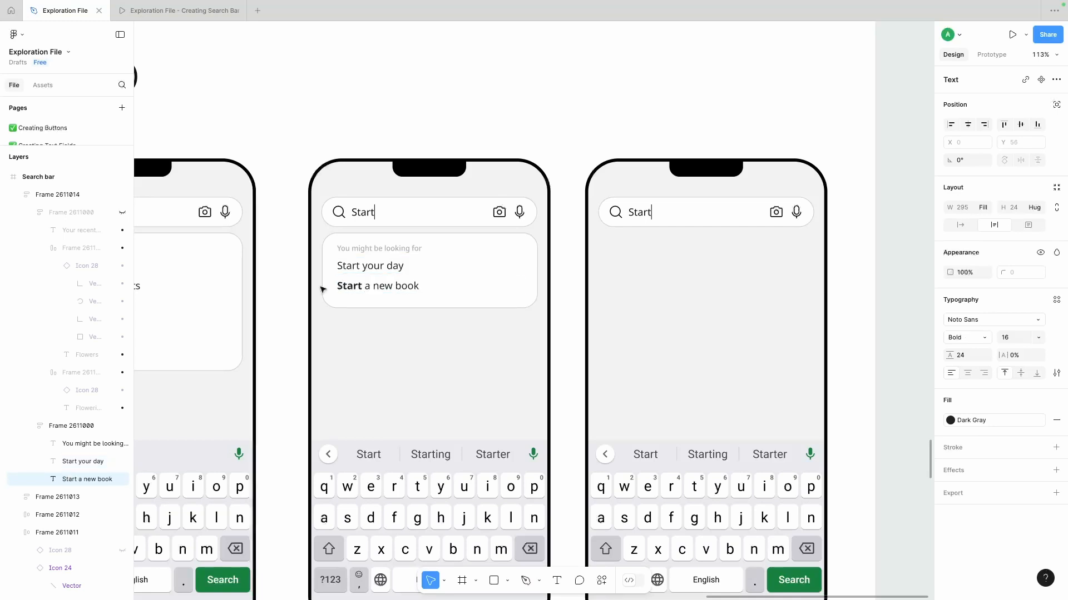
left_click_drag(360, 267, 306, 268)
left_click(475, 86)
- Duplicate the last suggestion in the third phone's dropdown and reword the copy as "Start a new project"
scroll(475, 86, "down", 5)
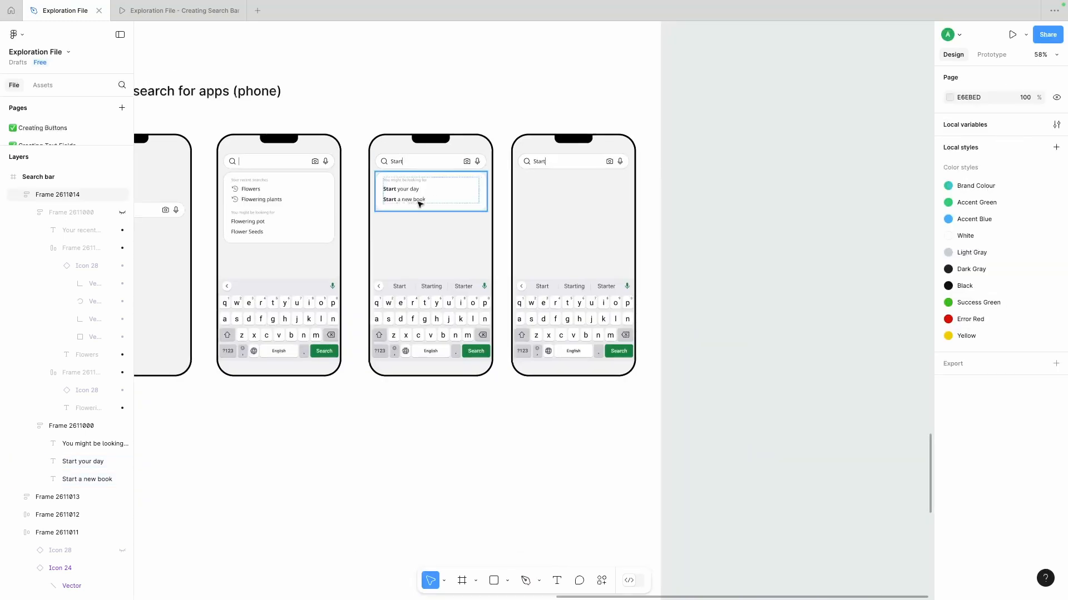
scroll(417, 204, "up", 5)
double_click(417, 198)
key("ctrl+d")
double_click(386, 219)
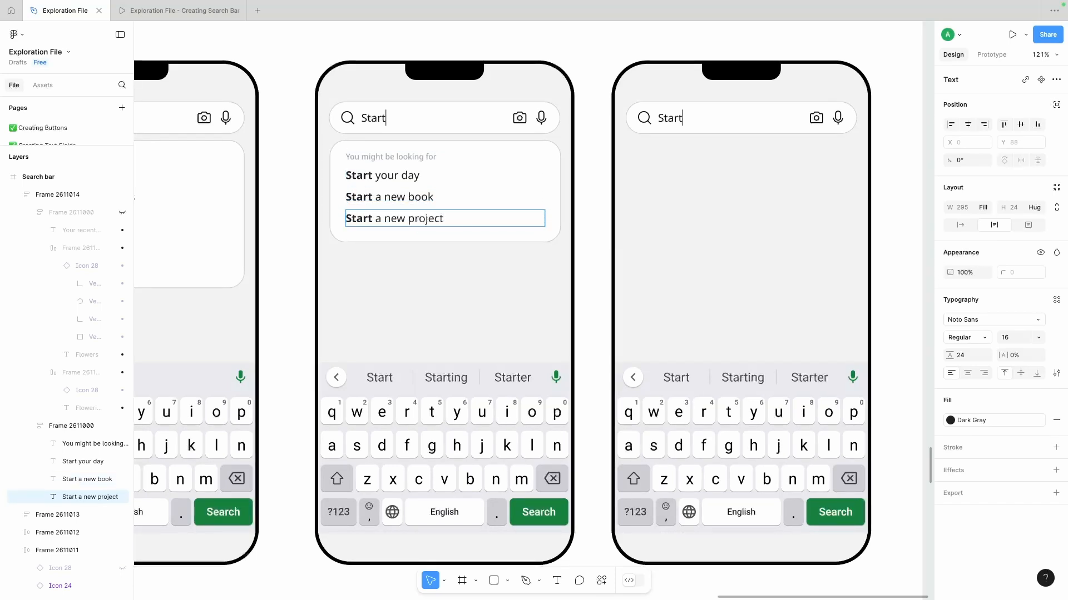
left_click(589, 227)
- Hide the text cursor in the fourth phone's search bar
scroll(589, 226, "down", 5)
scroll(577, 231, "up", 3)
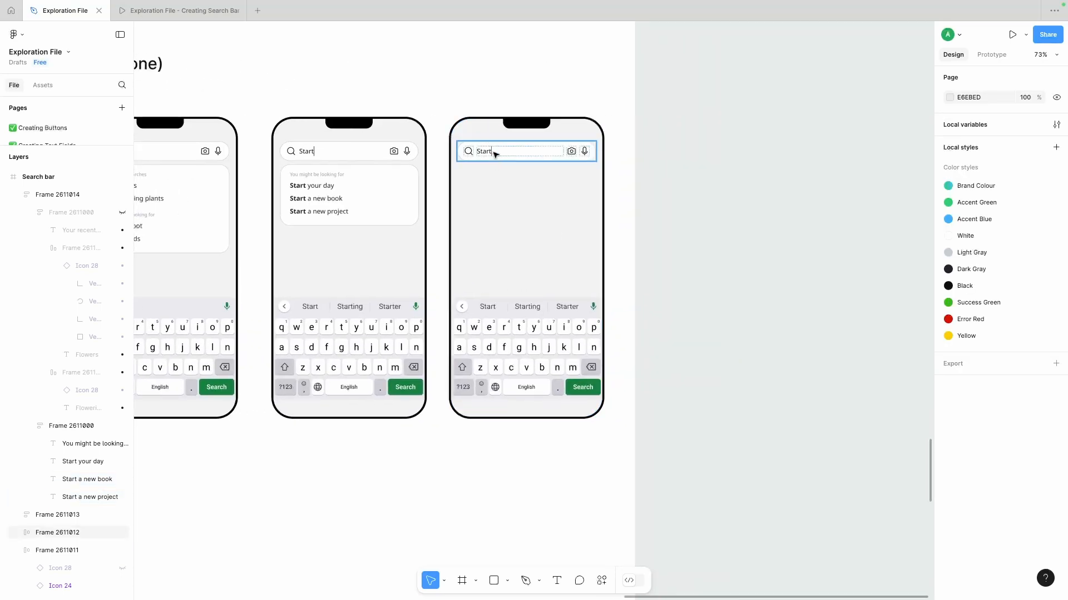
left_click(493, 152, "ctrl")
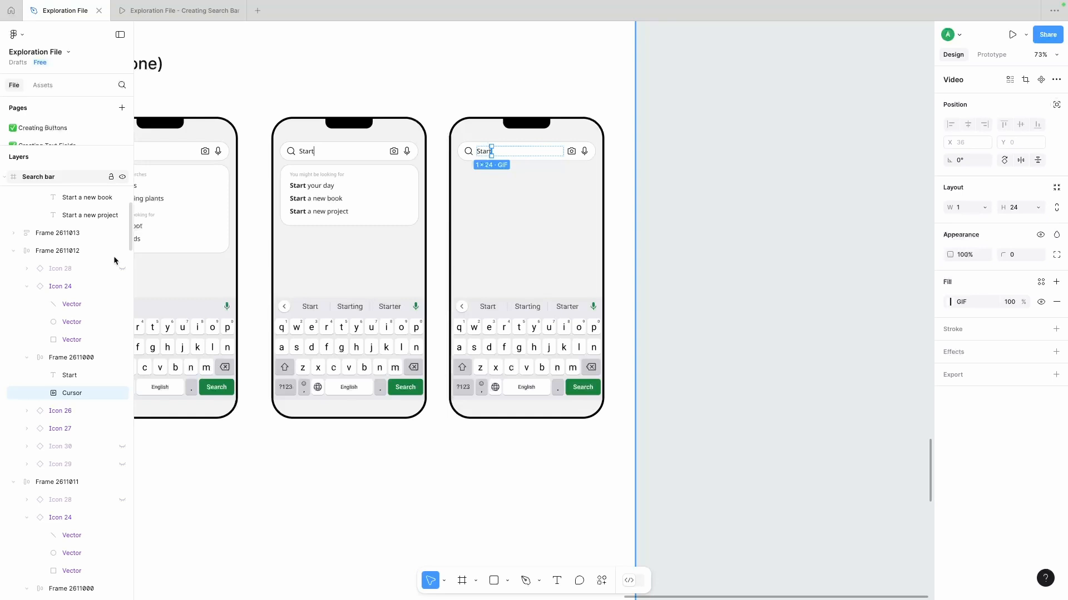
left_click(614, 172)
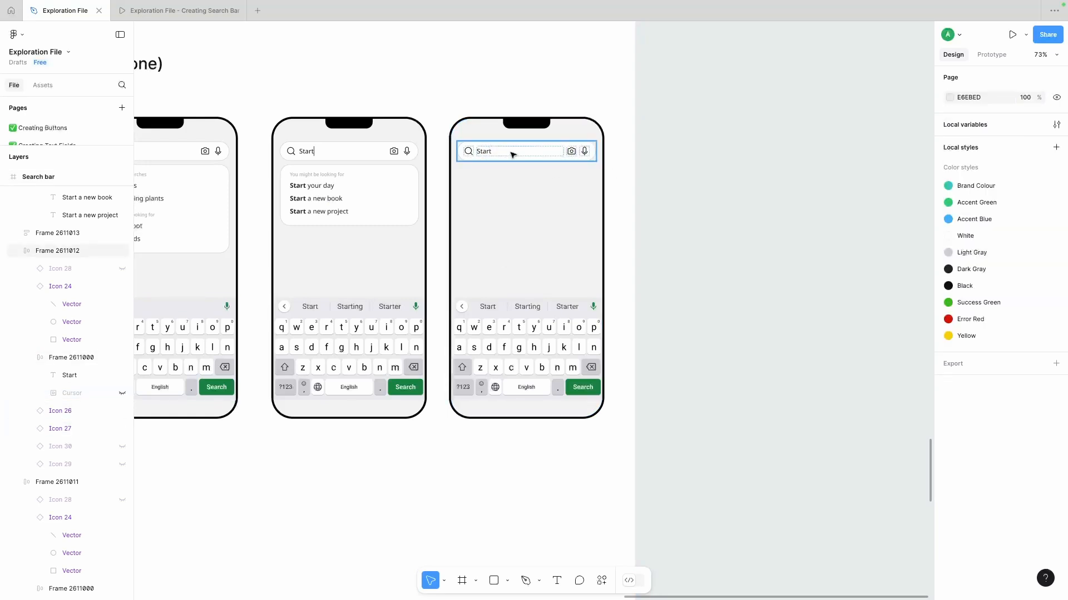
- Hide the camera and microphone icons in the third phone's search bar and show the loading icon instead
double_click(570, 151)
double_click(394, 152)
left_click(407, 152, "shift")
left_click(122, 411)
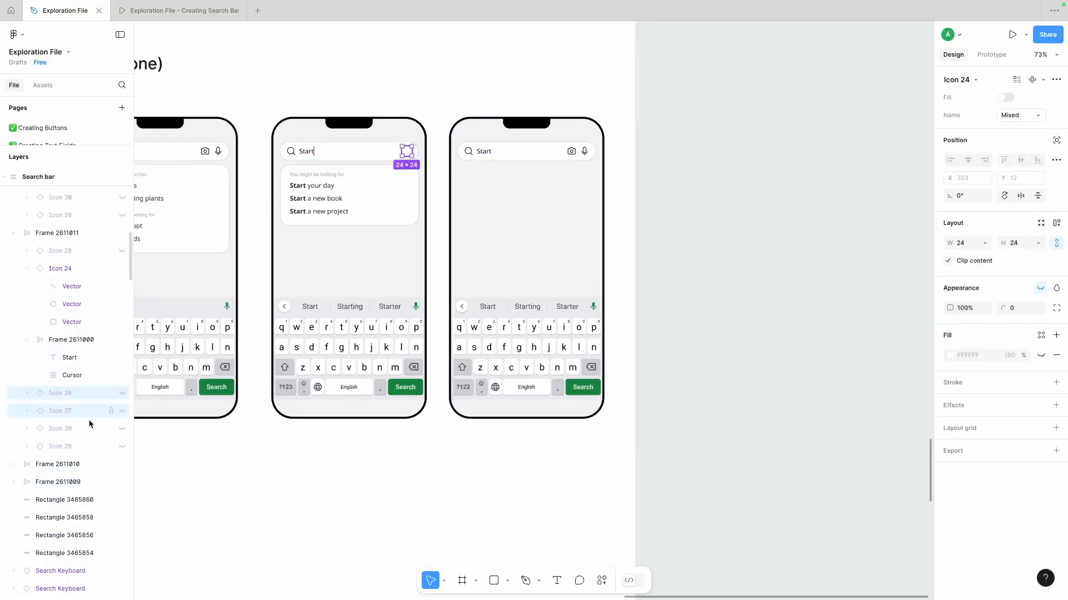
- Hide the camera and microphone icons in the fourth phone's search bar and show the clear icon instead
left_click(577, 150)
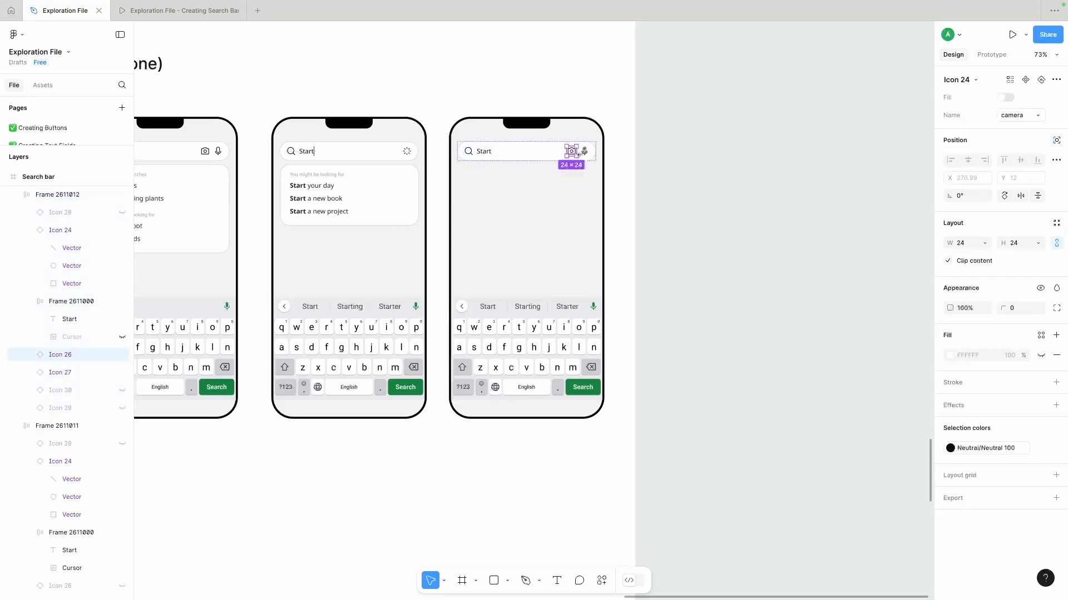
left_click(122, 373)
left_click(122, 409)
left_click(616, 225)
- Delete the keyboard from the fourth phone
scroll(606, 172, "left", 1)
scroll(606, 172, "down", 1)
left_click(558, 288)
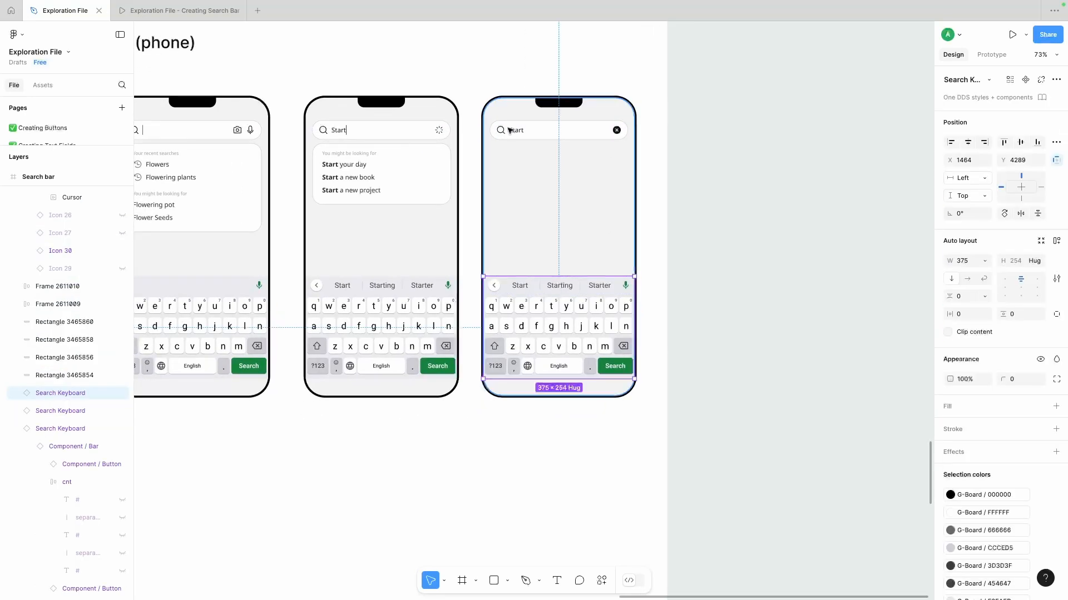
key("Delete")
- Copy the "You might be looking for" label beneath the fourth phone's search bar and begin replacing its text
left_click(346, 154, "super")
key("super+c")
left_click(549, 185)
scroll(549, 184, "up", 1)
scroll(548, 185, "right", 1)
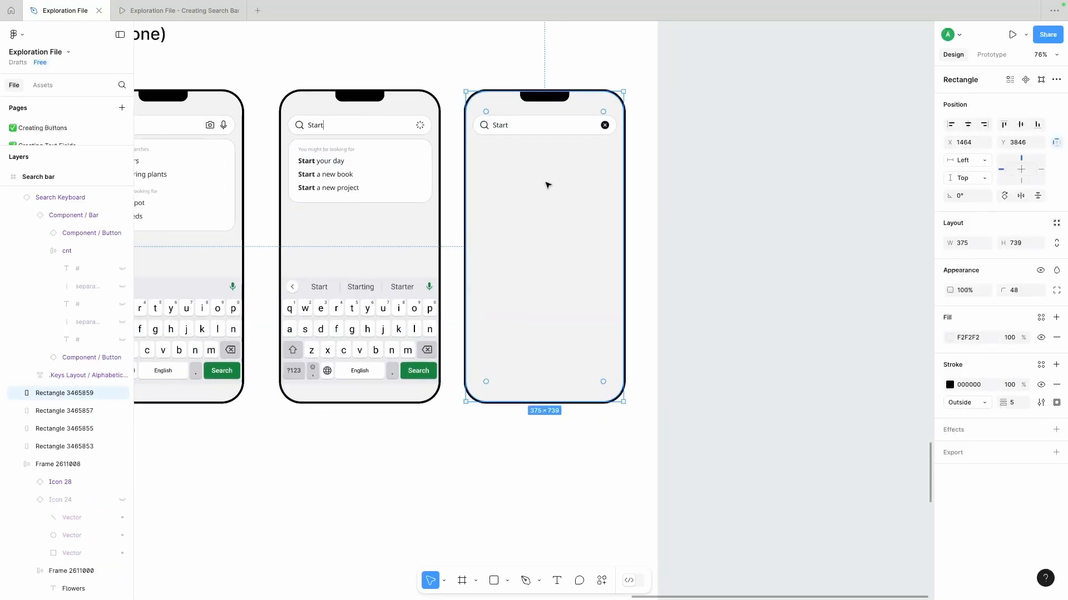
key("super+v")
left_click_drag(512, 316, 510, 160)
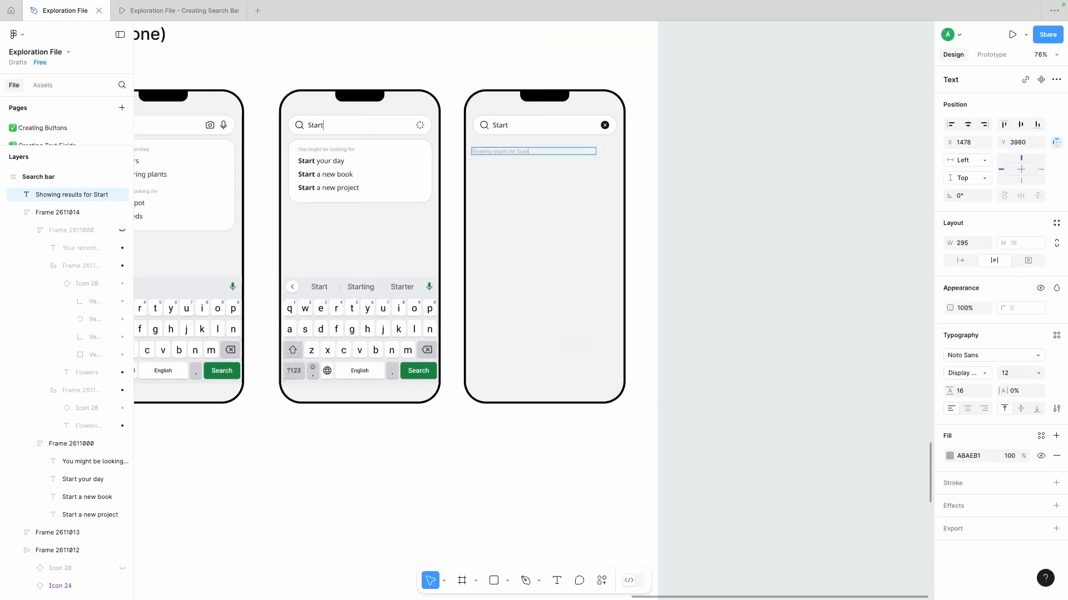
- Recolour the 'Showing results for "Start"' label to 727273 and line it up with the fourth phone's search bar edge
left_click(949, 455)
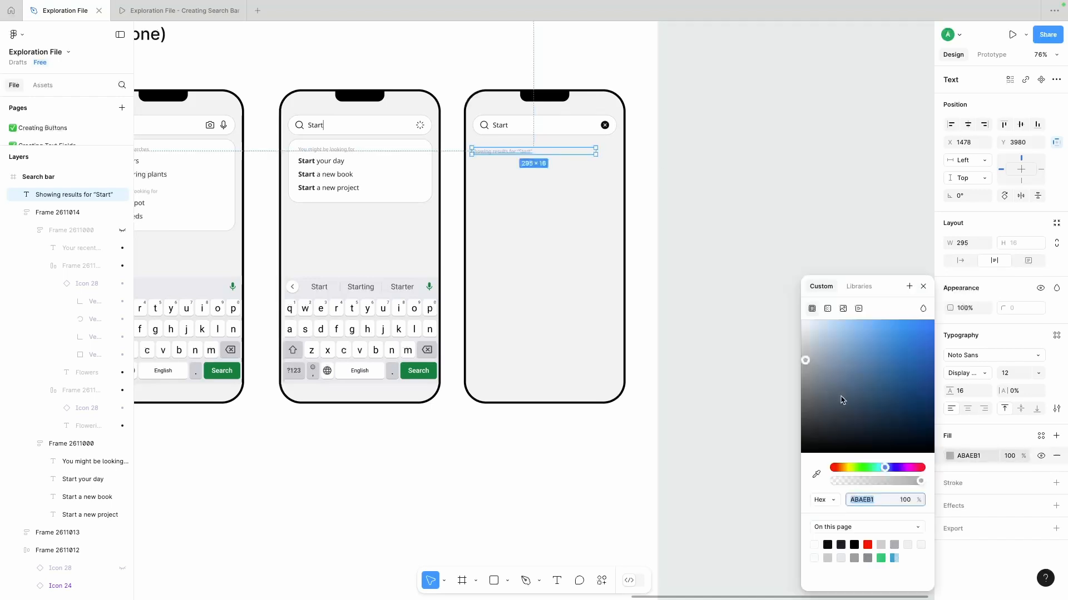
left_click_drag(805, 361, 802, 388)
left_click(756, 275)
scroll(756, 276, "down", 1)
scroll(757, 276, "right", 1)
left_click(460, 126)
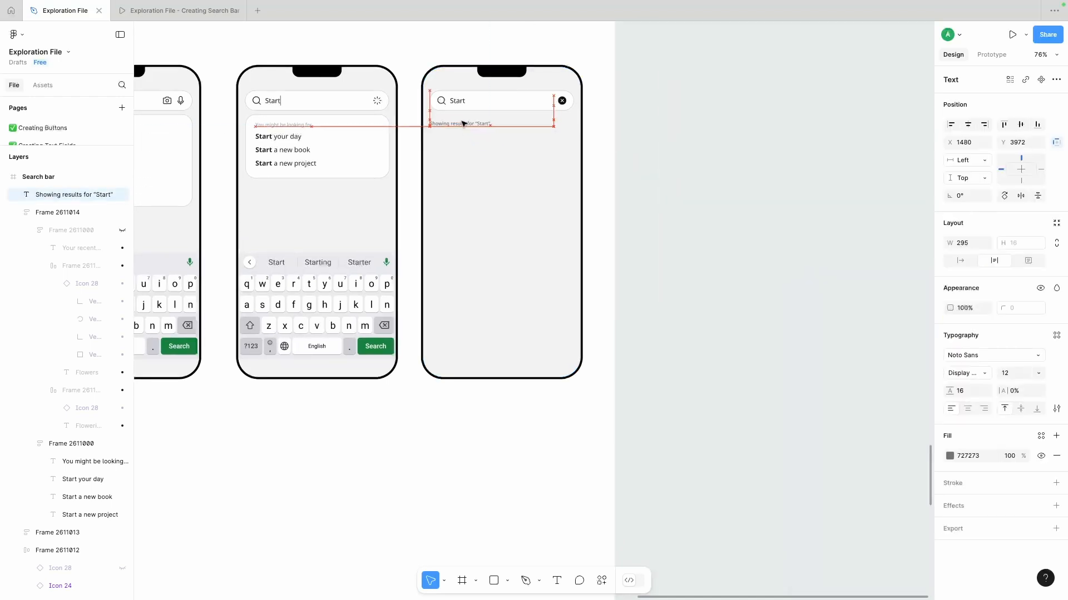
- Copy the "Start your day" suggestion from the third phone to beneath the results label on the fourth phone
left_click(295, 136, "super")
key("super+c")
left_click(483, 185)
key("super+v")
left_click_drag(501, 313, 467, 147)
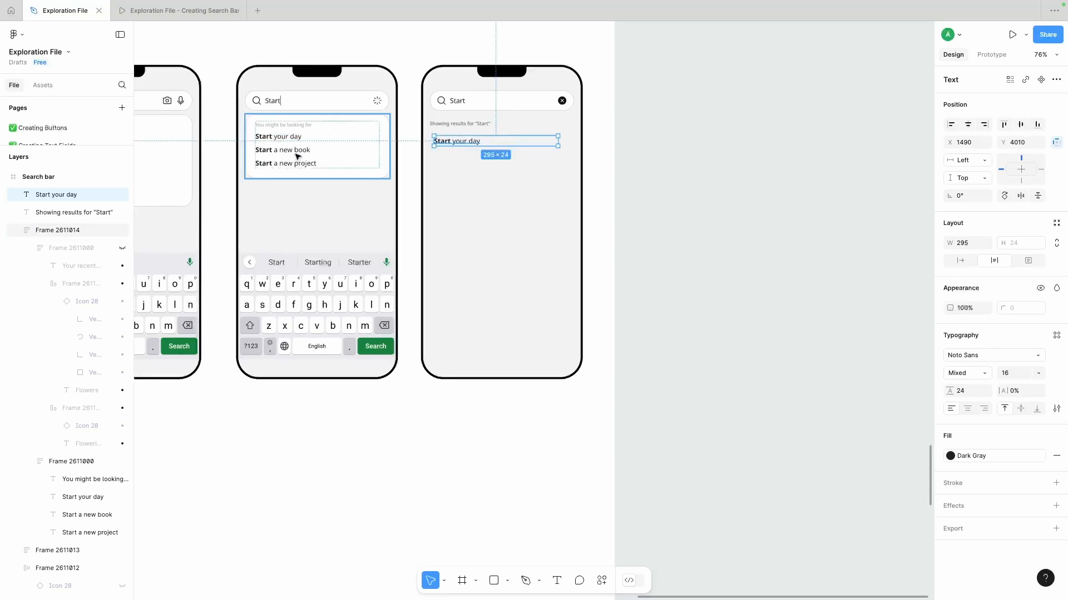
- Copy the "Start a new book" and "Start a new project" suggestions onto the fourth phone, spaced below "Start your day"
left_click(295, 151, "super")
left_click(476, 172)
key("super+v")
left_click_drag(505, 307, 451, 229)
left_click(464, 198)
left_click(683, 227)
scroll(684, 226, "right", 1)
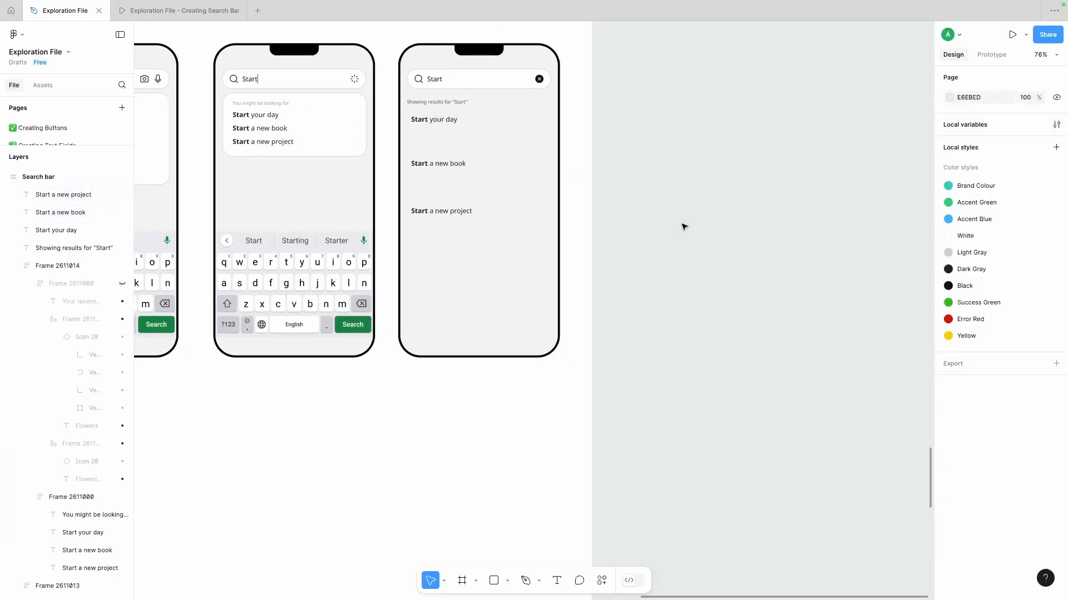
- Switch to the browser, open lipsum.com in a new tab and copy the opening sentences of "Where can I get some?"
left_click(434, 226)
key("super+Tab")
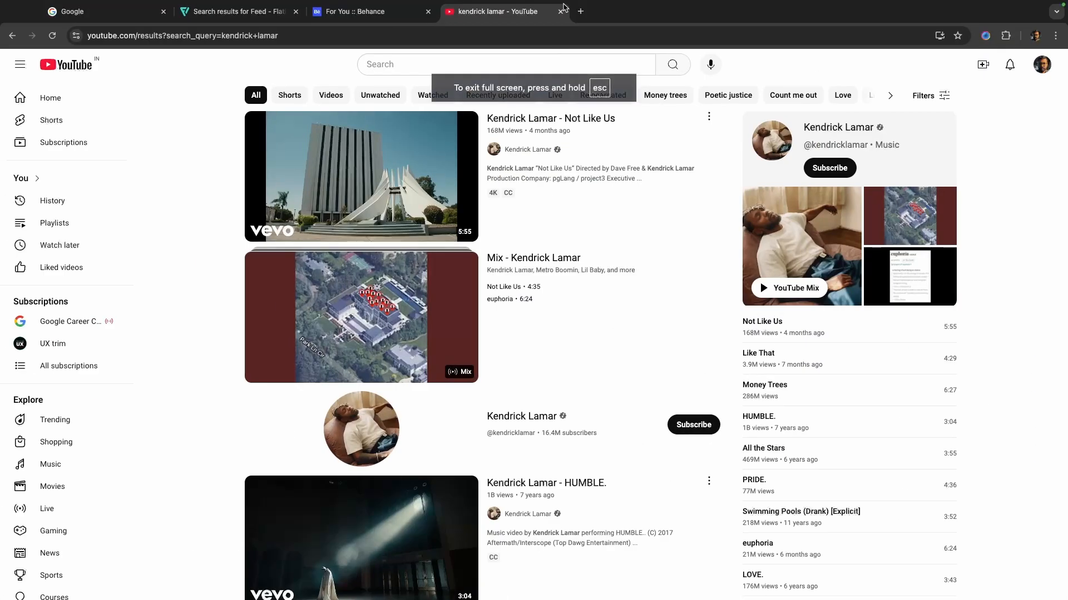
key("super+t")
type("lorem ip")
key("Return")
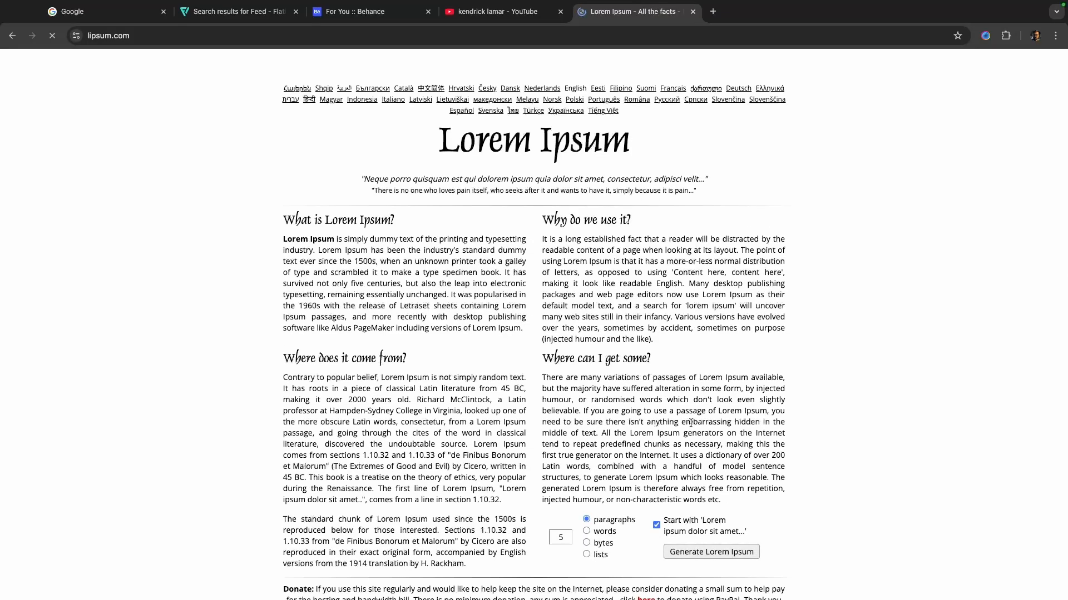
left_click_drag(541, 378, 609, 431)
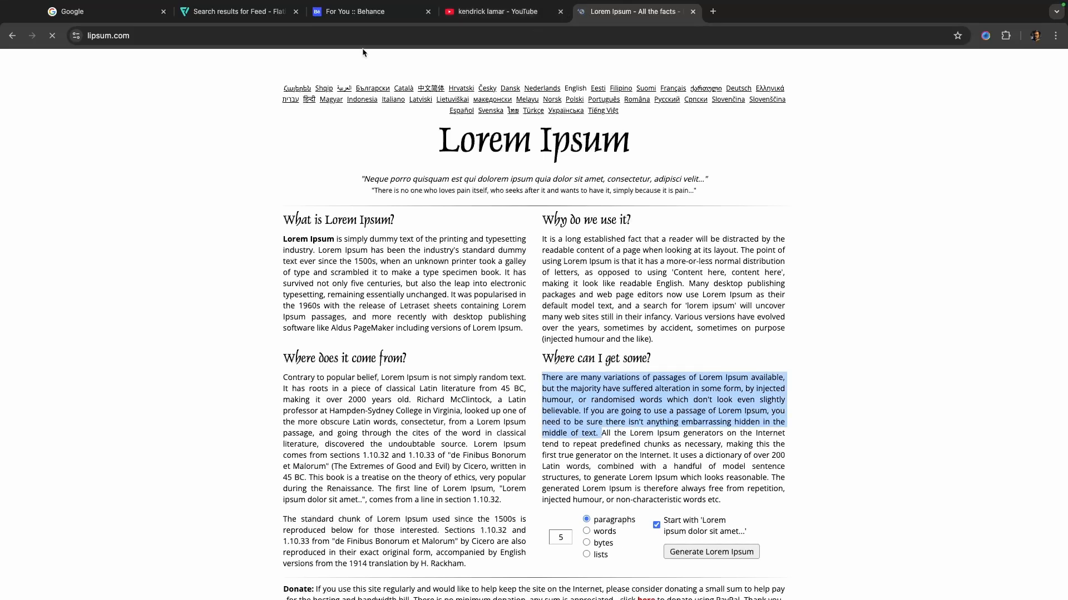
- Return to Figma and paste the copied passage as a text block over the fourth phone
key("super+Tab")
key("super+v")
scroll(806, 302, "down", 5)
left_click_drag(900, 303, 680, 273)
scroll(681, 270, "up", 5)
scroll(681, 273, "right", 1)
- Set the pasted paragraph's font size to 14 and its line height to 20
left_click(568, 176)
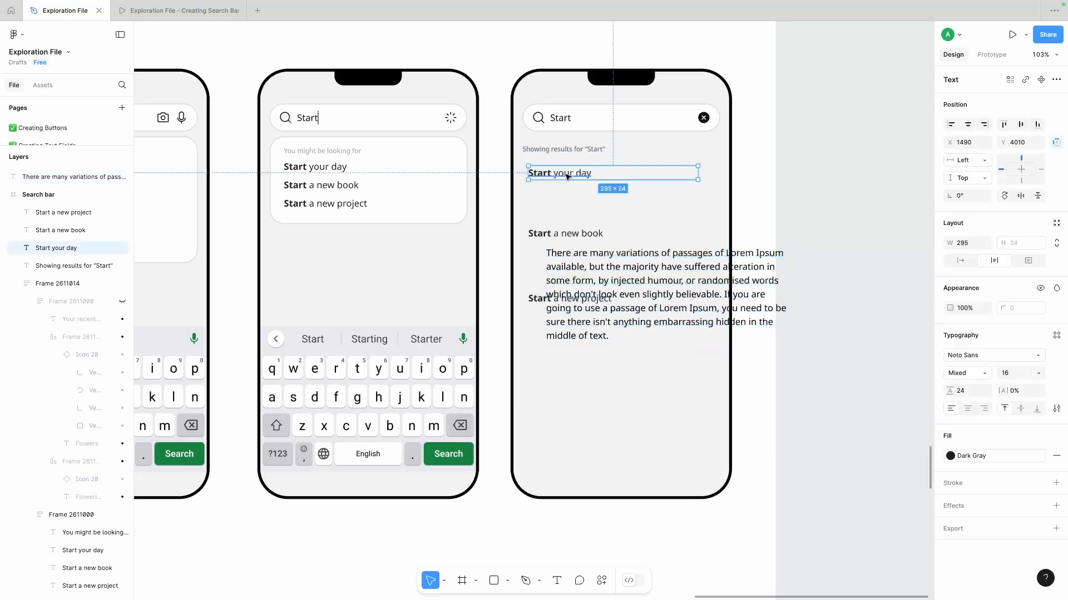
left_click(578, 260)
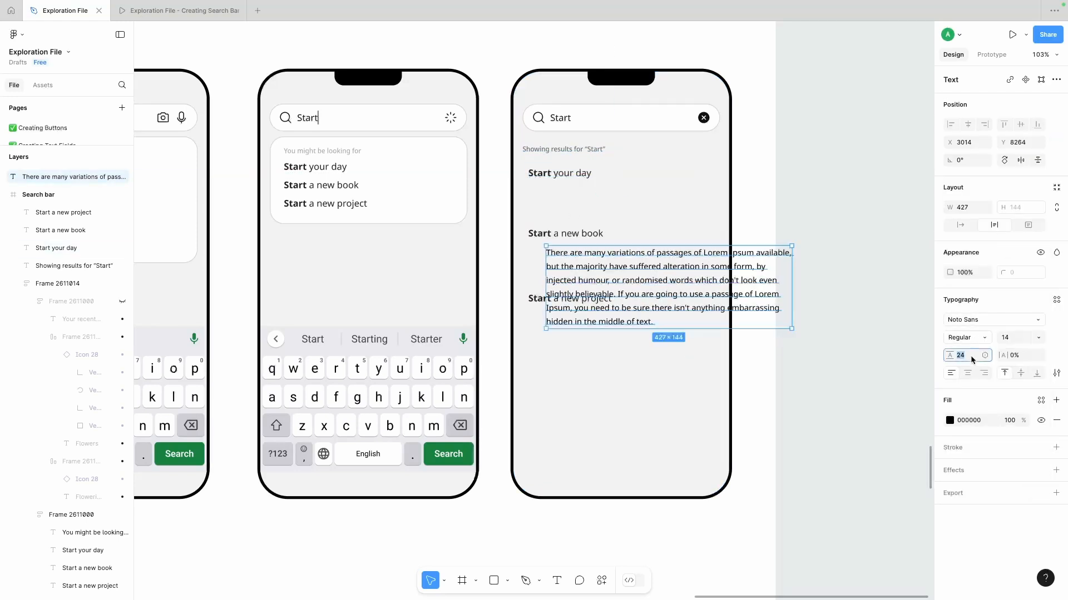
type("20")
key("Return")
- Place the paragraph under "Start your day", narrow it to about 315 wide and trim its text to end at "even slightly believable."
left_click_drag(674, 287, 656, 221)
left_click_drag(773, 210, 694, 208)
mouse_move(627, 209)
left_mouse_down()
mouse_move(877, 210)
mouse_move(627, 211)
left_mouse_up()
double_click(619, 234)
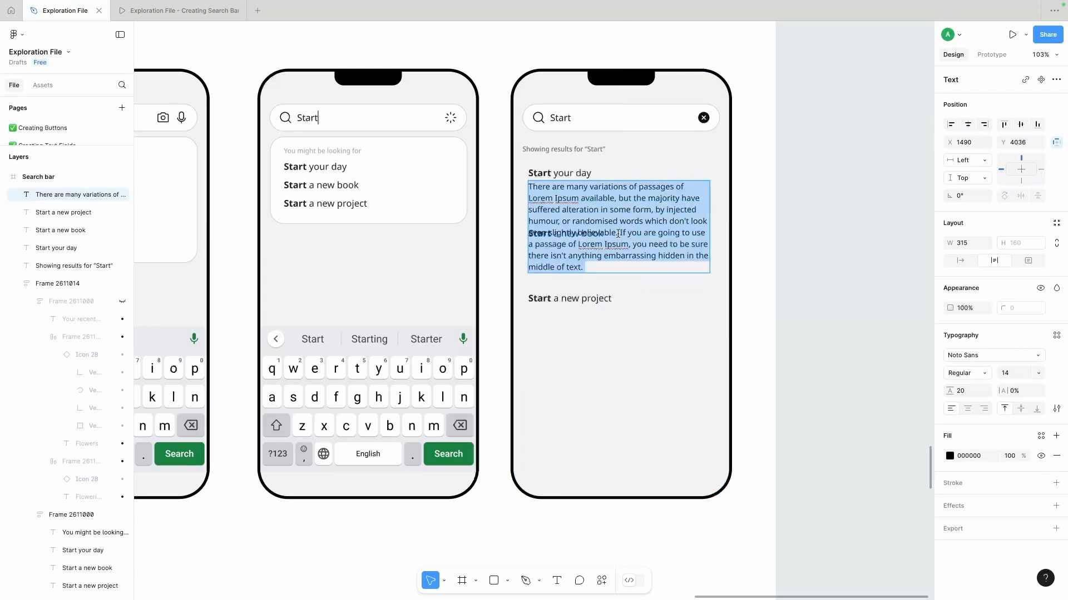
left_click(753, 347)
- Align the first result's heading and paragraph with the results label, and move the other two headings down along the same edge
left_click(611, 214)
left_click(567, 174, "shift")
left_click_drag(543, 193, 537, 190)
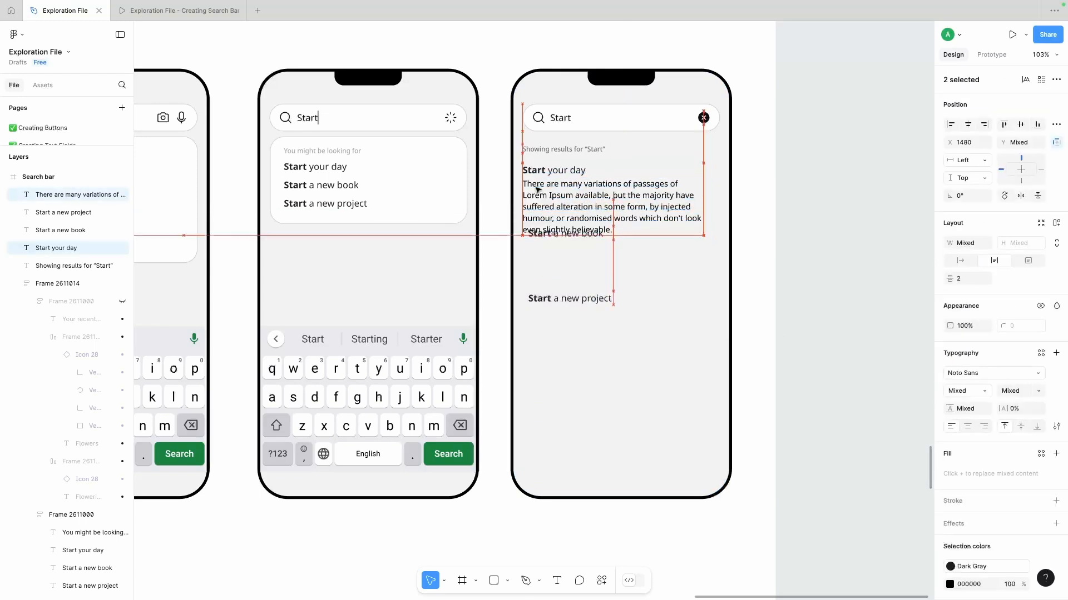
left_click_drag(549, 237, 544, 262)
left_click_drag(550, 299, 544, 353)
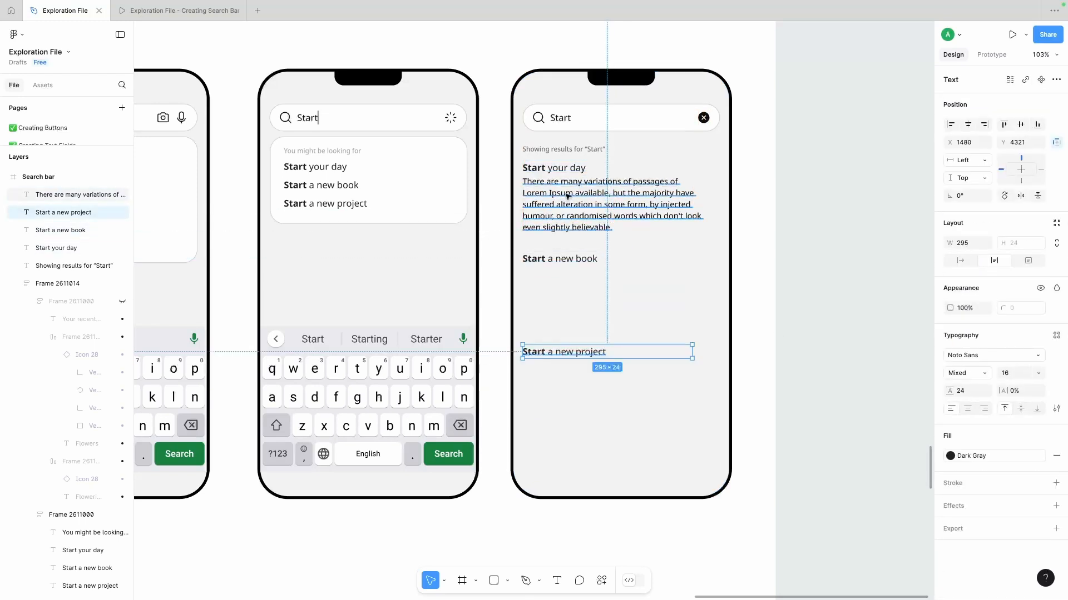
- Duplicate the paragraph beneath the "Start a new book" and "Start a new project" headings
left_click(566, 194)
left_click(559, 170, "shift")
left_click(555, 206)
left_click_drag(555, 205, 554, 378)
left_click(785, 289)
scroll(784, 288, "down", 5)
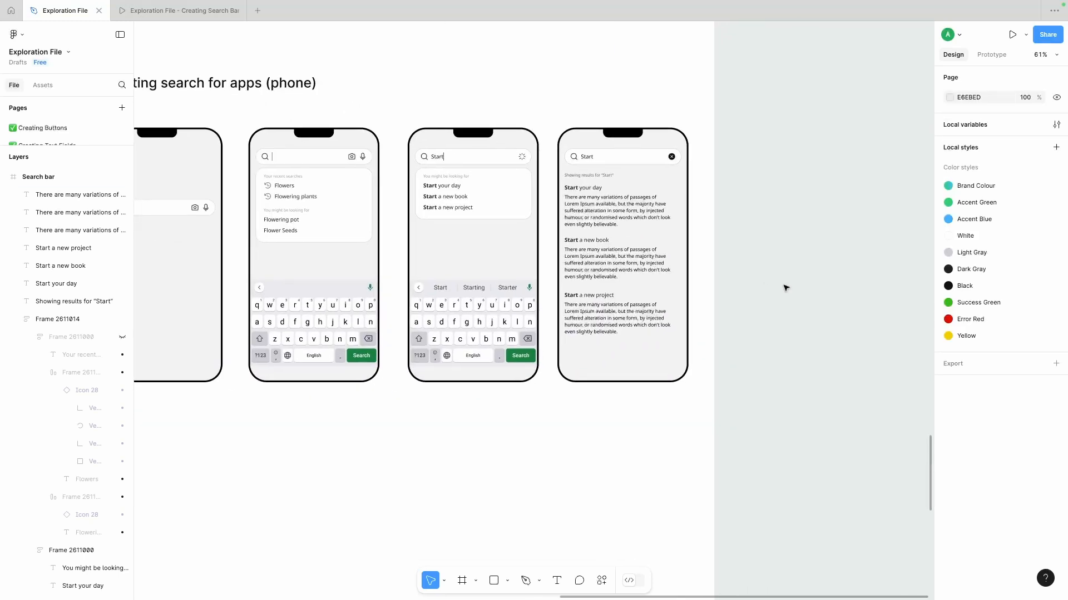
- Set the three result headings on the fourth phone to the Bold weight
scroll(785, 289, "up", 1)
left_click(593, 240)
left_click(582, 180, "shift")
left_click(578, 302, "shift")
left_click(982, 391)
left_click(982, 474)
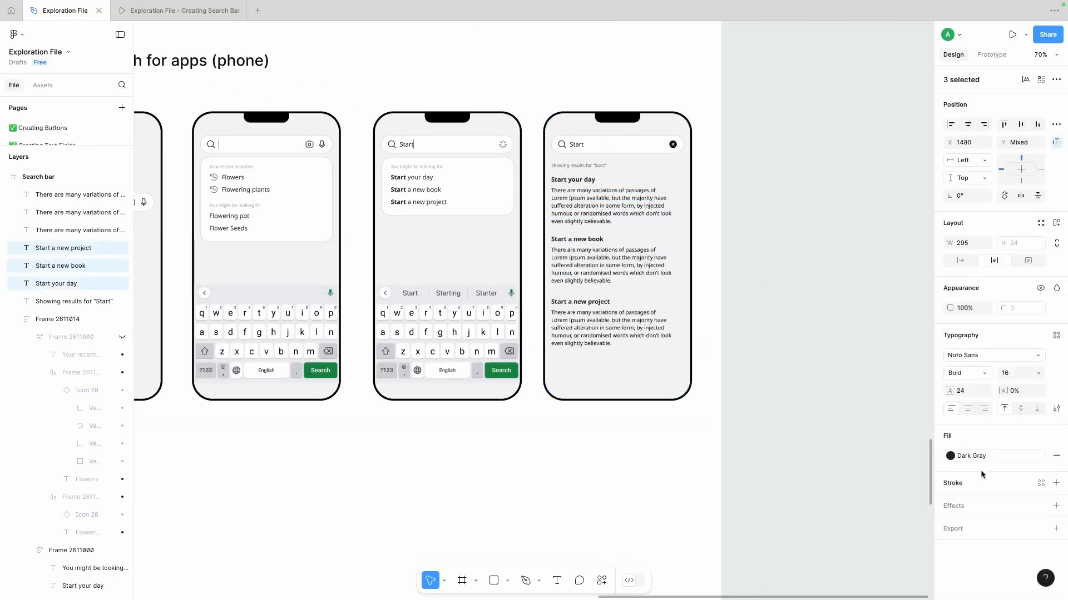
left_click(723, 250)
- Duplicate the results label as an auto-width "Sort by" label, colour it black and place it at the far end of the row
scroll(722, 250, "right", 1)
scroll(722, 250, "down", 1)
scroll(698, 162, "right", 1)
scroll(702, 164, "up", 2)
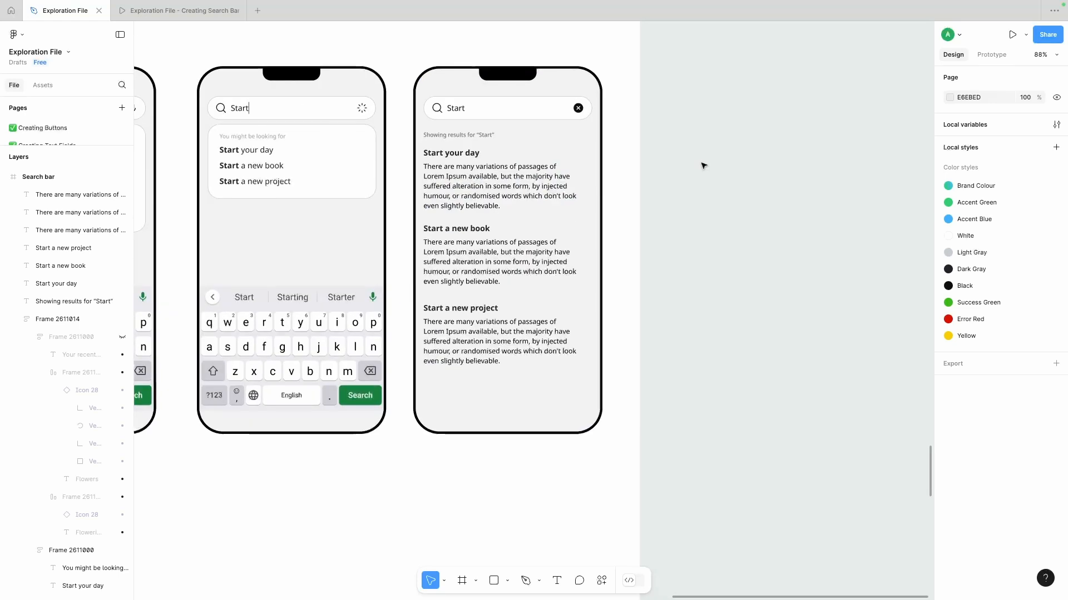
scroll(704, 165, "down", 5)
scroll(703, 167, "up", 5)
scroll(691, 171, "down", 1)
scroll(691, 171, "right", 1)
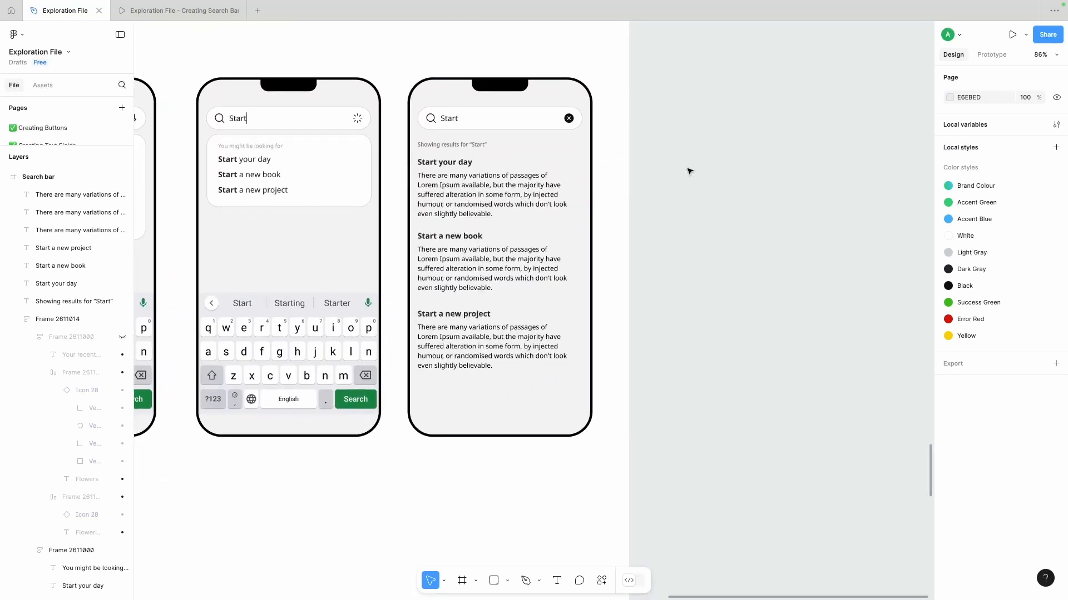
left_click(430, 156)
left_click_drag(460, 158, 504, 163)
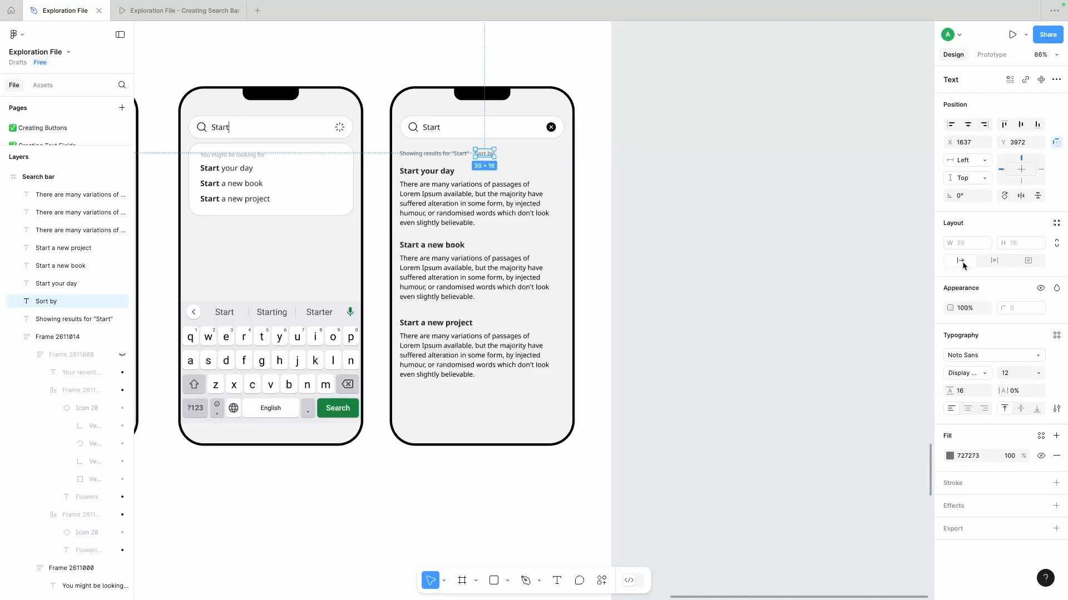
left_click(950, 456)
left_click(738, 453)
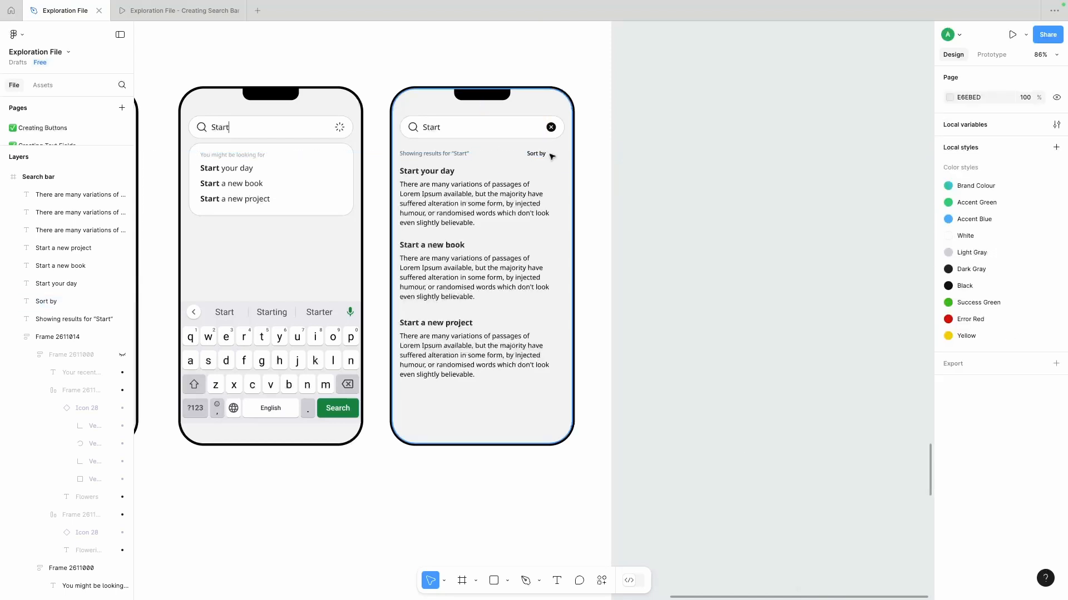
- Draw a downward-pointing triangle about 14 by 7 beside the "Sort by" label with the Pen tool
scroll(556, 147, "up", 5)
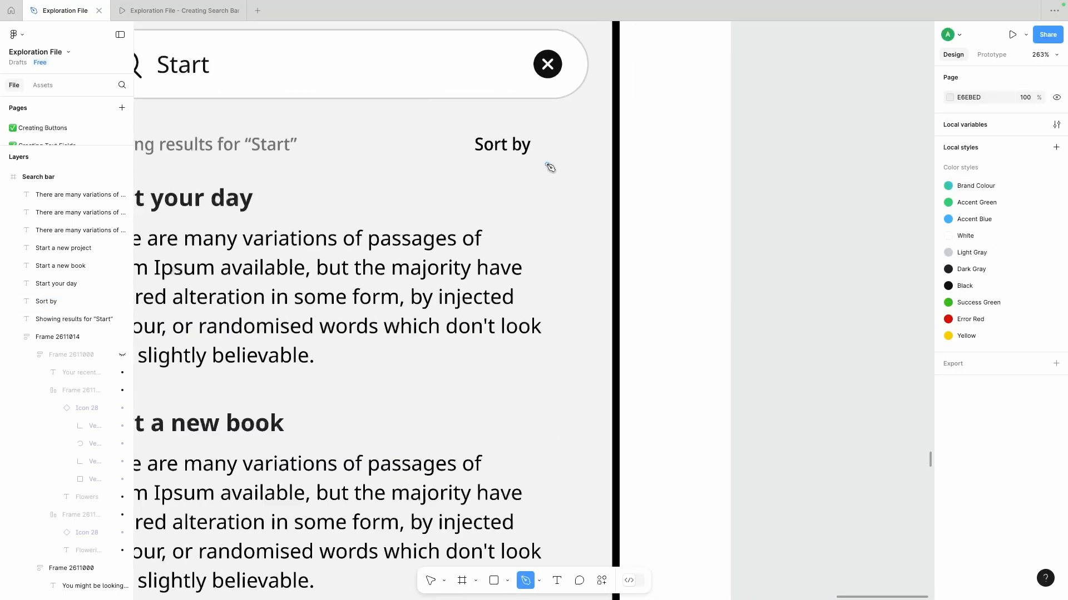
left_click(528, 168)
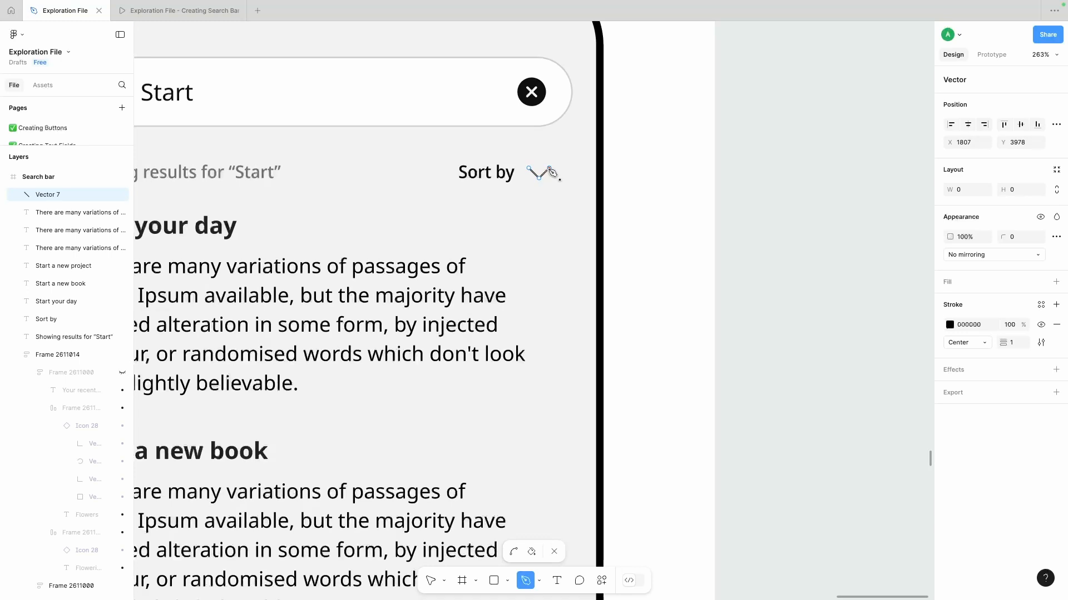
left_click(551, 168)
left_click(529, 168)
- Fill the triangle with 000000, without a stroke, give it a corner radius of 1 and centre it under the clear icon
left_click(1056, 317)
left_click(949, 337)
left_click_drag(851, 362, 723, 512)
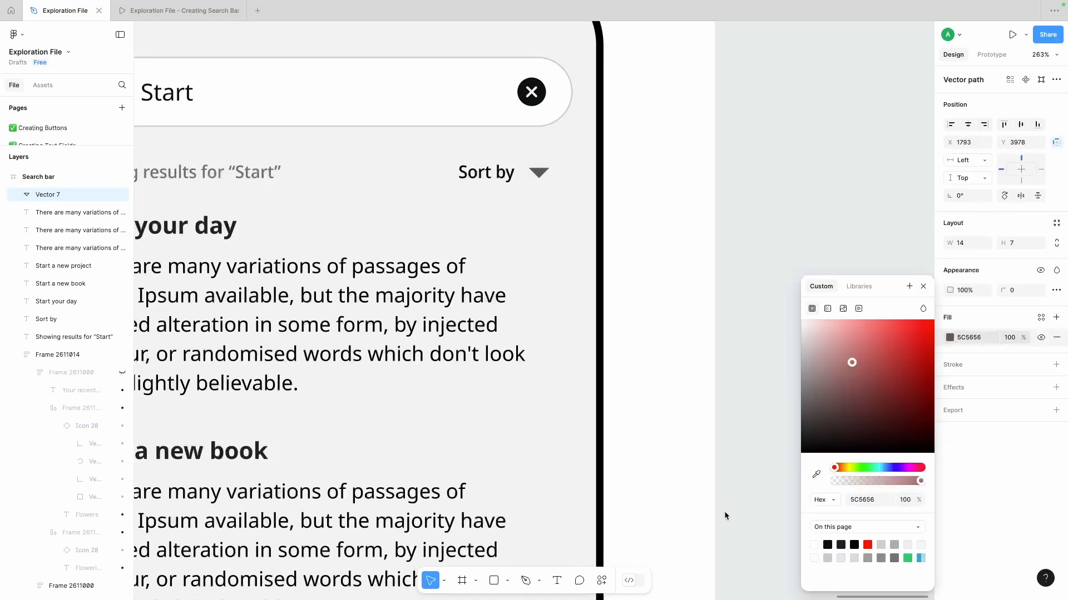
left_click(791, 168)
left_click_drag(539, 173, 534, 174)
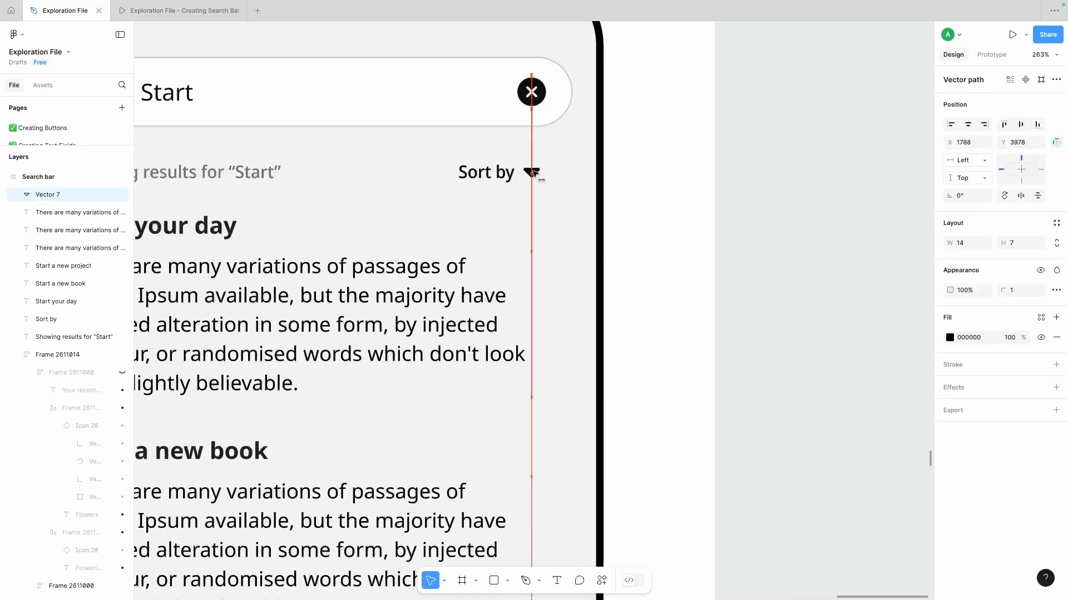
left_click(631, 144)
- Move the "Creating search interactions for website (desktop)" heading up to just below the phone screens
scroll(639, 147, "down", 10)
scroll(648, 144, "up", 5)
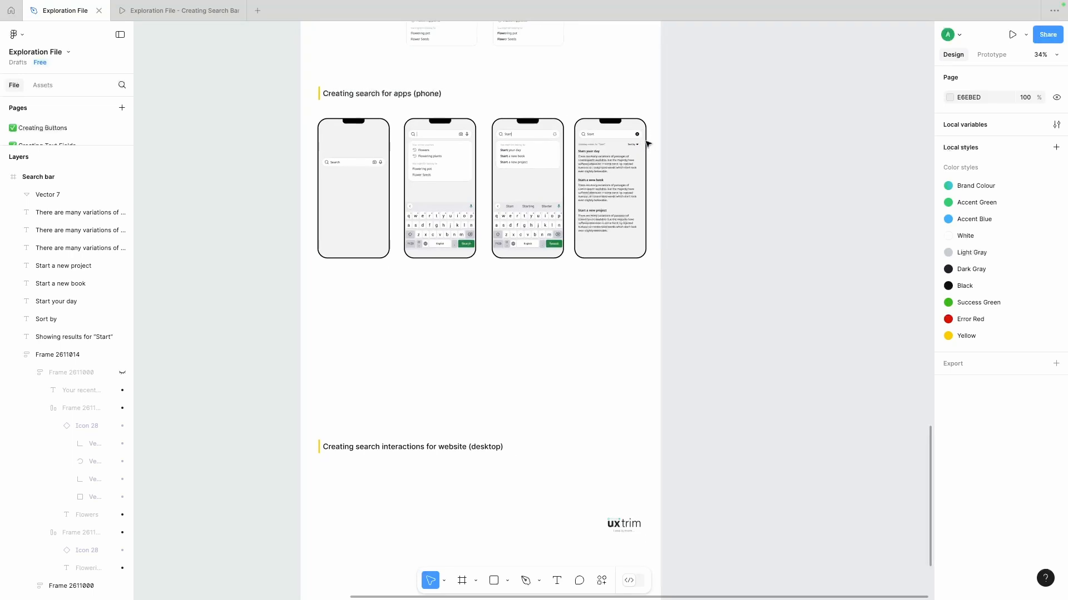
scroll(367, 299, "down", 2)
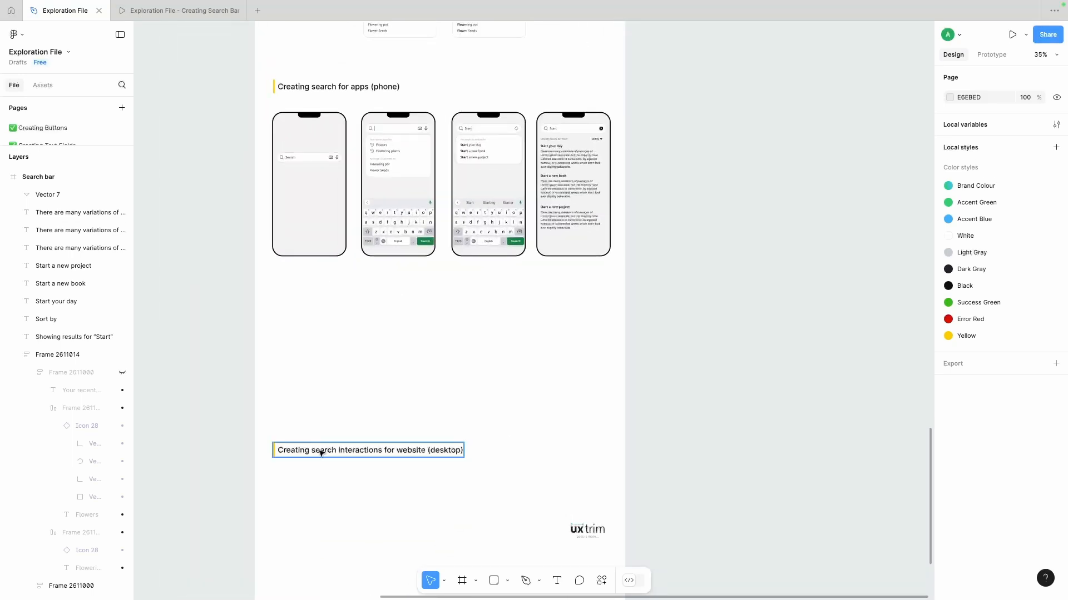
left_click_drag(321, 453, 321, 301)
left_click(361, 374)
scroll(361, 374, "down", 1)
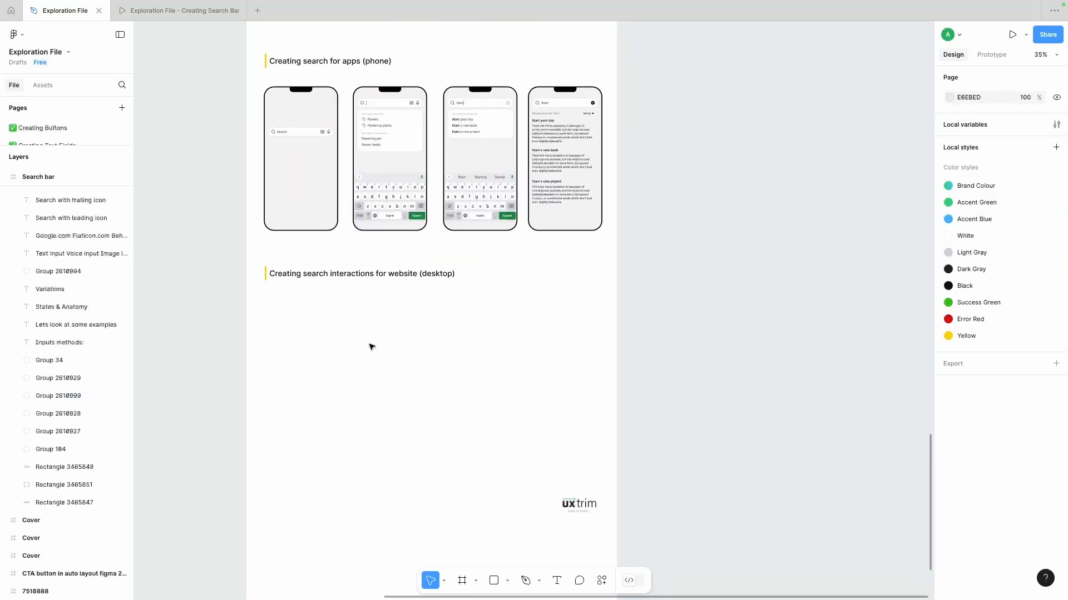
- Replace the magnifying glass with the back arrow in the search bars of the third and fourth phones
scroll(444, 98, "up", 5)
double_click(461, 108)
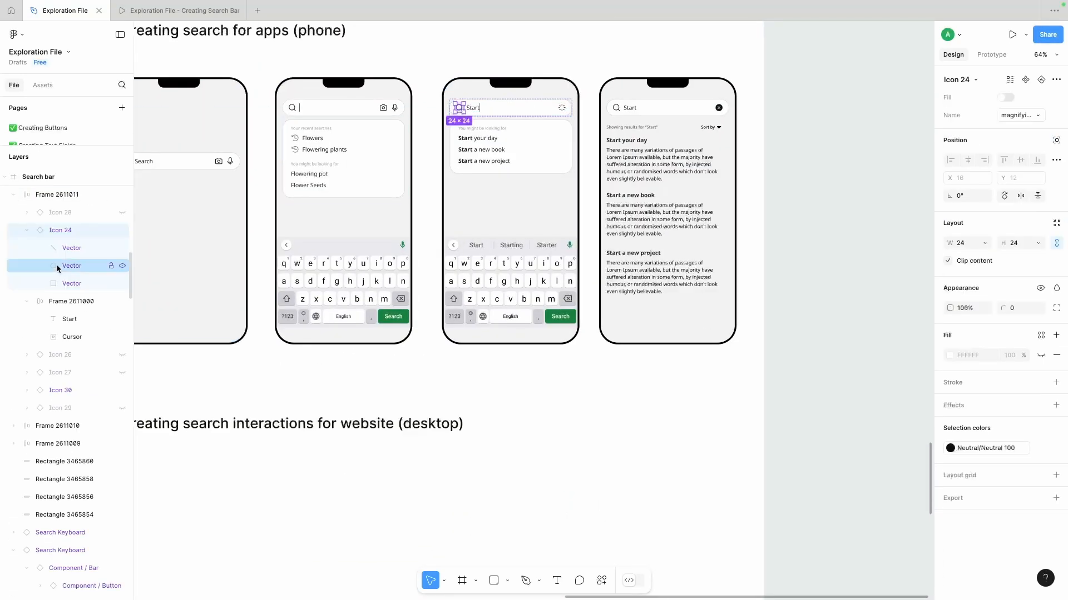
double_click(615, 108)
left_click(122, 212)
left_click(123, 230)
left_click(590, 134)
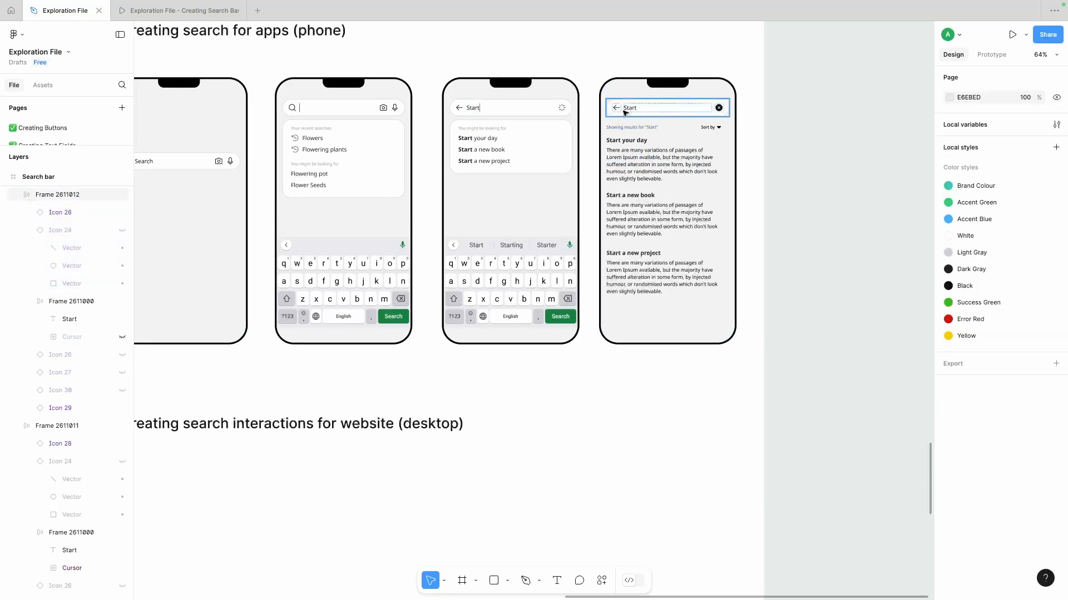
- Hide the magnifying glass in the second phone's search bar and show the back arrow instead
scroll(625, 113, "down", 3)
scroll(487, 131, "up", 2)
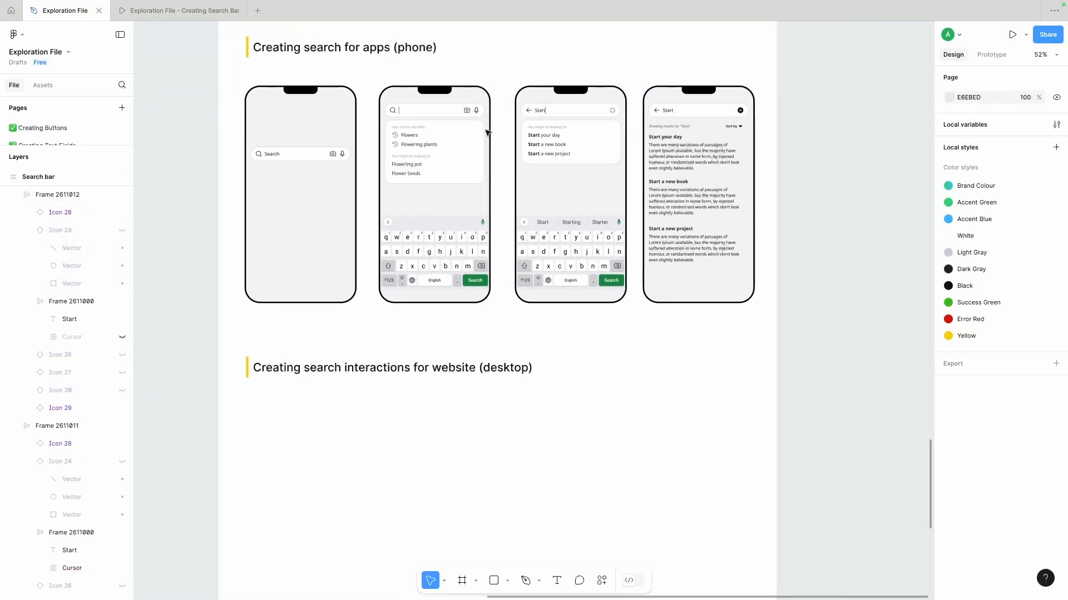
scroll(487, 132, "down", 1)
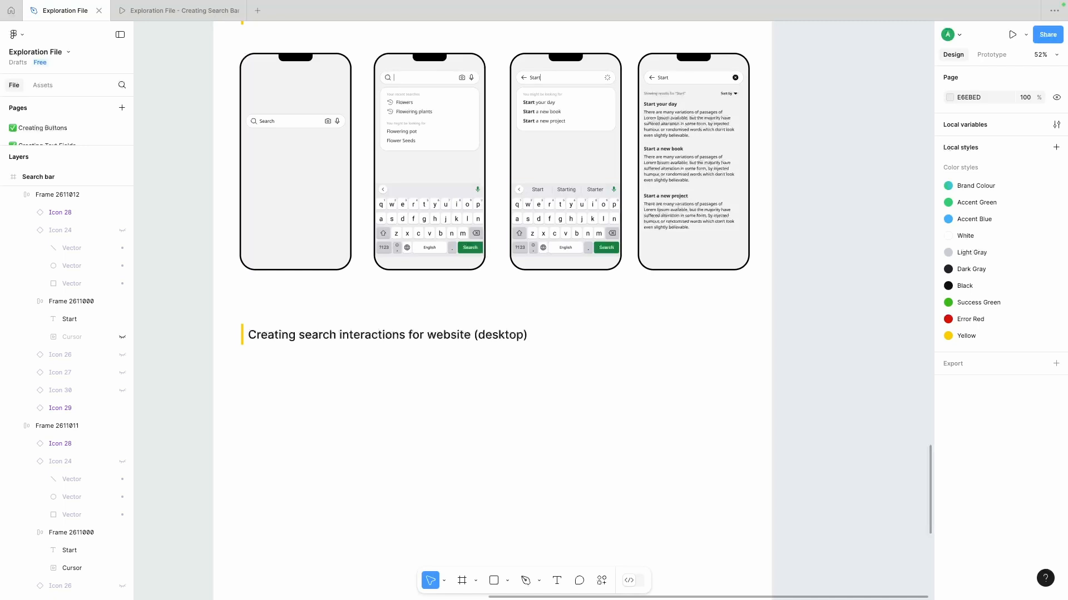
scroll(300, 192, "up", 3)
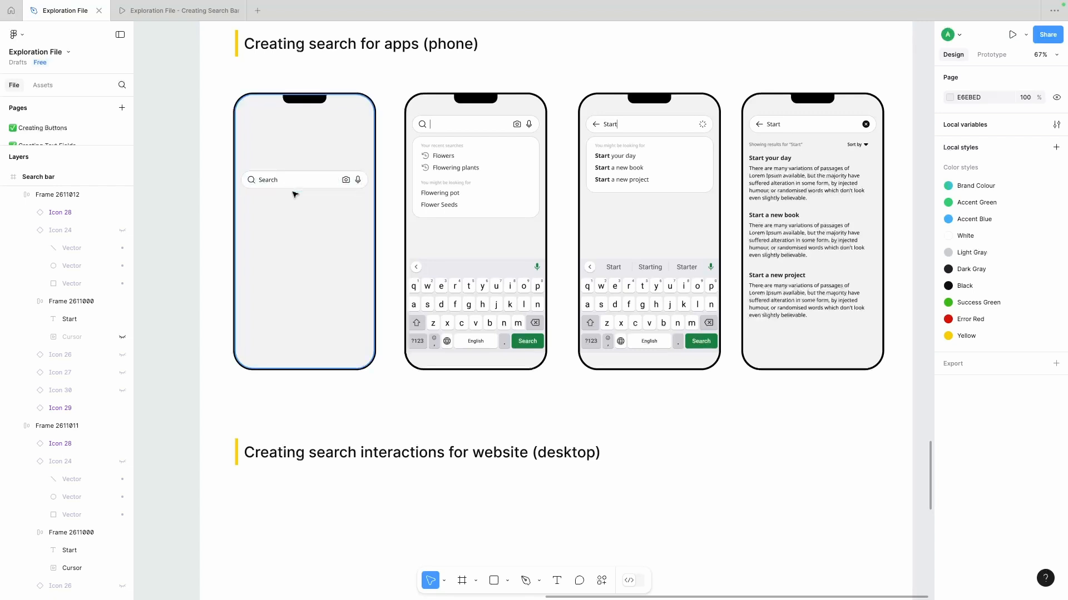
double_click(427, 128)
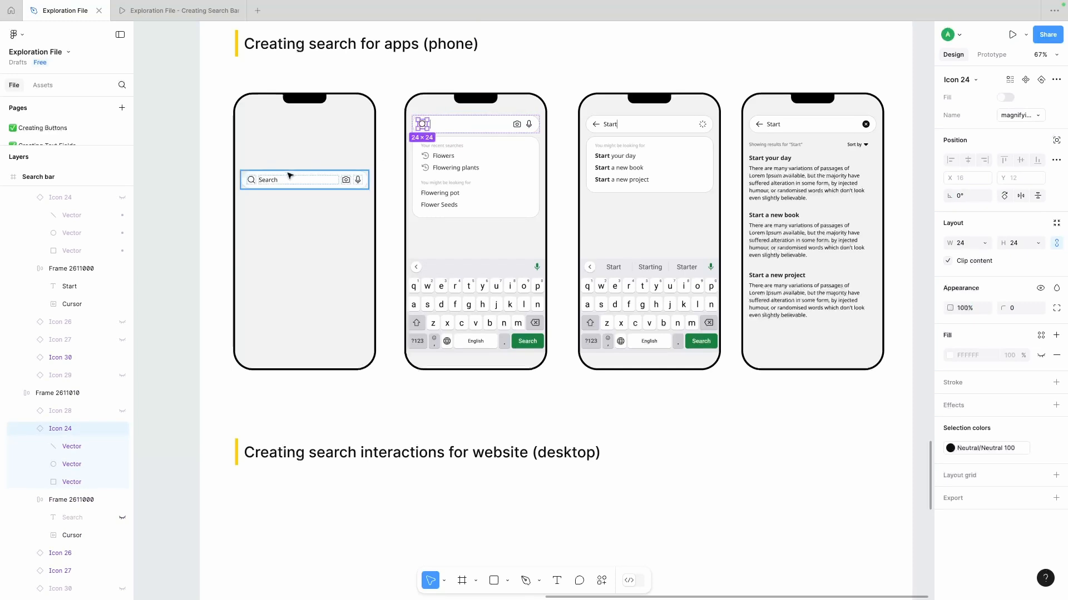
scroll(118, 342, "down", 2)
left_click(123, 363)
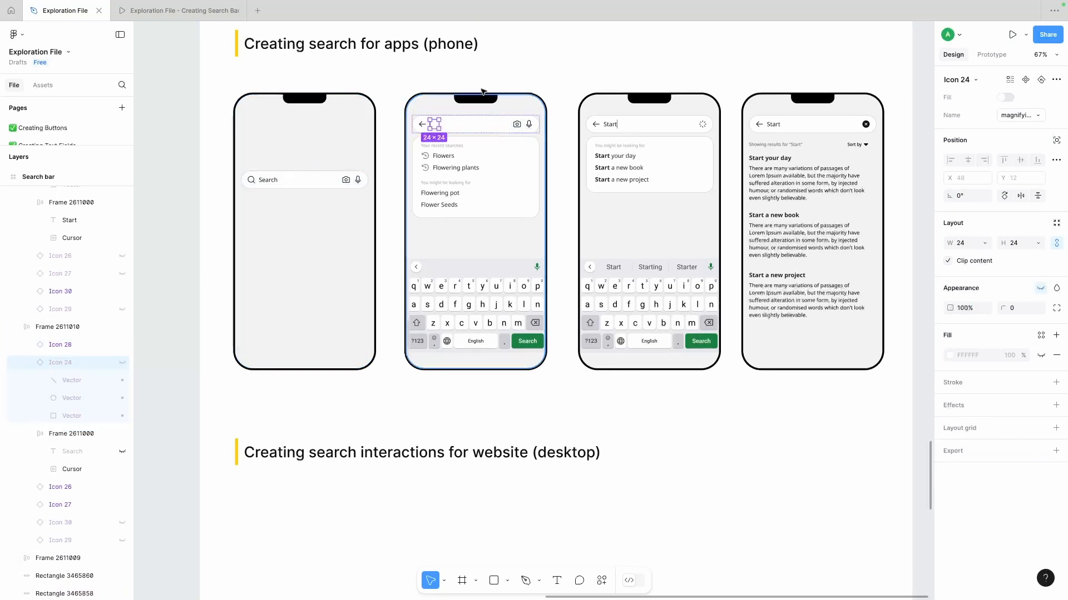
left_click(544, 57)
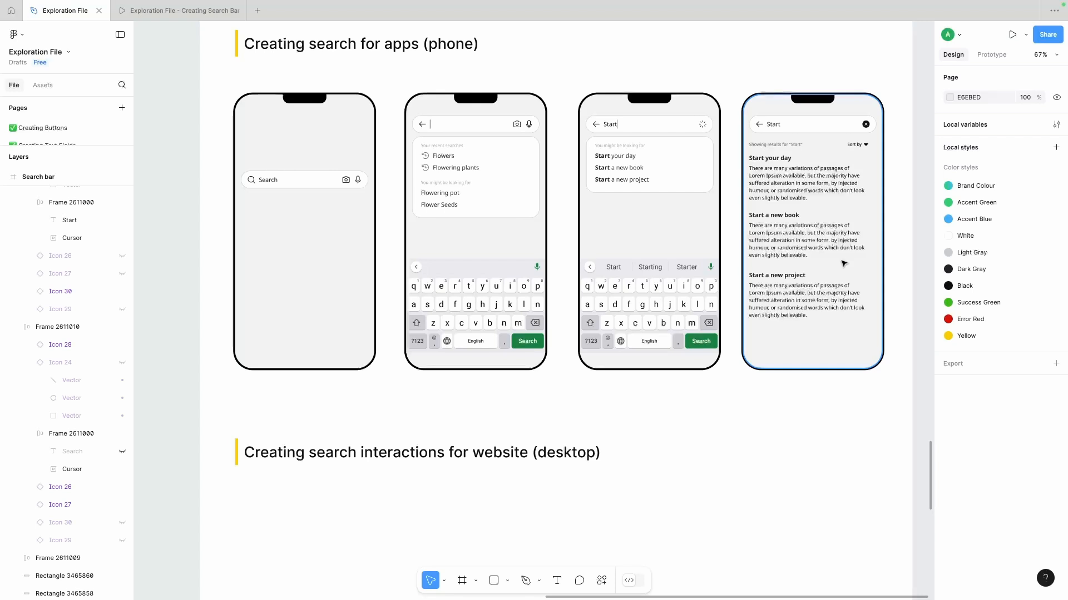
scroll(741, 401, "down", 5)
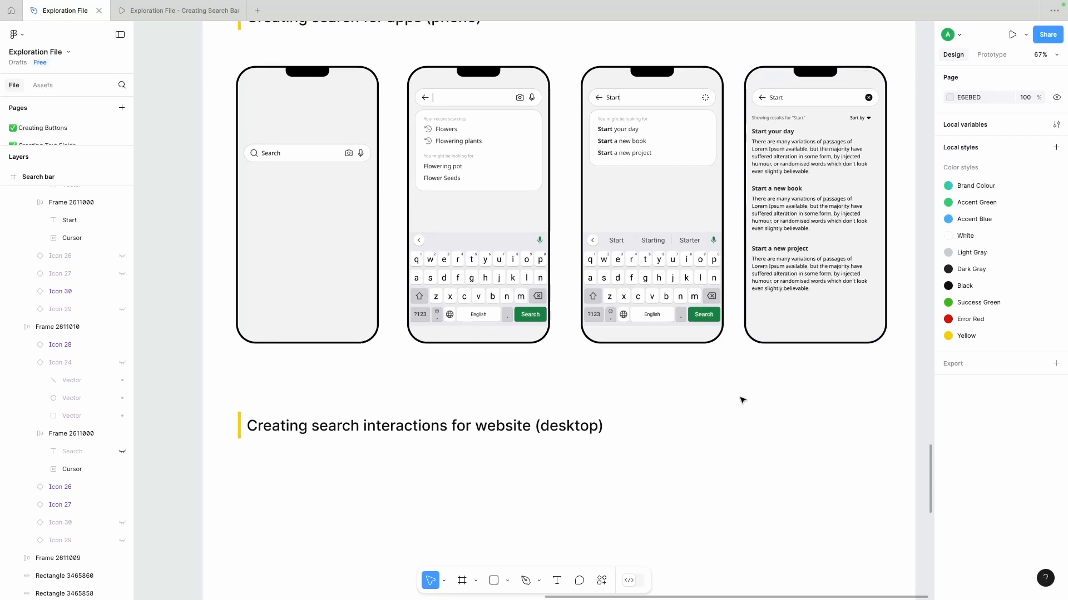
scroll(742, 400, "up", 2)
scroll(742, 400, "left", 2)
scroll(742, 400, "up", 2)
scroll(742, 400, "right", 1)
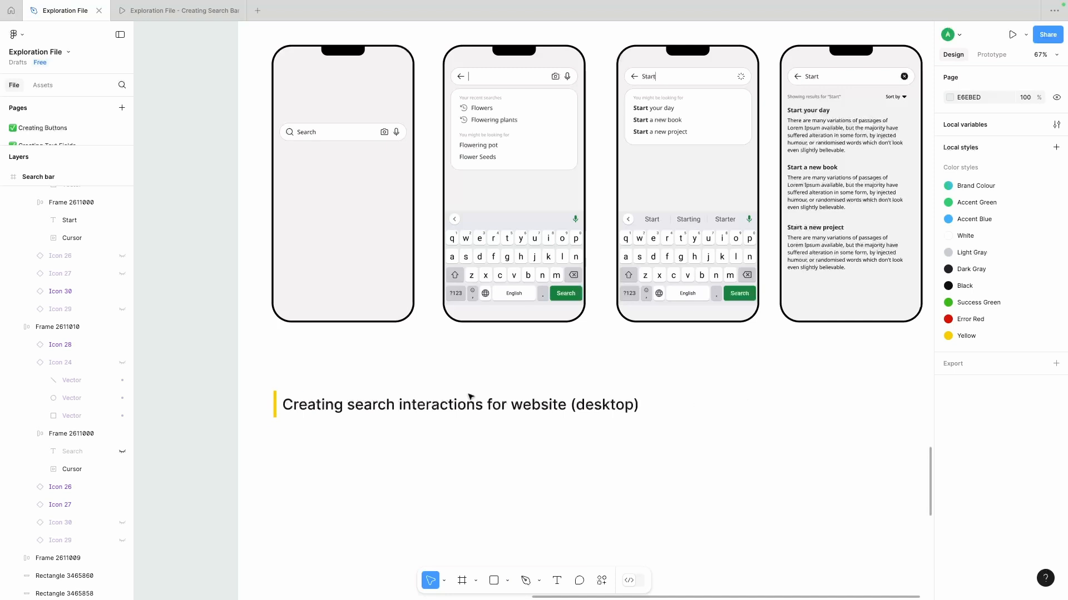
- Shorten the desktop section heading to "Creating search for website (desktop)"
left_click(439, 406)
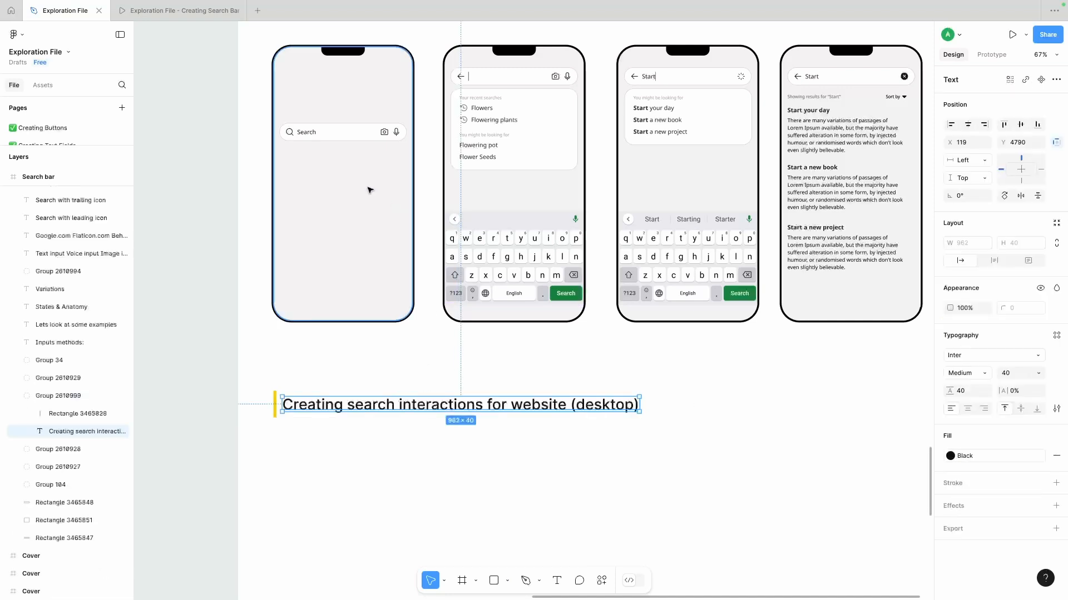
double_click(413, 405)
left_click_drag(400, 405, 484, 405)
key("BackSpace")
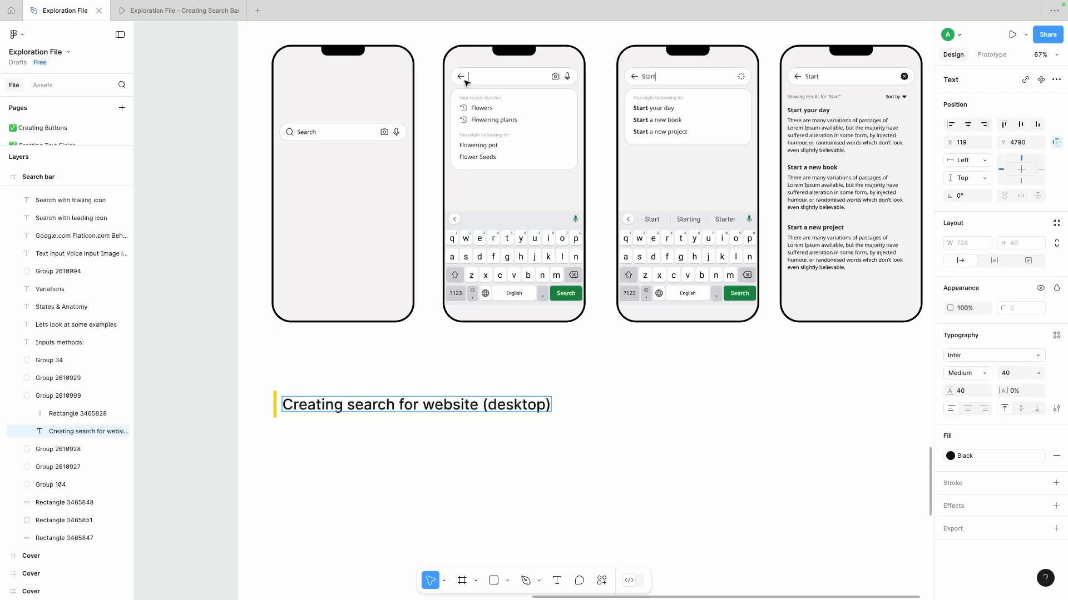
- Place a copy of the first phone's search bar below the "Creating search for website (desktop)" heading
scroll(466, 83, "down", 5)
left_click(480, 270)
left_click_drag(381, 115, 389, 300)
left_click(433, 353)
scroll(433, 353, "down", 1)
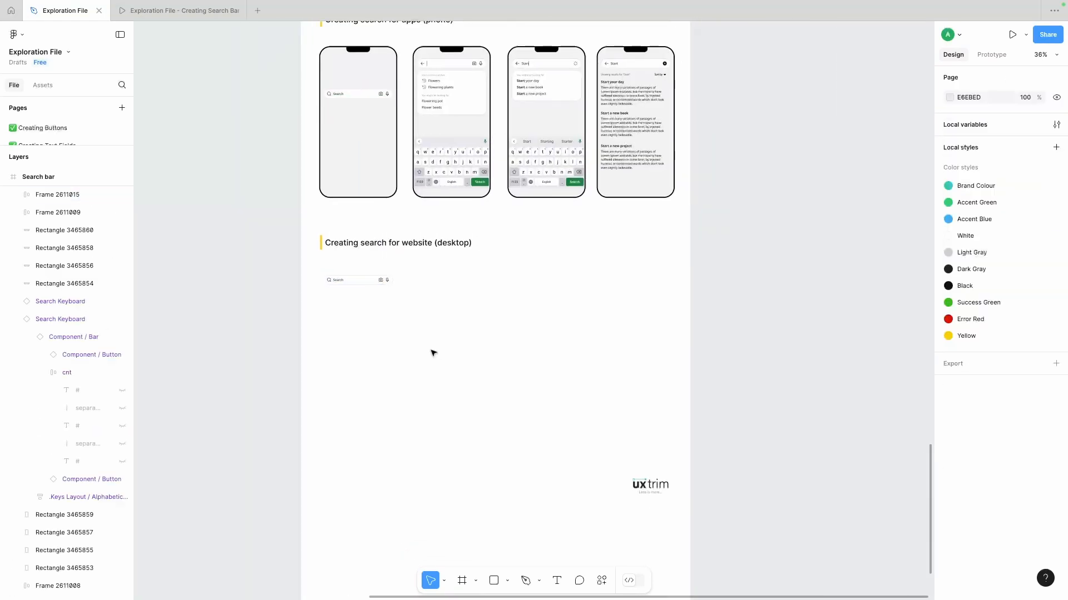
- Draw a header rectangle about 1726 wide and 142 high below the desktop heading and send it to the back
scroll(434, 353, "up", 4)
scroll(486, 465, "down", 2)
key("r")
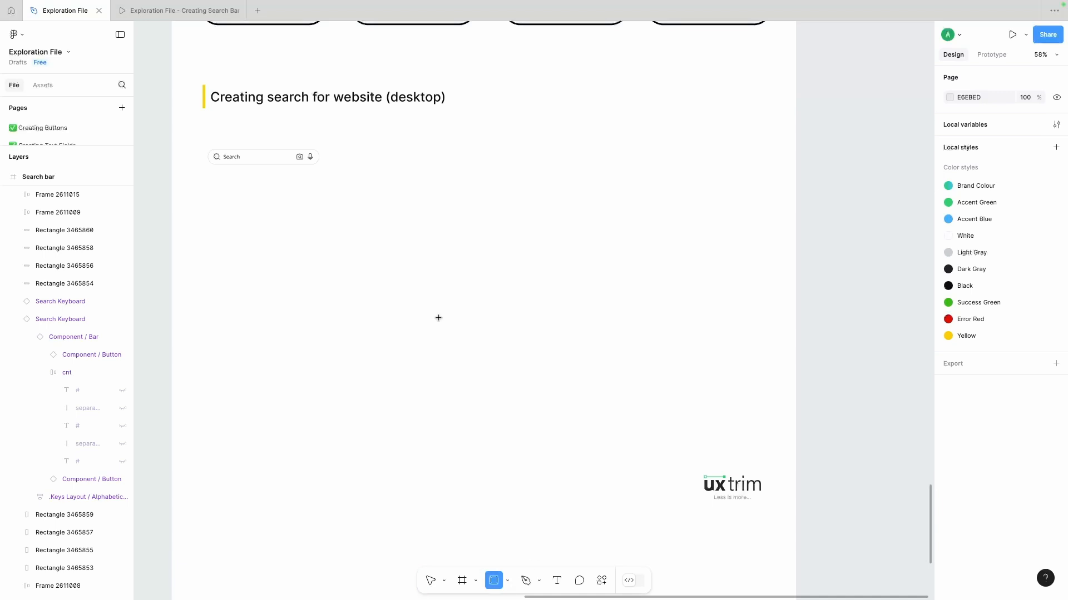
scroll(438, 317, "up", 1)
mouse_move(206, 165)
left_mouse_down()
mouse_move(776, 166)
mouse_move(776, 212)
left_mouse_up()
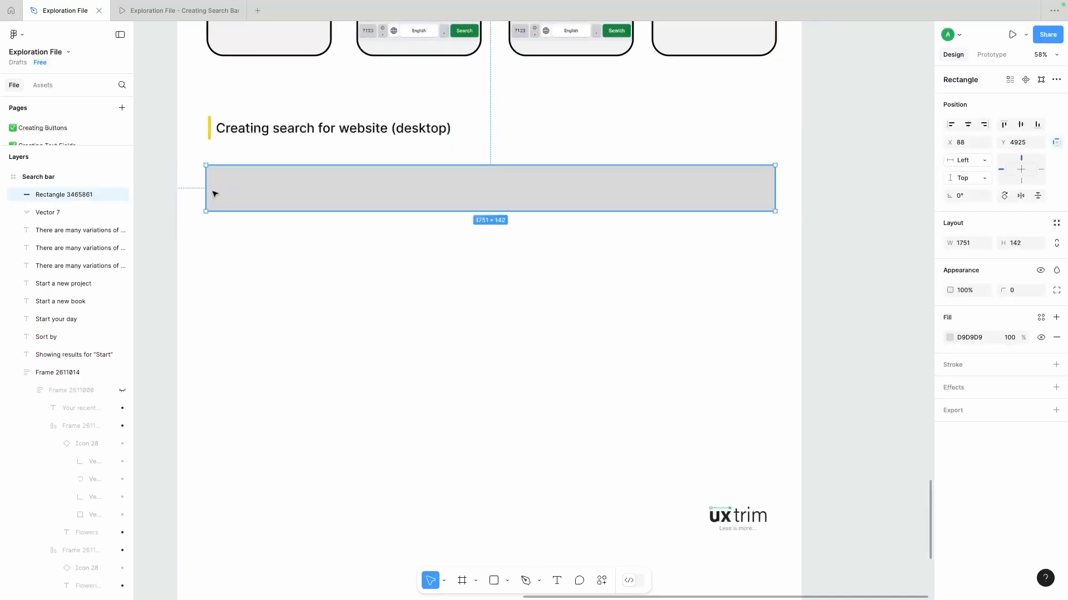
left_click_drag(206, 193, 209, 189)
left_click_drag(775, 194, 769, 193)
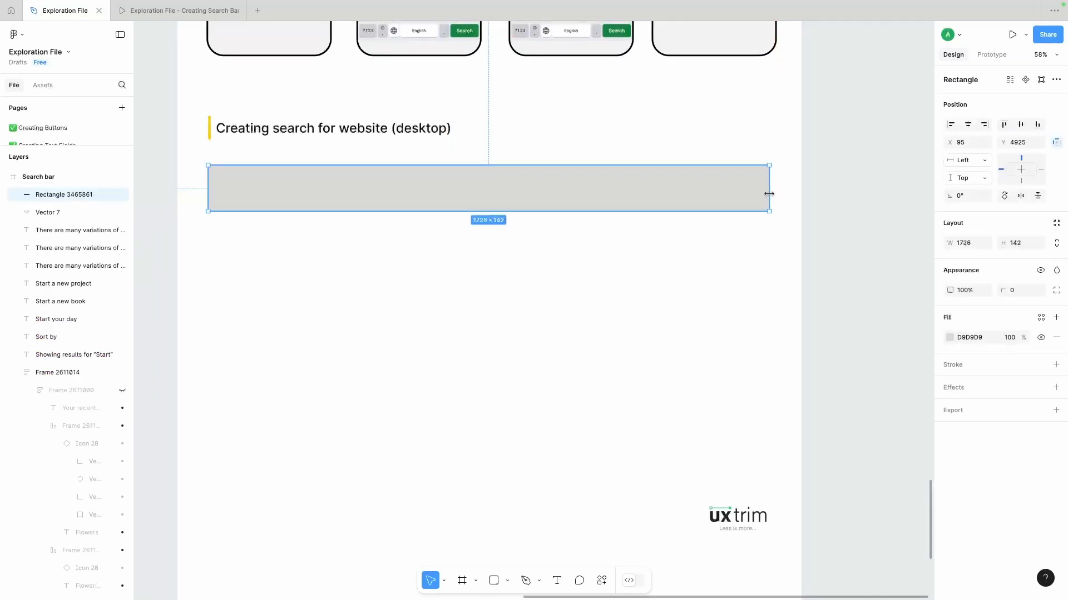
key("ctrl+shift+[")
- Move the search bar onto the header rectangle, widen it to 692 and set its vertical padding to 16
left_click_drag(274, 181, 547, 192)
left_click(1020, 296)
key("Up")
key("Up")
key("Up")
key("Up")
- Set the header rectangle's height to 96
left_click(552, 207)
left_click(1014, 243)
key("shift+Up")
key("shift+Up")
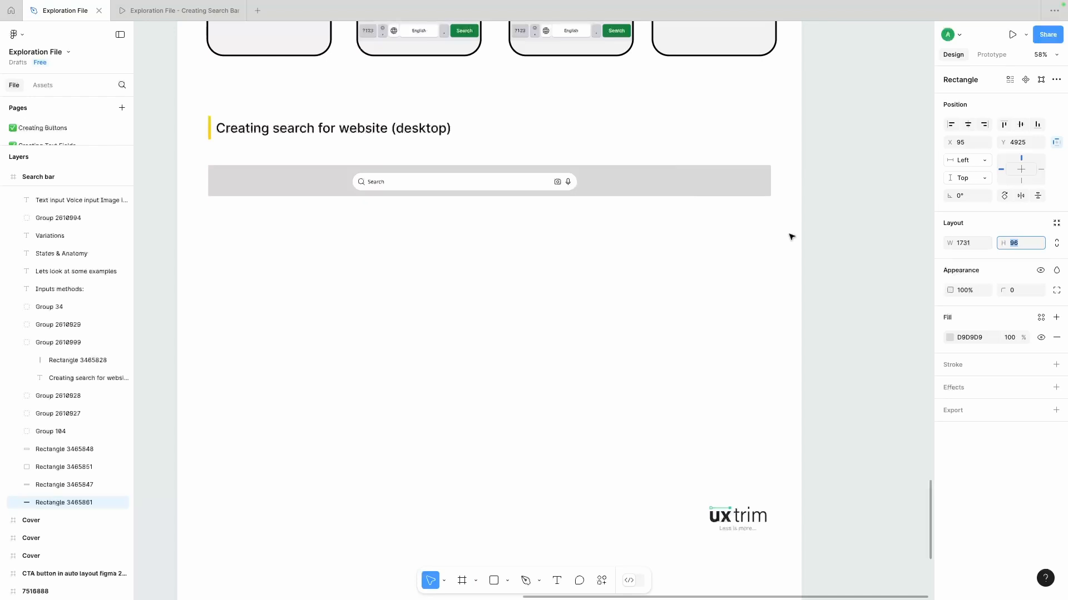
- Align the search bar and the header rectangle on their vertical centres
left_click_drag(558, 248, 493, 181)
left_click(1020, 124)
key("super+g")
key("super+z")
left_click(1021, 124)
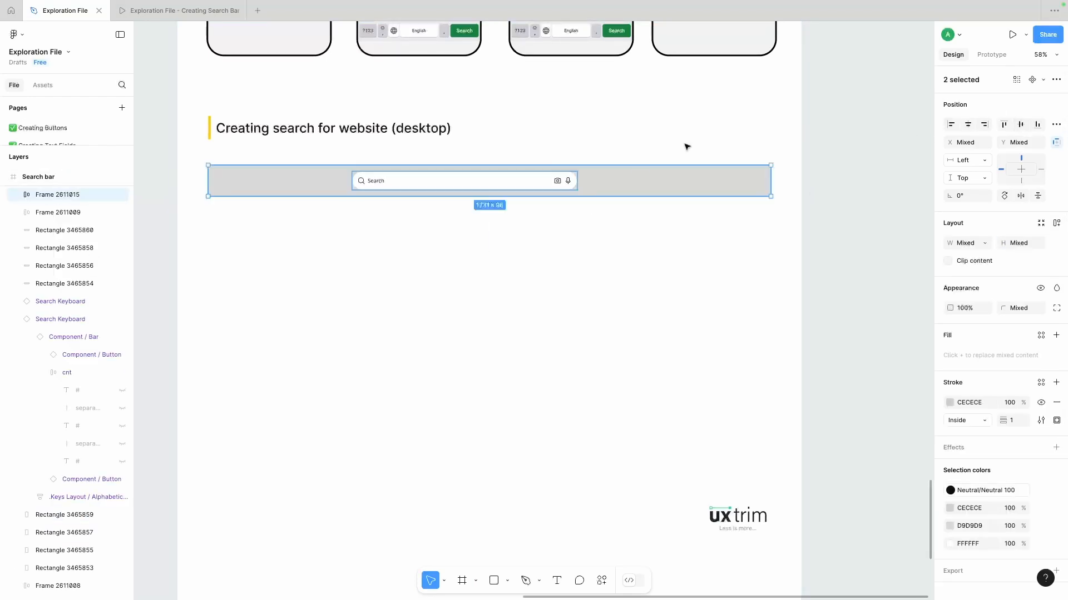
- Change the header rectangle's fill to F1F1F1
left_click(559, 186)
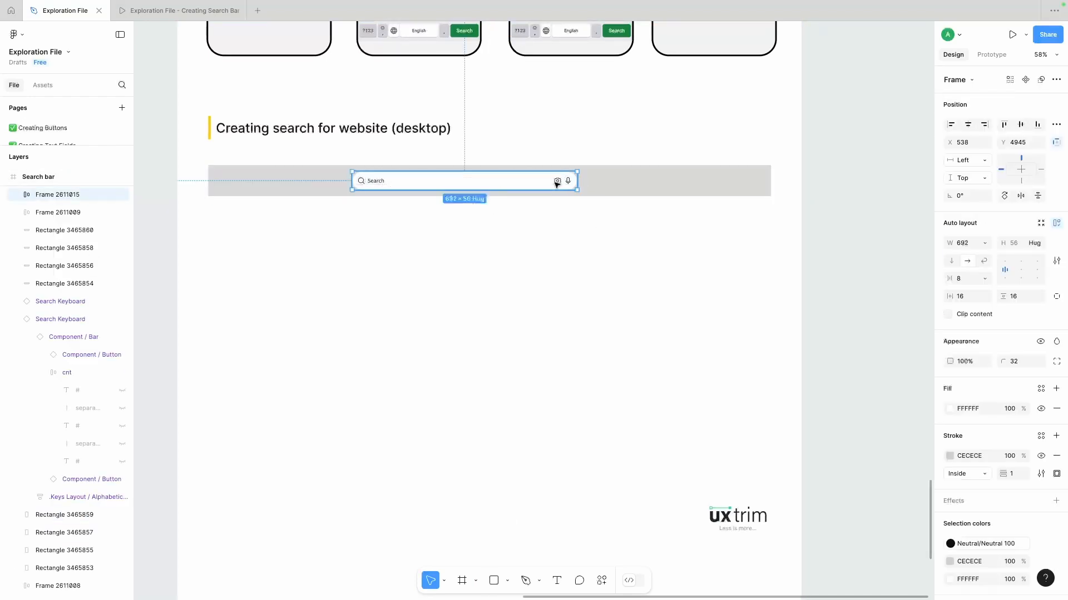
left_click(599, 186)
left_click(950, 337)
left_click(666, 326)
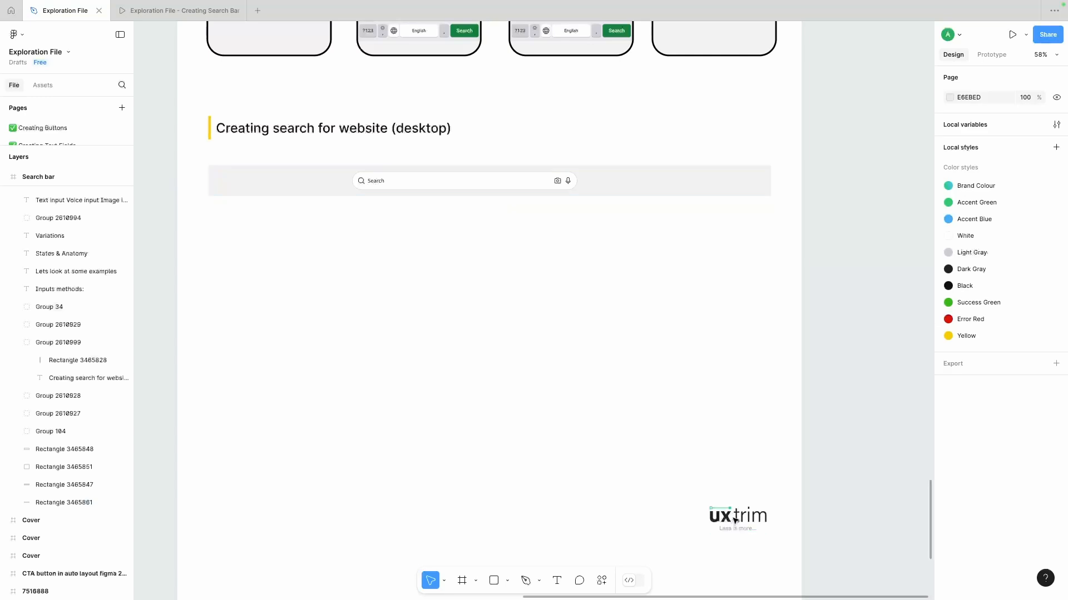
- Copy the uxtrim logo without its tagline and place it at the left end of the header bar
left_click(732, 516)
scroll(262, 174, "up", 5)
left_click(262, 175)
key("super+v")
left_click_drag(581, 316, 222, 188)
left_click(293, 260)
scroll(293, 260, "down", 5)
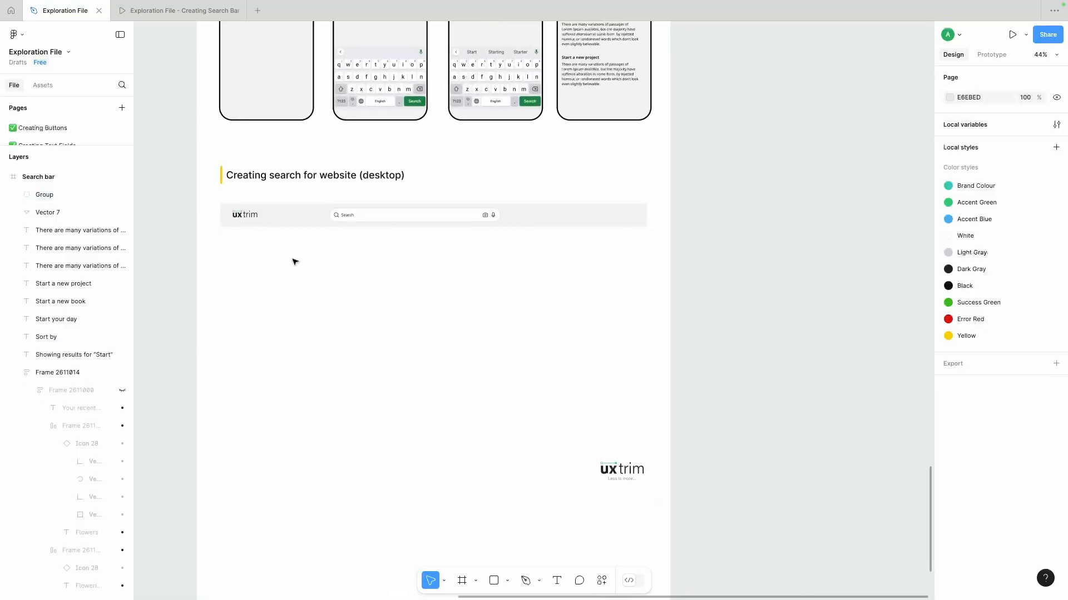
- Build a menu icon from four 10 by 10 squares in a two-by-two grid at the header bar's right end
key("r")
scroll(616, 208, "up", 5)
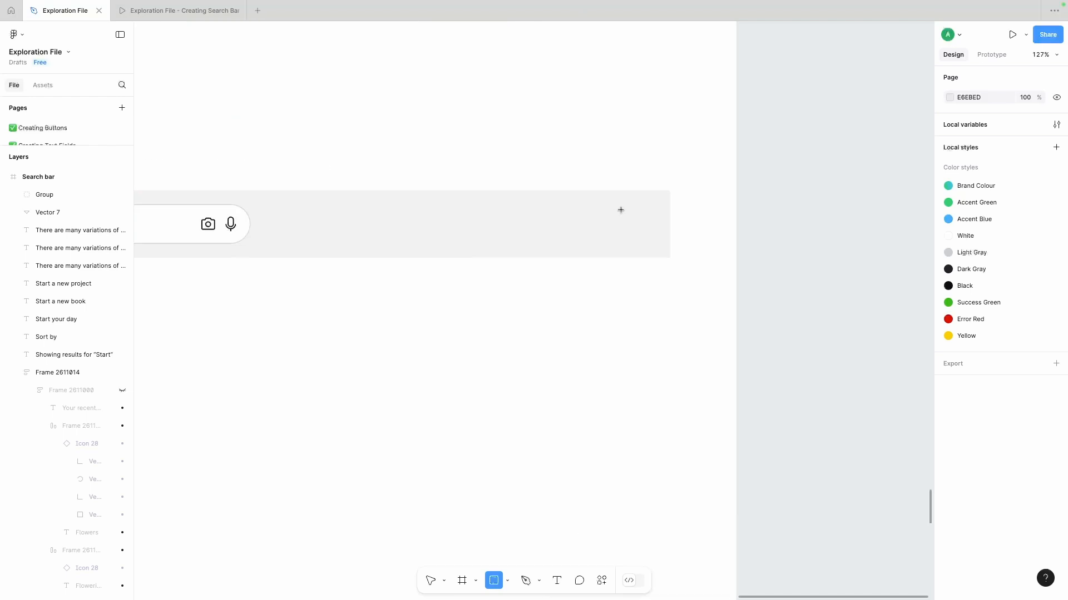
mouse_move(620, 215)
left_mouse_down()
mouse_move(627, 222)
mouse_move(601, 208)
left_mouse_up()
left_click(642, 264)
scroll(643, 237, "up", 5)
left_click(623, 208, "shift")
left_click_drag(638, 115, 579, 297)
left_click(590, 256, "shift")
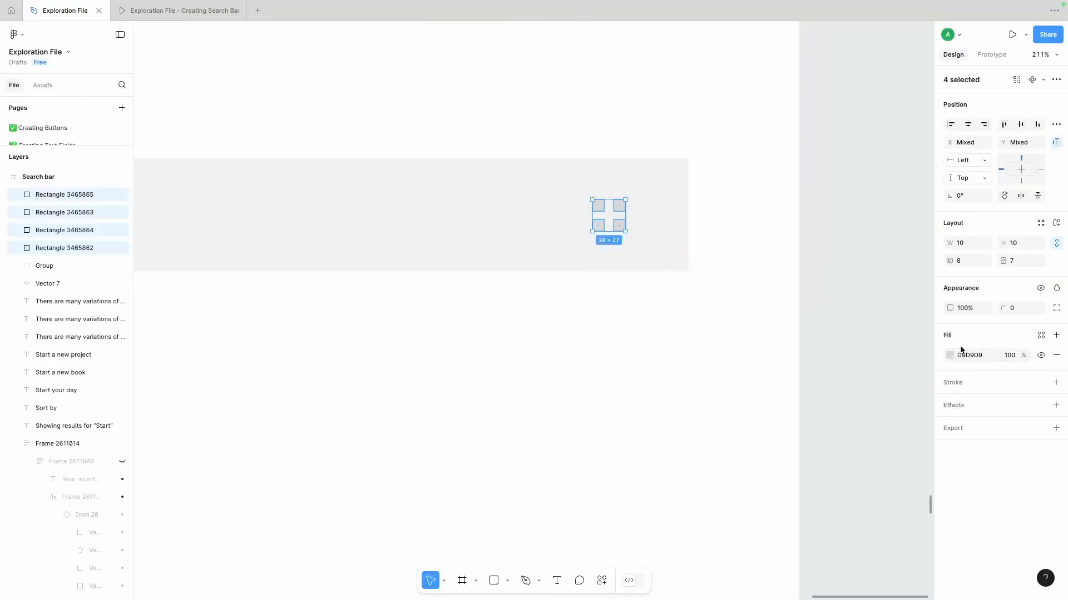
- Fill the four squares of the menu icon with black
left_click(950, 355)
left_click_drag(834, 429, 792, 462)
left_click(689, 371)
scroll(689, 371, "down", 6)
scroll(689, 371, "down", 1)
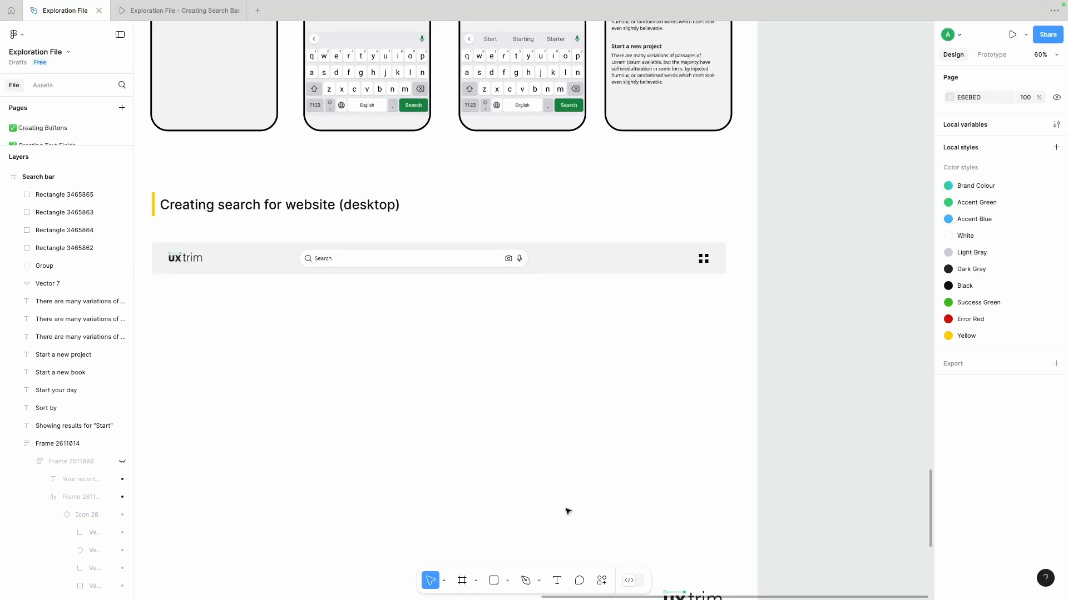
- Add an "About" text link between the search bar and the menu icon in the header
left_click(555, 581)
scroll(589, 261, "up", 3)
left_click(602, 272)
type("About")
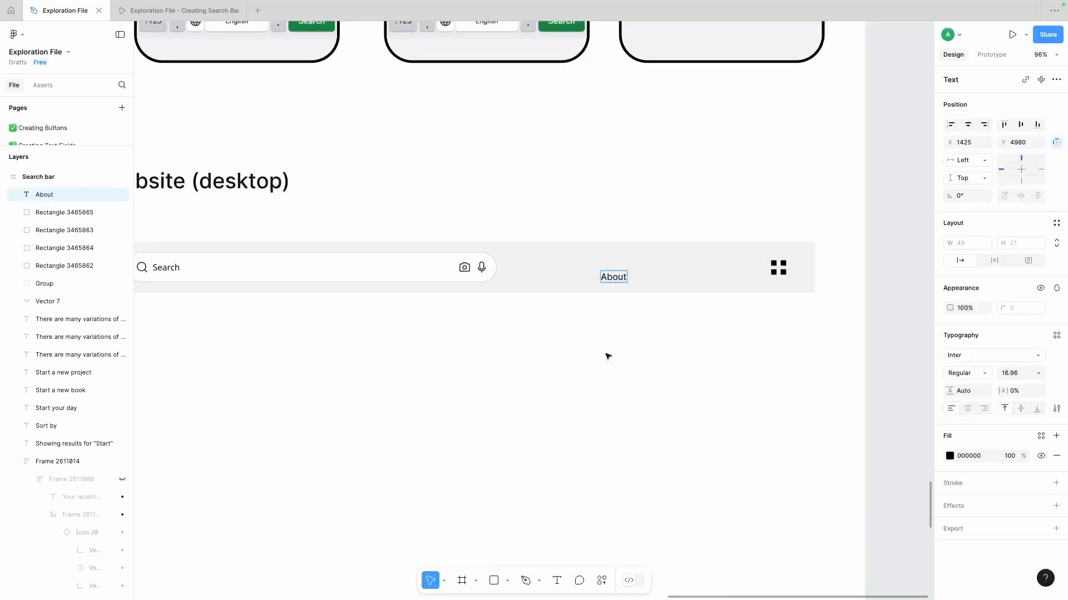
key("Escape")
- Duplicate the "About" link to its right and change the copy's text to "Projects"
left_click_drag(618, 273, 662, 271)
double_click(696, 271)
type("Projects")
left_click(700, 305)
left_click(653, 342)
scroll(653, 342, "down", 3)
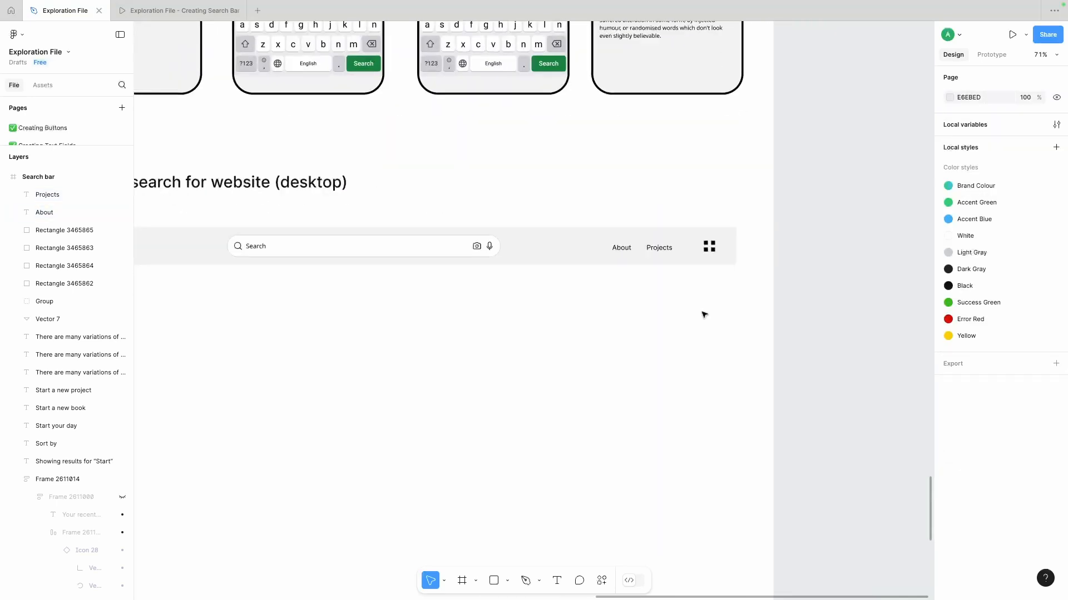
- Replace the four-square menu icon with a copy of the "Projects" link that reads "Contact"
left_click_drag(755, 227, 704, 250)
left_click(691, 254, "shift")
key("Delete")
double_click(704, 250)
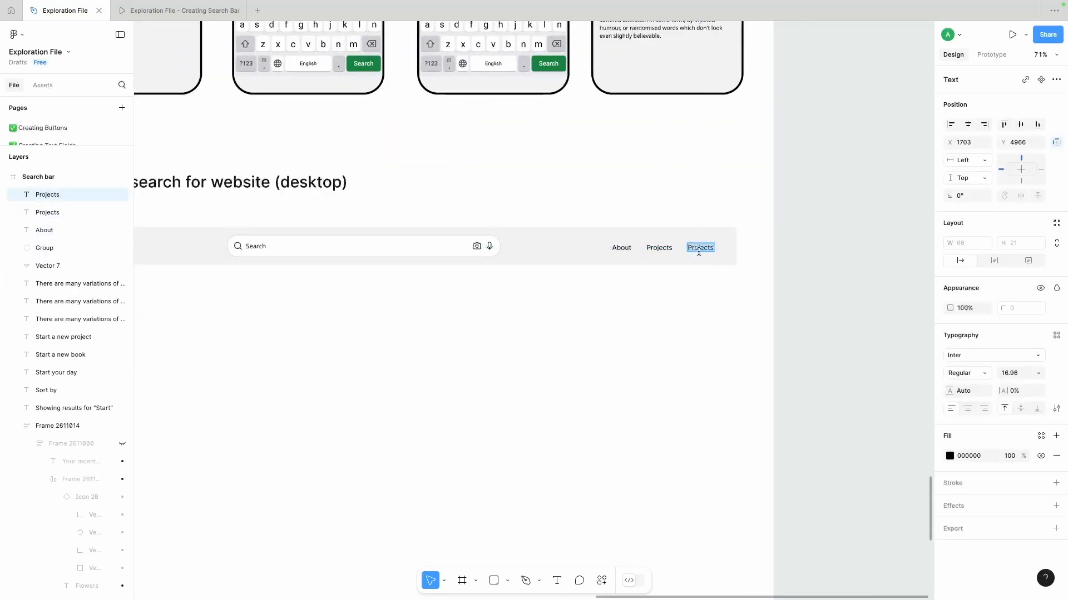
type("Contact")
left_click(715, 305)
scroll(715, 305, "down", 1)
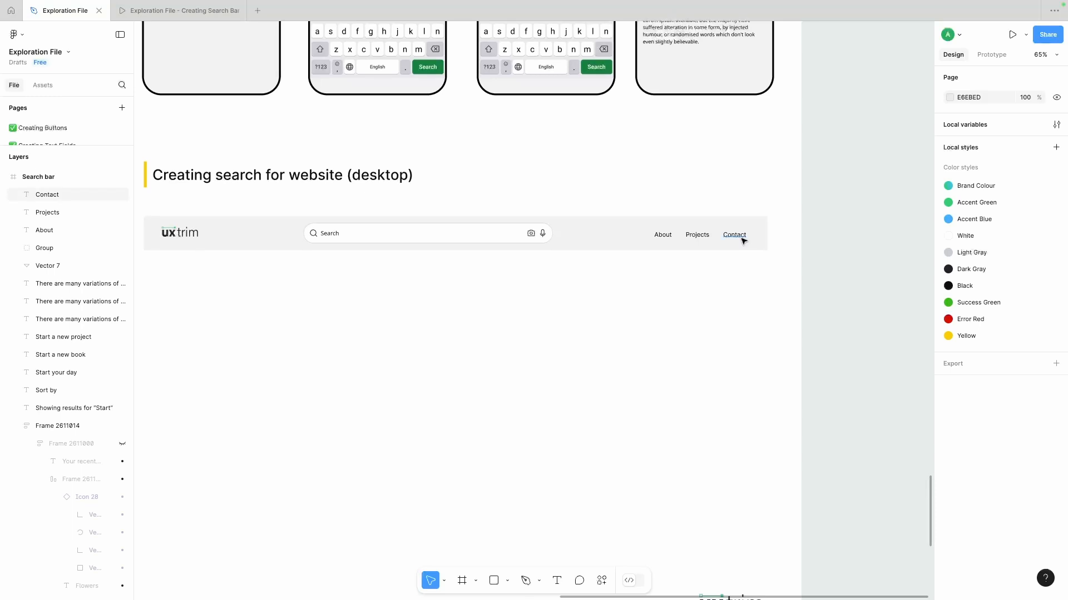
- Centre the search bar horizontally on the header bar and shift it slightly left to X 561
scroll(718, 288, "left", 1)
scroll(562, 259, "down", 3)
left_click(558, 220)
left_click(604, 224, "shift")
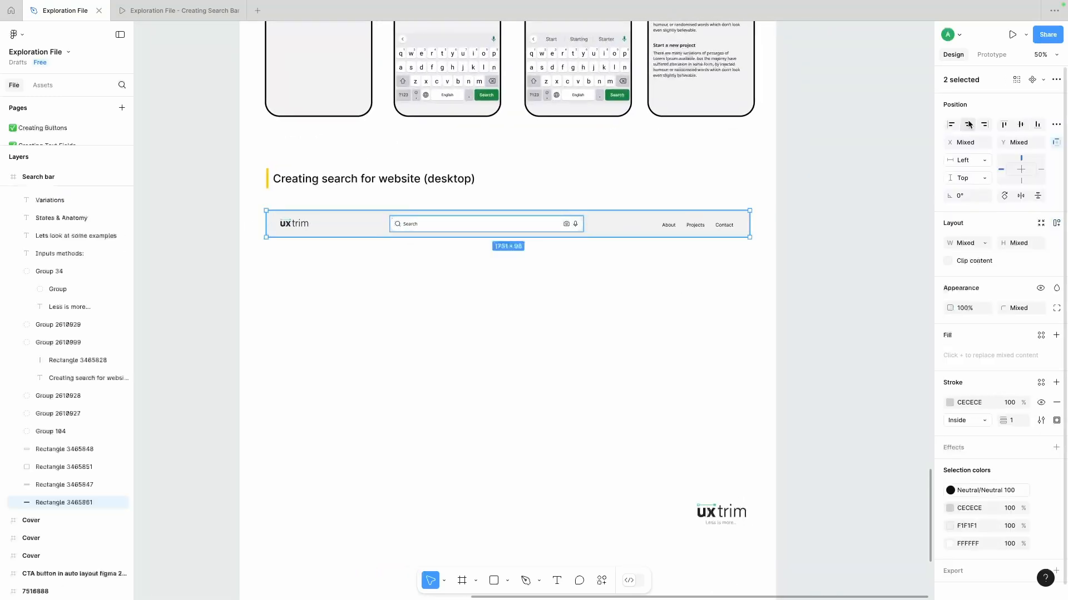
left_click(967, 124)
left_click(614, 306)
scroll(613, 307, "down", 1)
left_click_drag(495, 190, 483, 193)
left_click(478, 256)
- Move the large uxtrim logo further down the page to leave more room below the header
scroll(478, 256, "down", 1)
scroll(478, 256, "down", 4)
left_click_drag(641, 335, 641, 493)
left_click(548, 212)
scroll(548, 211, "up", 5)
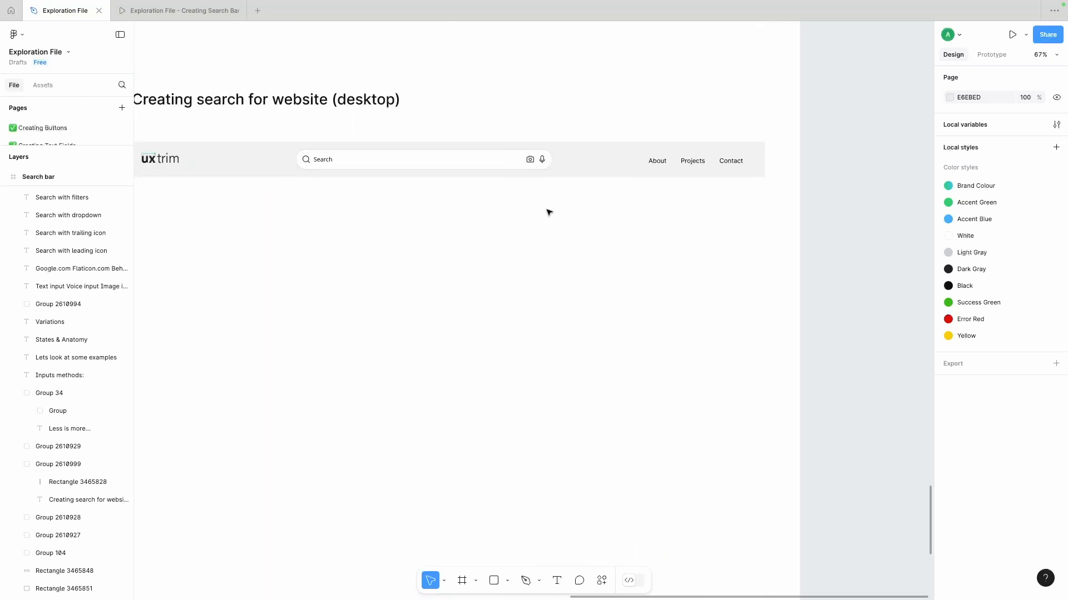
- Group all header elements on a common vertical centre and duplicate the group just below
scroll(278, 209, "down", 3)
left_click_drag(189, 207, 658, 161)
left_click(1020, 124)
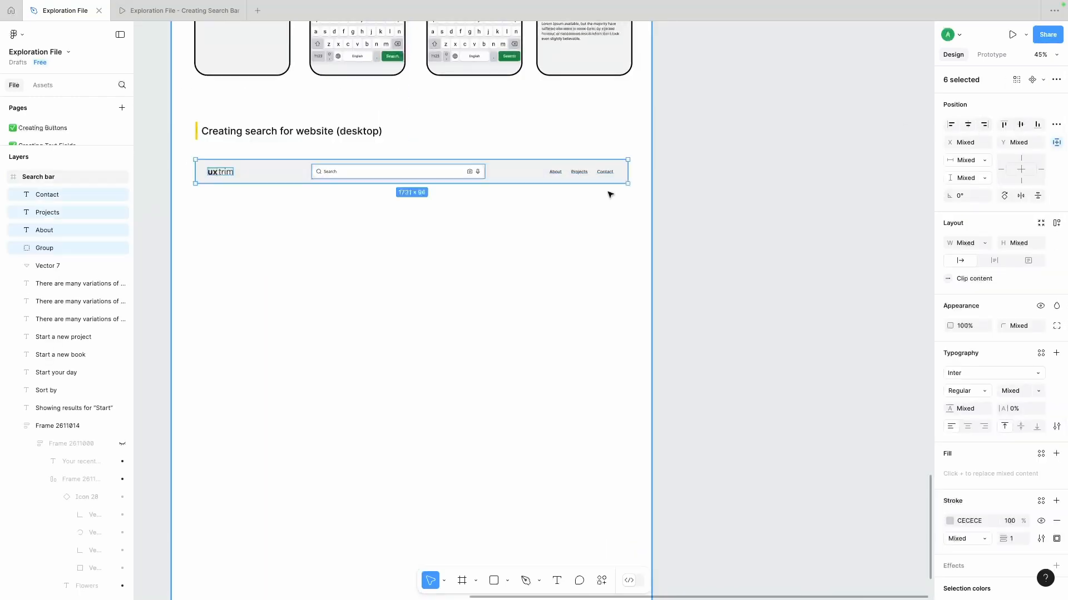
key("super+g")
left_click_drag(452, 178, 453, 210)
- Copy the second phone's recent-searches panel under the second header's search bar and match the bar's width
scroll(389, 167, "up", 3)
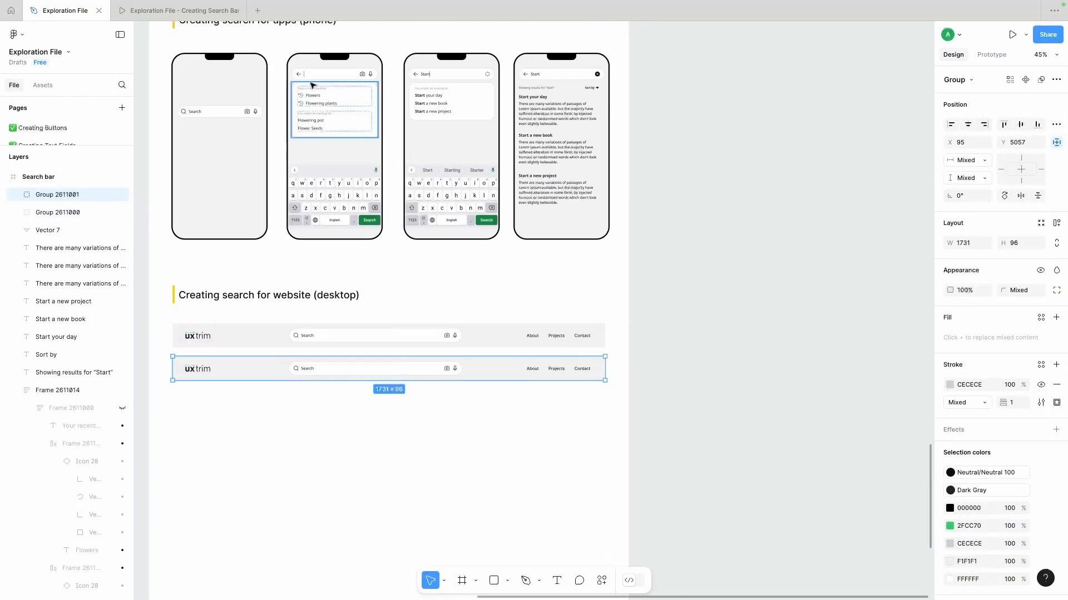
left_click(323, 107)
key("super+c")
scroll(364, 266, "down", 2)
scroll(373, 319, "up", 4)
scroll(376, 320, "down", 1)
key("super+v")
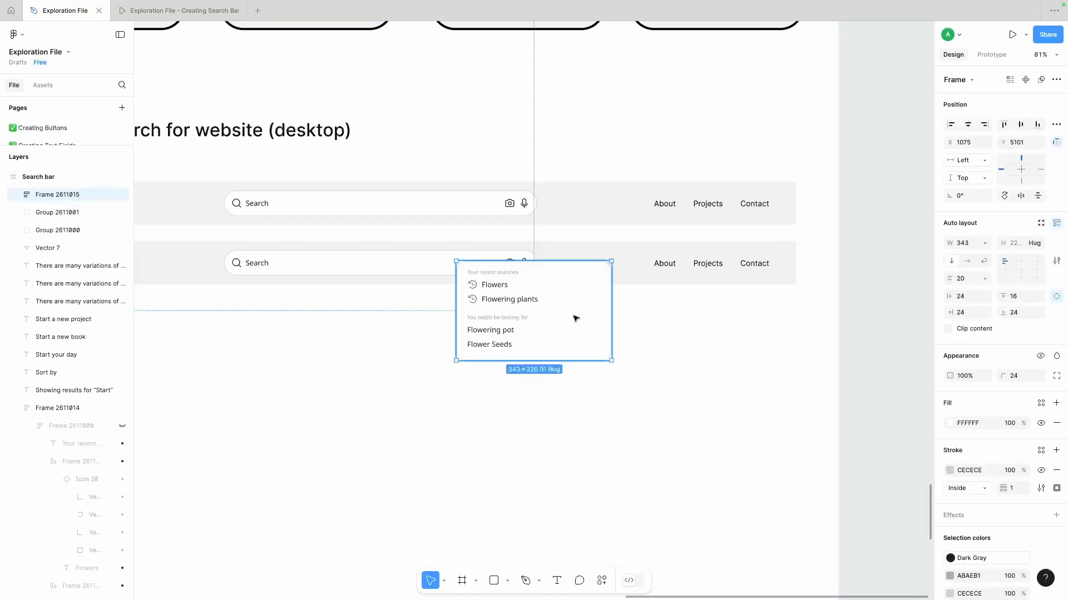
left_click_drag(575, 320, 532, 332)
key("Escape")
- Hide the "Search" text in the second header's search bar and show the cursor instead
left_click(255, 263, "super")
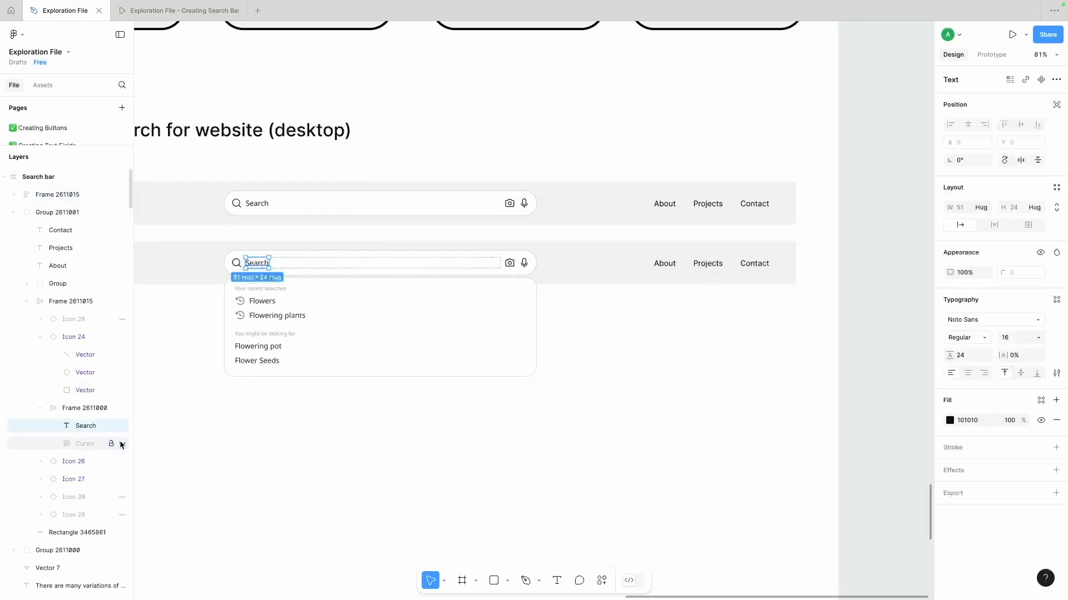
left_click(123, 426)
left_click(282, 465)
scroll(284, 462, "down", 3)
scroll(285, 457, "left", 1)
scroll(285, 457, "down", 1)
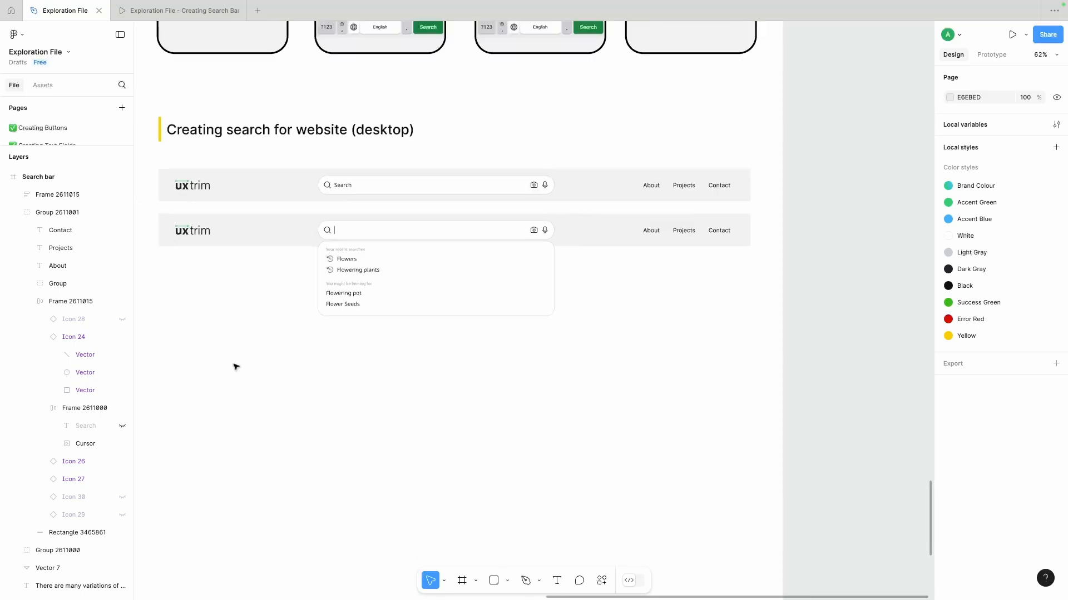
- Duplicate the second header and its suggestions panel below the original
left_click_drag(234, 365, 673, 223)
left_click_drag(585, 233, 581, 347)
scroll(512, 436, "up", 1)
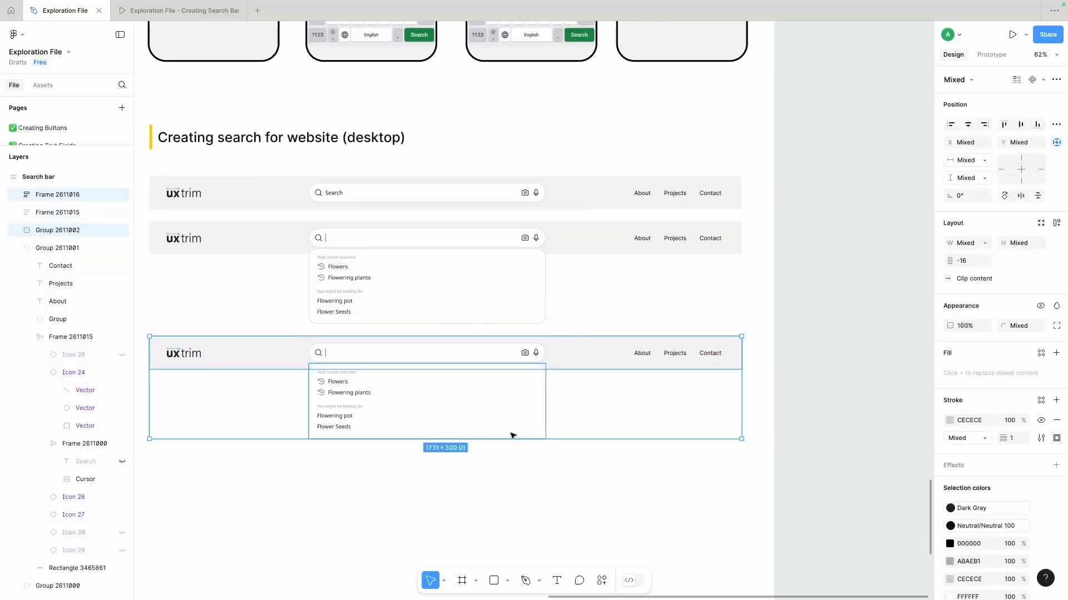
left_click(506, 453)
- Replace the third header's flower suggestions with a copy of the third phone's "Start" suggestions panel
scroll(505, 434, "up", 3)
scroll(505, 40, "up", 2)
scroll(498, 61, "down", 1)
left_click(488, 104)
scroll(489, 105, "down", 4)
left_click_drag(489, 104, 408, 228)
scroll(429, 424, "up", 6)
left_click(388, 268)
key("Delete")
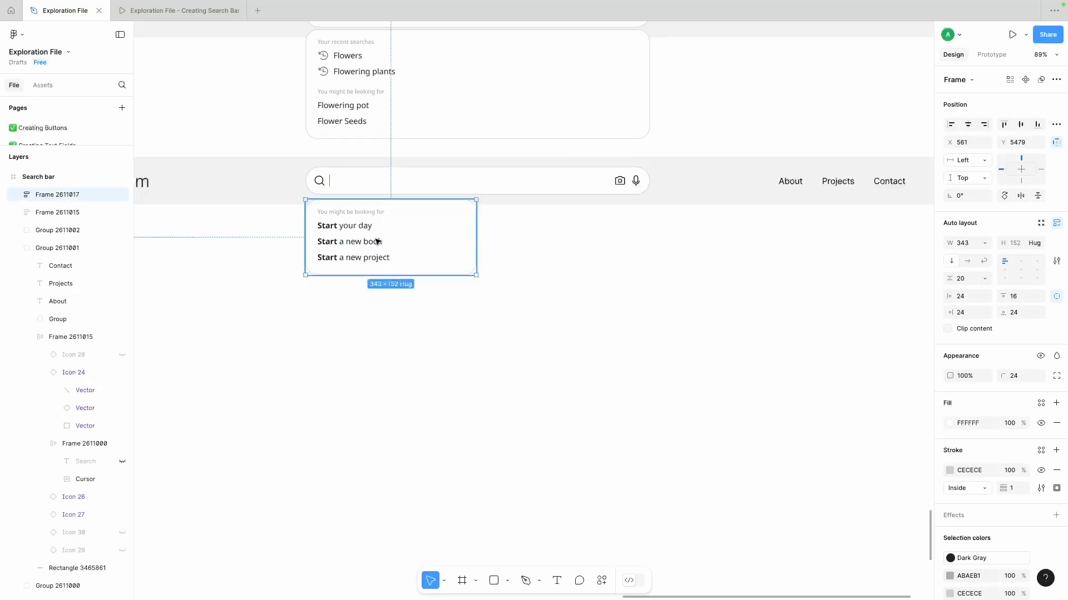
- Position the "Start" suggestions panel directly under the third header's search bar and widen it to the bar's width
scroll(374, 229, "up", 3)
key("Left")
key("Left")
key("Left")
scroll(379, 239, "down", 4)
scroll(378, 239, "up", 1)
left_click(425, 189)
double_click(442, 130)
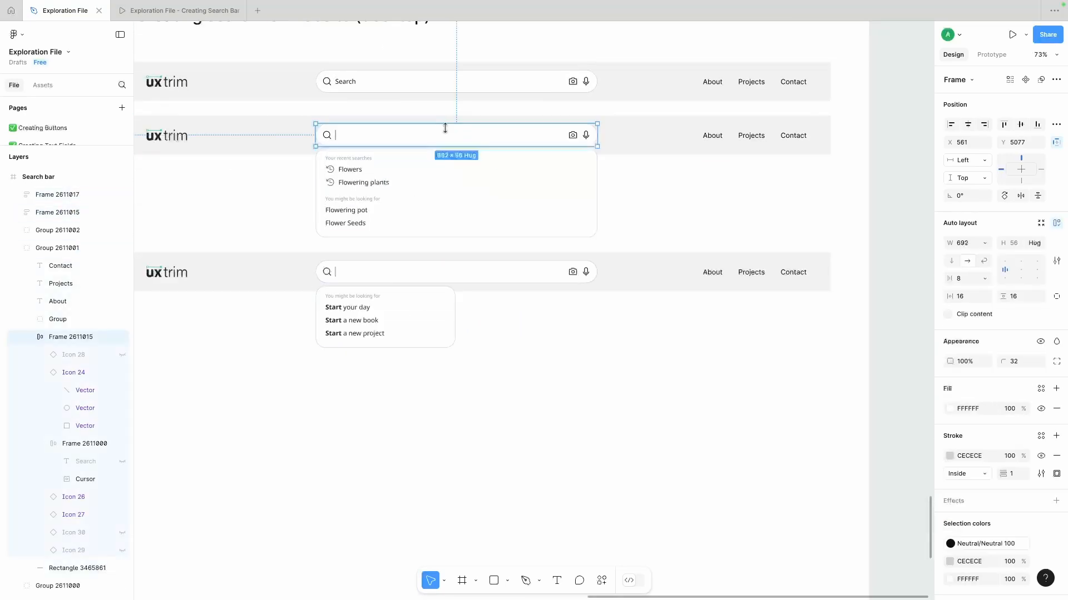
left_click(398, 314)
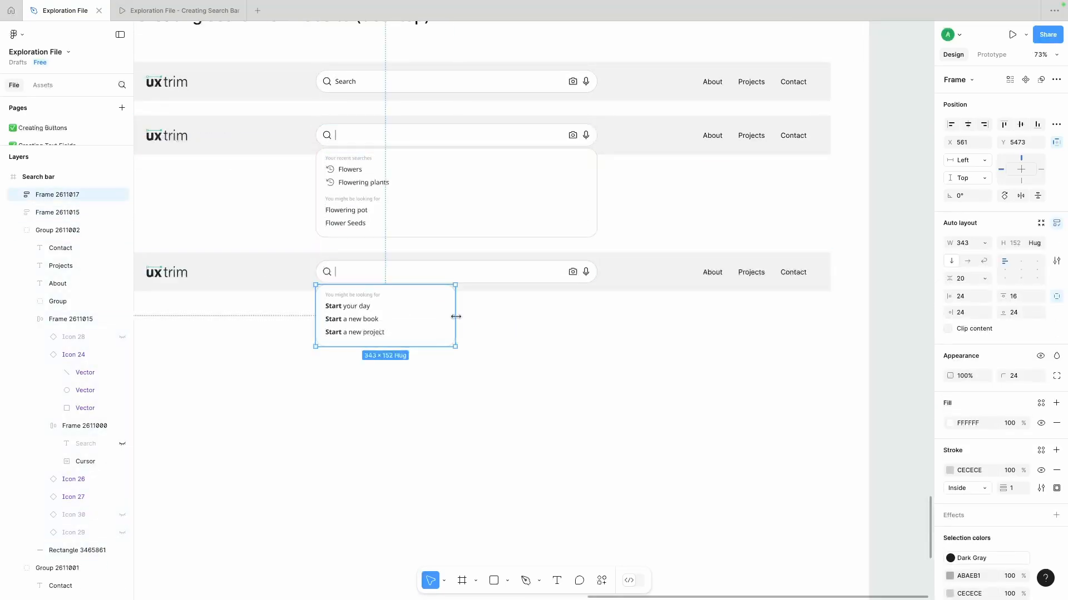
left_click_drag(455, 316, 597, 315)
left_click(651, 327)
- Show the text layer in the third header's search bar and change it to "Start"
scroll(478, 327, "right", 1)
double_click(307, 258)
double_click(307, 257)
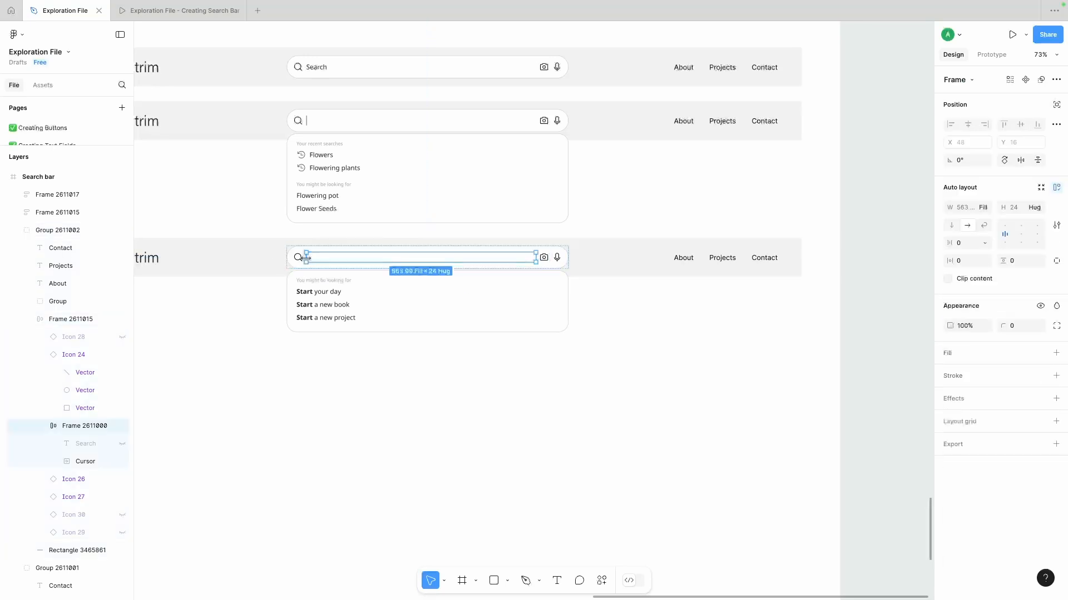
left_click(122, 445)
left_click(122, 445)
double_click(319, 259)
type("Start")
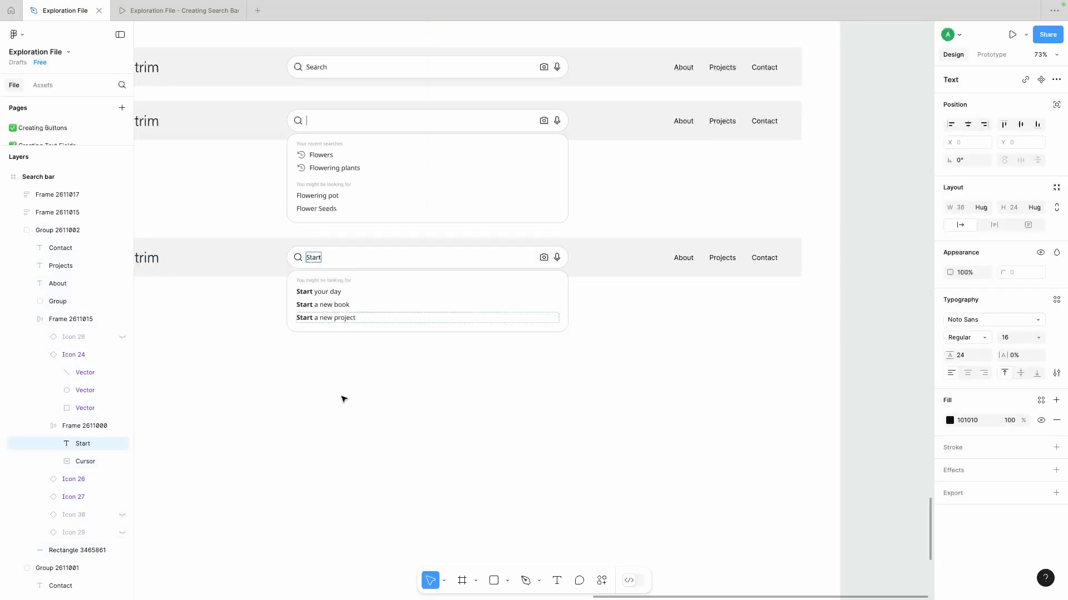
left_click(344, 399)
- Duplicate the third header and its "Start" suggestions panel below the original
scroll(344, 399, "down", 3)
scroll(344, 399, "down", 3)
left_click_drag(259, 351, 477, 285)
left_click_drag(459, 281, 458, 334, "alt")
- Hide the camera and microphone icons in the third header's search bar and show the loading icon instead
scroll(383, 262, "up", 3)
double_click(434, 287)
double_click(434, 287)
left_click(444, 287, "shift")
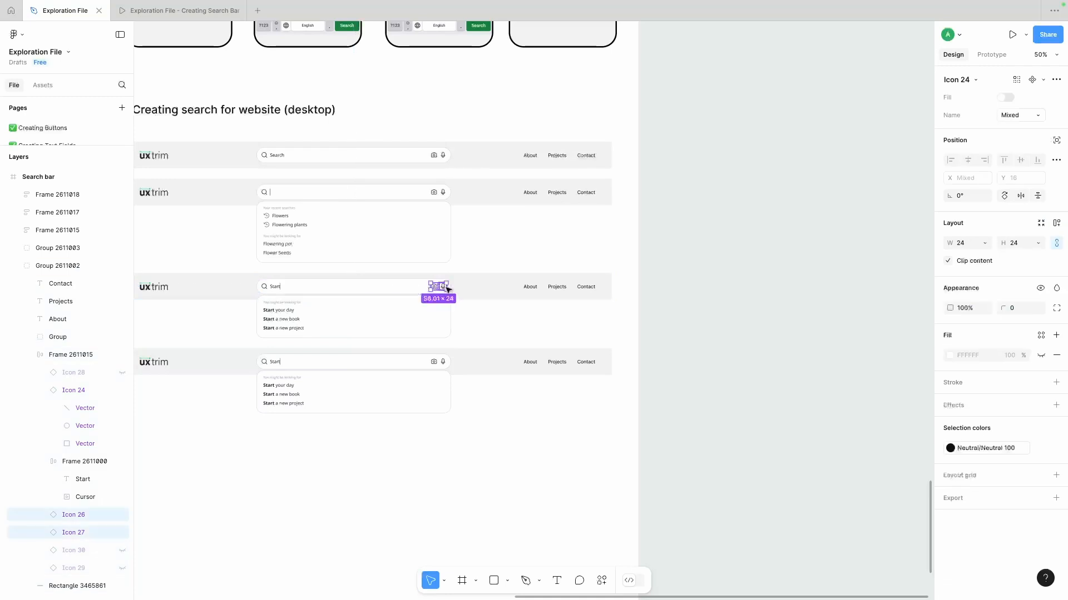
left_click(122, 551)
left_click(122, 515)
left_click(459, 495)
scroll(459, 495, "down", 3)
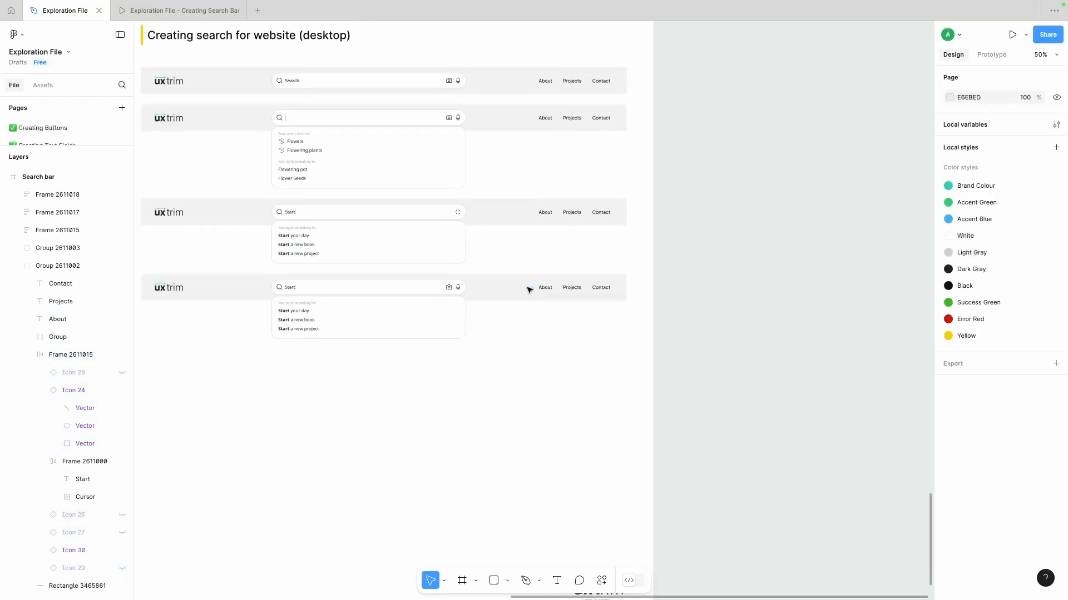
- Hide the camera and microphone icons in the fourth header's search bar and show the clear icon instead
left_click(453, 290)
double_click(453, 291)
left_click(459, 289)
scroll(454, 289, "up", 5)
left_click(448, 288, "shift")
scroll(452, 287, "down", 3)
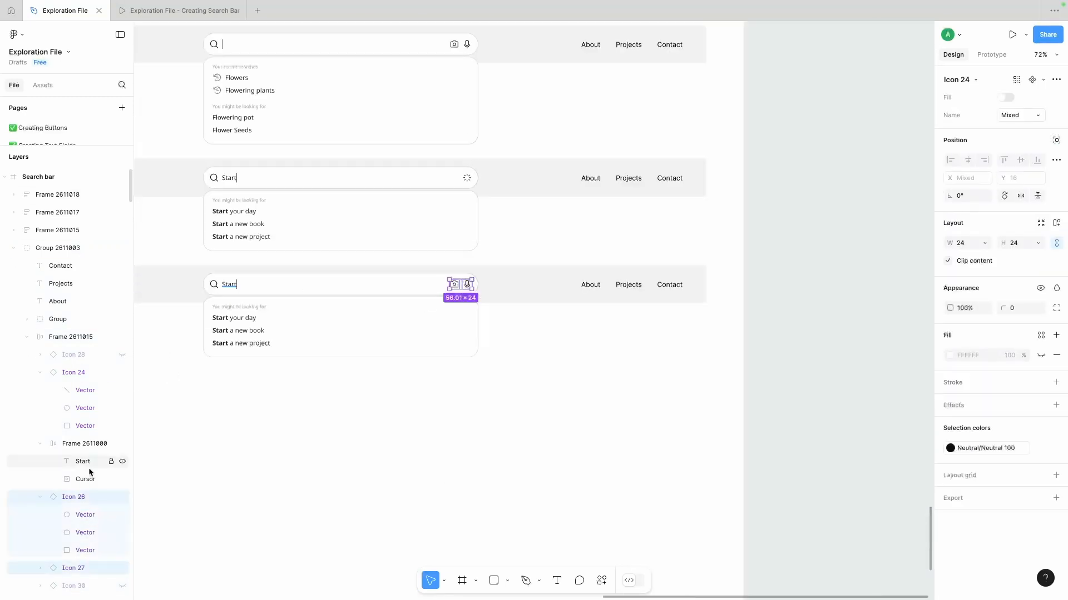
left_click(123, 498)
left_click(121, 568)
scroll(122, 581, "down", 2)
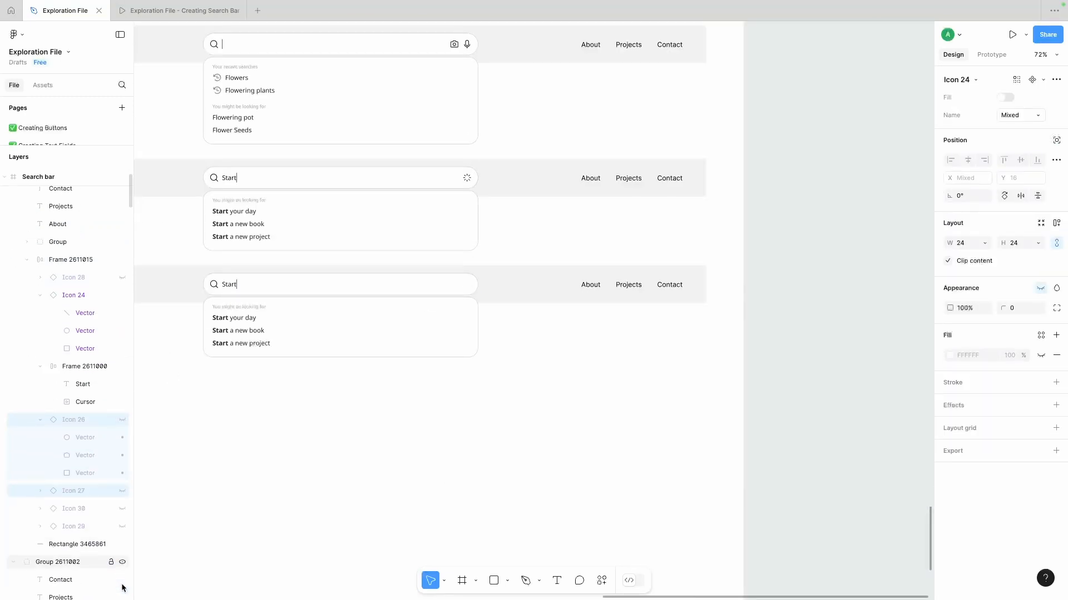
- Hide the text cursor in the fourth header's search bar and delete the suggestions panel beneath it
left_click(228, 286)
left_click(122, 389)
left_click(259, 343)
scroll(258, 343, "down", 1)
key("Delete")
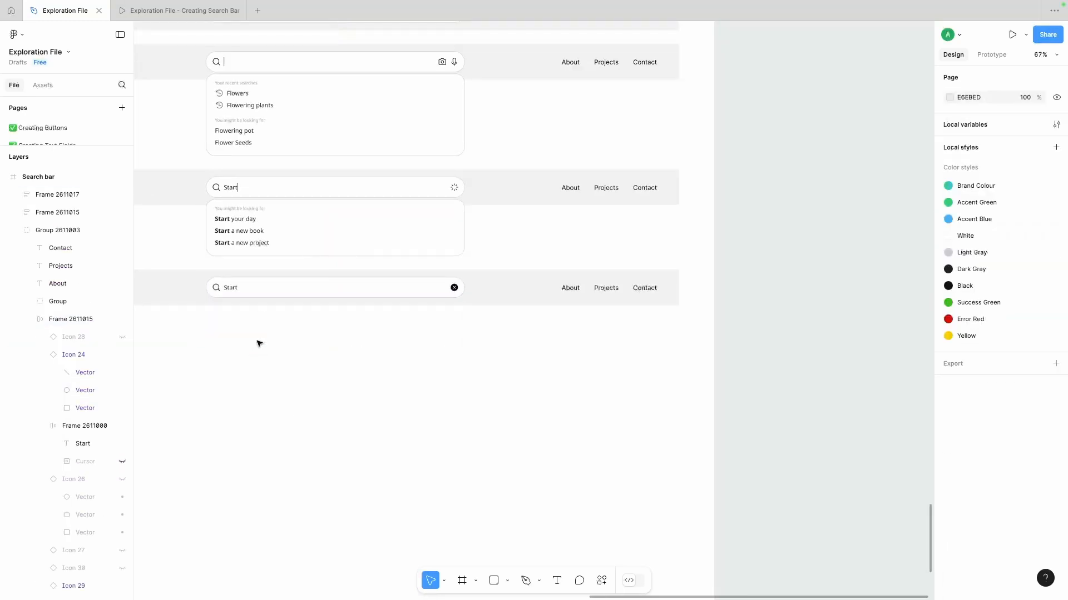
- Copy the phone results screen's "Showing results" label, Sort by control and three result texts below the fourth desktop header
scroll(317, 365, "down", 3)
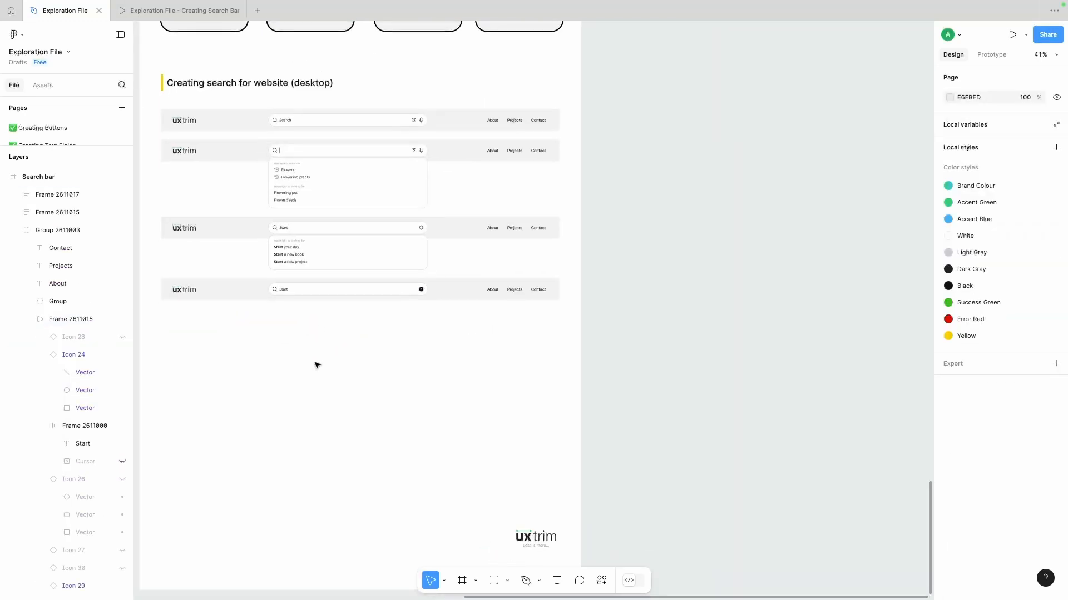
scroll(317, 365, "up", 5)
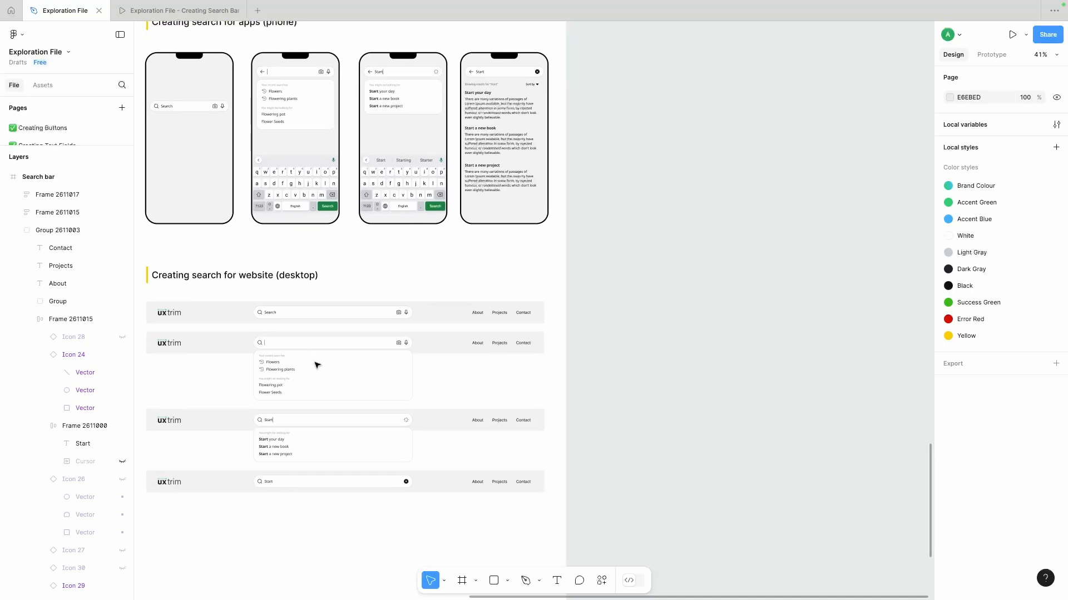
scroll(328, 395, "down", 2)
scroll(336, 429, "up", 3)
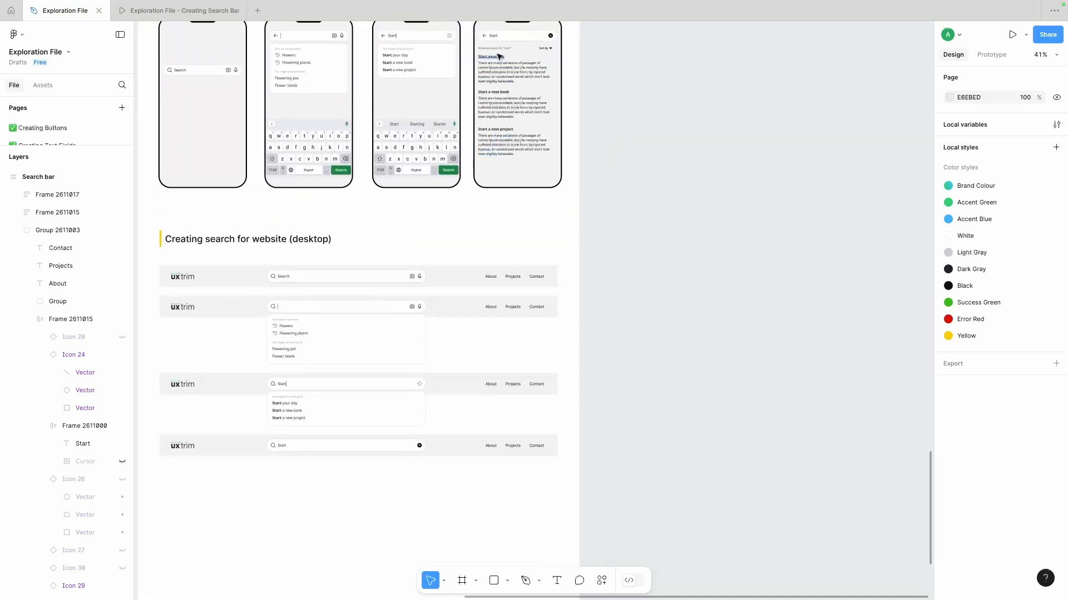
left_click_drag(577, 47, 493, 169)
left_click(493, 170, "shift")
scroll(496, 58, "down", 3)
left_click_drag(502, 64, 314, 350)
scroll(313, 349, "up", 5)
scroll(313, 349, "down", 1)
left_click(393, 264)
- Try to move the Sort by control toward the header's far end and widen the first result's description to about 1052
left_click_drag(375, 242, 738, 246)
left_click(344, 287)
left_click_drag(359, 289, 624, 283)
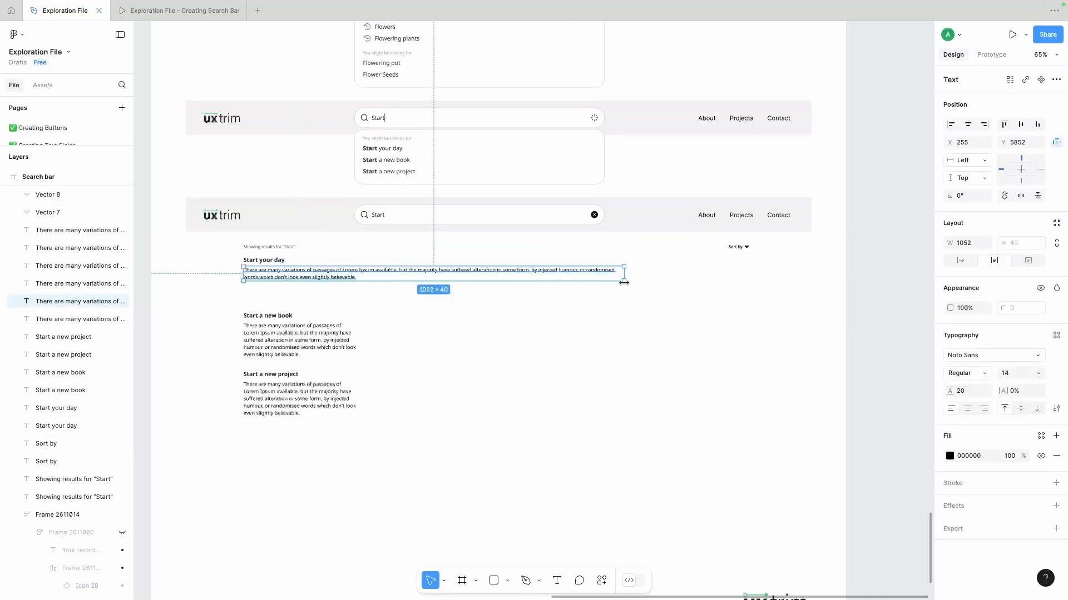
key("super+z")
key("super+z")
- Move the Sort by control out so the results block spans about 709, and shift the whole block slightly down
left_click_drag(348, 246, 489, 248)
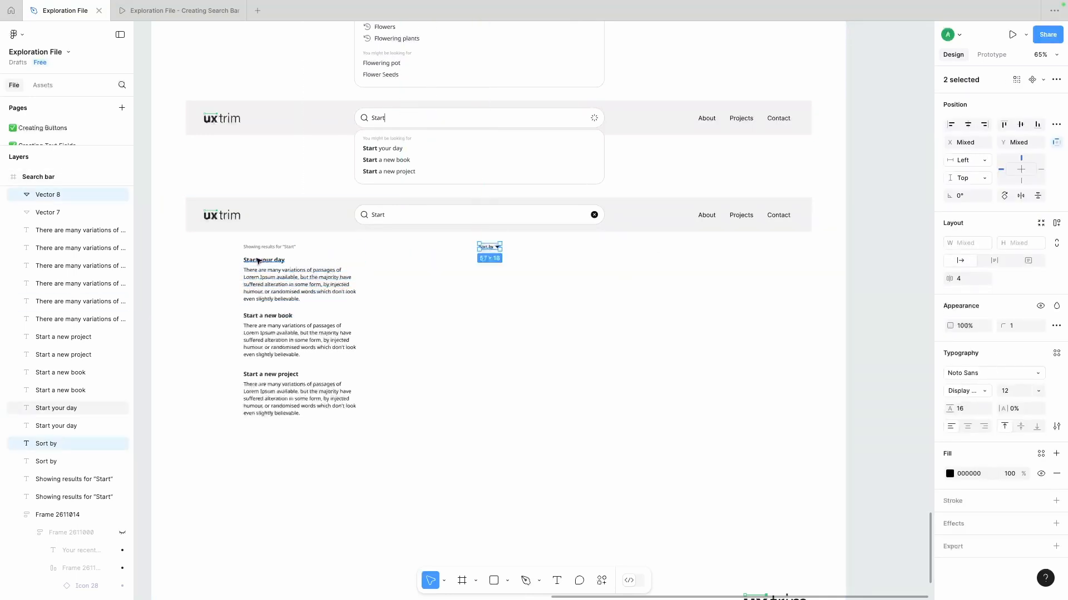
left_click_drag(230, 240, 503, 413)
mouse_move(310, 291)
left_mouse_down()
mouse_move(414, 291)
mouse_move(311, 296)
left_mouse_up()
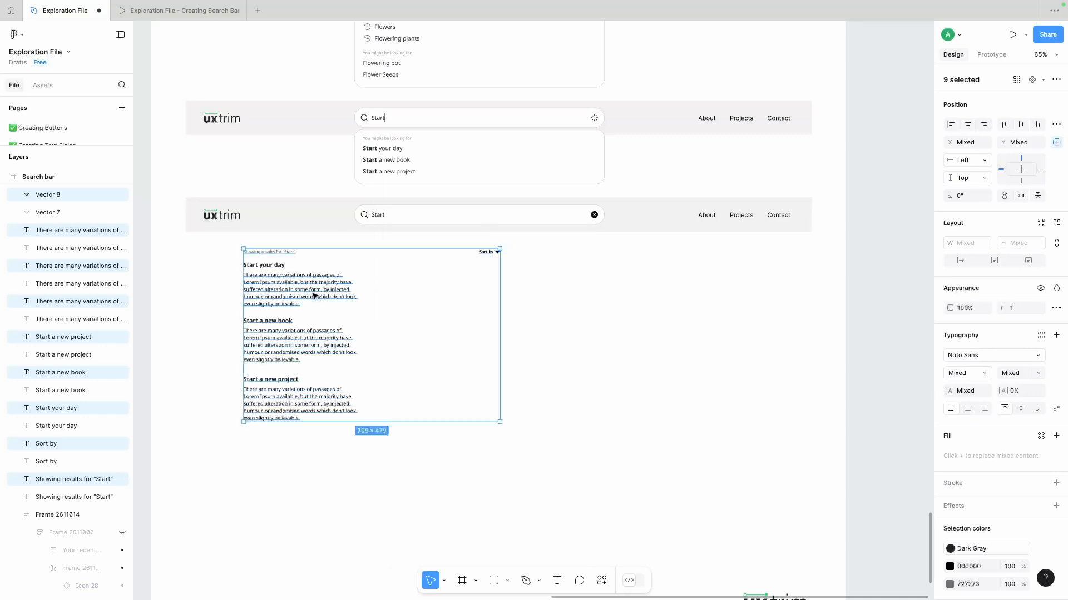
left_click(585, 357)
- Draw a rectangle about 563 × 638 beside the results and fill it with the header's light gray
scroll(511, 562, "down", 1)
key("r")
left_click_drag(598, 213, 801, 444)
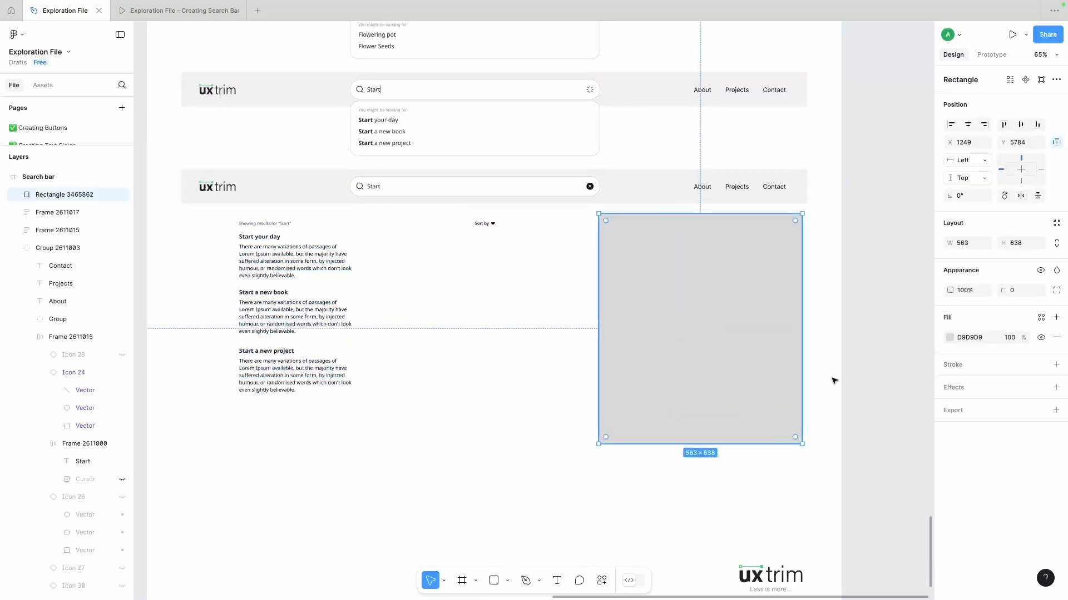
key("i")
left_click(667, 194)
left_click(572, 302)
- Move the Sort by control closer to the gray rectangle and widen all three result descriptions to align with it
scroll(572, 302, "left", 1)
left_click_drag(484, 219, 552, 226)
left_click(328, 261)
left_click_drag(380, 263, 560, 253)
left_click(393, 312)
left_click_drag(380, 318, 559, 311)
left_click(343, 390)
left_click_drag(381, 382, 561, 373)
- Move the second and third results up to tighten their spacing, and duplicate all three results below
left_click_drag(250, 421, 346, 332)
left_click_drag(281, 281, 328, 342)
left_click_drag(334, 304, 333, 289)
left_click_drag(281, 317, 322, 387)
left_click_drag(369, 362, 368, 329)
left_click_drag(221, 379, 340, 373)
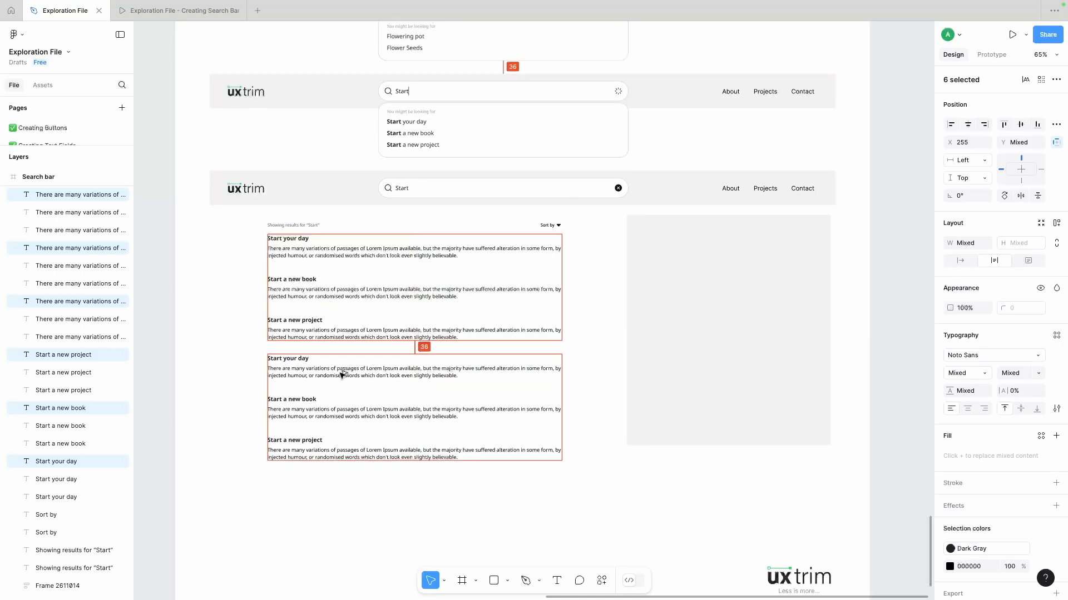
left_click(664, 458)
- Review the four desktop header search states and the results layout under the website heading
scroll(664, 457, "down", 1)
scroll(664, 457, "right", 1)
scroll(664, 457, "down", 3)
scroll(662, 458, "right", 1)
scroll(662, 458, "up", 1)
scroll(595, 430, "up", 2)
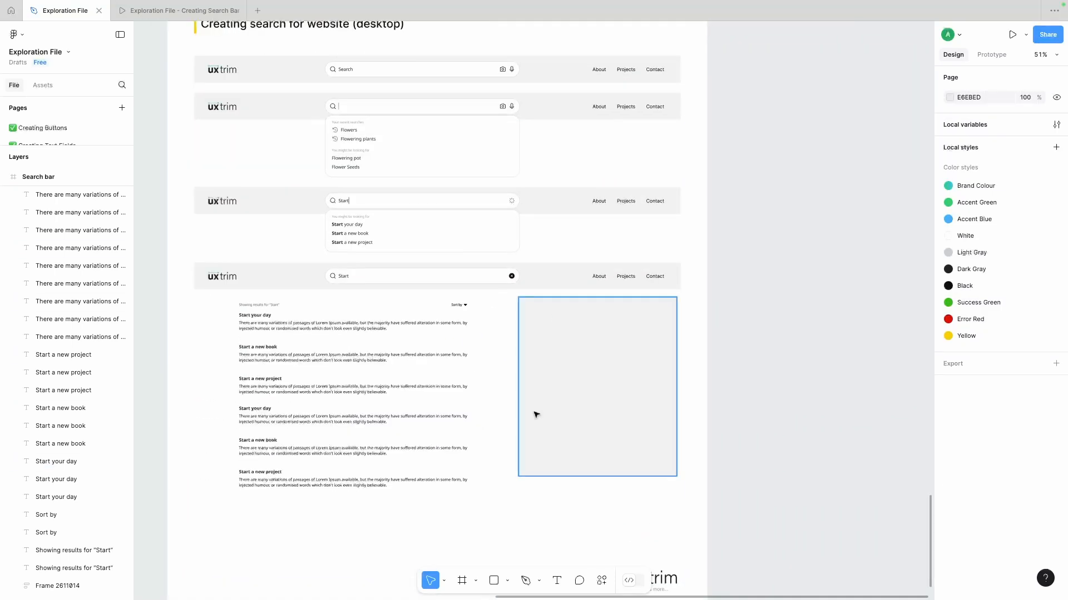
scroll(462, 298, "up", 1)
scroll(462, 298, "left", 1)
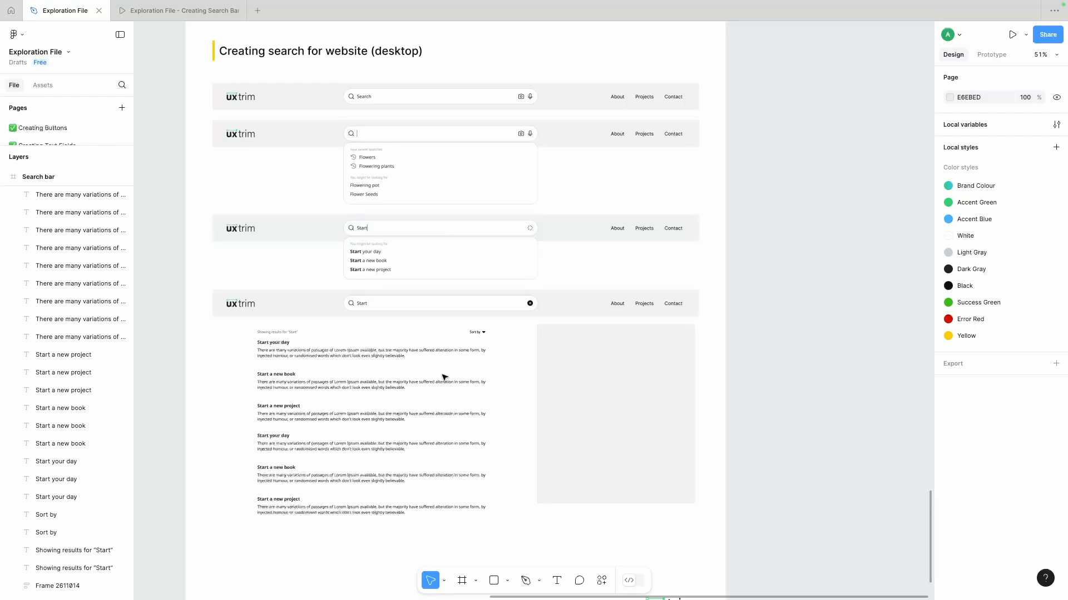
scroll(445, 278, "left", 1)
scroll(484, 286, "up", 5)
scroll(370, 224, "down", 5)
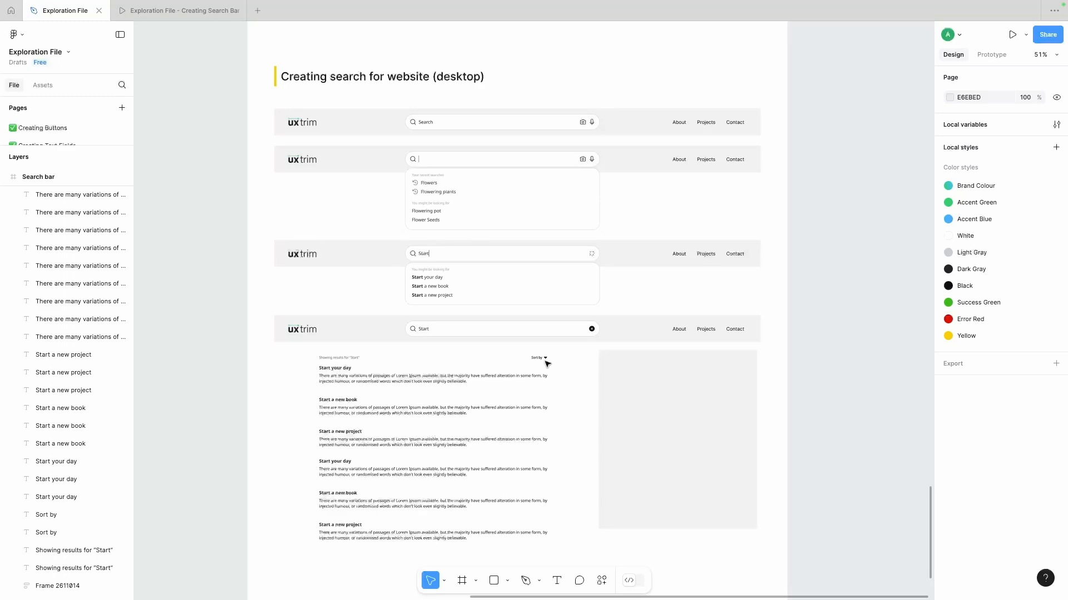
scroll(598, 187, "right", 2)
scroll(598, 187, "down", 1)
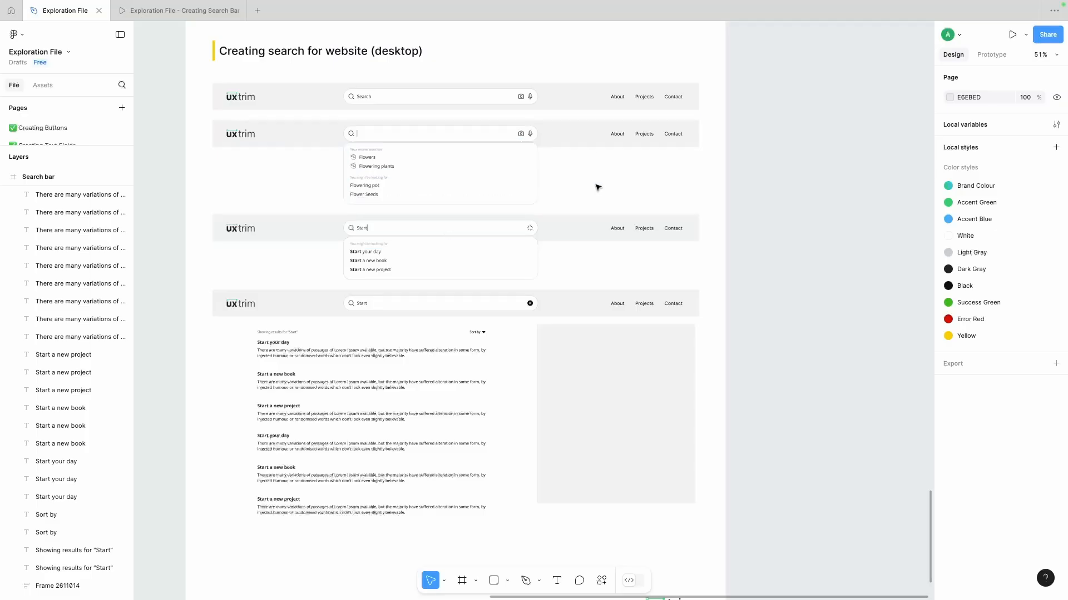